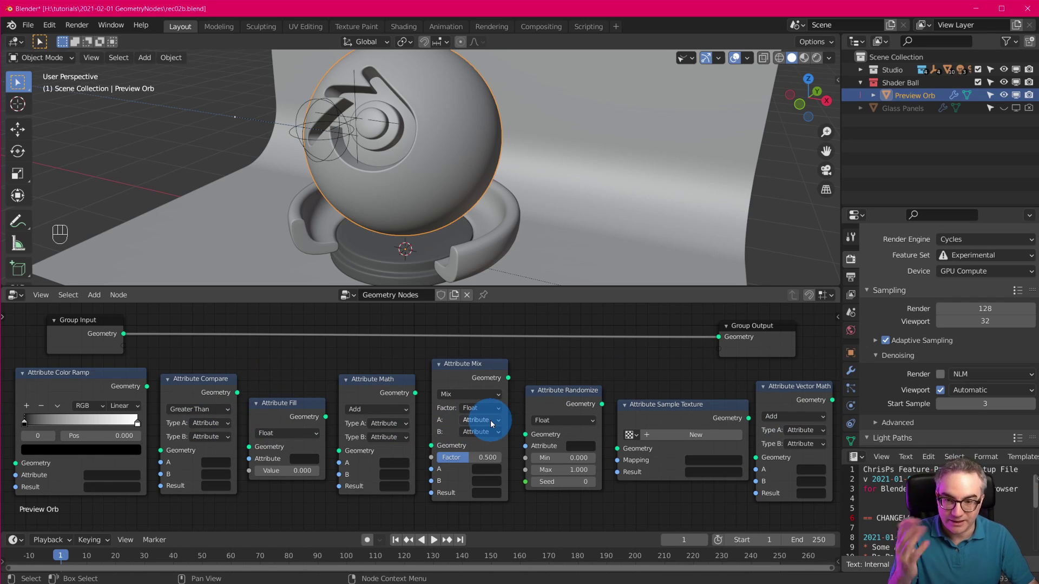
Step: Set input type A of the Attribute Mix node to Float
{"action": "left_click", "coordinate": [496, 421]}
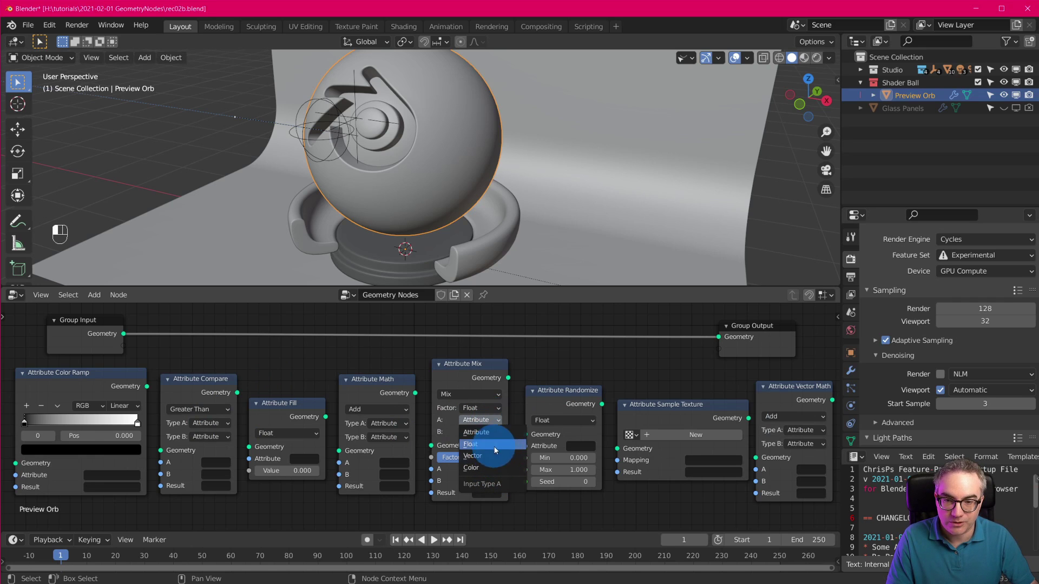
{"action": "scroll", "coordinate": [521, 454], "scroll_direction": "up", "scroll_amount": 2}
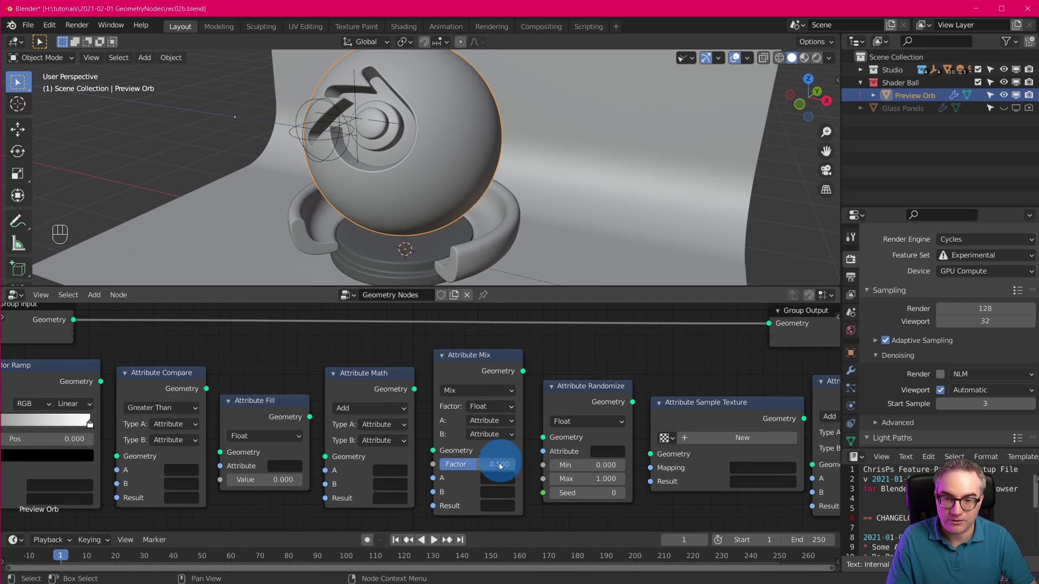
{"action": "scroll", "coordinate": [521, 459], "scroll_direction": "up", "scroll_amount": 1}
{"action": "middle_click_drag", "start_coordinate": [595, 474], "coordinate": [586, 436]}
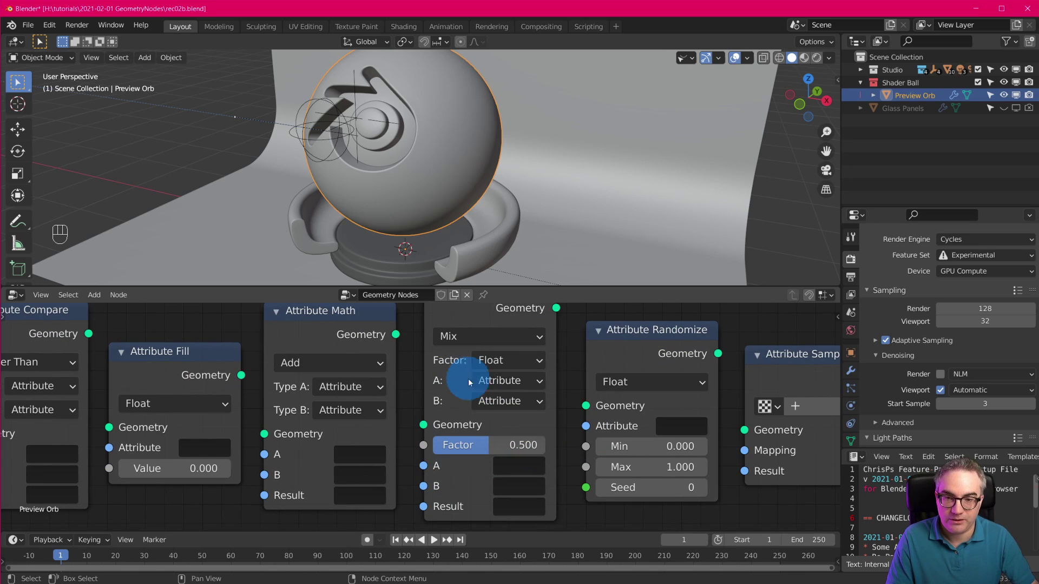
{"action": "left_click", "coordinate": [532, 385]}
{"action": "left_click", "coordinate": [525, 421]}
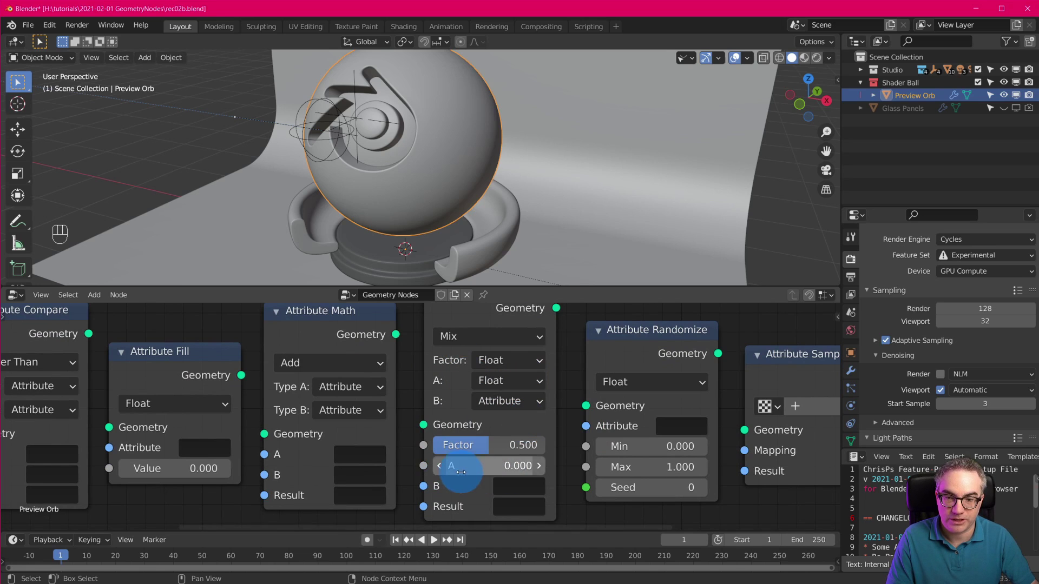
Step: Try Vector as input type A of the Attribute Mix node and return it to Attribute
{"action": "left_click", "coordinate": [528, 382]}
{"action": "left_click", "coordinate": [517, 443]}
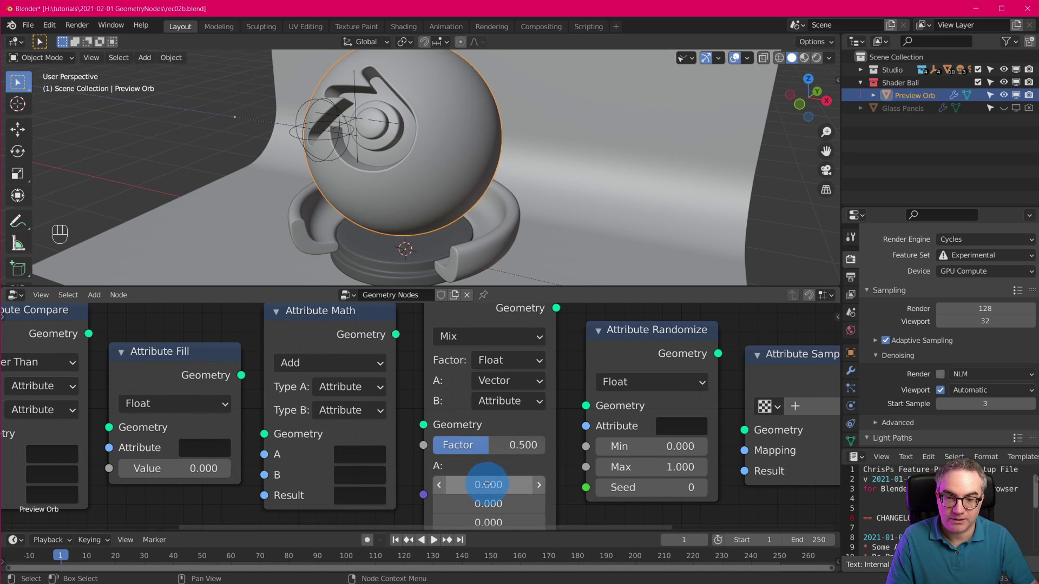
{"action": "left_click", "coordinate": [518, 381]}
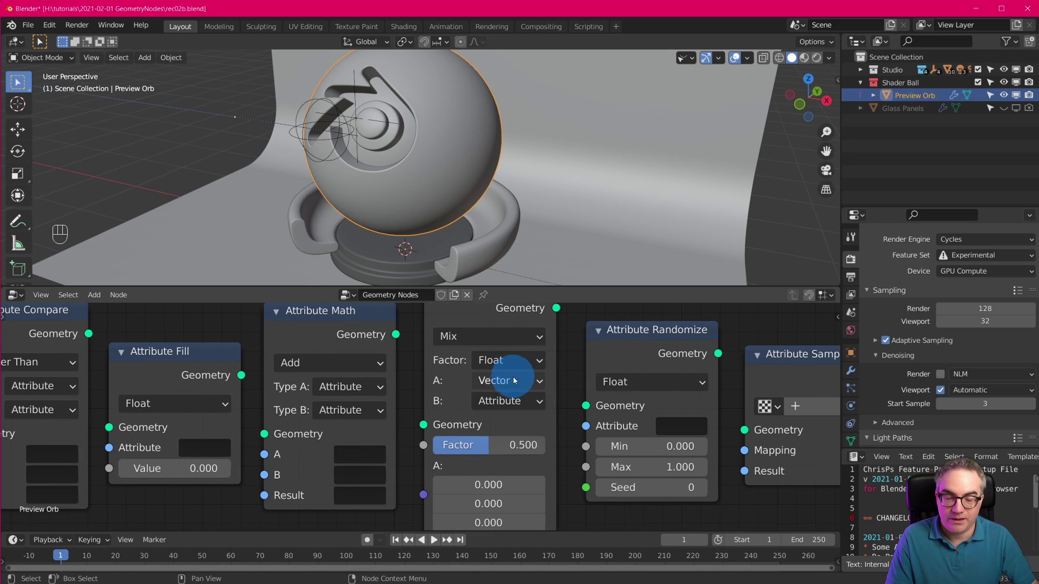
{"action": "left_click", "coordinate": [508, 380]}
{"action": "left_click", "coordinate": [499, 402]}
{"action": "scroll", "coordinate": [474, 407], "scroll_direction": "down", "scroll_amount": 3}
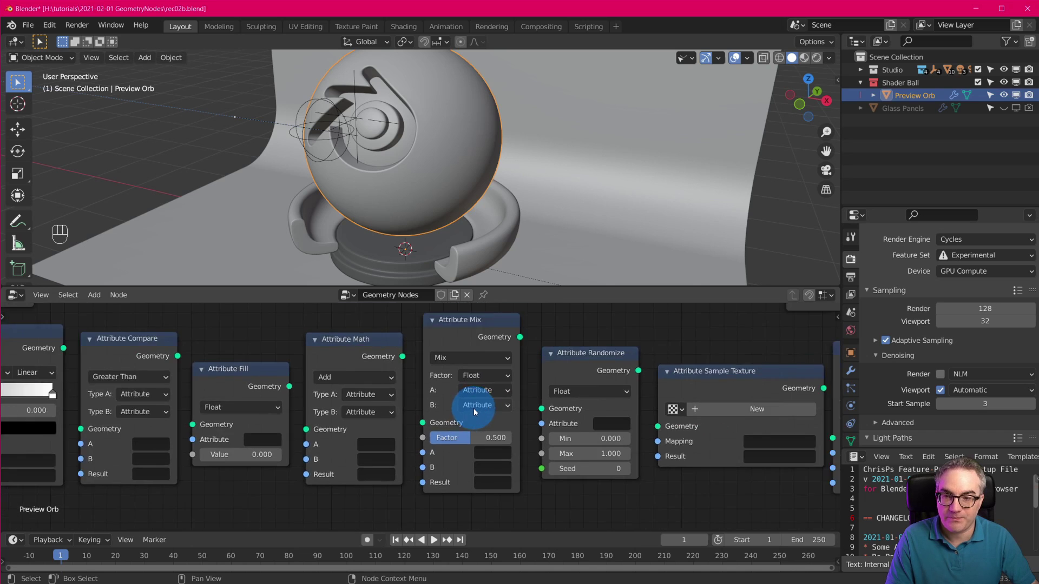
{"action": "scroll", "coordinate": [474, 407], "scroll_direction": "down", "scroll_amount": 2}
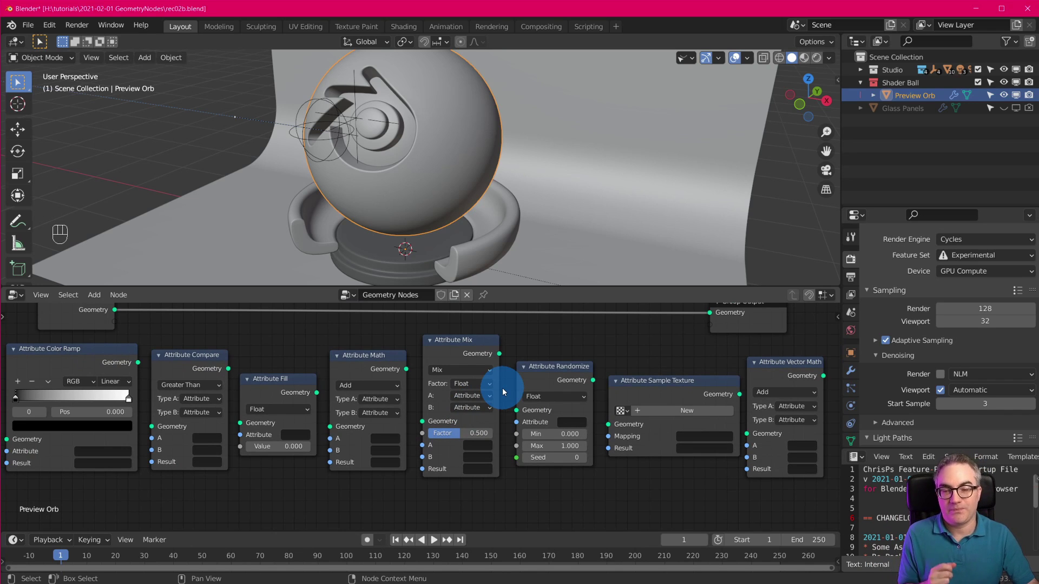
Step: Examine the Attribute Mix node's A and Result attribute name fields and the options for its input type A
{"action": "scroll", "coordinate": [481, 488], "scroll_direction": "up", "scroll_amount": 2}
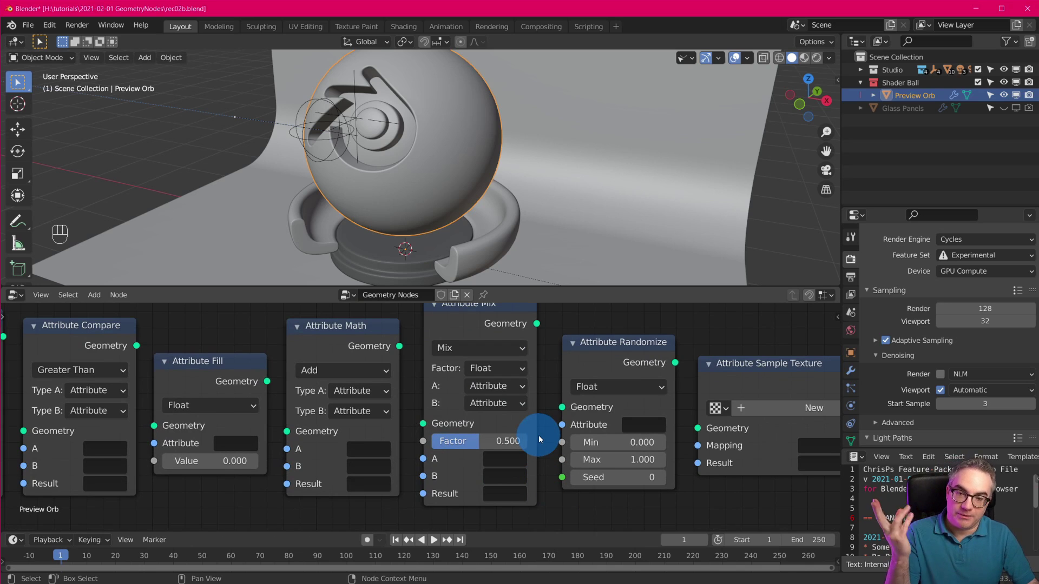
{"action": "left_click", "coordinate": [503, 459]}
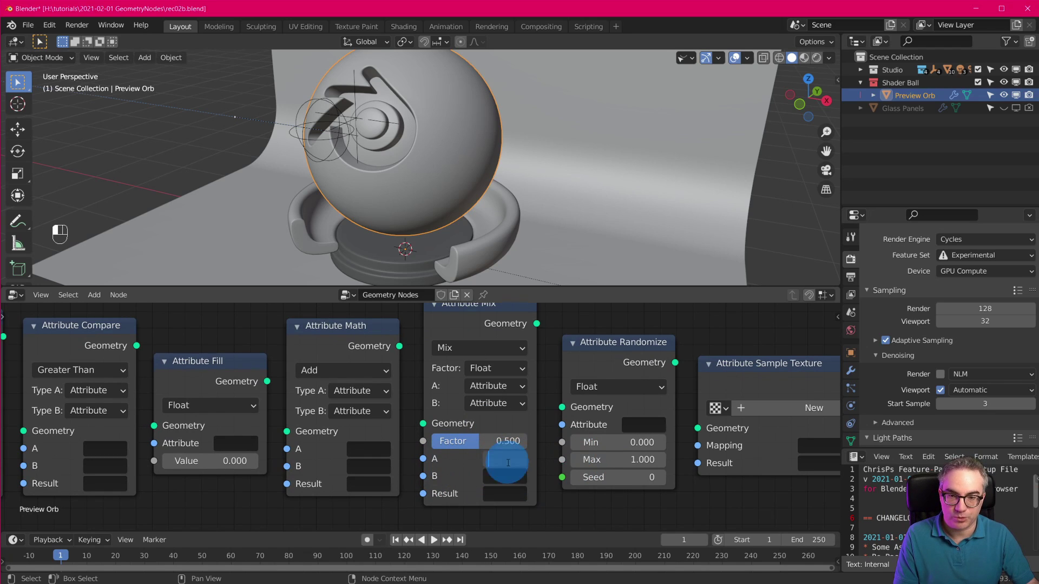
{"action": "left_click", "coordinate": [522, 386]}
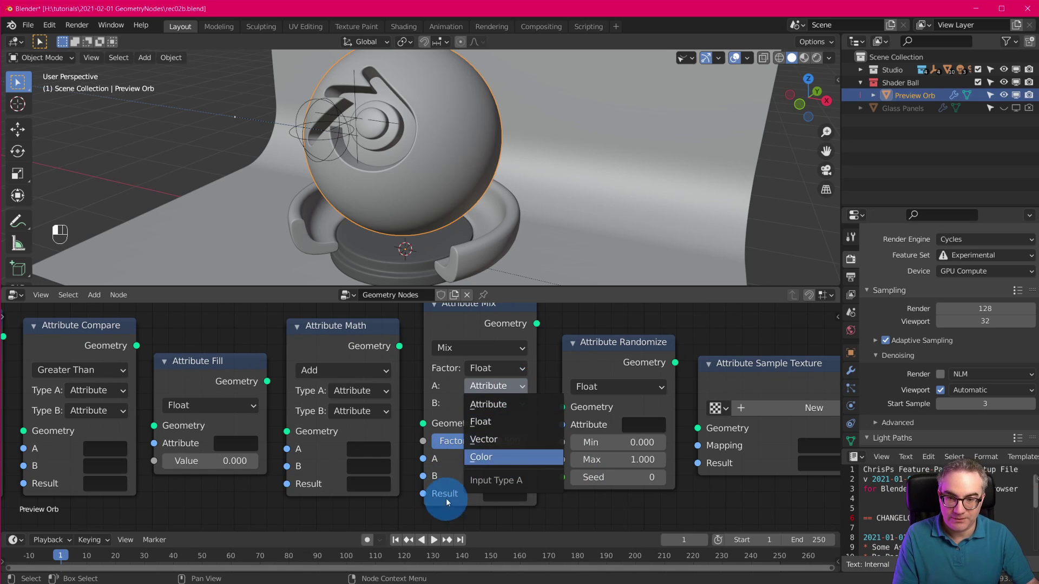
{"action": "left_click", "coordinate": [505, 491]}
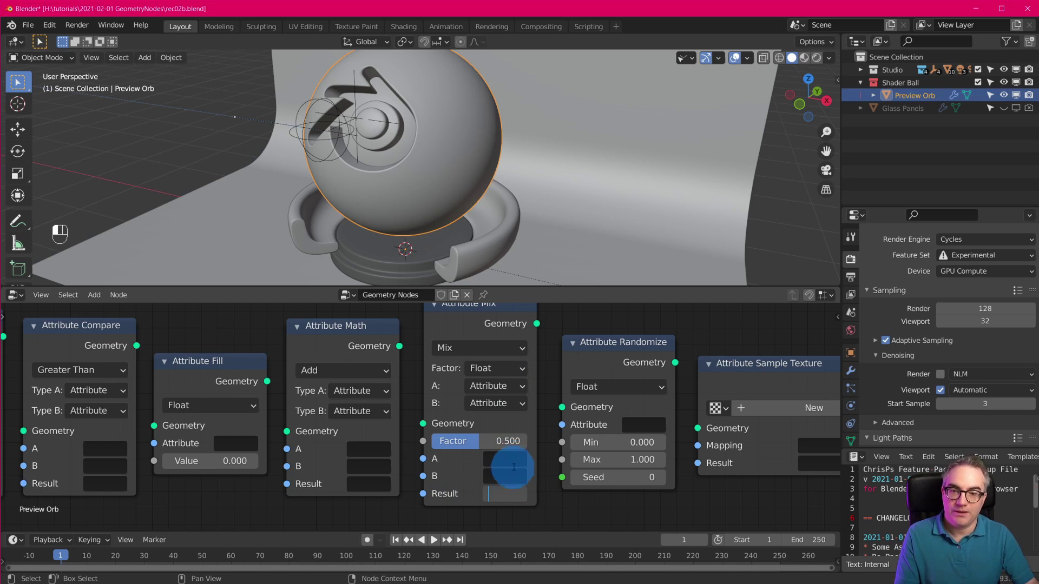
{"action": "left_click", "coordinate": [413, 344]}
{"action": "scroll", "coordinate": [421, 375], "scroll_direction": "down", "scroll_amount": 5}
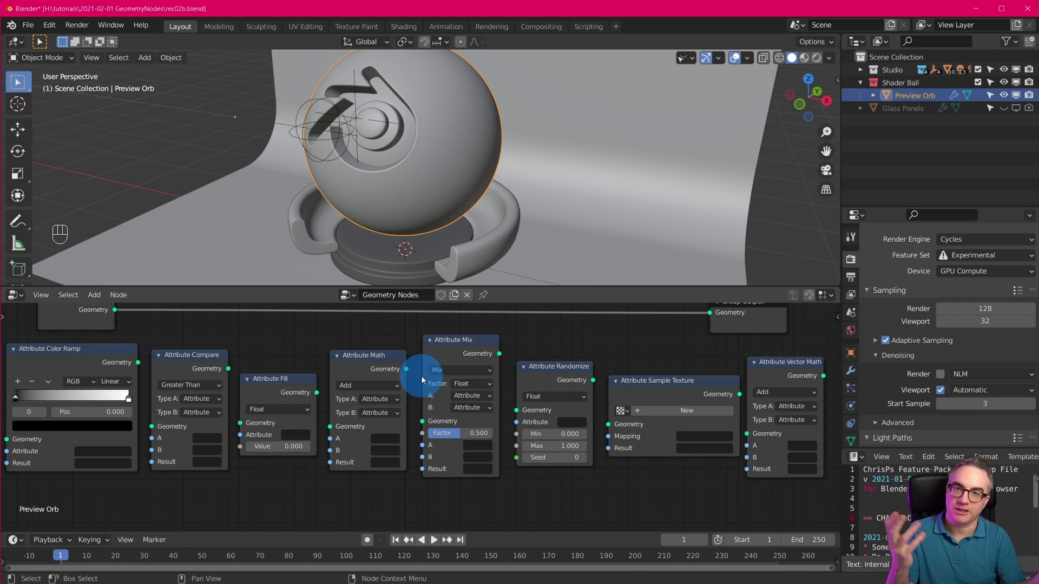
{"action": "scroll", "coordinate": [476, 456], "scroll_direction": "up", "scroll_amount": 4}
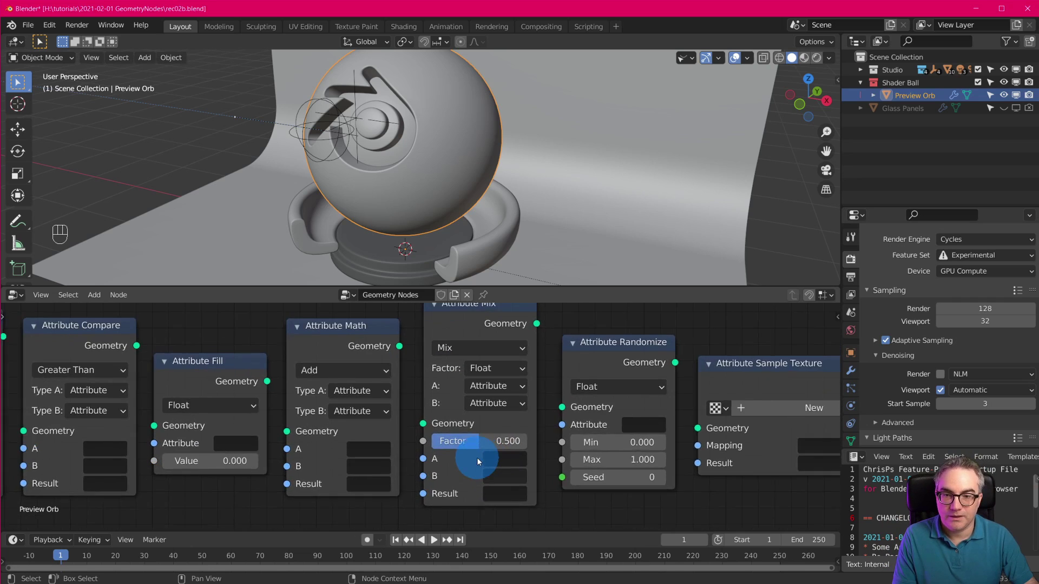
{"action": "middle_click_drag", "start_coordinate": [528, 424], "coordinate": [504, 445]}
{"action": "scroll", "coordinate": [503, 445], "scroll_direction": "down", "scroll_amount": 2}
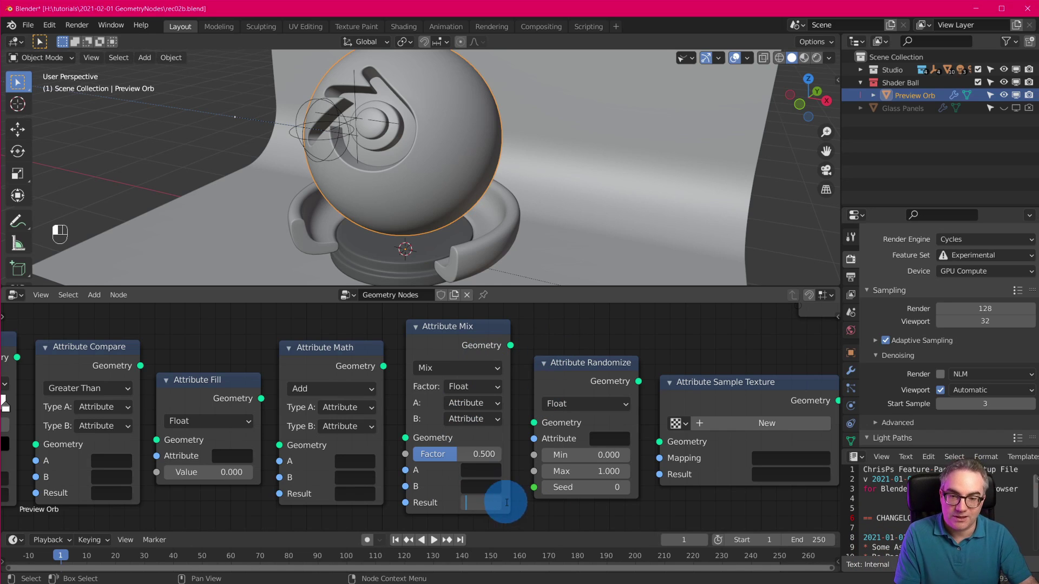
{"action": "left_click", "coordinate": [412, 436]}
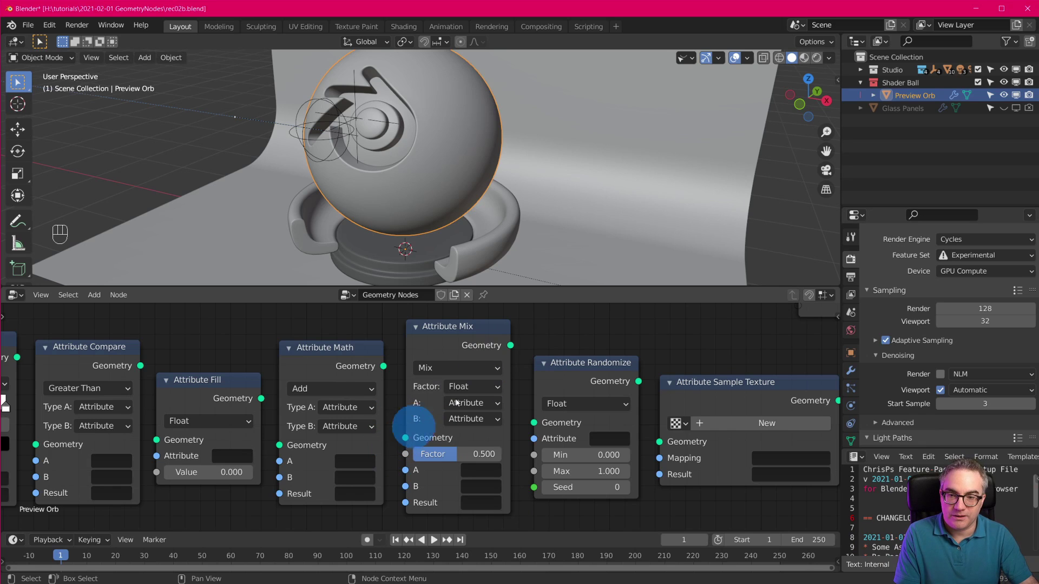
{"action": "left_click_drag", "start_coordinate": [510, 345], "coordinate": [532, 348]}
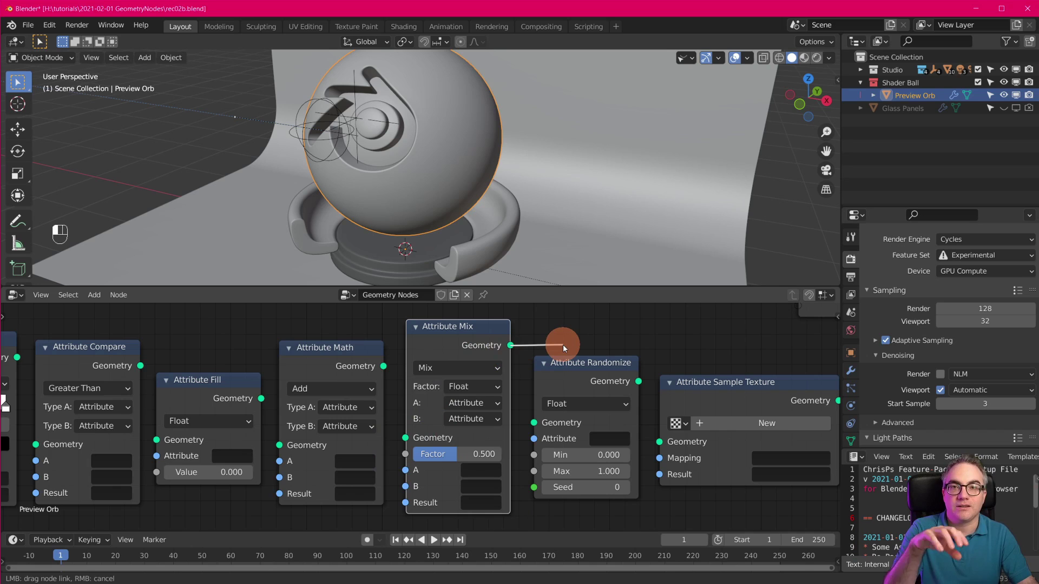
{"action": "mouse_move", "coordinate": [563, 344]}
{"action": "left_mouse_down"}
{"action": "mouse_move", "coordinate": [621, 339]}
{"action": "mouse_move", "coordinate": [572, 345]}
{"action": "left_mouse_up"}
{"action": "left_click_drag", "start_coordinate": [543, 432], "coordinate": [498, 494]}
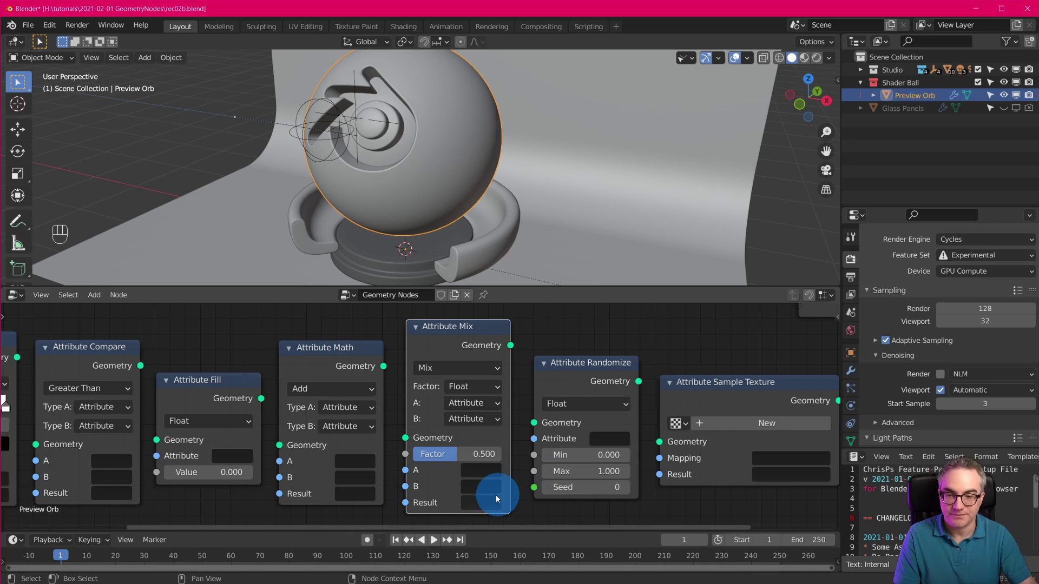
{"action": "left_click_drag", "start_coordinate": [406, 506], "coordinate": [497, 504]}
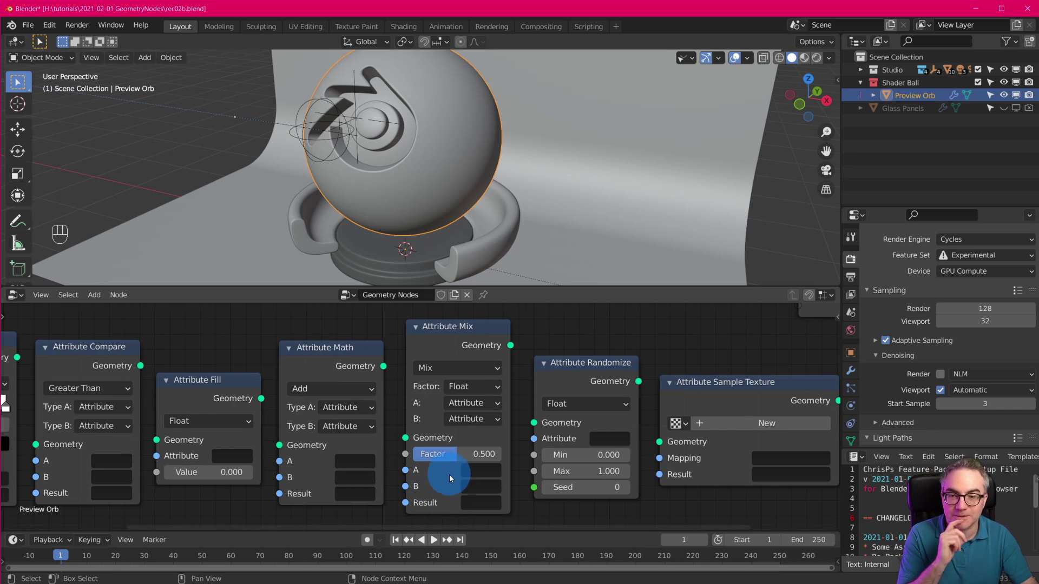
Step: Set the Attribute Mix node's input type A to Float and its Factor type to Attribute
{"action": "scroll", "coordinate": [449, 476], "scroll_direction": "down", "scroll_amount": 1}
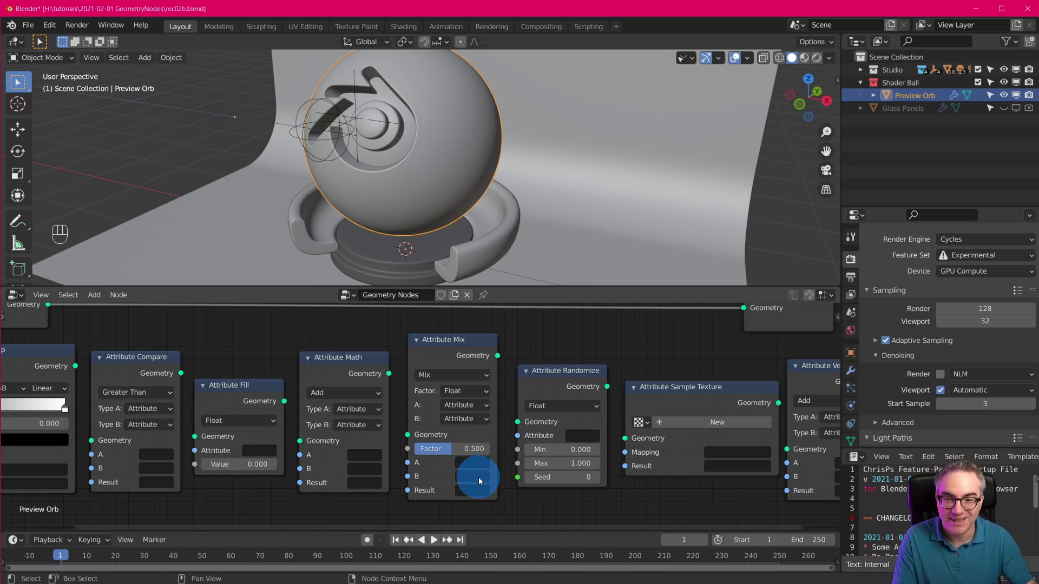
{"action": "scroll", "coordinate": [477, 472], "scroll_direction": "up", "scroll_amount": 2}
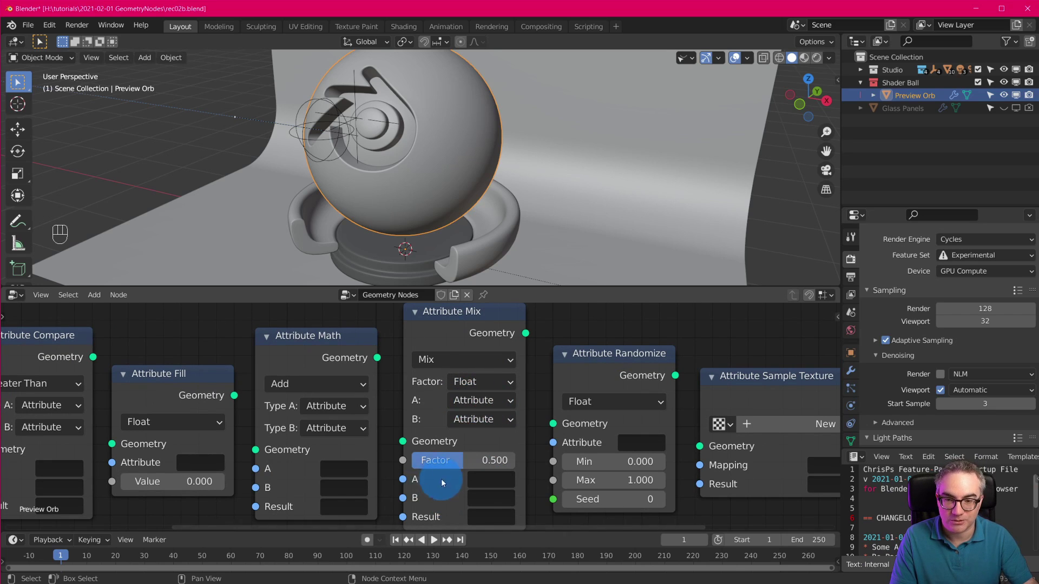
{"action": "left_click", "coordinate": [496, 402]}
{"action": "left_click", "coordinate": [490, 440]}
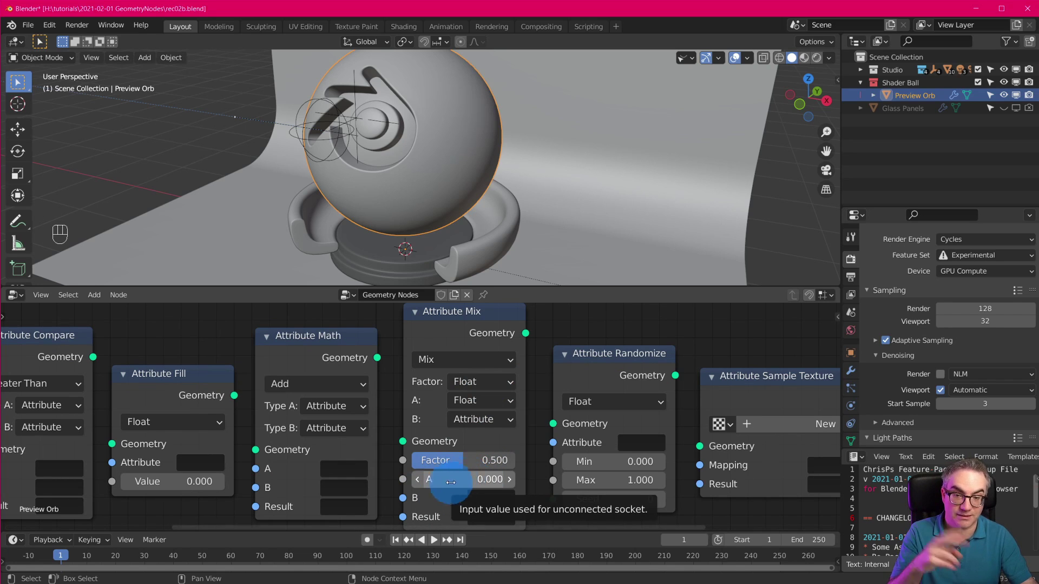
{"action": "left_click", "coordinate": [483, 384]}
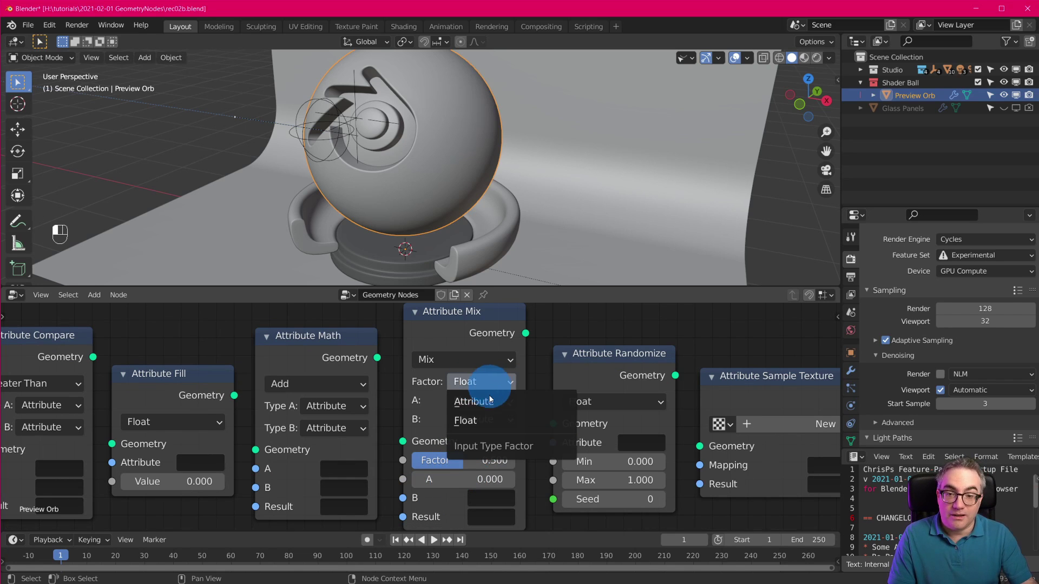
{"action": "left_click", "coordinate": [487, 401]}
{"action": "scroll", "coordinate": [460, 439], "scroll_direction": "down", "scroll_amount": 1}
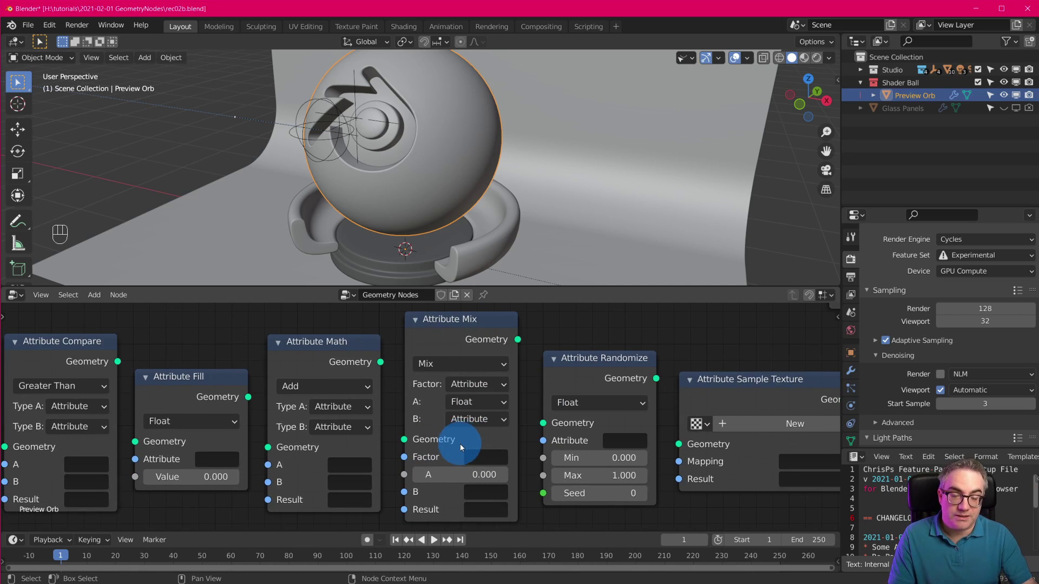
{"action": "scroll", "coordinate": [460, 443], "scroll_direction": "down", "scroll_amount": 1}
{"action": "scroll", "coordinate": [456, 433], "scroll_direction": "down", "scroll_amount": 1}
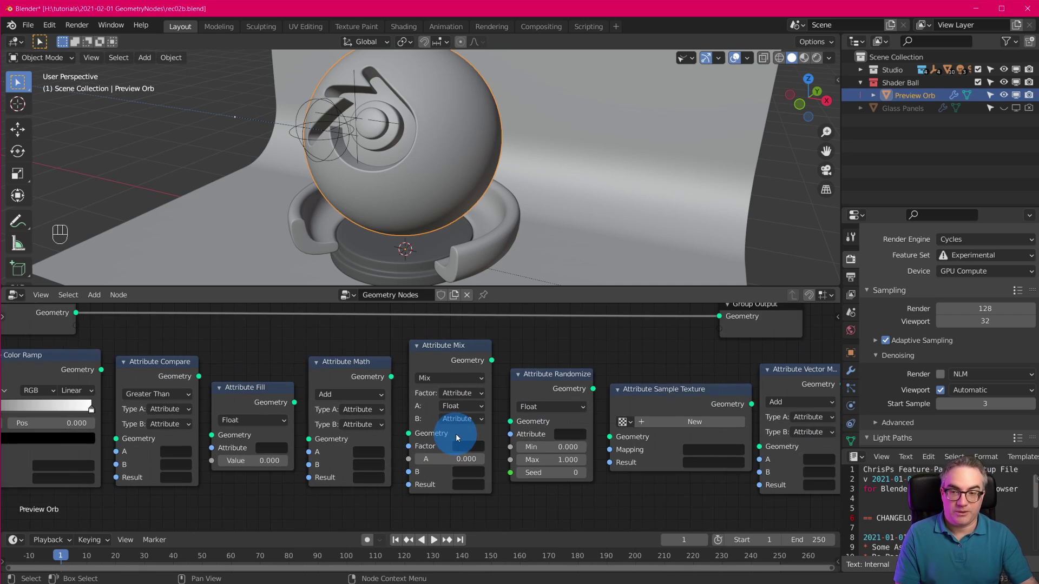
{"action": "scroll", "coordinate": [455, 434], "scroll_direction": "down", "scroll_amount": 1}
{"action": "scroll", "coordinate": [457, 444], "scroll_direction": "up", "scroll_amount": 1}
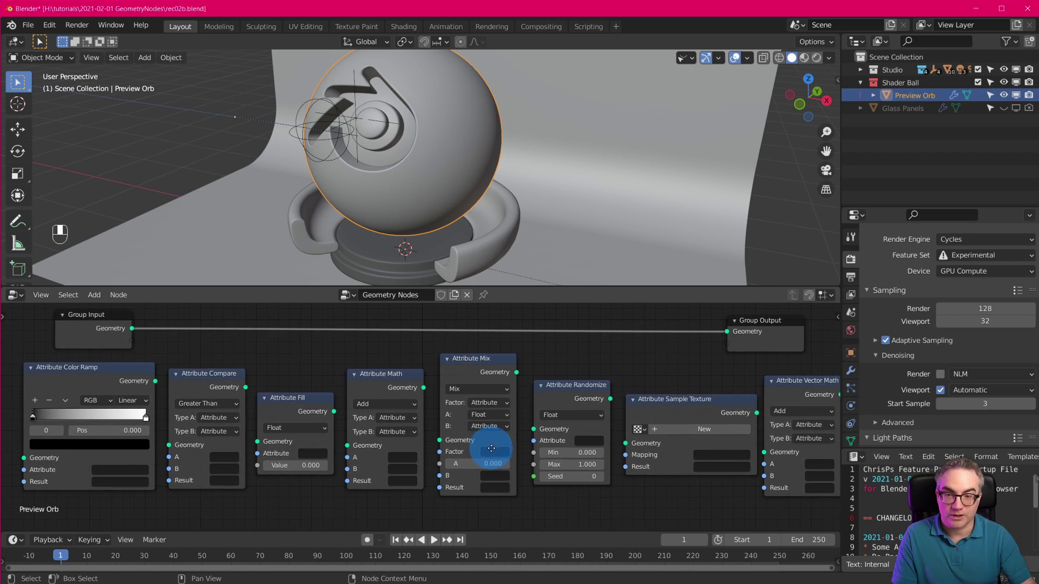
{"action": "scroll", "coordinate": [459, 457], "scroll_direction": "up", "scroll_amount": 1}
{"action": "scroll", "coordinate": [459, 457], "scroll_direction": "down", "scroll_amount": 1}
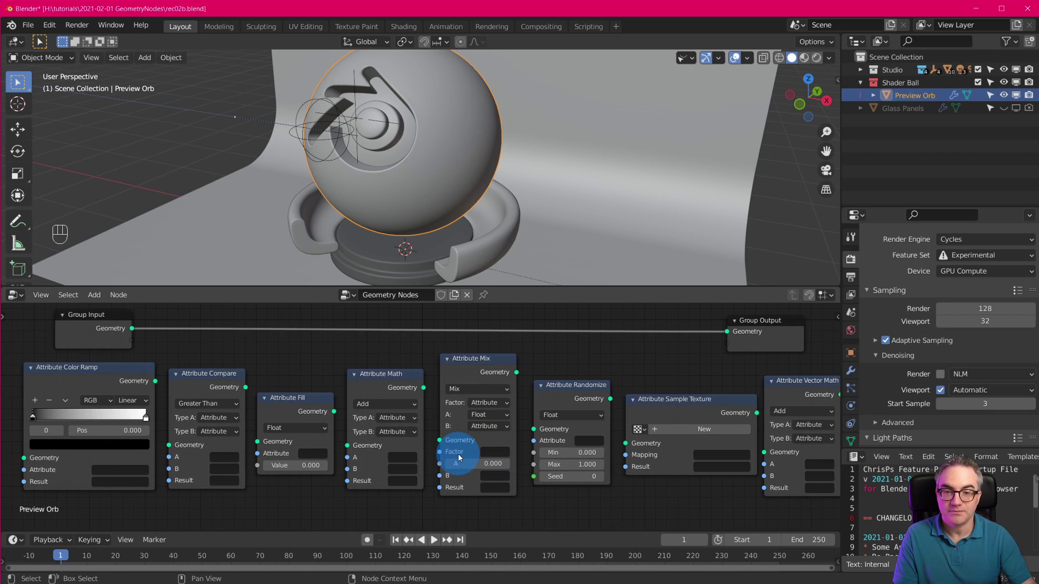
Step: Select the Attribute Compare node and examine its comparison operations and input type settings
{"action": "left_click", "coordinate": [86, 369]}
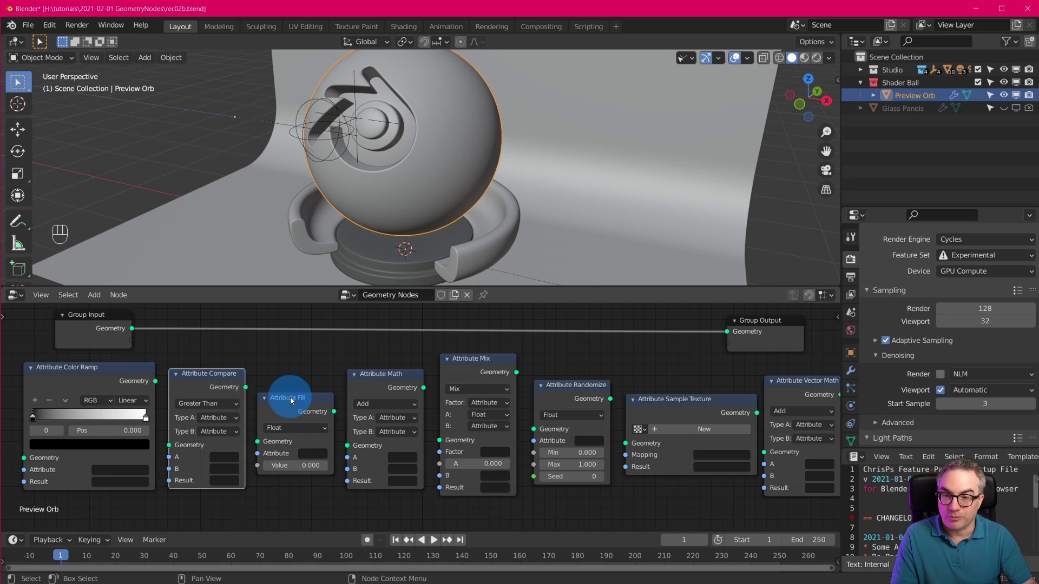
{"action": "left_click", "coordinate": [224, 402]}
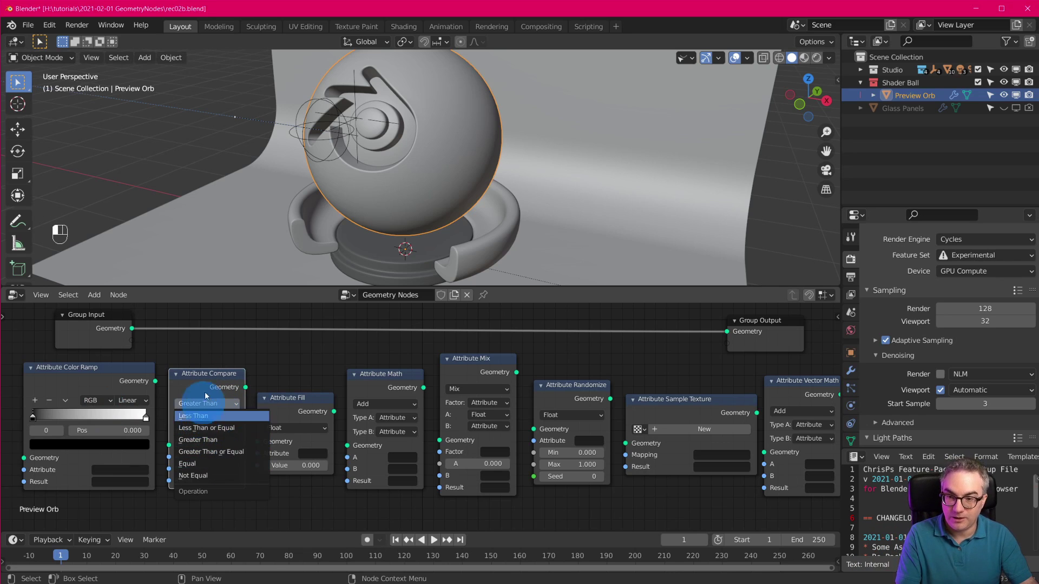
{"action": "left_click", "coordinate": [205, 392]}
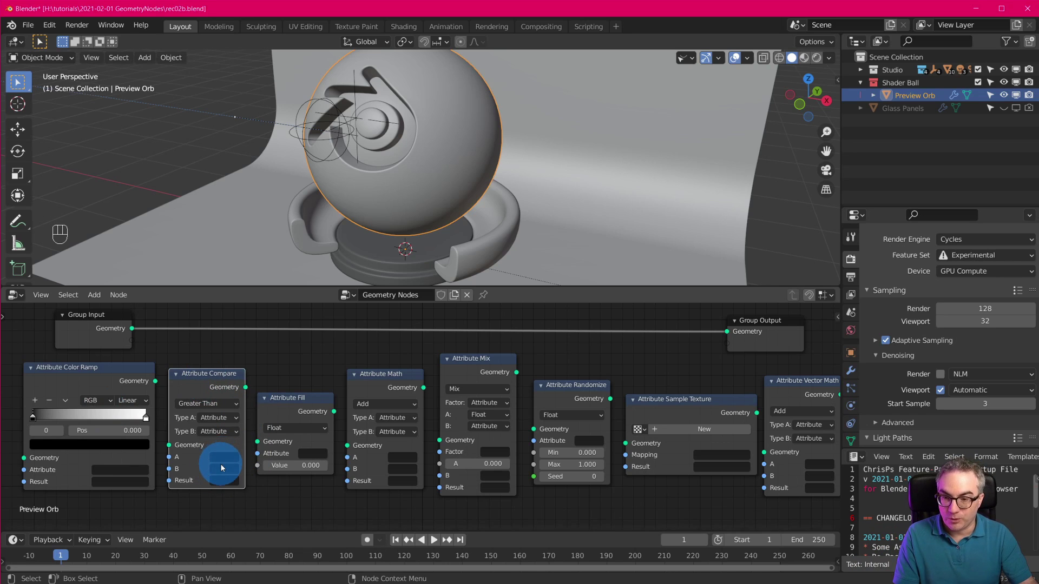
{"action": "left_click", "coordinate": [220, 417]}
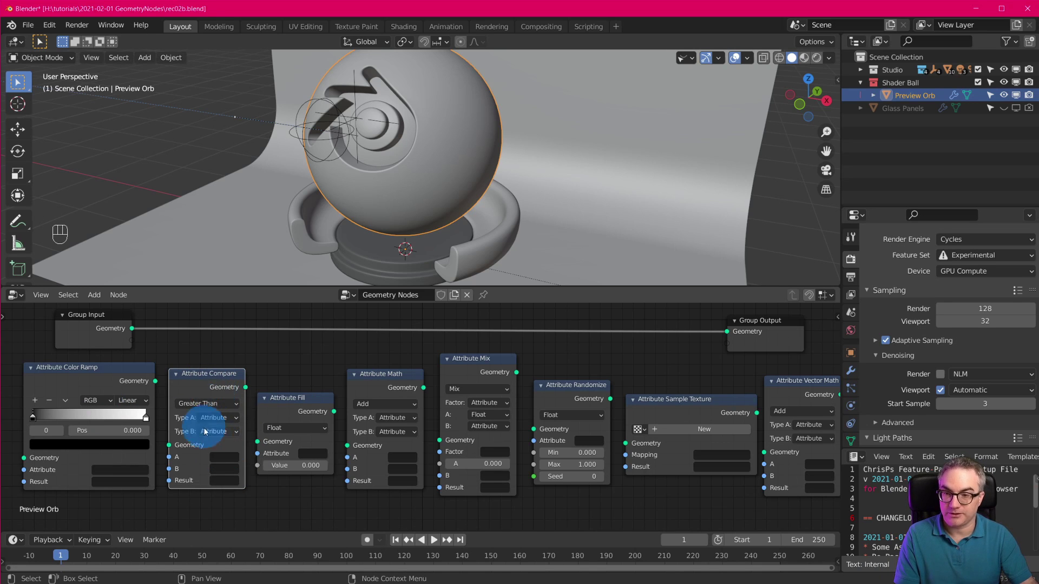
Step: Bring the Attribute Compare node into close view and make the node editor taller at the 3D viewport's expense
{"action": "scroll", "coordinate": [209, 427], "scroll_direction": "up", "scroll_amount": 4}
{"action": "middle_click_drag", "start_coordinate": [237, 454], "coordinate": [370, 440]}
{"action": "scroll", "coordinate": [359, 452], "scroll_direction": "up", "scroll_amount": 2}
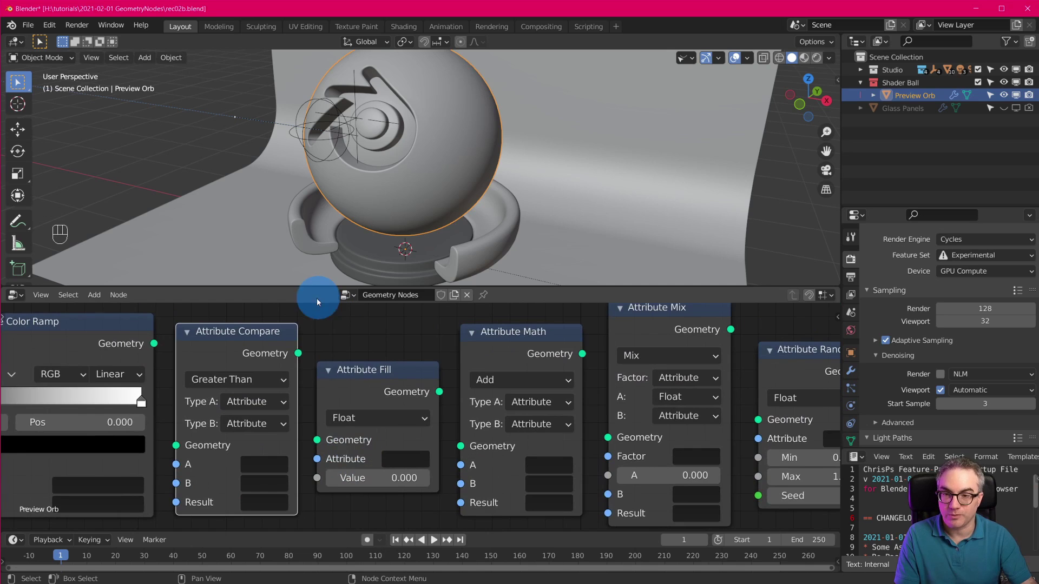
{"action": "left_click_drag", "start_coordinate": [303, 288], "coordinate": [295, 210]}
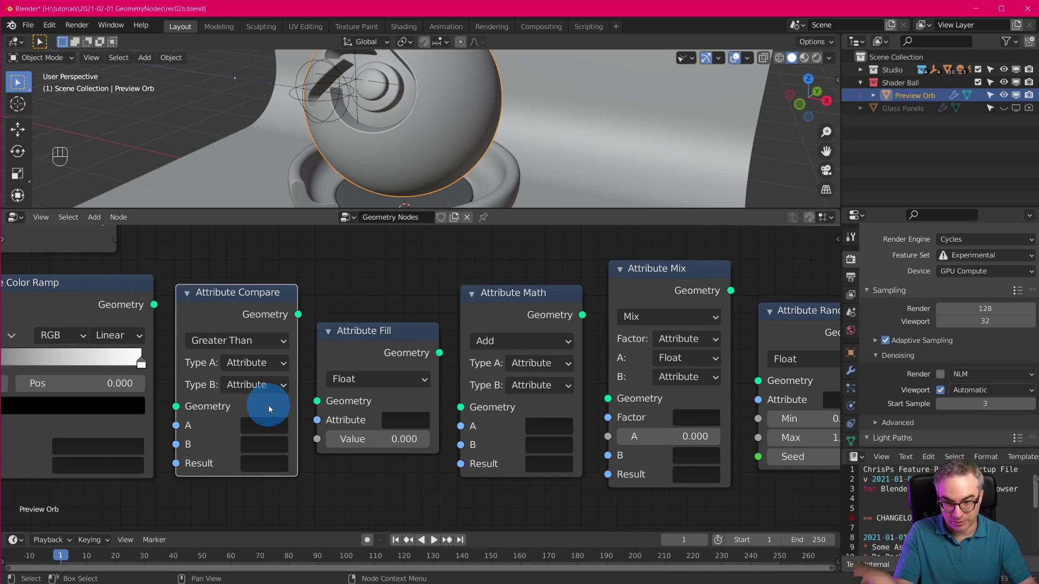
Step: Inspect the Attribute Compare node's Result field and the Attribute Fill node's Attribute field
{"action": "left_click", "coordinate": [273, 462]}
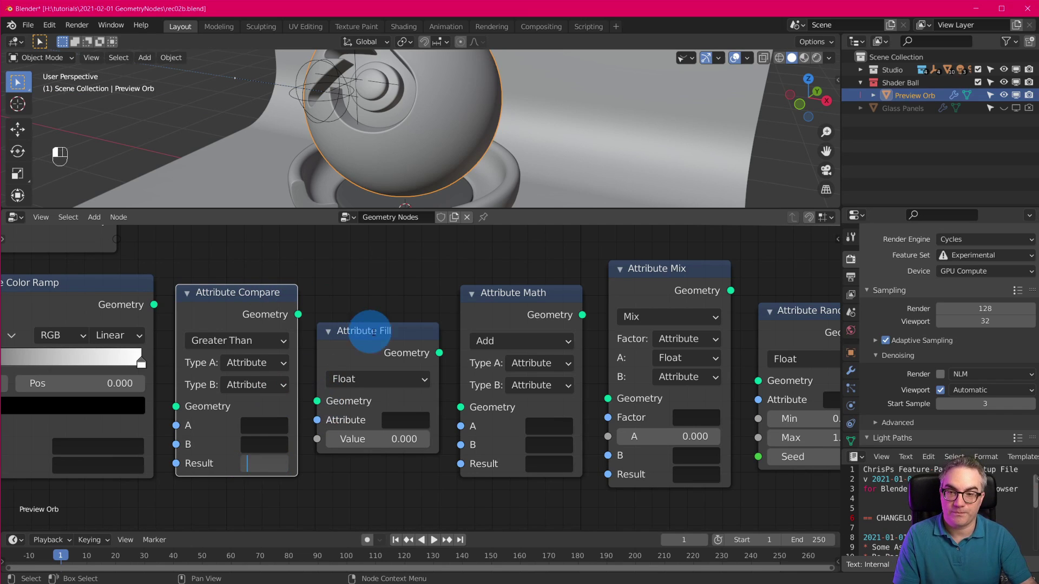
{"action": "scroll", "coordinate": [401, 359], "scroll_direction": "down", "scroll_amount": 1}
{"action": "middle_click_drag", "start_coordinate": [391, 311], "coordinate": [184, 316]}
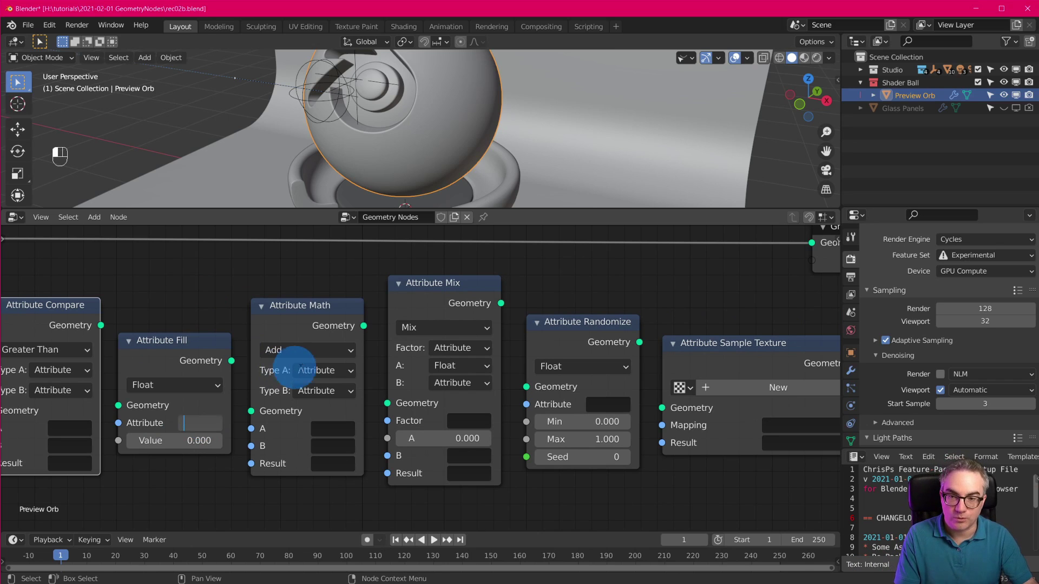
Step: Set the Attribute Mix node's Factor type to Float with a factor of 0.681, and inspect its Result field
{"action": "left_click", "coordinate": [329, 306]}
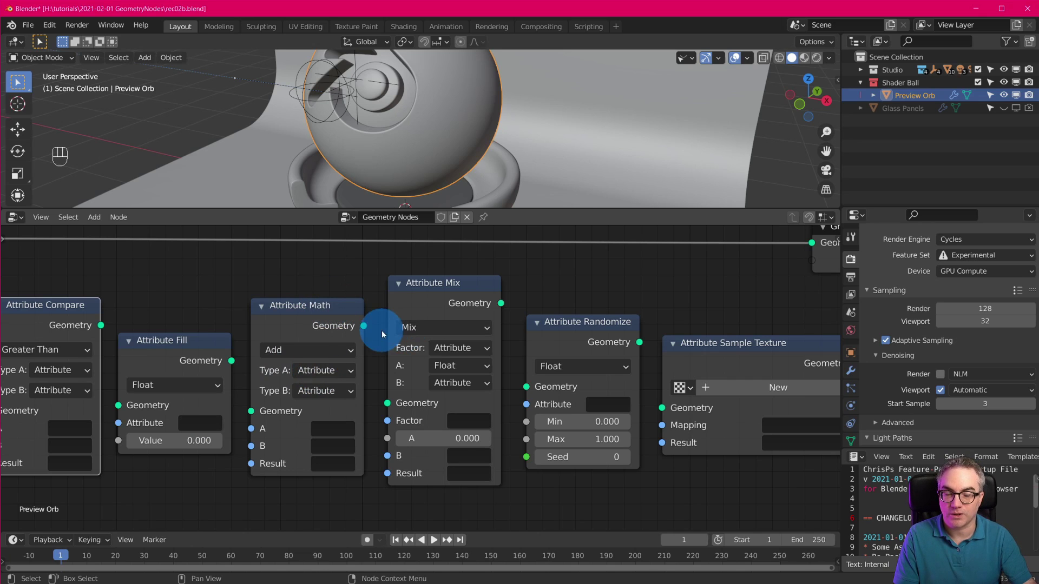
{"action": "left_click", "coordinate": [341, 351]}
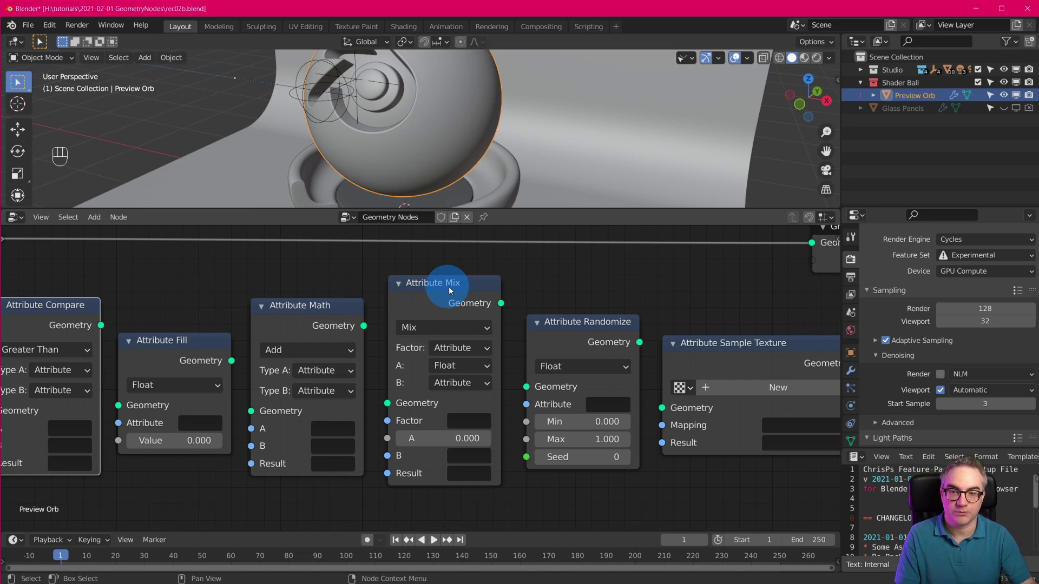
{"action": "left_click", "coordinate": [469, 327]}
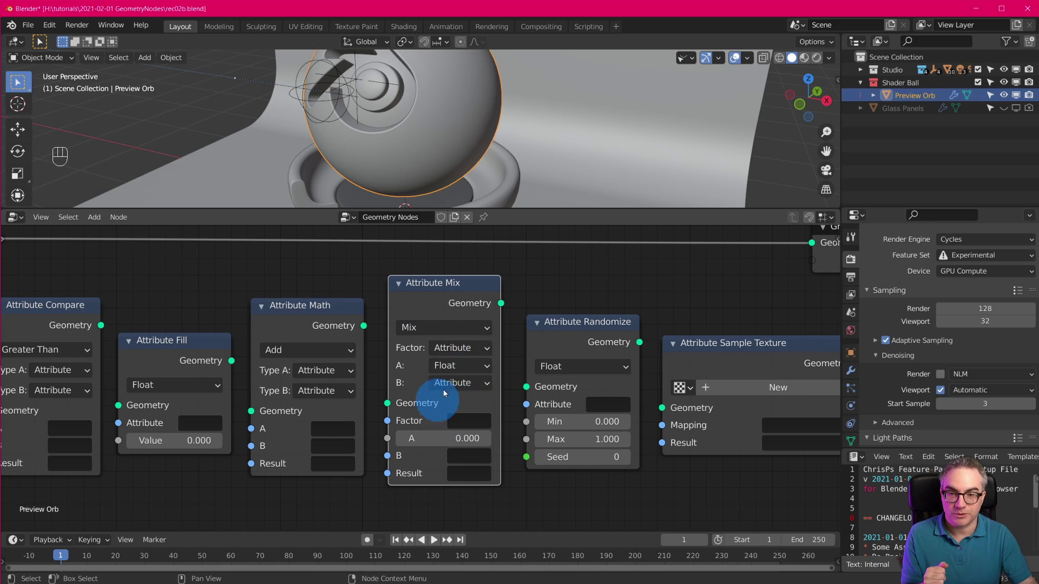
{"action": "left_click", "coordinate": [458, 347]}
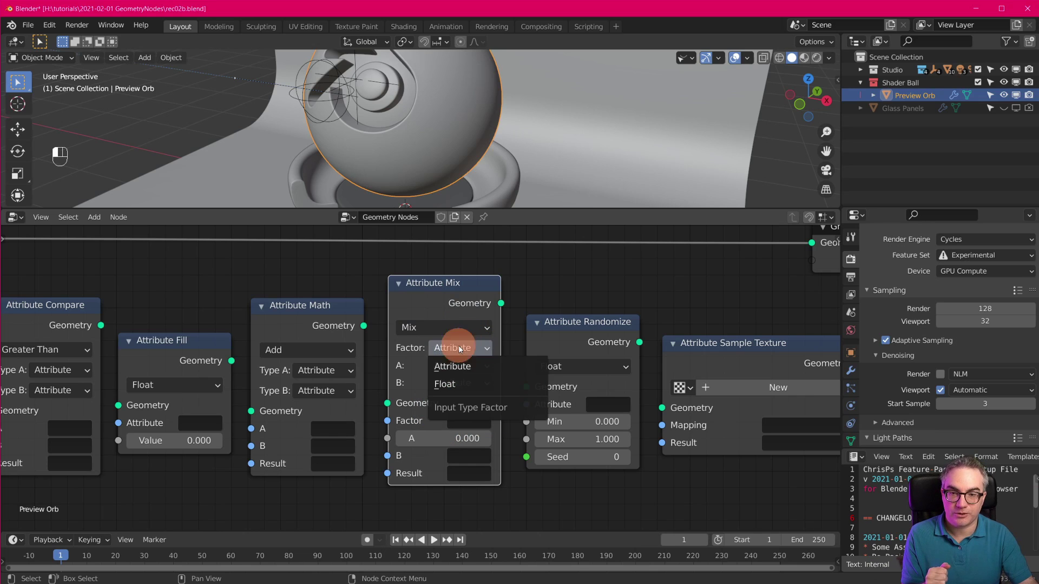
{"action": "left_click", "coordinate": [455, 383]}
{"action": "left_click_drag", "start_coordinate": [431, 423], "coordinate": [470, 421]}
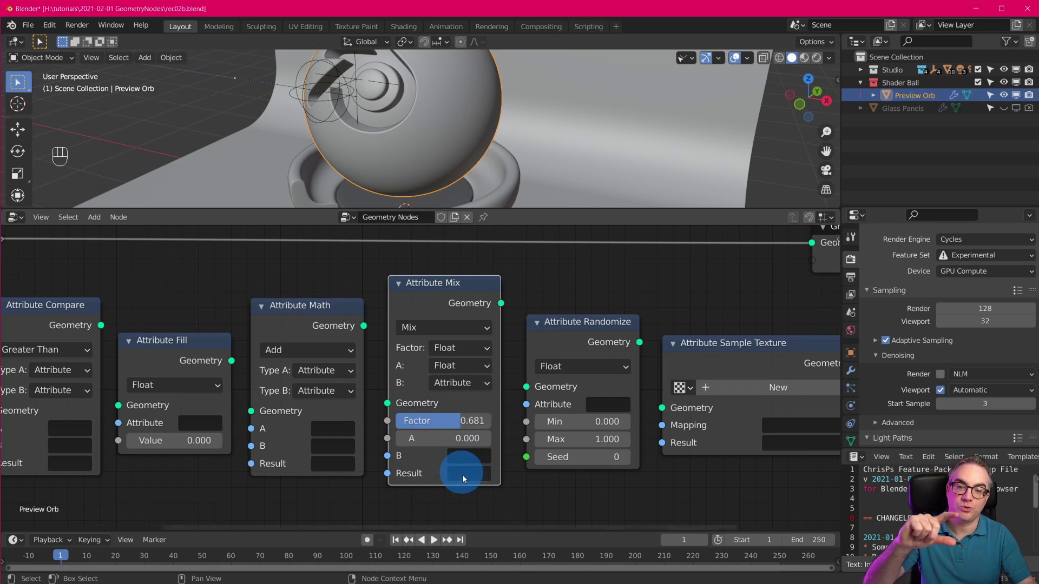
{"action": "left_click", "coordinate": [467, 472]}
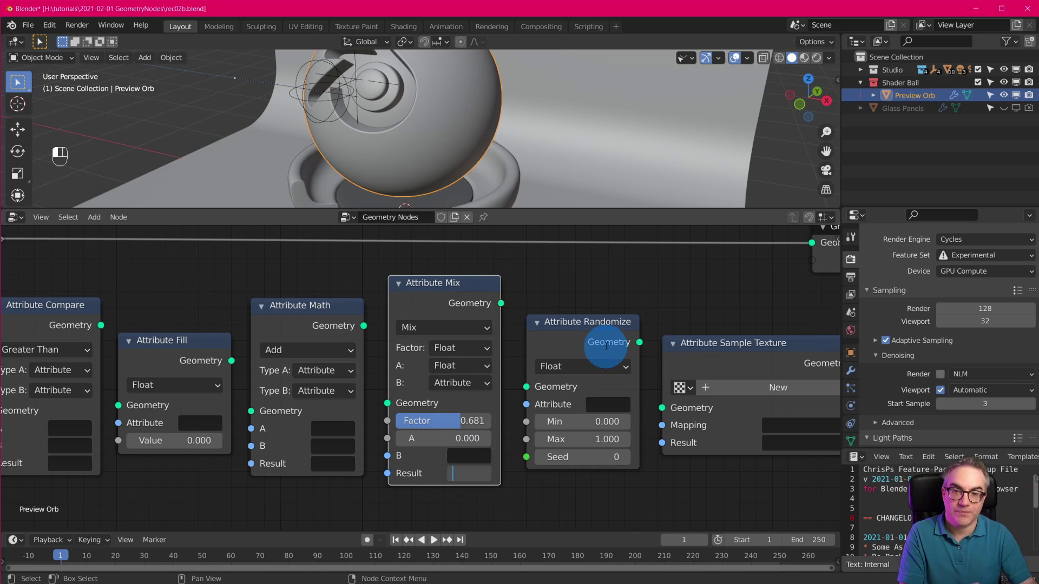
Step: Examine the Attribute Sample Texture node and compare the operation lists of the Attribute Math and Attribute Vector Math nodes
{"action": "middle_click_drag", "start_coordinate": [667, 343], "coordinate": [507, 352]}
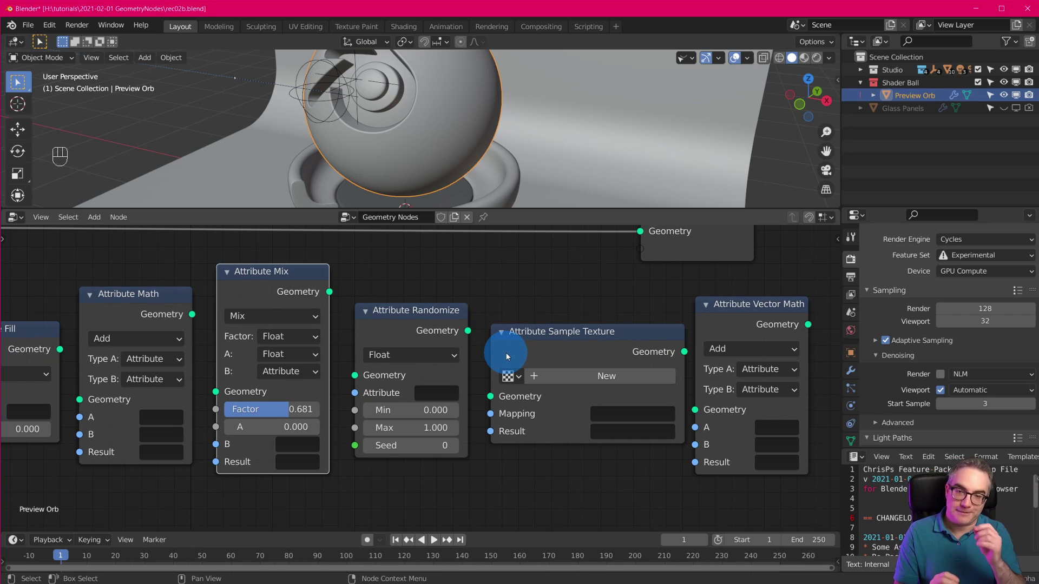
{"action": "left_click", "coordinate": [578, 335]}
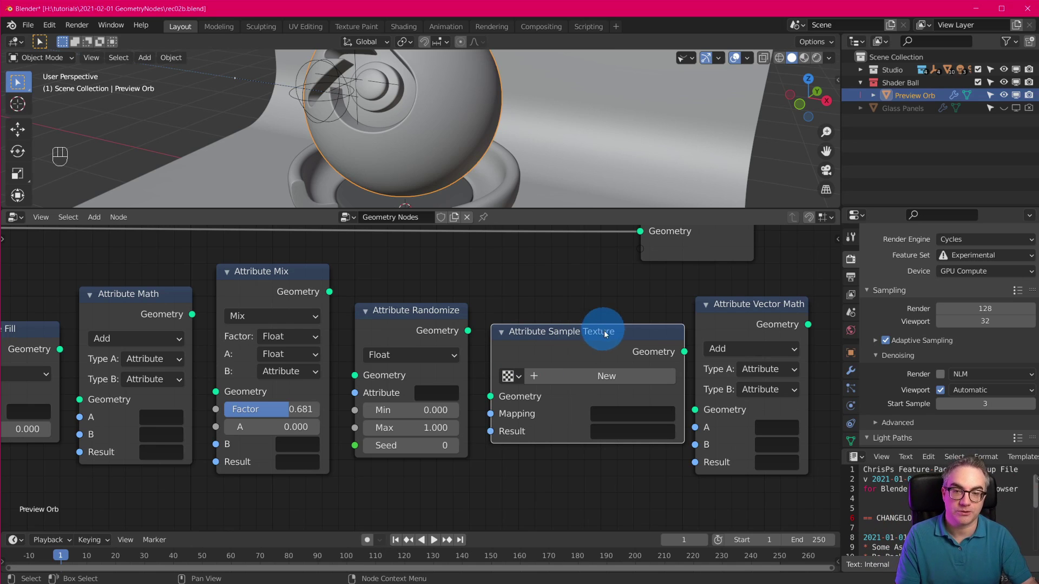
{"action": "left_click", "coordinate": [758, 303]}
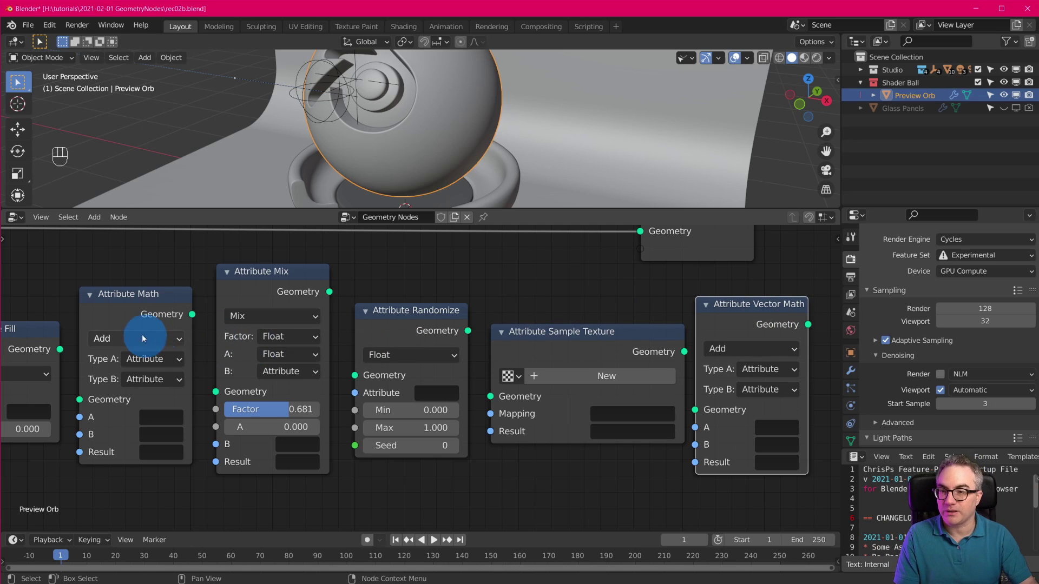
{"action": "left_click", "coordinate": [165, 339]}
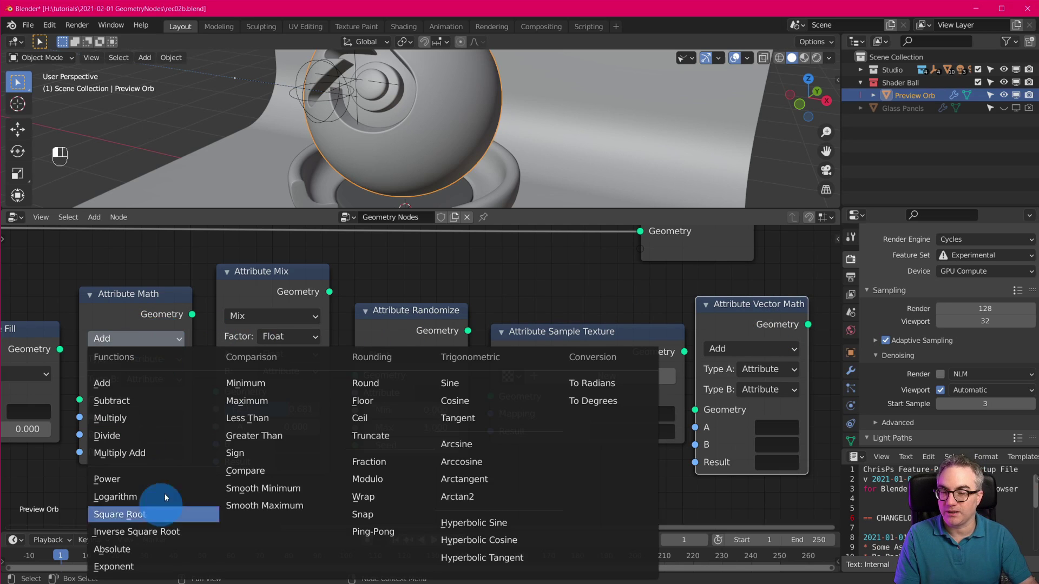
{"action": "left_click", "coordinate": [762, 346]}
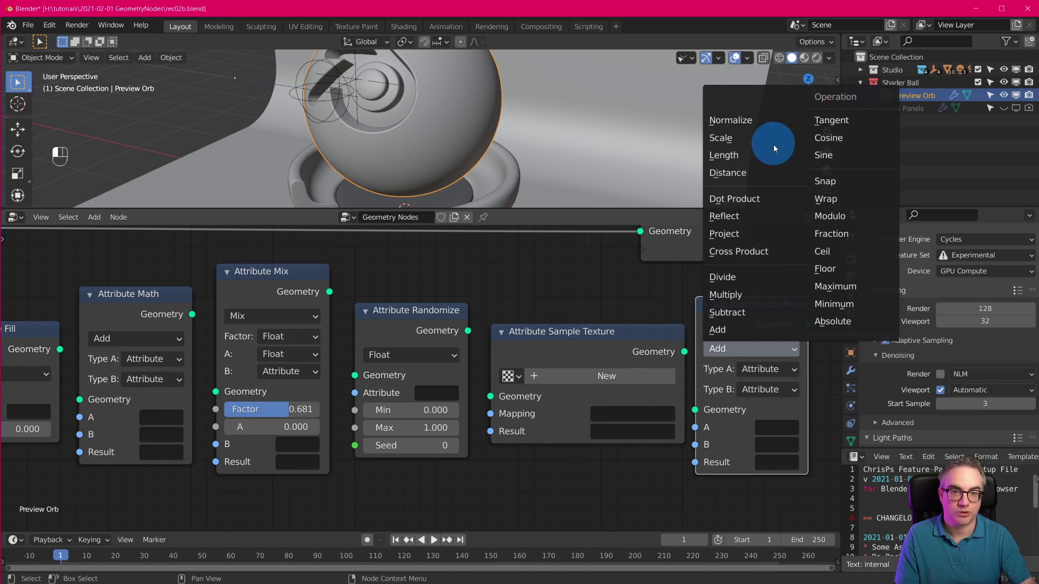
{"action": "left_click", "coordinate": [577, 327]}
Step: Bring free space above the node row into view and make the 3D viewport taller at the node editor's expense
{"action": "scroll", "coordinate": [580, 307], "scroll_direction": "down", "scroll_amount": 6}
{"action": "middle_click_drag", "start_coordinate": [522, 326], "coordinate": [665, 360]}
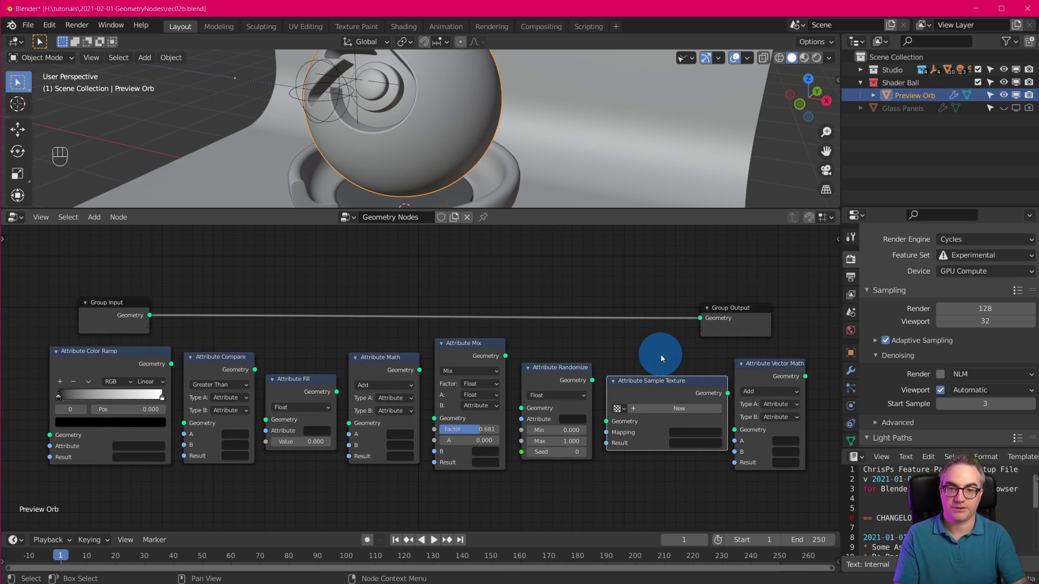
{"action": "scroll", "coordinate": [554, 384], "scroll_direction": "up", "scroll_amount": 1}
{"action": "scroll", "coordinate": [555, 388], "scroll_direction": "down", "scroll_amount": 1}
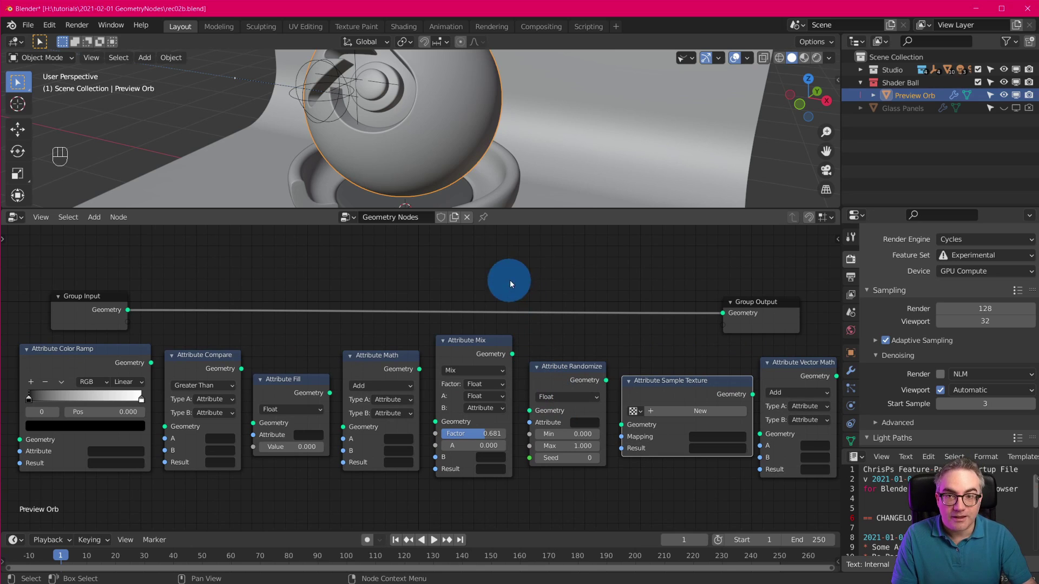
{"action": "middle_click_drag", "start_coordinate": [500, 274], "coordinate": [512, 386]}
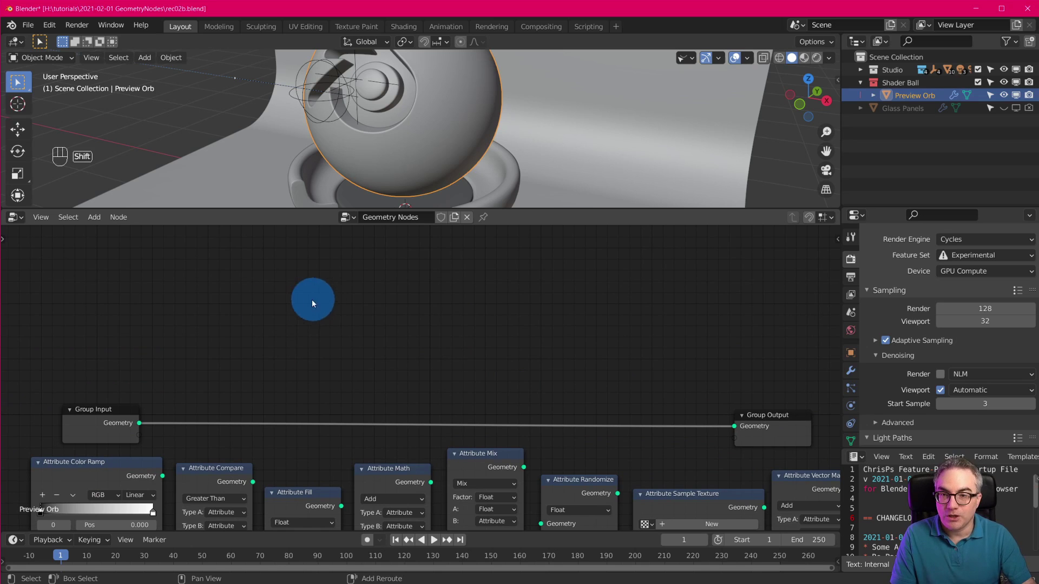
{"action": "left_click_drag", "start_coordinate": [521, 209], "coordinate": [522, 255]}
{"action": "mouse_move", "coordinate": [478, 147]}
{"action": "middle_mouse_down"}
{"action": "mouse_move", "coordinate": [568, 203]}
{"action": "mouse_move", "coordinate": [539, 190]}
{"action": "mouse_move", "coordinate": [633, 196]}
{"action": "mouse_move", "coordinate": [588, 187]}
{"action": "middle_mouse_up"}
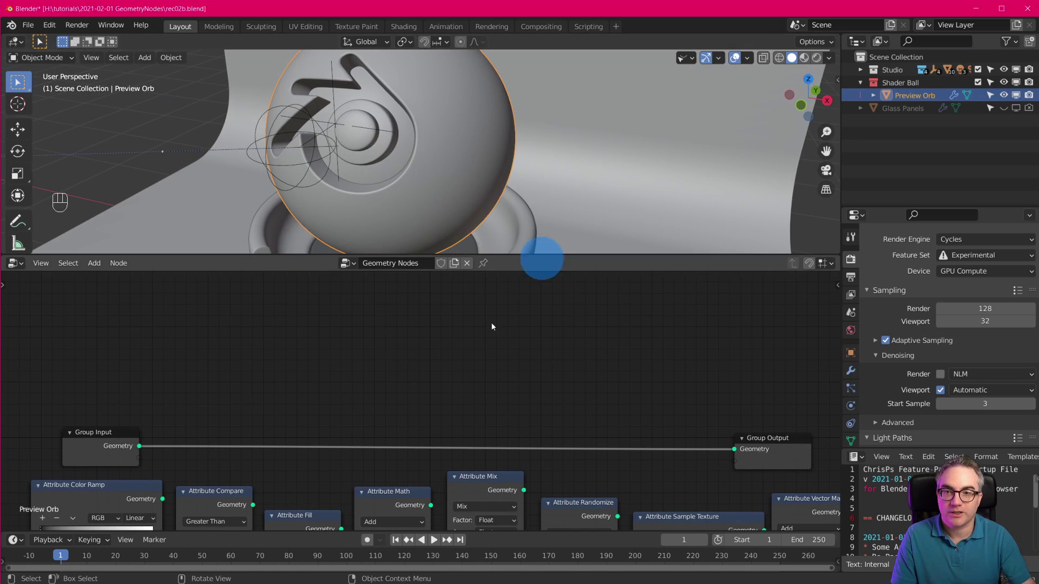
Step: Switch the viewport's solid shading to MatCap lighting with the multicoloured normal-map matcap
{"action": "left_click", "coordinate": [830, 58]}
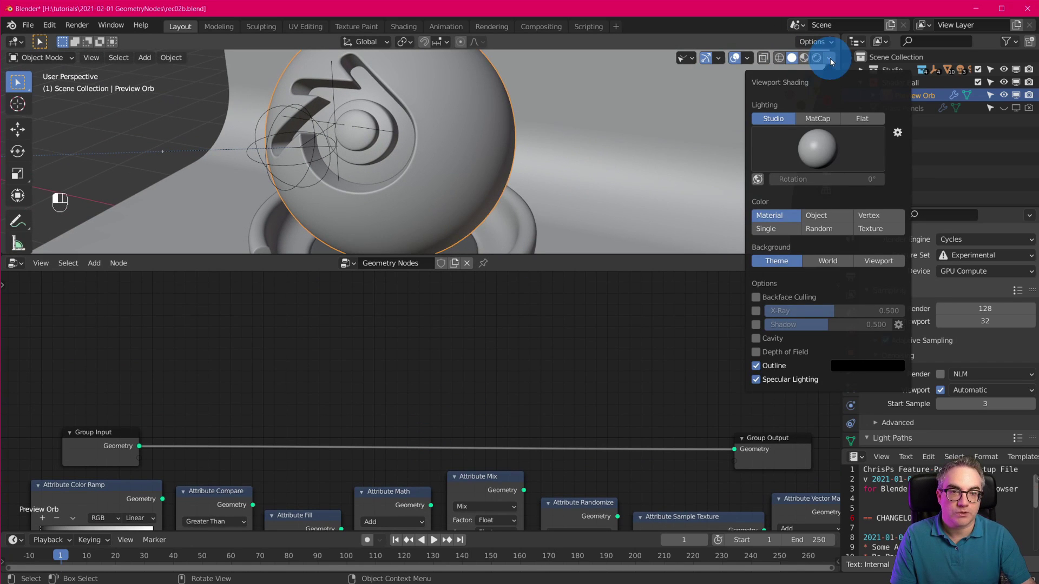
{"action": "left_click", "coordinate": [825, 117]}
{"action": "left_click", "coordinate": [825, 148]}
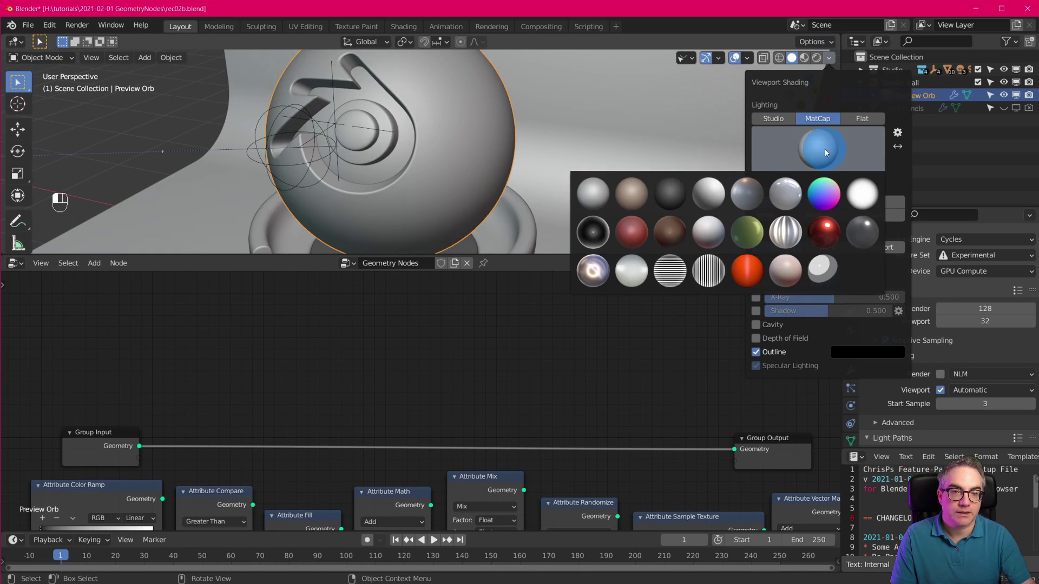
{"action": "left_click", "coordinate": [833, 190]}
{"action": "mouse_move", "coordinate": [578, 168]}
{"action": "middle_mouse_down"}
{"action": "mouse_move", "coordinate": [607, 173]}
{"action": "mouse_move", "coordinate": [576, 168]}
{"action": "middle_mouse_up"}
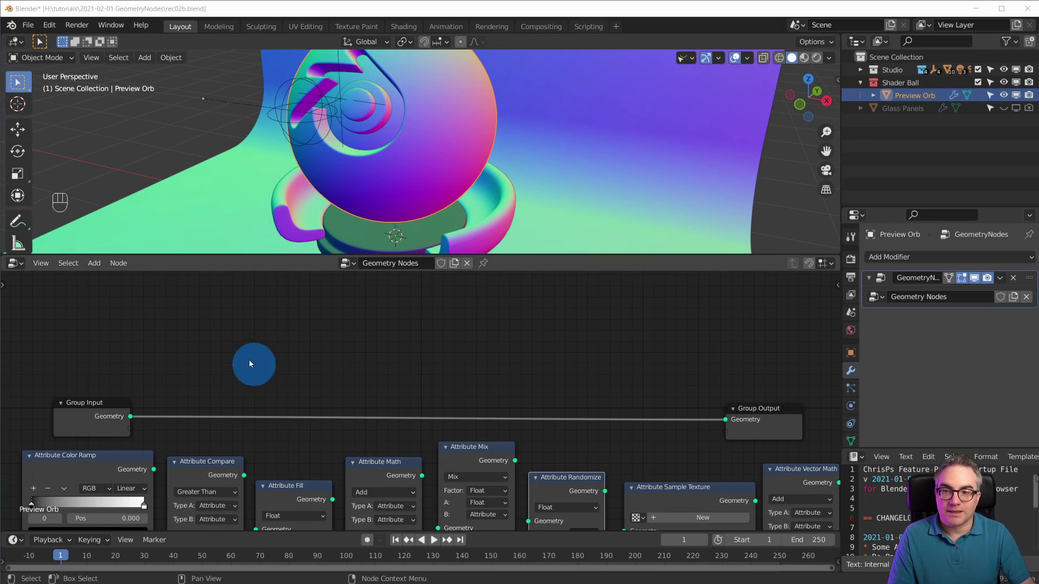
Step: Add a Point Distribute node above the attribute nodes and route the Group Input geometry through it to the Group Output
{"action": "left_click", "coordinate": [228, 343]}
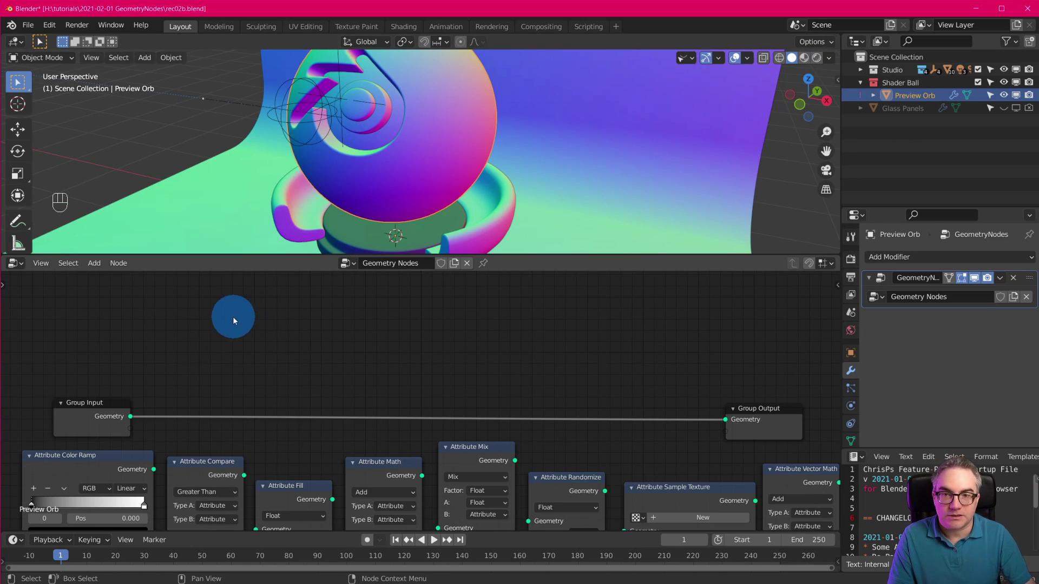
{"action": "key", "text": "shift+a"}
{"action": "mouse_move", "coordinate": [221, 379]}
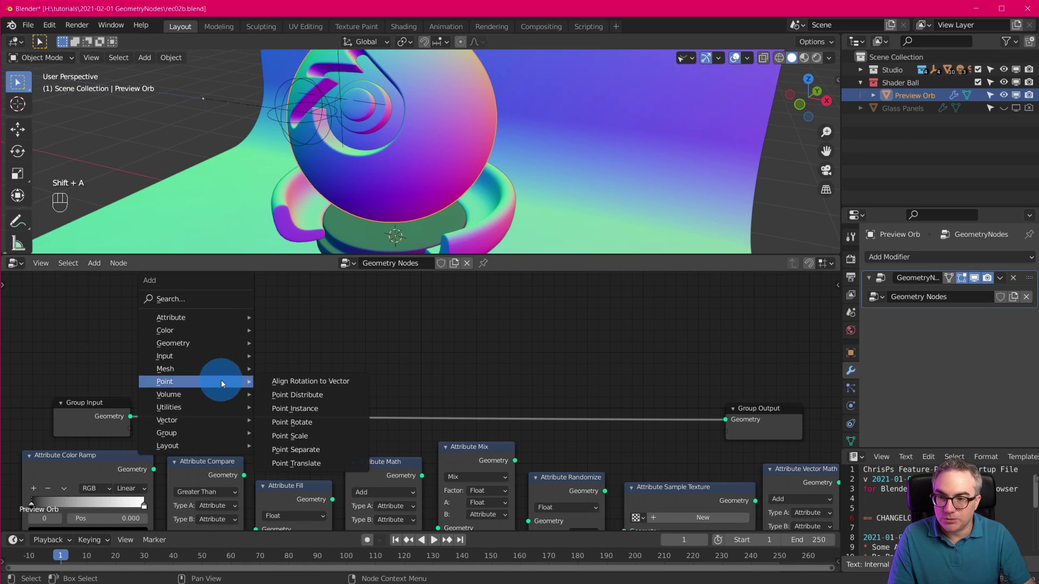
{"action": "left_click", "coordinate": [324, 392]}
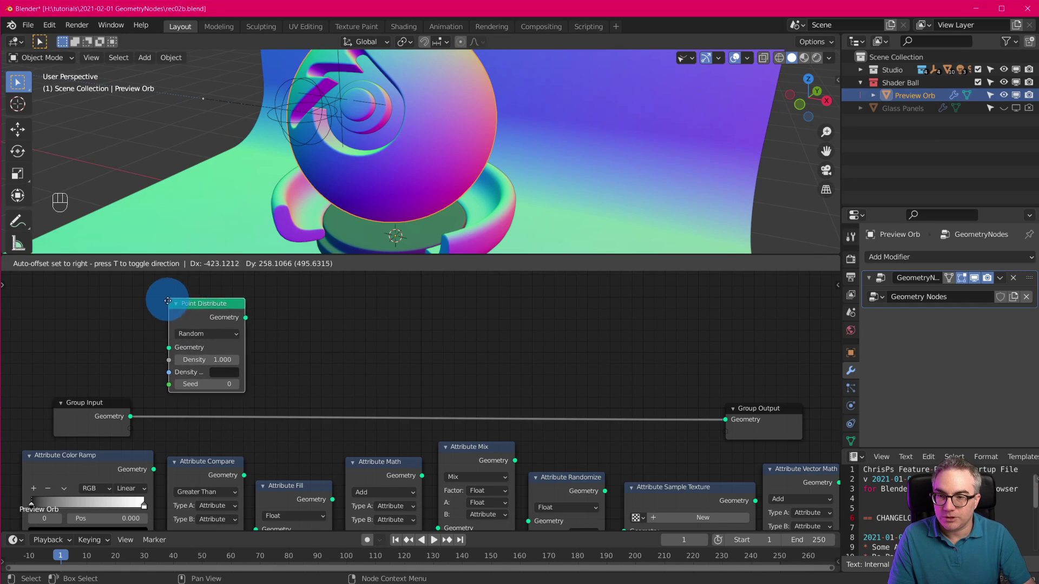
{"action": "left_click", "coordinate": [169, 306]}
{"action": "left_click_drag", "start_coordinate": [130, 416], "coordinate": [168, 354]}
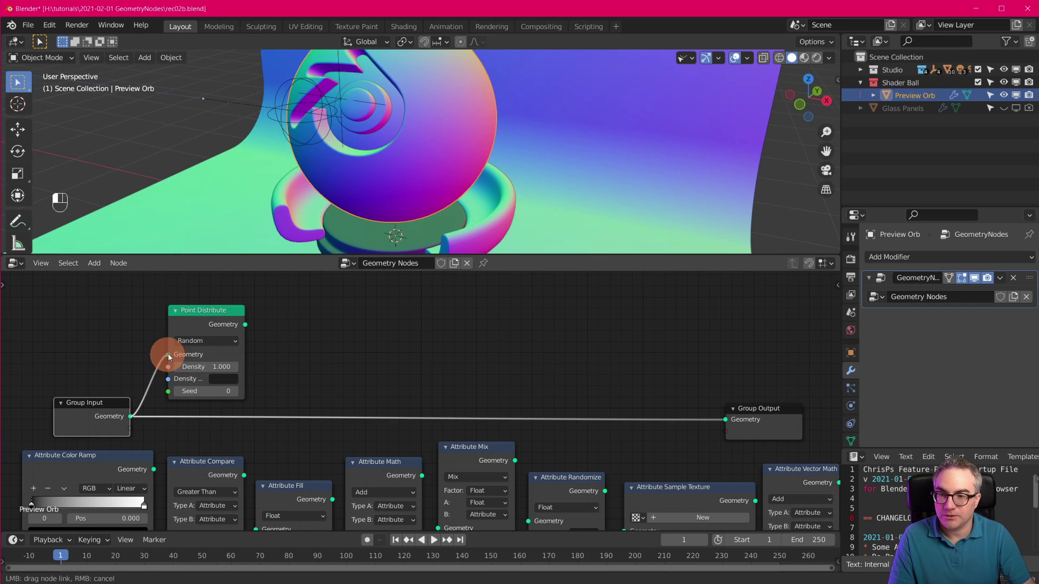
{"action": "left_click_drag", "start_coordinate": [245, 325], "coordinate": [726, 419]}
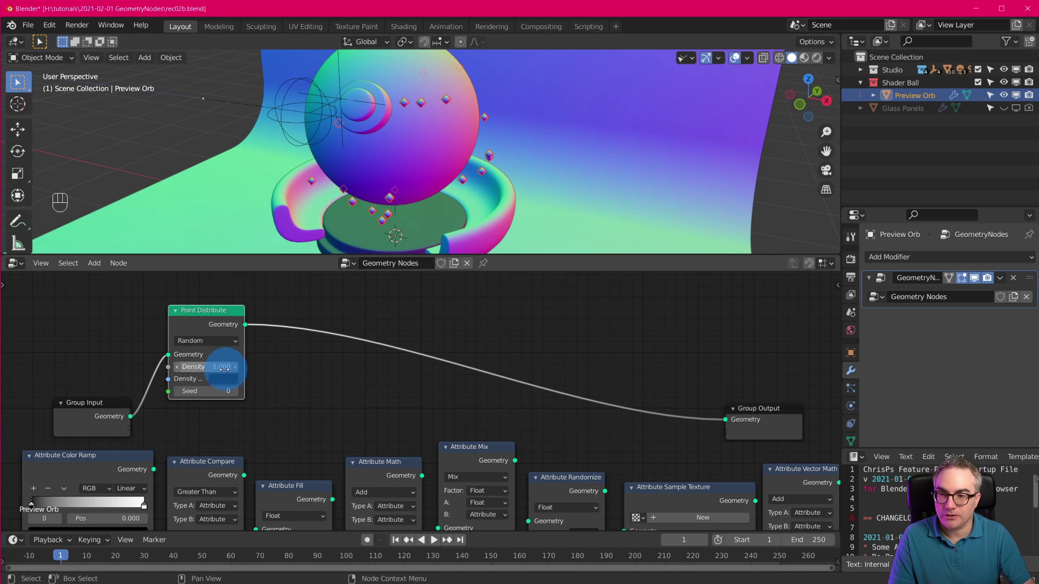
Step: Insert a Point Instance node on the link between Point Distribute and Group Output
{"action": "key", "text": "shift+a"}
{"action": "mouse_move", "coordinate": [627, 383]}
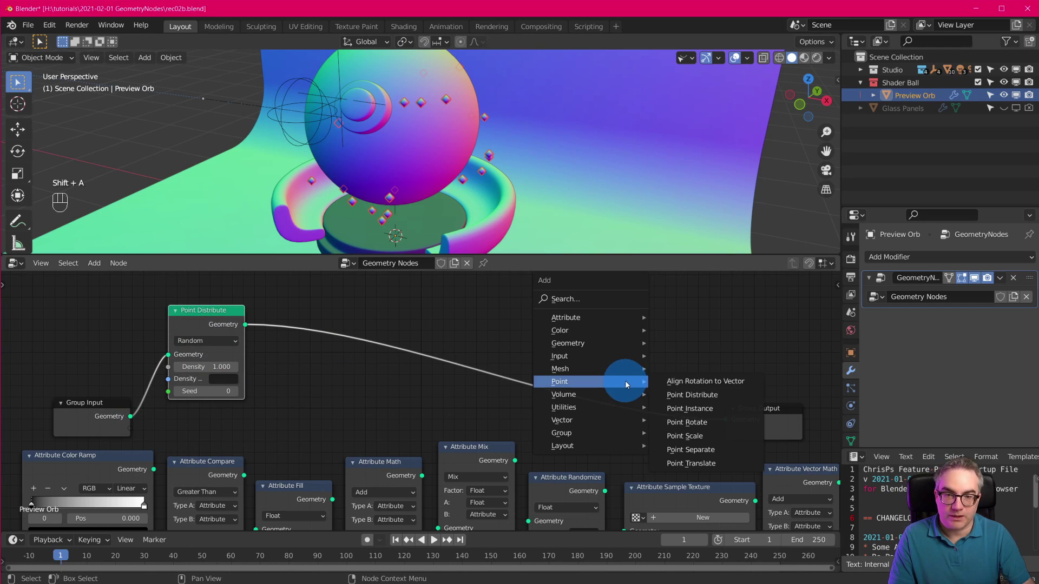
{"action": "left_click", "coordinate": [726, 409]}
{"action": "left_click", "coordinate": [612, 361]}
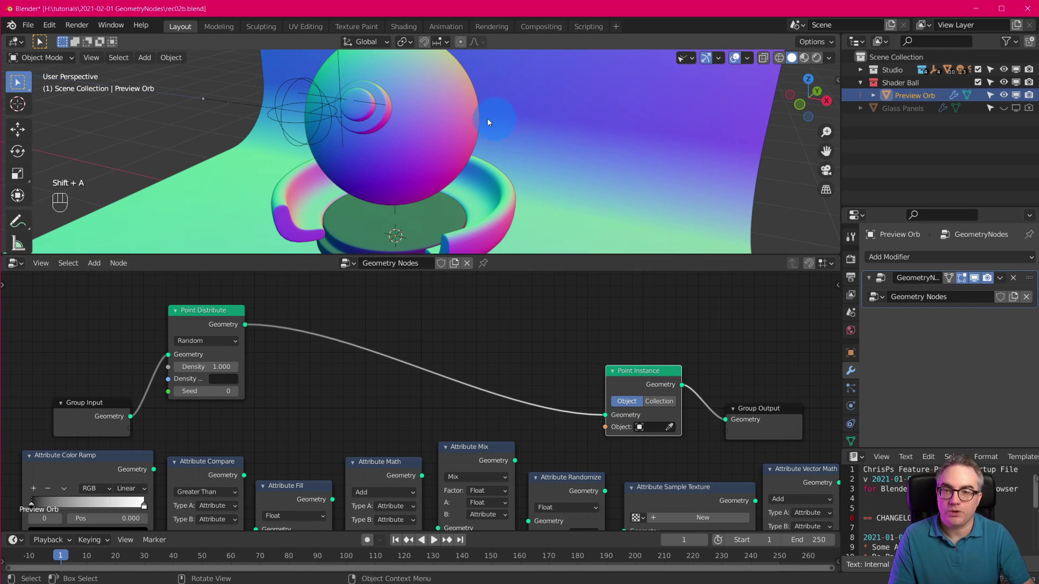
Step: Add a cube to the scene and move it clear of the orb by about 3.39 m in X, 1.82 m in Y and 0.50 m in Z
{"action": "key", "text": "shift+a"}
{"action": "mouse_move", "coordinate": [534, 102]}
{"action": "left_click", "coordinate": [572, 117]}
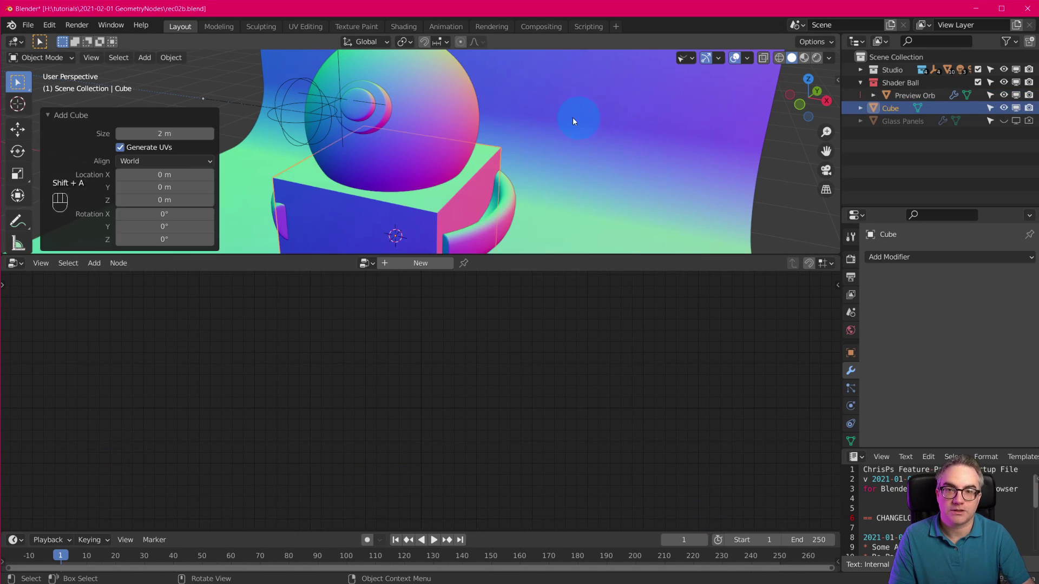
{"action": "key", "text": "g"}
{"action": "left_click", "coordinate": [762, 68]}
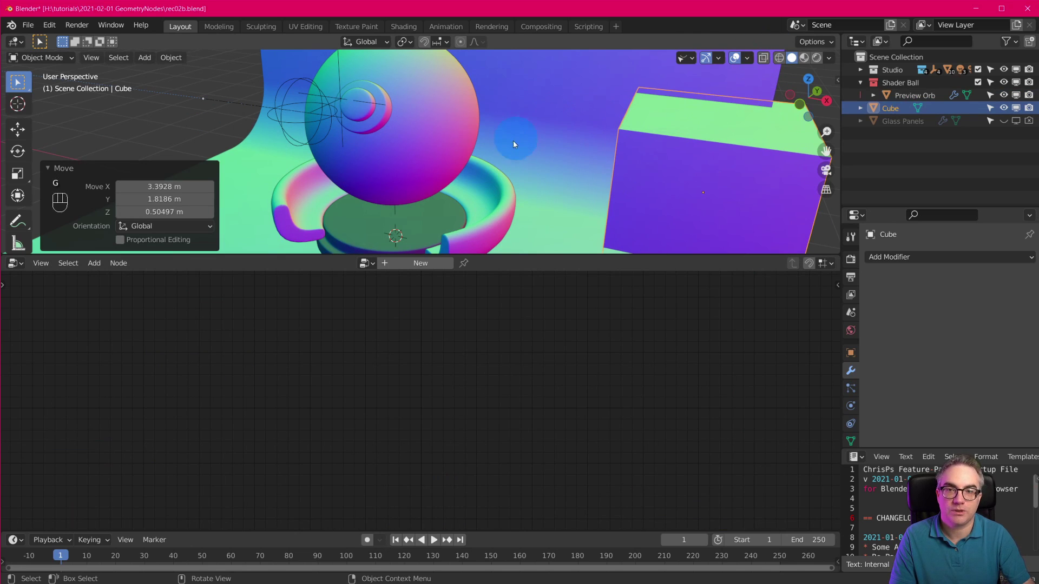
Step: Reselect the Preview Orb and pick the cube from the scene as its Point Instance node's object
{"action": "left_click", "coordinate": [916, 95]}
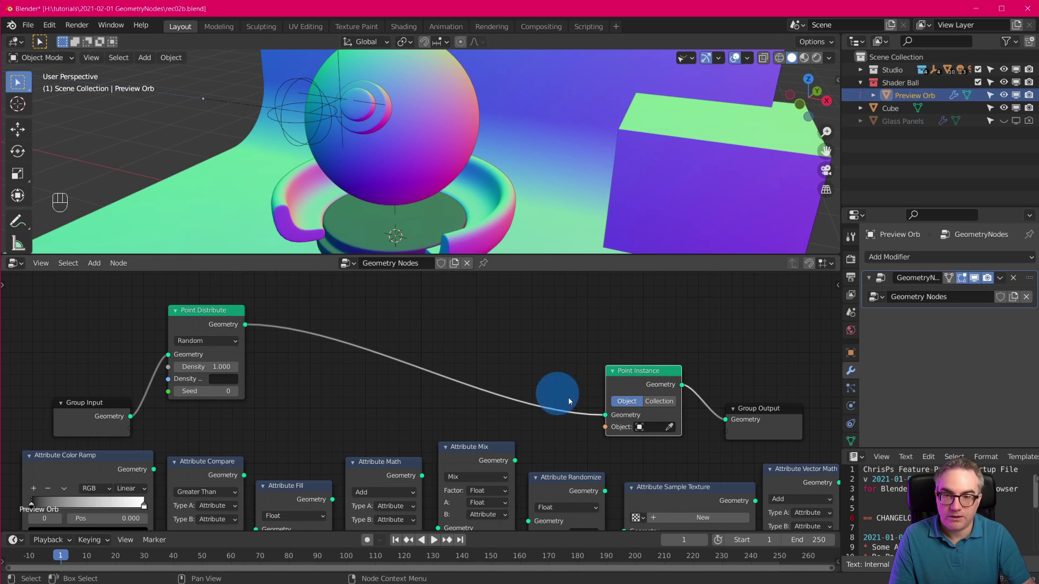
{"action": "left_click", "coordinate": [670, 427]}
{"action": "left_click", "coordinate": [707, 163]}
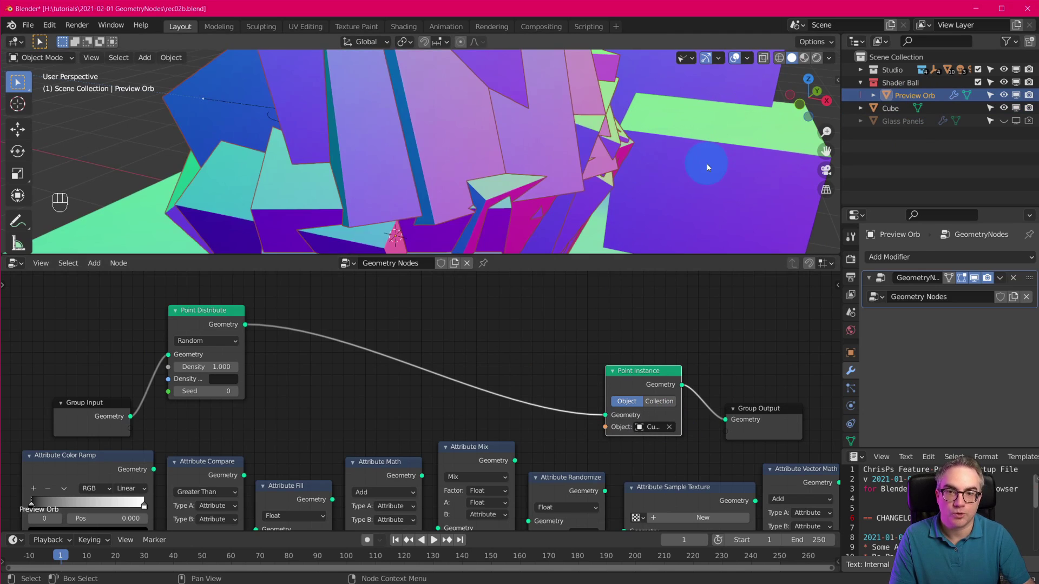
Step: Move the Point Distribute and Point Instance nodes apart to leave room for another node between them
{"action": "scroll", "coordinate": [475, 163], "scroll_direction": "up", "scroll_amount": 1}
{"action": "scroll", "coordinate": [385, 119], "scroll_direction": "up", "scroll_amount": 1}
{"action": "mouse_move", "coordinate": [406, 133]}
{"action": "middle_mouse_down", "text": "shift"}
{"action": "mouse_move", "coordinate": [399, 160]}
{"action": "mouse_move", "coordinate": [406, 139]}
{"action": "middle_mouse_up", "text": "shift"}
{"action": "left_click_drag", "start_coordinate": [200, 316], "coordinate": [191, 330]}
{"action": "scroll", "coordinate": [471, 359], "scroll_direction": "up", "scroll_amount": 1}
{"action": "middle_click_drag", "start_coordinate": [491, 343], "coordinate": [506, 342], "text": "shift"}
{"action": "left_click_drag", "start_coordinate": [706, 368], "coordinate": [714, 358]}
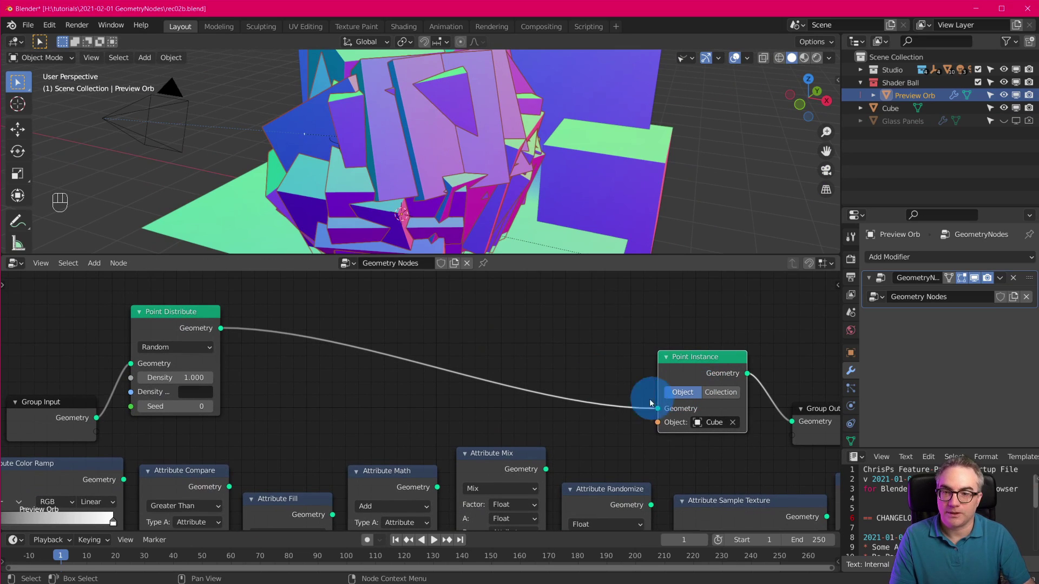
Step: Insert a copy of the Attribute Randomize node after Point Distribute, randomizing the "scale" attribute between 0.1 and 0.15
{"action": "left_click", "coordinate": [622, 494]}
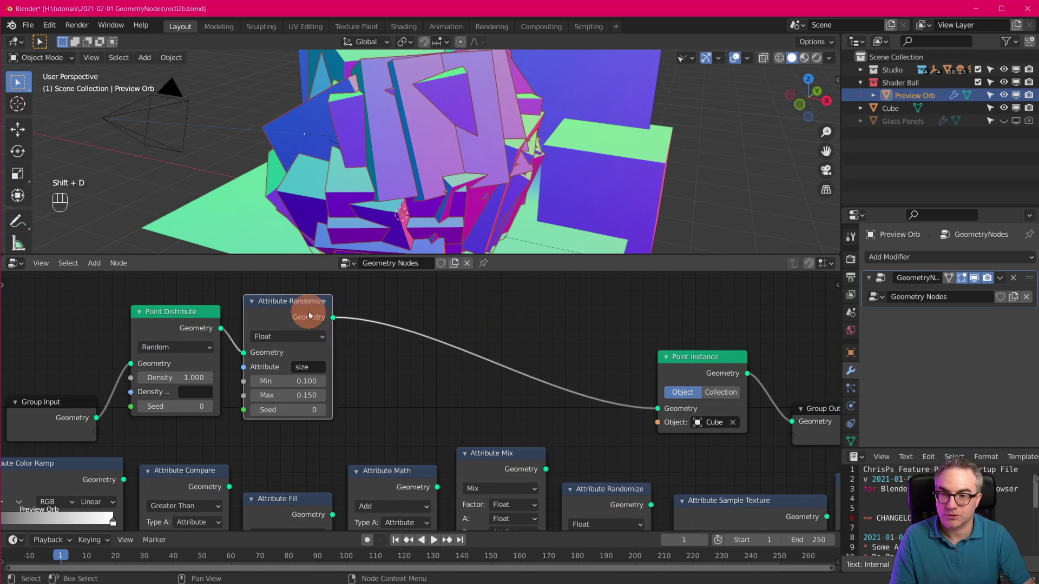
{"action": "left_click", "coordinate": [336, 304]}
{"action": "left_click", "coordinate": [338, 369]}
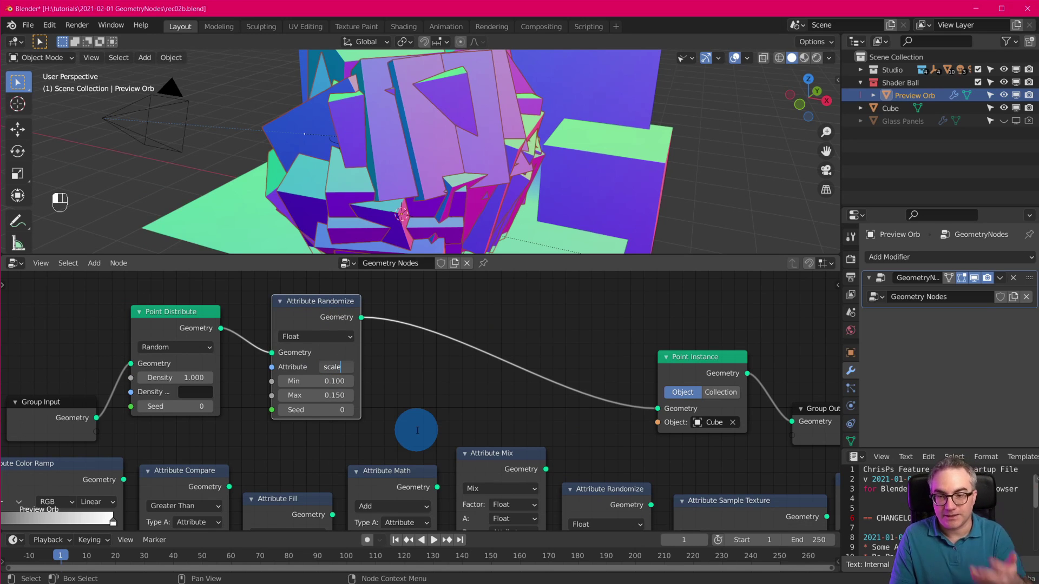
{"action": "key", "text": "Return"}
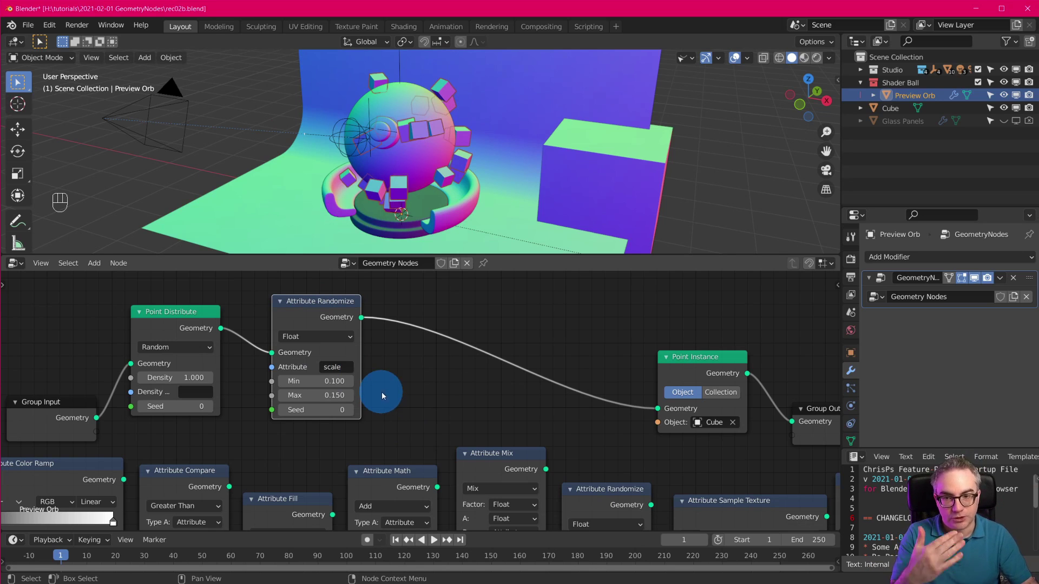
Step: Set the scale randomization range in the Attribute Randomize node to a minimum of 0 and a maximum of 0.2
{"action": "scroll", "coordinate": [367, 415], "scroll_direction": "up", "scroll_amount": 1}
{"action": "mouse_move", "coordinate": [319, 397]}
{"action": "left_mouse_down"}
{"action": "mouse_move", "coordinate": [322, 381]}
{"action": "mouse_move", "coordinate": [324, 395]}
{"action": "left_mouse_up"}
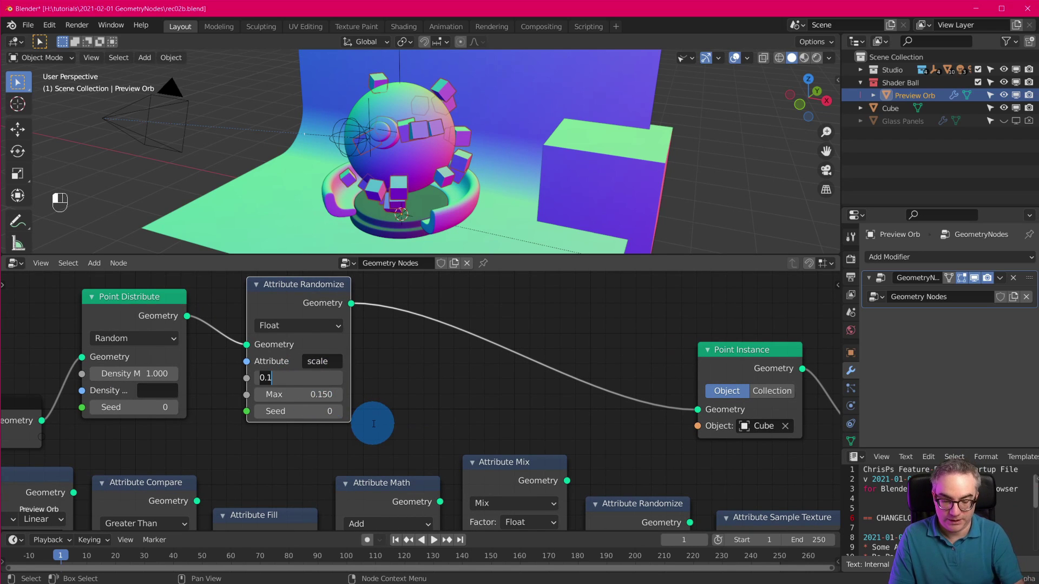
{"action": "key", "text": "Tab"}
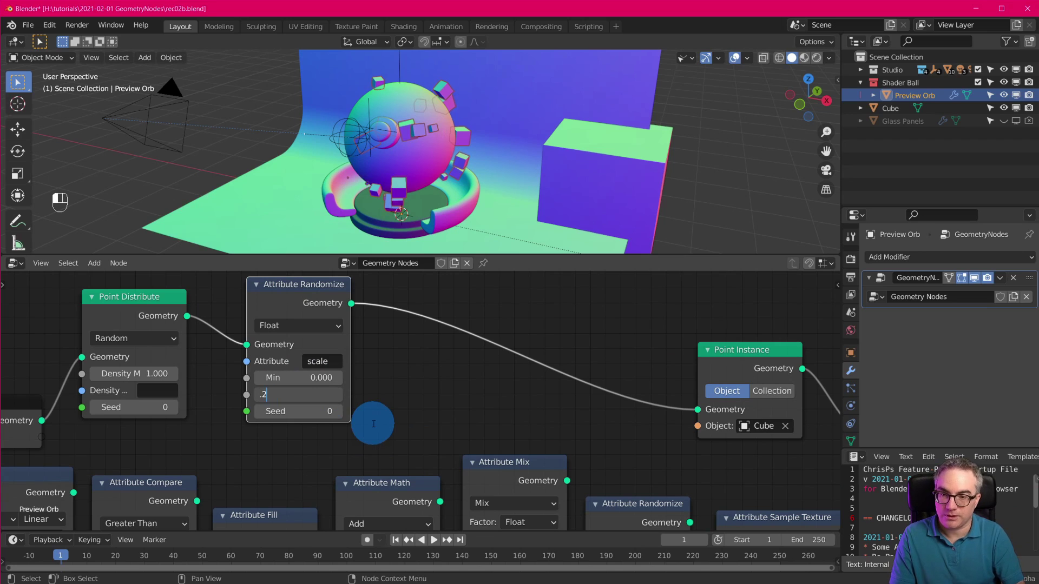
{"action": "key", "text": "Return"}
Step: Raise the Point Distribute node's maximum density to 8.5 and look over the cubes on the orb
{"action": "scroll", "coordinate": [459, 193], "scroll_direction": "up", "scroll_amount": 4}
{"action": "mouse_move", "coordinate": [461, 193]}
{"action": "middle_mouse_down"}
{"action": "mouse_move", "coordinate": [549, 248]}
{"action": "mouse_move", "coordinate": [586, 186]}
{"action": "mouse_move", "coordinate": [456, 164]}
{"action": "mouse_move", "coordinate": [612, 170]}
{"action": "mouse_move", "coordinate": [506, 180]}
{"action": "mouse_move", "coordinate": [461, 169]}
{"action": "mouse_move", "coordinate": [444, 184]}
{"action": "middle_mouse_up"}
{"action": "left_click_drag", "start_coordinate": [120, 373], "coordinate": [162, 373]}
{"action": "scroll", "coordinate": [503, 137], "scroll_direction": "up", "scroll_amount": 4}
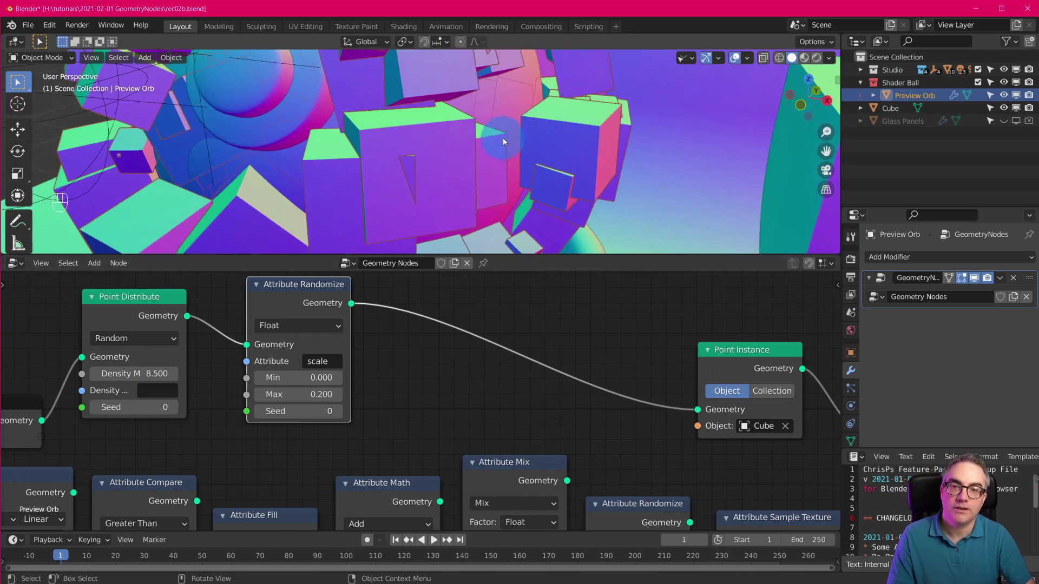
{"action": "scroll", "coordinate": [502, 137], "scroll_direction": "down", "scroll_amount": 5}
{"action": "middle_click_drag", "start_coordinate": [502, 135], "coordinate": [476, 136]}
{"action": "scroll", "coordinate": [401, 380], "scroll_direction": "down", "scroll_amount": 2}
{"action": "scroll", "coordinate": [400, 380], "scroll_direction": "up", "scroll_amount": 2}
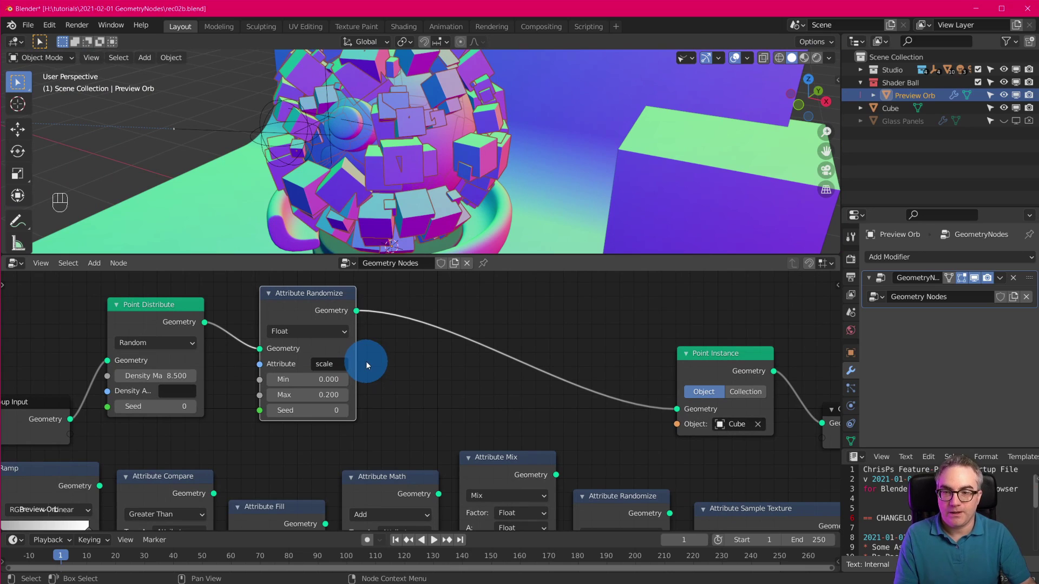
Step: Rename the attribute in the Attribute Randomize node to "size" and inspect the effect on the cube instances
{"action": "left_click", "coordinate": [325, 363]}
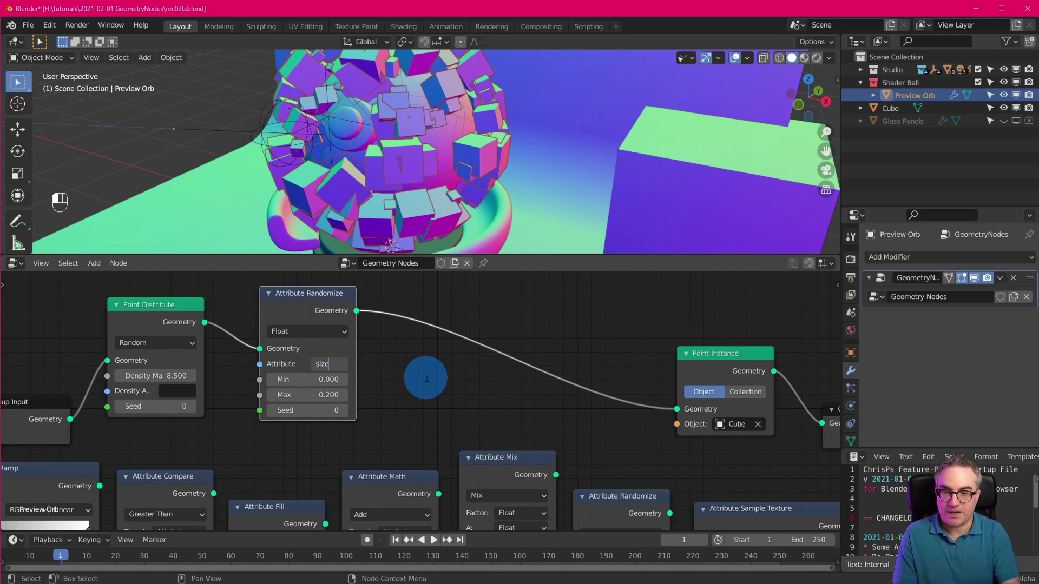
{"action": "left_click", "coordinate": [427, 377]}
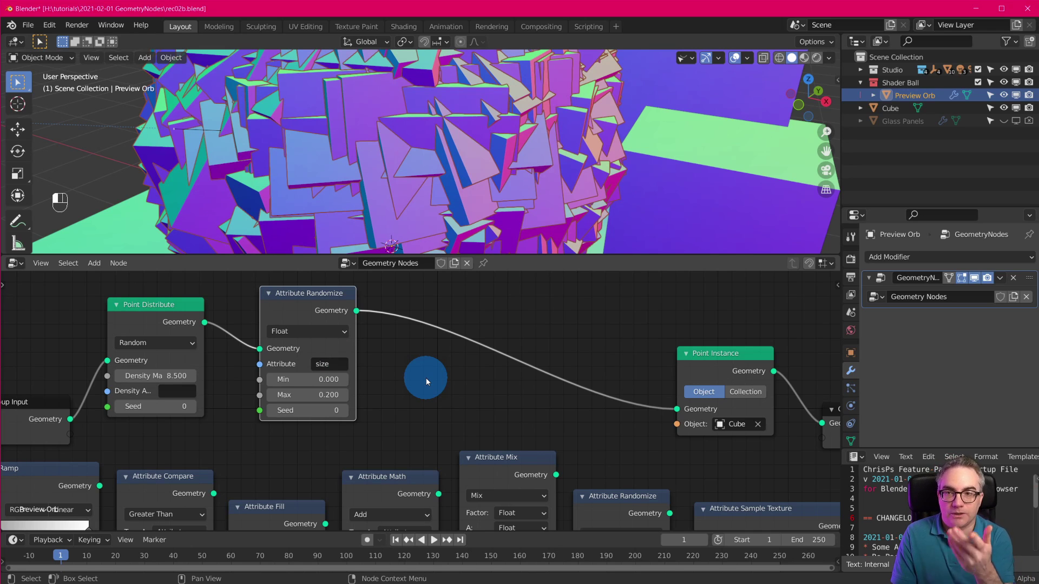
{"action": "scroll", "coordinate": [469, 157], "scroll_direction": "down", "scroll_amount": 4}
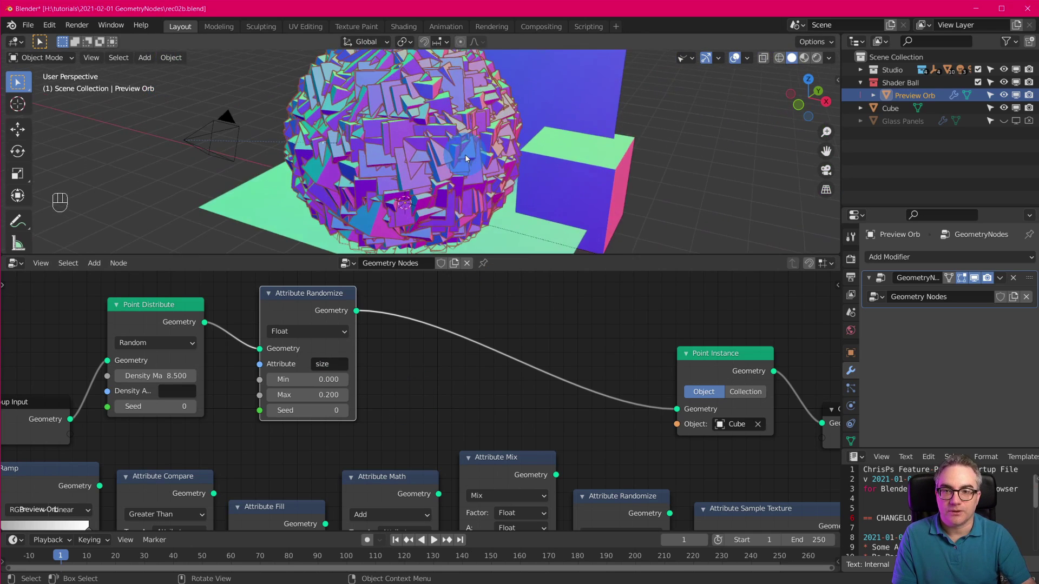
{"action": "scroll", "coordinate": [457, 151], "scroll_direction": "up", "scroll_amount": 3}
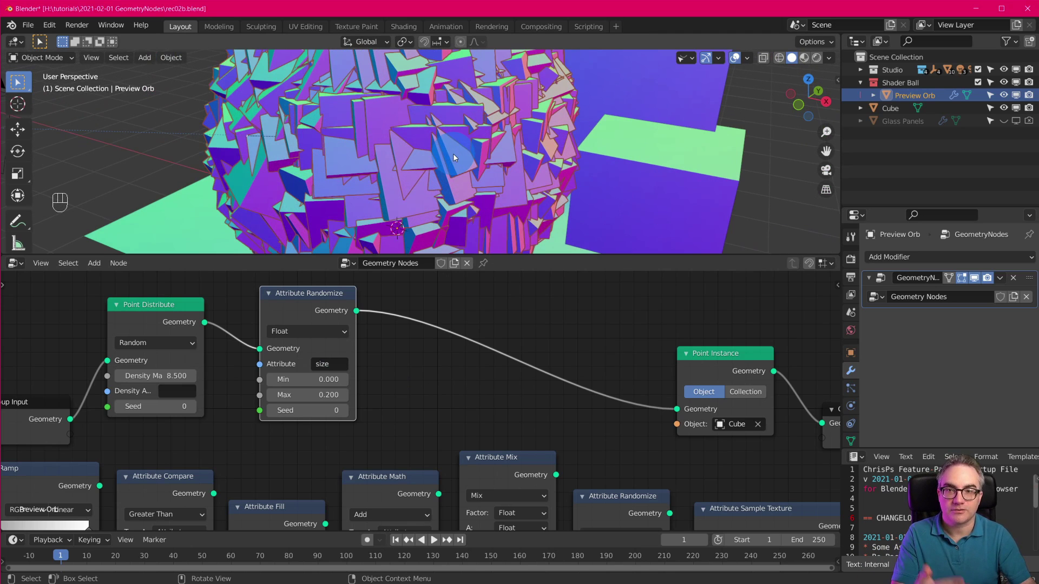
{"action": "scroll", "coordinate": [456, 167], "scroll_direction": "down", "scroll_amount": 3}
{"action": "scroll", "coordinate": [457, 167], "scroll_direction": "up", "scroll_amount": 5}
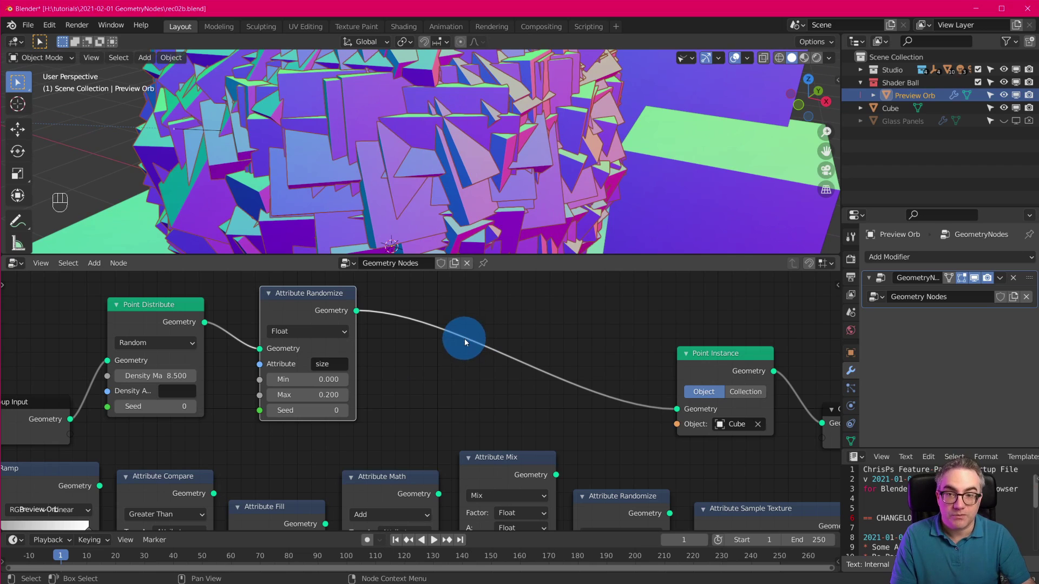
Step: Insert a copy of the Attribute Color Ramp node between Attribute Randomize and Point Instance
{"action": "left_click_drag", "start_coordinate": [320, 300], "coordinate": [301, 301]}
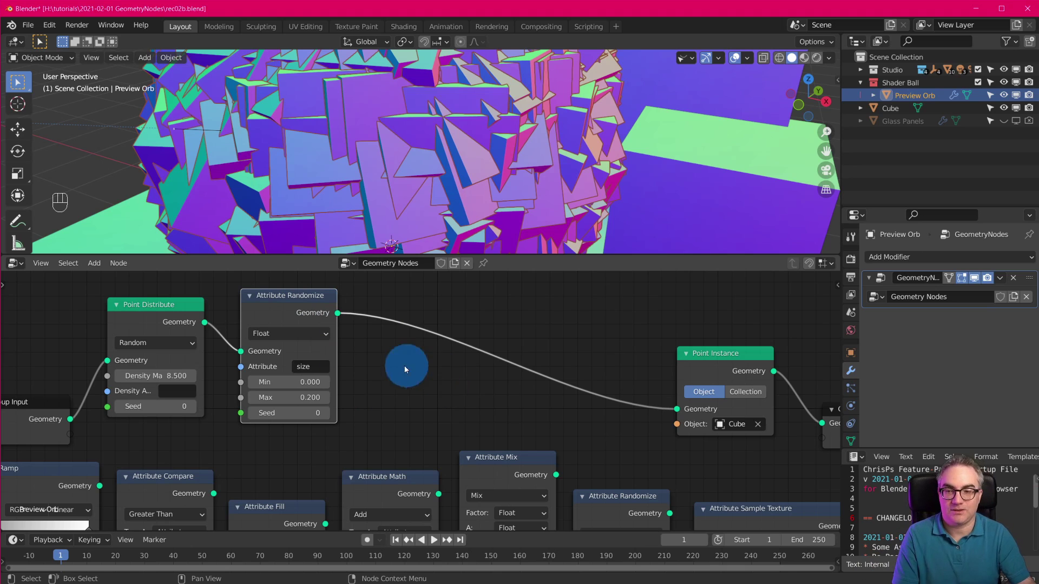
{"action": "scroll", "coordinate": [406, 424], "scroll_direction": "down", "scroll_amount": 2}
{"action": "scroll", "coordinate": [382, 436], "scroll_direction": "up", "scroll_amount": 1}
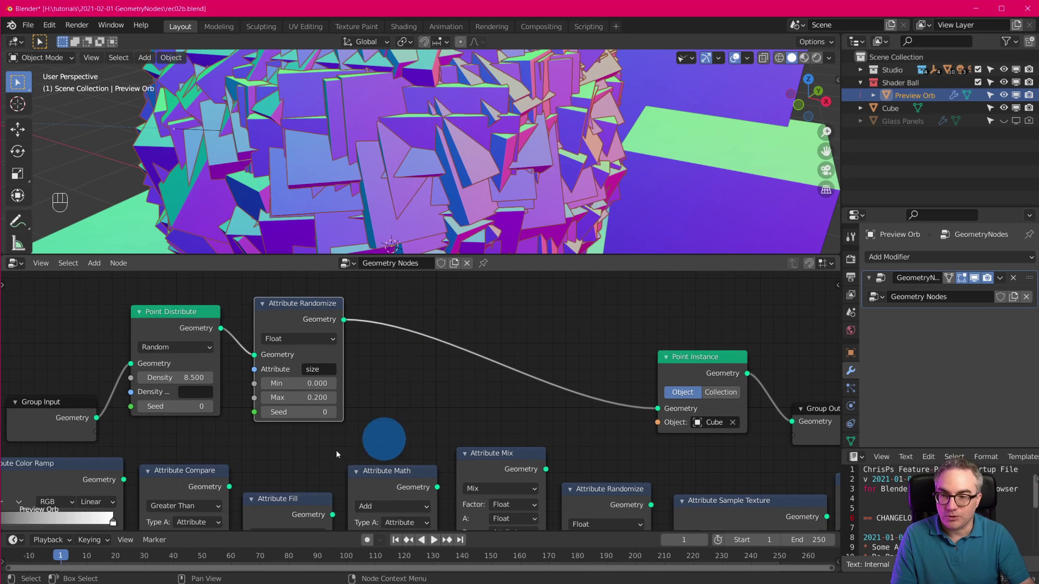
{"action": "key", "text": "shift+d"}
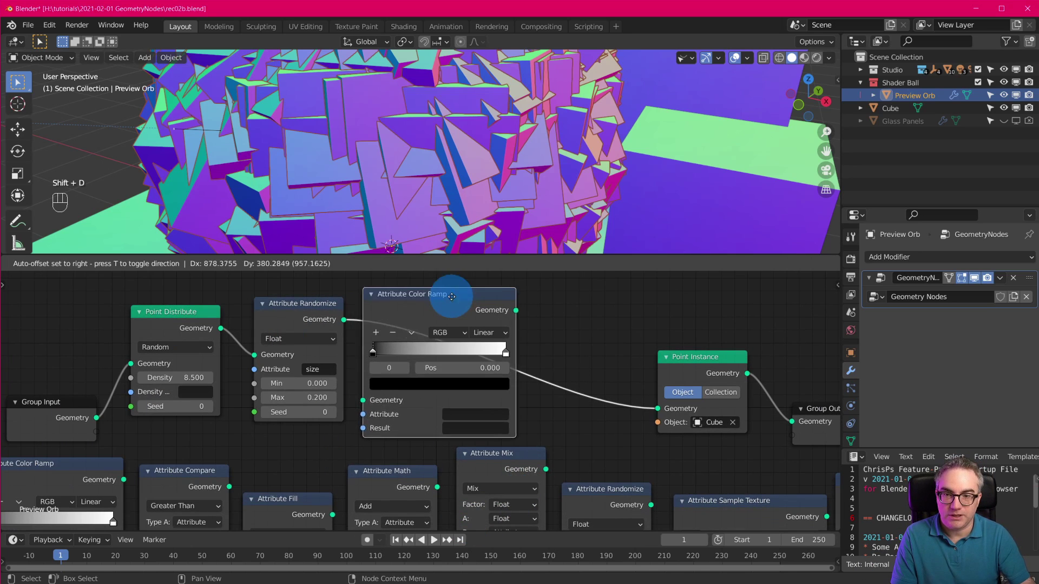
{"action": "scroll", "coordinate": [519, 347], "scroll_direction": "up", "scroll_amount": 1}
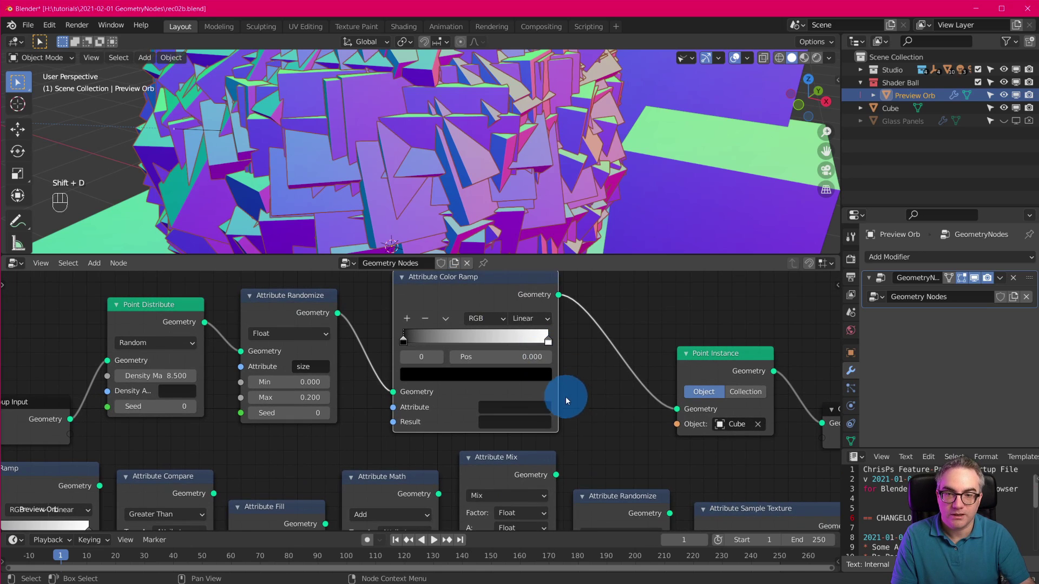
Step: Make the inserted Attribute Color Ramp read the "size" attribute and write its result to "scale"
{"action": "scroll", "coordinate": [602, 389], "scroll_direction": "down", "scroll_amount": 1}
{"action": "scroll", "coordinate": [602, 389], "scroll_direction": "up", "scroll_amount": 1}
{"action": "scroll", "coordinate": [602, 389], "scroll_direction": "down", "scroll_amount": 1}
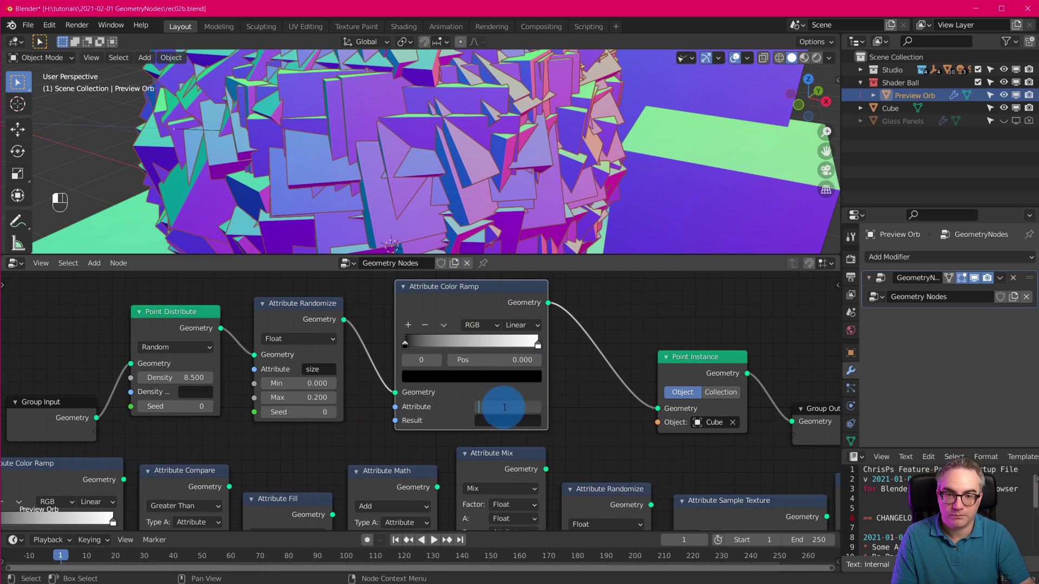
{"action": "type", "text": "ze"}
{"action": "key", "text": "Tab"}
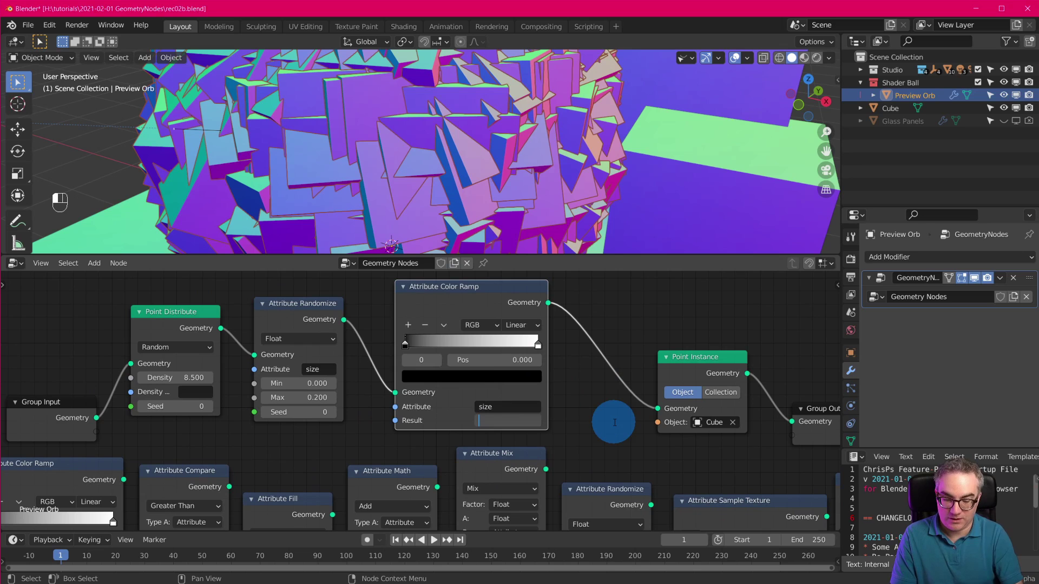
{"action": "type", "text": "scale"}
{"action": "key", "text": "Return"}
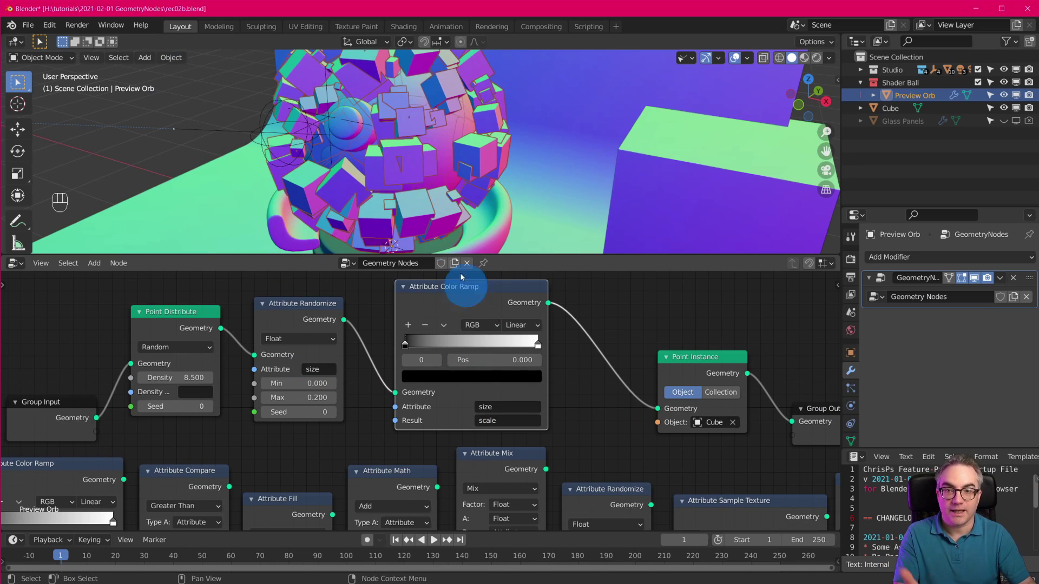
Step: Try flipping the Attribute Color Ramp's gradient and shifting its stops, and reset the ramp
{"action": "mouse_move", "coordinate": [406, 343]}
{"action": "left_mouse_down"}
{"action": "mouse_move", "coordinate": [423, 343]}
{"action": "mouse_move", "coordinate": [406, 343]}
{"action": "left_mouse_up"}
{"action": "mouse_move", "coordinate": [538, 343]}
{"action": "left_mouse_down"}
{"action": "mouse_move", "coordinate": [453, 339]}
{"action": "mouse_move", "coordinate": [554, 342]}
{"action": "mouse_move", "coordinate": [496, 352]}
{"action": "mouse_move", "coordinate": [554, 343]}
{"action": "left_mouse_up"}
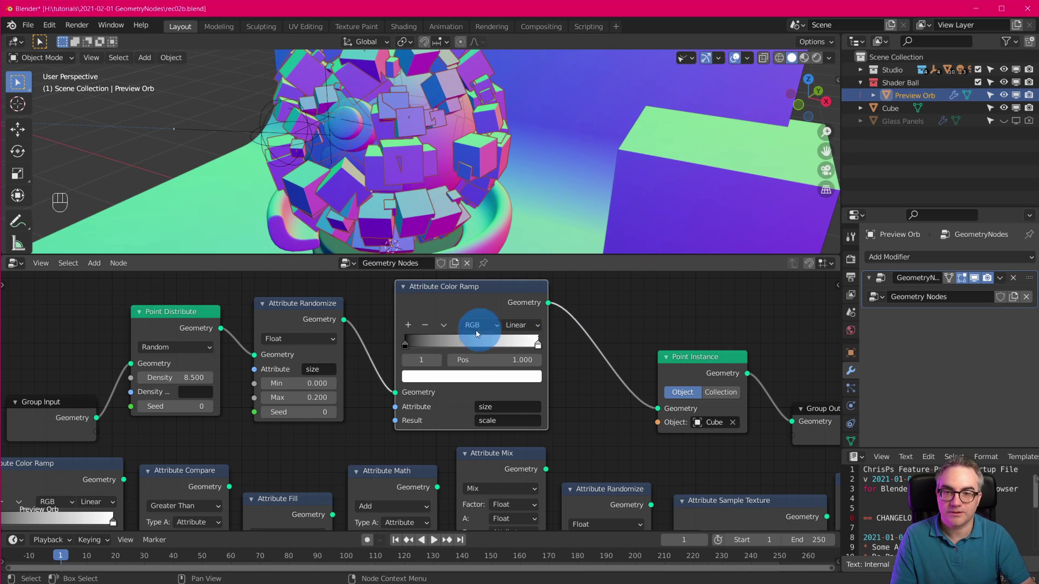
{"action": "left_click", "coordinate": [445, 325]}
{"action": "left_click", "coordinate": [451, 335]}
{"action": "left_click", "coordinate": [426, 346]}
{"action": "left_click_drag", "start_coordinate": [540, 343], "coordinate": [498, 347]}
{"action": "left_click", "coordinate": [444, 324]}
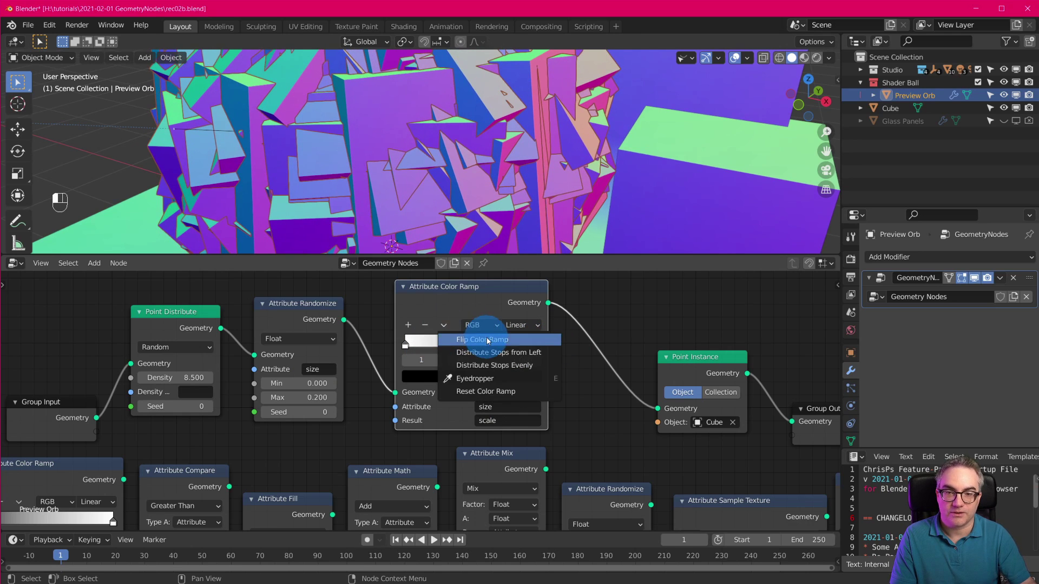
{"action": "left_click", "coordinate": [452, 390]}
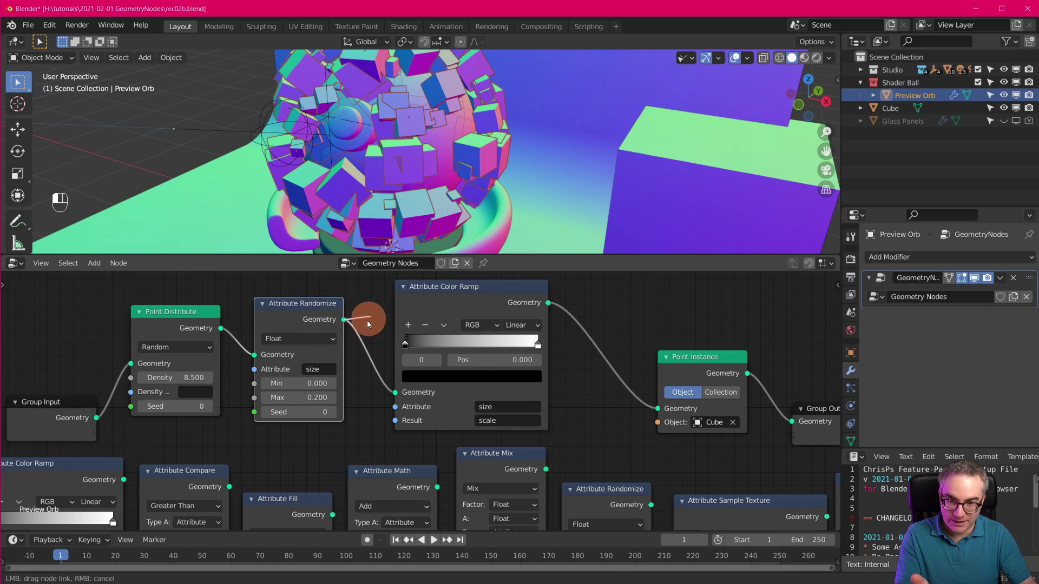
Step: Move Attribute Color Ramp closer to Attribute Randomize, and shift Point Instance and Group Output away to make room for another node
{"action": "left_click_drag", "start_coordinate": [464, 288], "coordinate": [446, 289]}
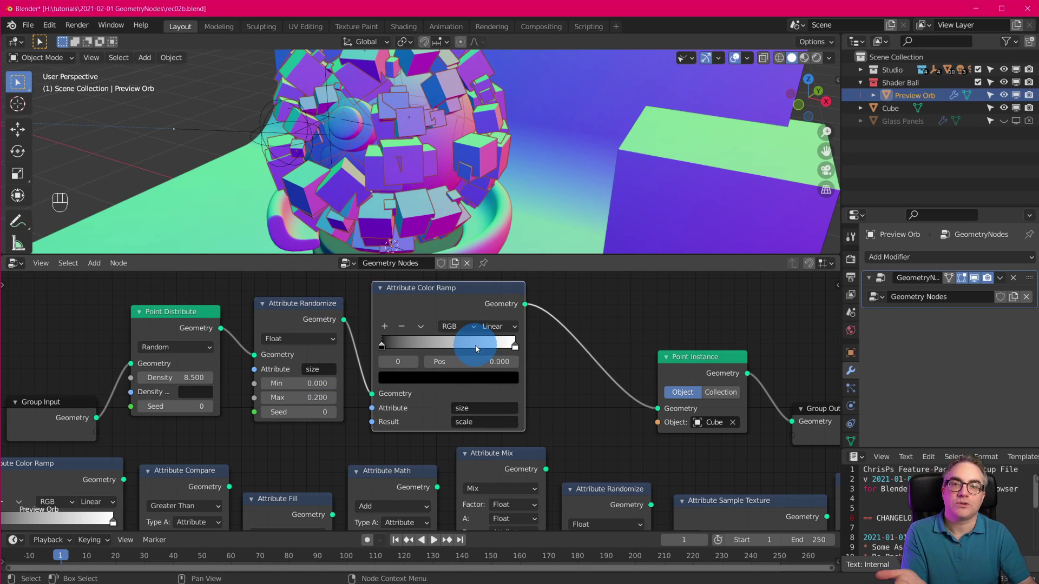
{"action": "left_click_drag", "start_coordinate": [525, 303], "coordinate": [624, 311]}
{"action": "left_click_drag", "start_coordinate": [677, 358], "coordinate": [706, 362]}
{"action": "middle_click_drag", "start_coordinate": [643, 354], "coordinate": [527, 358]}
{"action": "left_click_drag", "start_coordinate": [723, 416], "coordinate": [773, 408]}
{"action": "left_click_drag", "start_coordinate": [619, 368], "coordinate": [655, 374]}
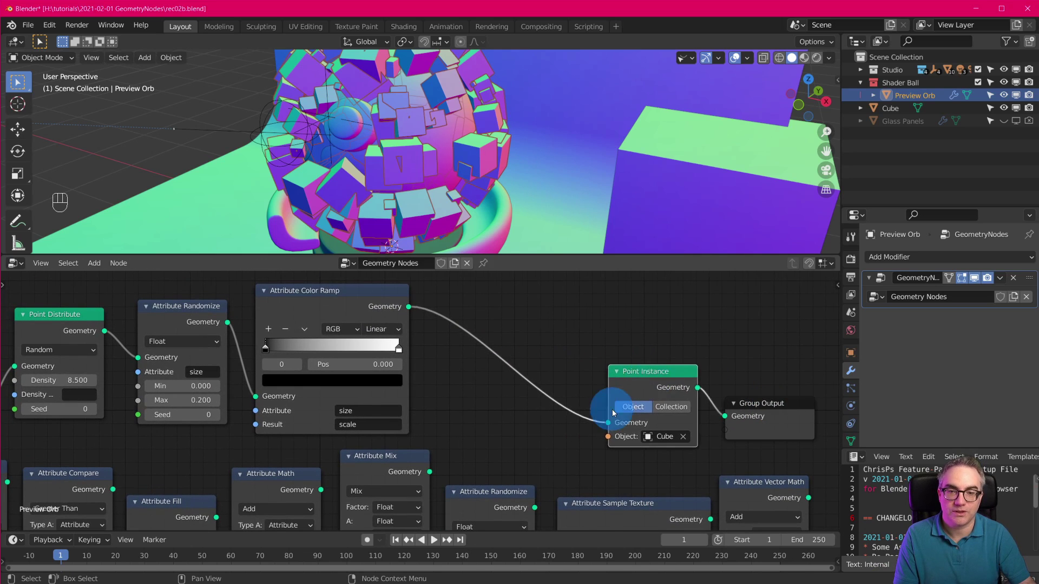
Step: Insert a copy of the Attribute Math node between Attribute Color Ramp and Point Instance
{"action": "middle_click_drag", "start_coordinate": [494, 297], "coordinate": [515, 323]}
{"action": "key", "text": "shift+a"}
{"action": "mouse_move", "coordinate": [516, 323]}
{"action": "middle_click_drag", "start_coordinate": [515, 434], "coordinate": [611, 311]}
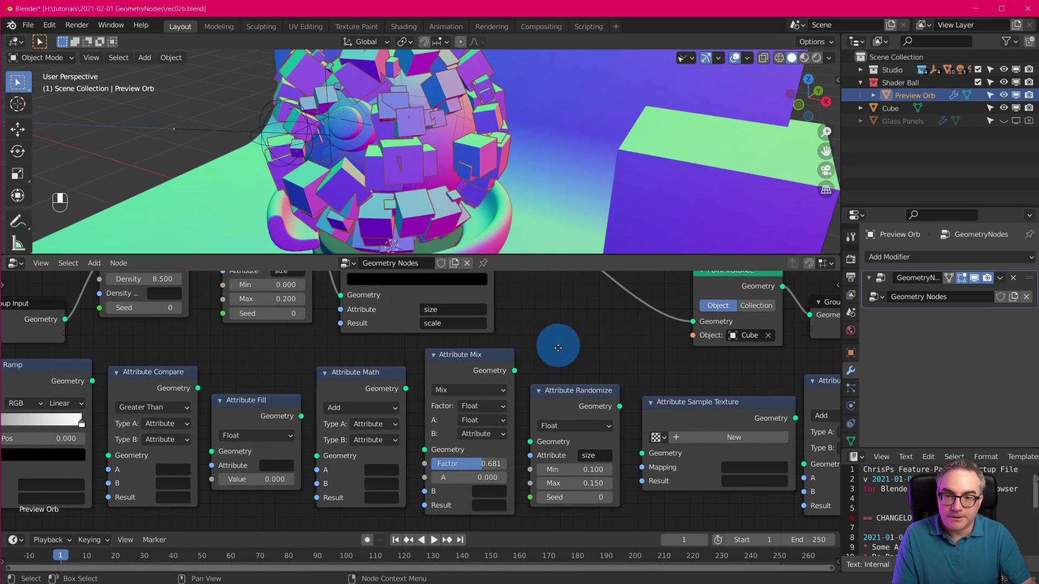
{"action": "middle_click_drag", "start_coordinate": [558, 348], "coordinate": [370, 445]}
{"action": "left_click", "coordinate": [332, 450]}
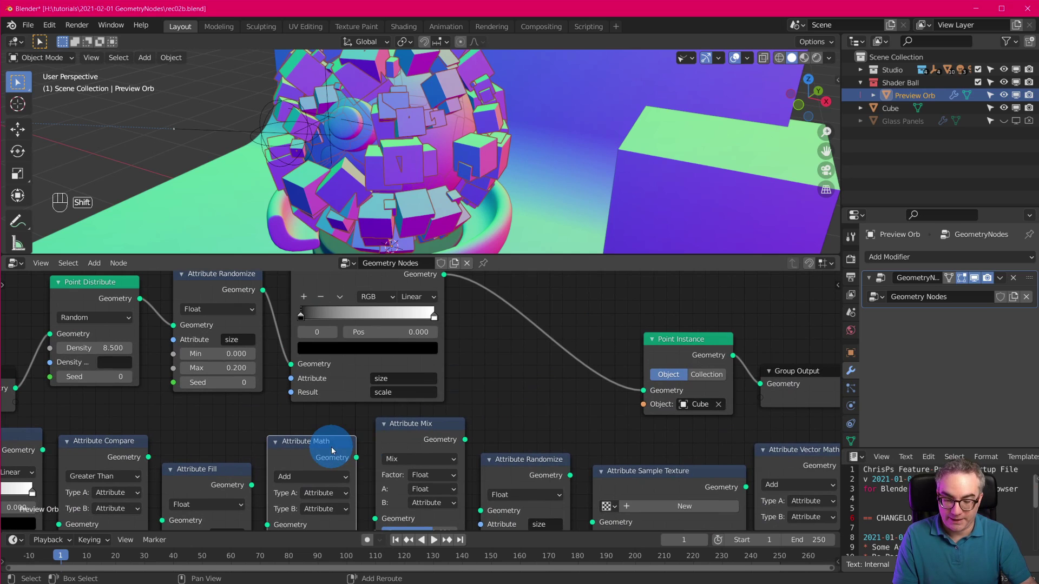
{"action": "scroll", "coordinate": [322, 453], "scroll_direction": "down", "scroll_amount": 1}
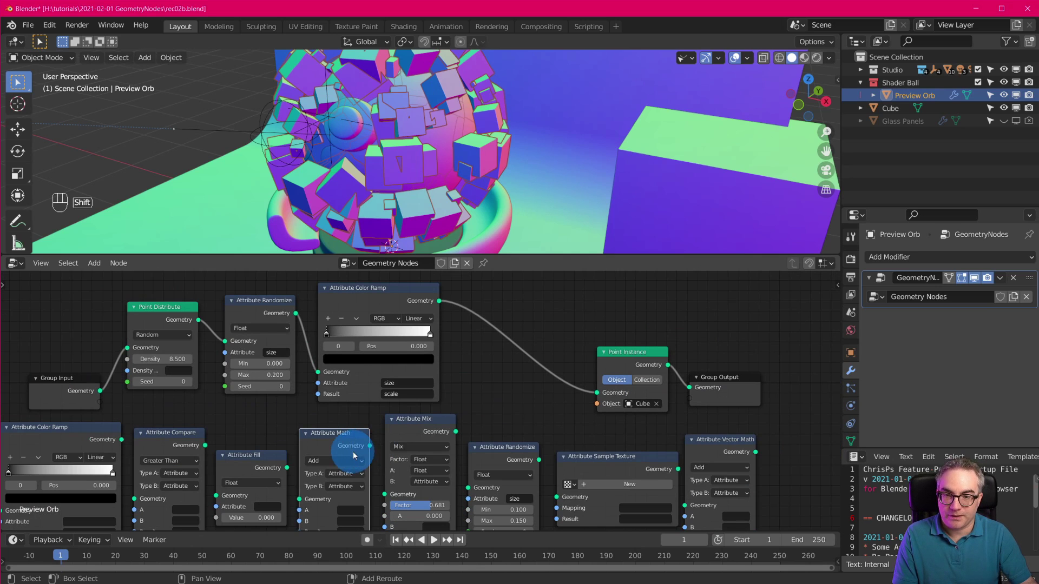
{"action": "key", "text": "shift+d"}
{"action": "left_click", "coordinate": [510, 308]}
{"action": "scroll", "coordinate": [599, 352], "scroll_direction": "up", "scroll_amount": 6}
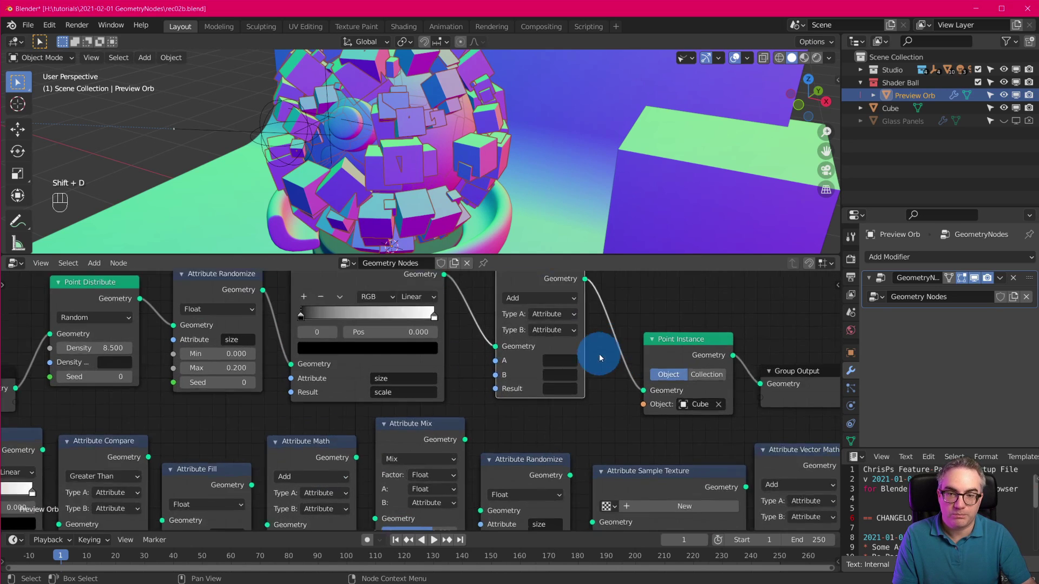
Step: Set the inserted Attribute Math node to Multiply, with "size" as input A and 45 as input B
{"action": "middle_click_drag", "start_coordinate": [608, 355], "coordinate": [597, 369]}
{"action": "scroll", "coordinate": [597, 369], "scroll_direction": "down", "scroll_amount": 2}
{"action": "left_click", "coordinate": [490, 346]}
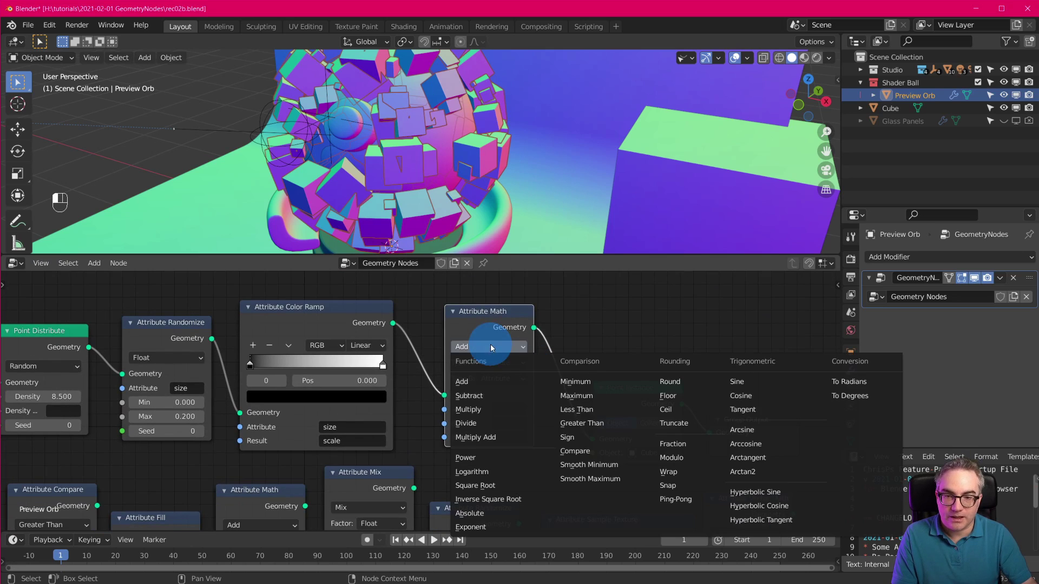
{"action": "left_click", "coordinate": [503, 408]}
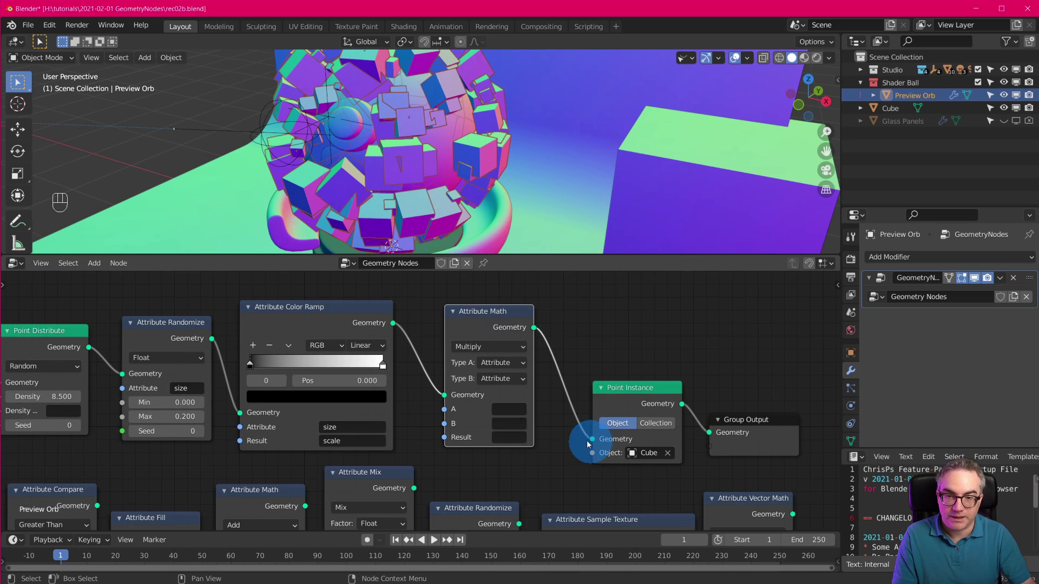
{"action": "left_click", "coordinate": [499, 409]}
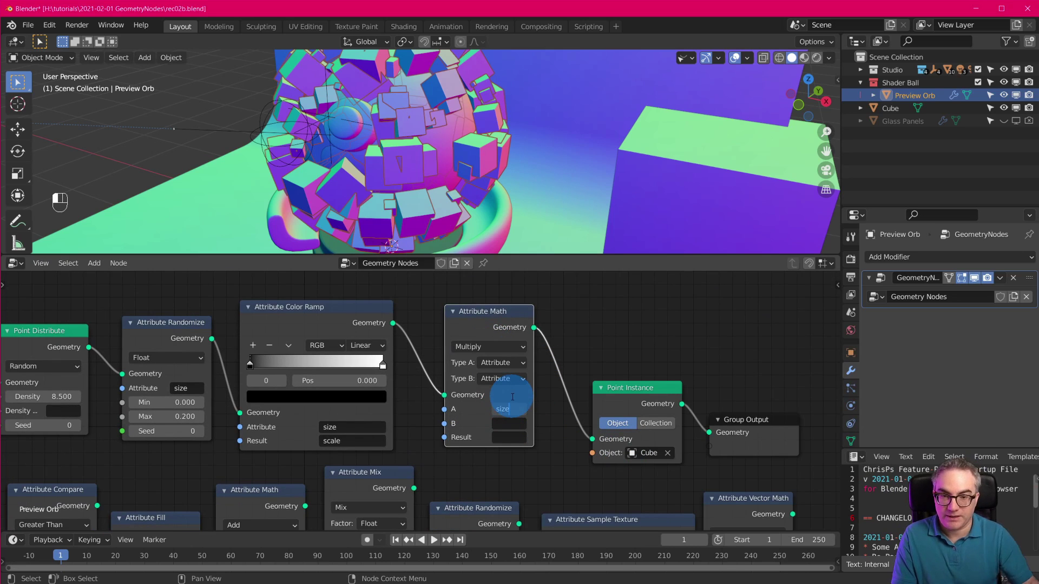
{"action": "left_click", "coordinate": [511, 423]}
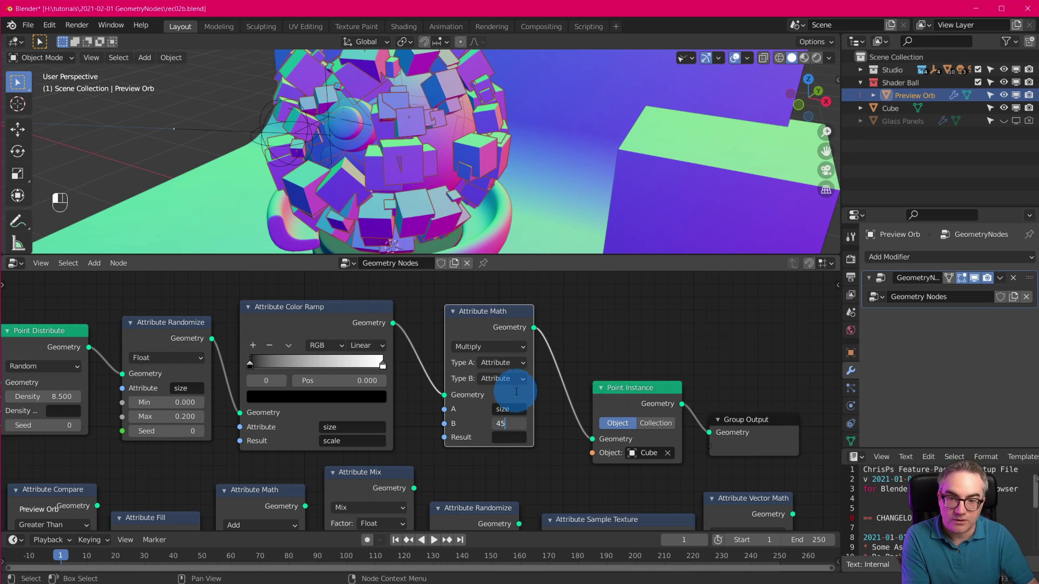
{"action": "key", "text": "Return"}
{"action": "scroll", "coordinate": [569, 442], "scroll_direction": "up", "scroll_amount": 3}
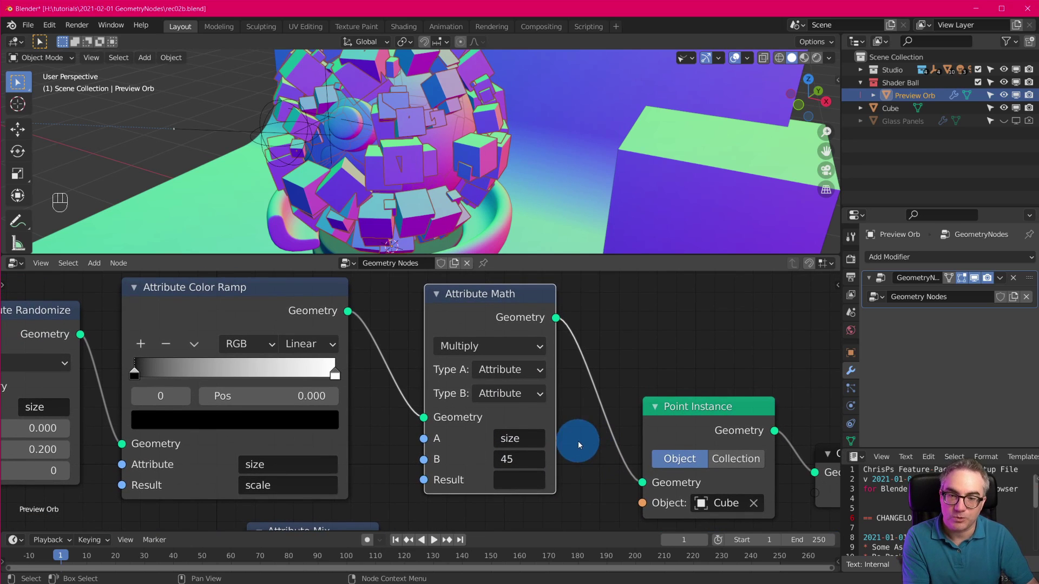
Step: Switch the Attribute Math node's Type B to Float with a value of 45, and write its result to "rotation"
{"action": "left_click", "coordinate": [538, 394]}
{"action": "left_click", "coordinate": [527, 434]}
{"action": "left_click", "coordinate": [534, 457]}
{"action": "type", "text": "0.0"}
{"action": "type", "text": "45"}
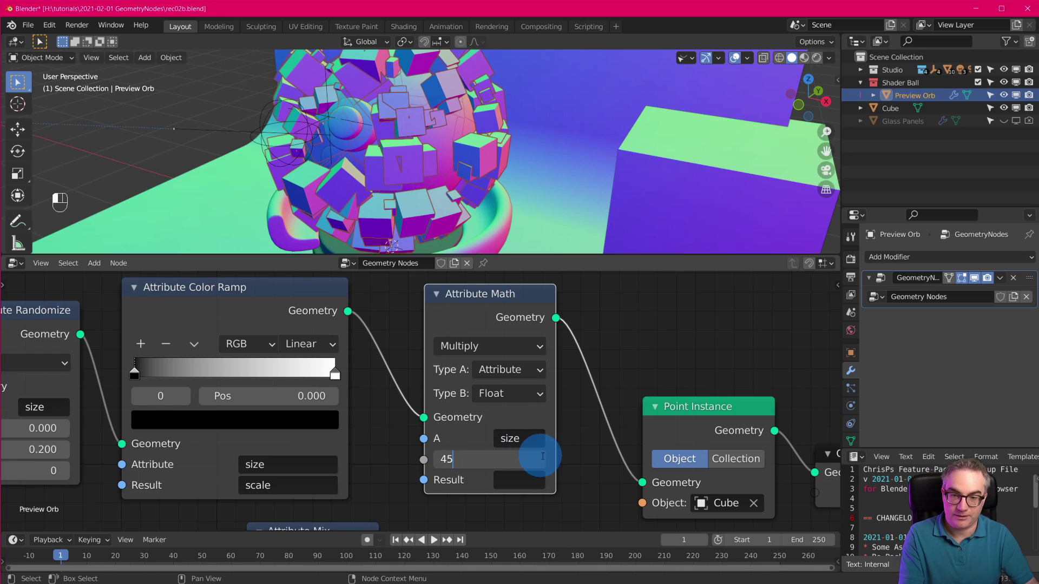
{"action": "key", "text": "Return"}
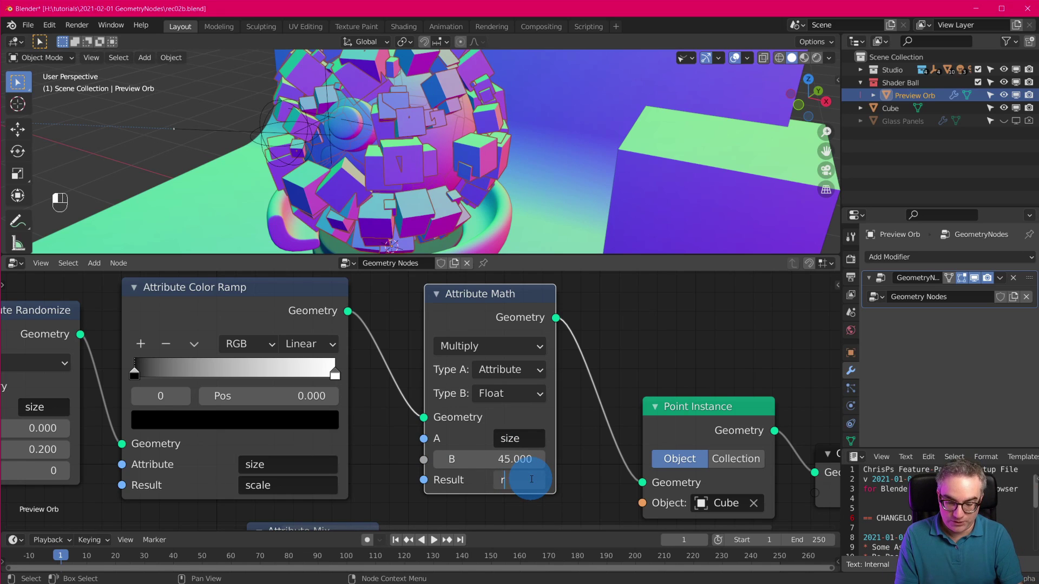
{"action": "key", "text": "Return"}
{"action": "middle_click_drag", "start_coordinate": [454, 156], "coordinate": [518, 162], "text": "shift"}
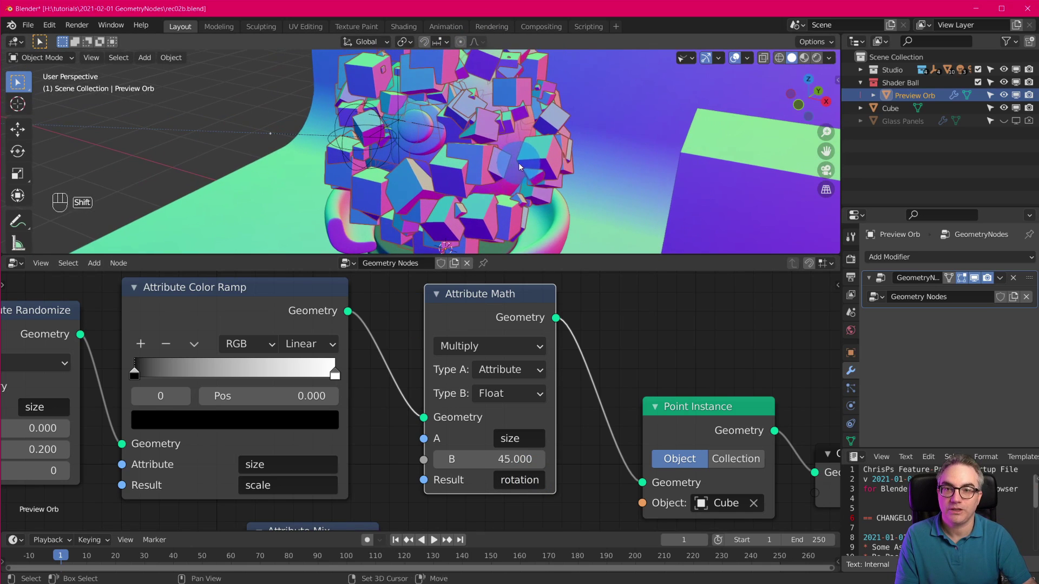
Step: Rename the attribute in Attribute Randomize to "rand" and use it as the Attribute Color Ramp's input attribute
{"action": "scroll", "coordinate": [503, 397], "scroll_direction": "down", "scroll_amount": 3}
{"action": "middle_click_drag", "start_coordinate": [264, 455], "coordinate": [306, 449]}
{"action": "left_click", "coordinate": [162, 400]}
{"action": "type", "text": "ran"}
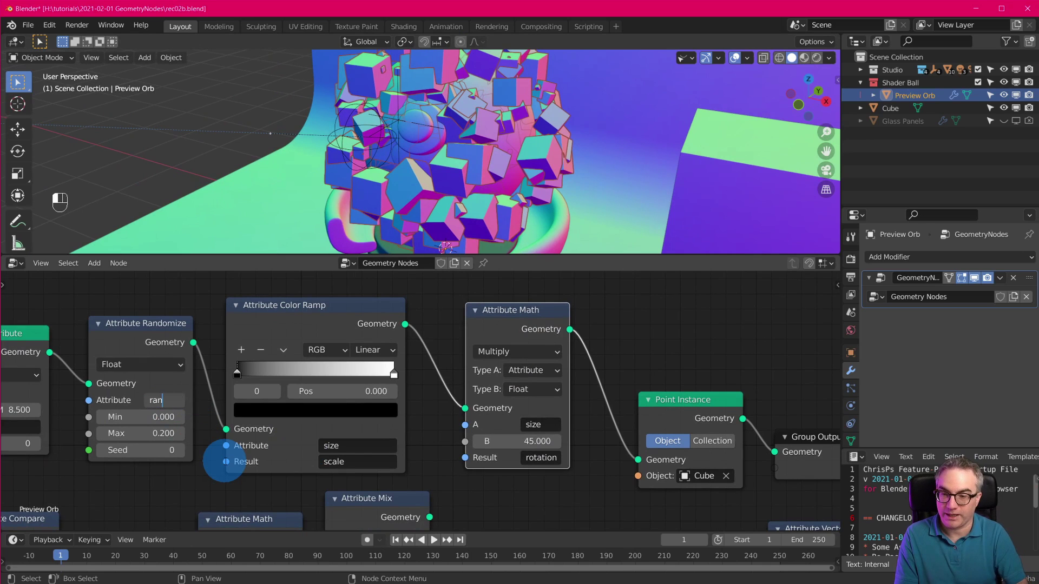
{"action": "type", "text": "d"}
{"action": "key", "text": "Return"}
{"action": "key", "text": "ctrl+c"}
{"action": "key", "text": "ctrl+v"}
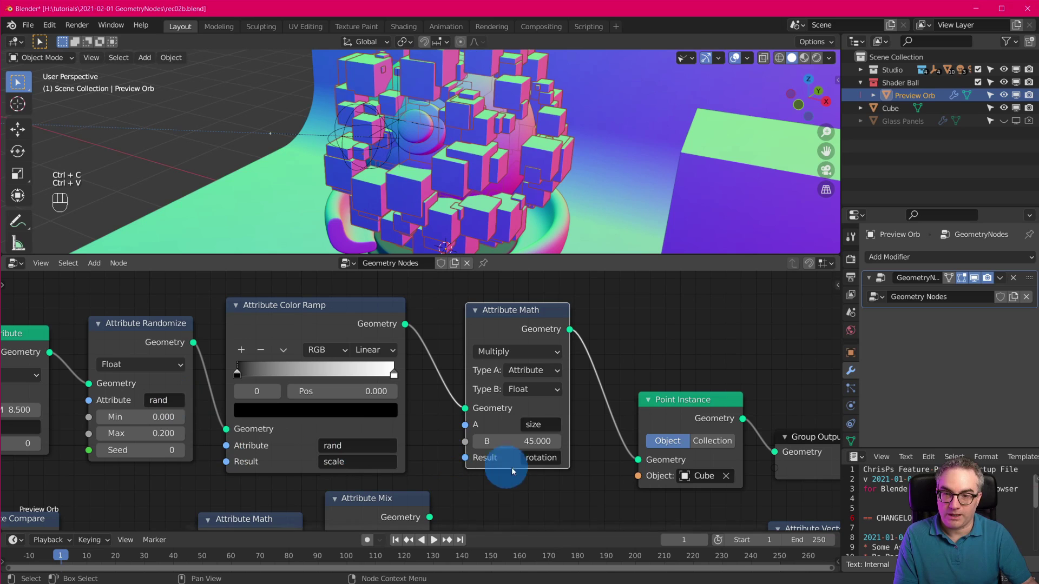
Step: Set the Attribute Math node's input A to "rand" and lower its B value to 42.7
{"action": "key", "text": "ctrl+v"}
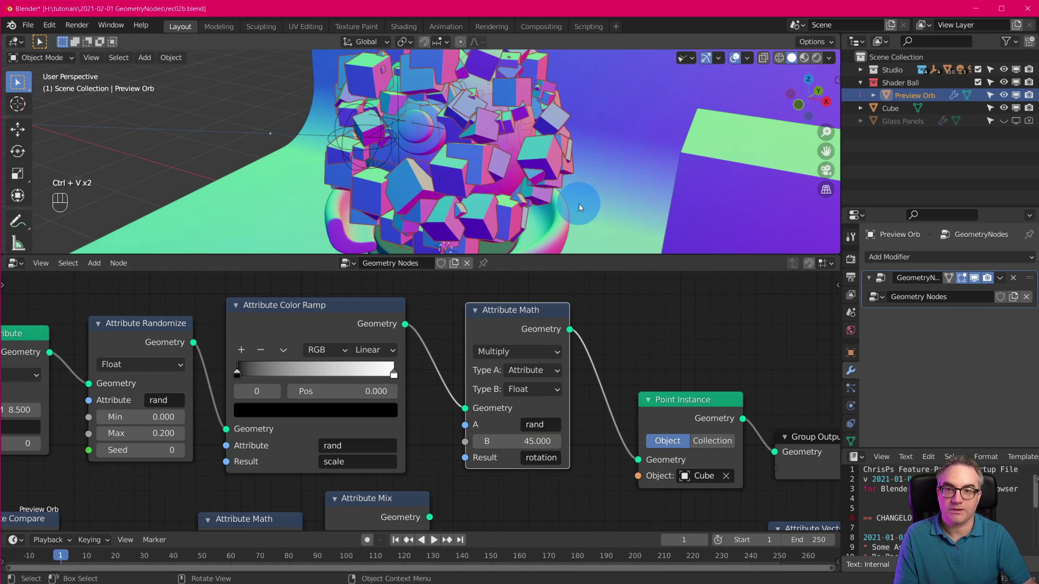
{"action": "left_click_drag", "start_coordinate": [317, 377], "coordinate": [213, 371]}
{"action": "mouse_move", "coordinate": [533, 441]}
{"action": "left_mouse_down"}
{"action": "mouse_move", "coordinate": [512, 441]}
{"action": "mouse_move", "coordinate": [533, 441]}
{"action": "left_mouse_up"}
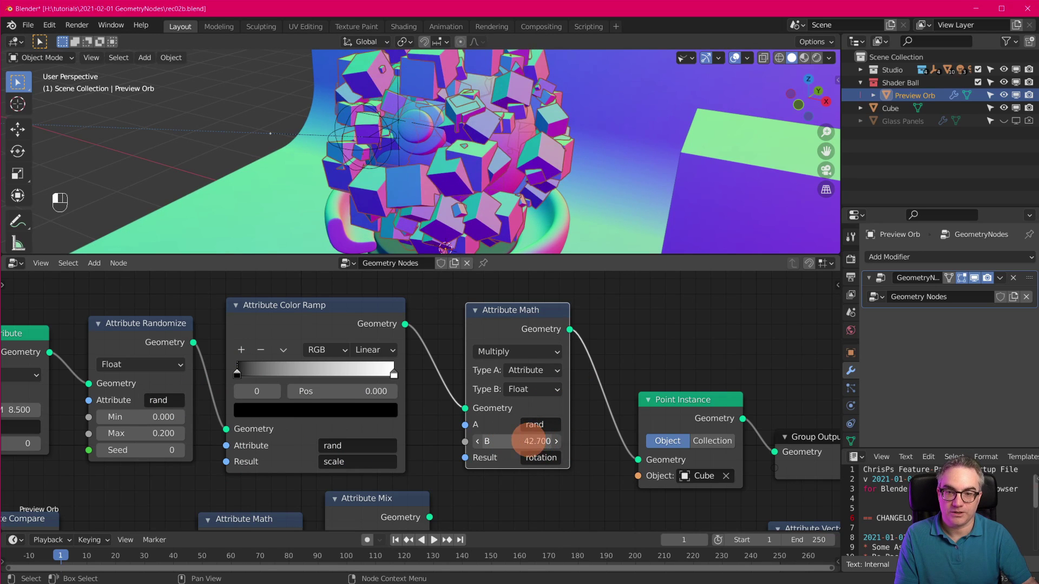
{"action": "left_click", "coordinate": [169, 400]}
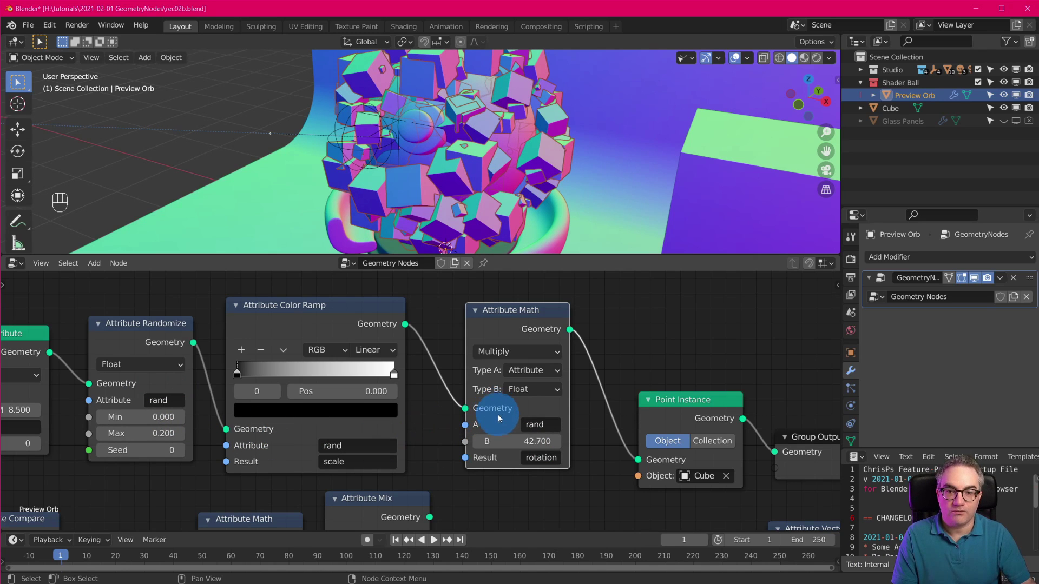
Step: Widen the Attribute Math node so its fields have more room
{"action": "scroll", "coordinate": [596, 466], "scroll_direction": "up", "scroll_amount": 4}
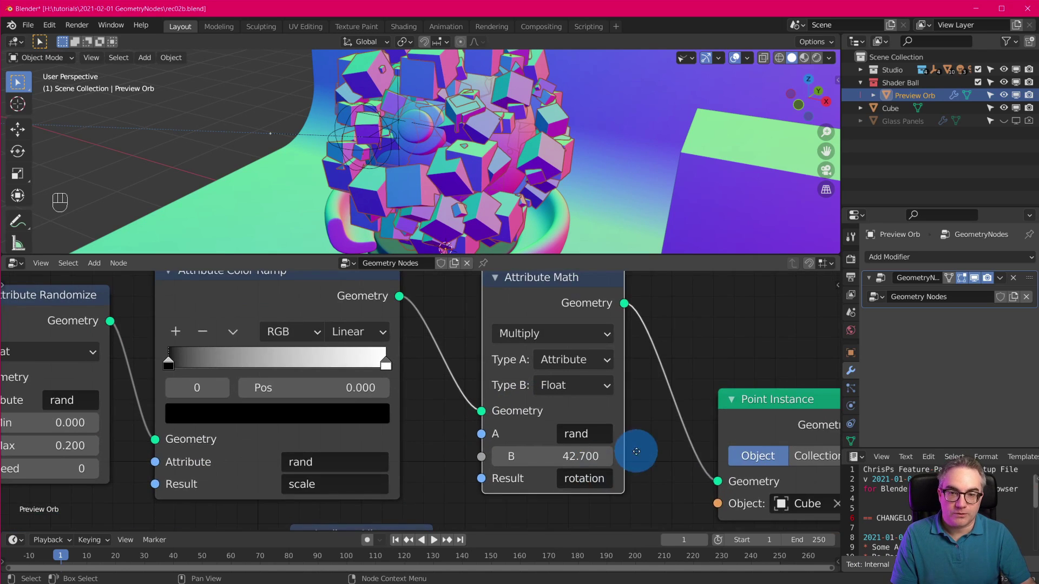
{"action": "middle_click_drag", "start_coordinate": [637, 451], "coordinate": [582, 467]}
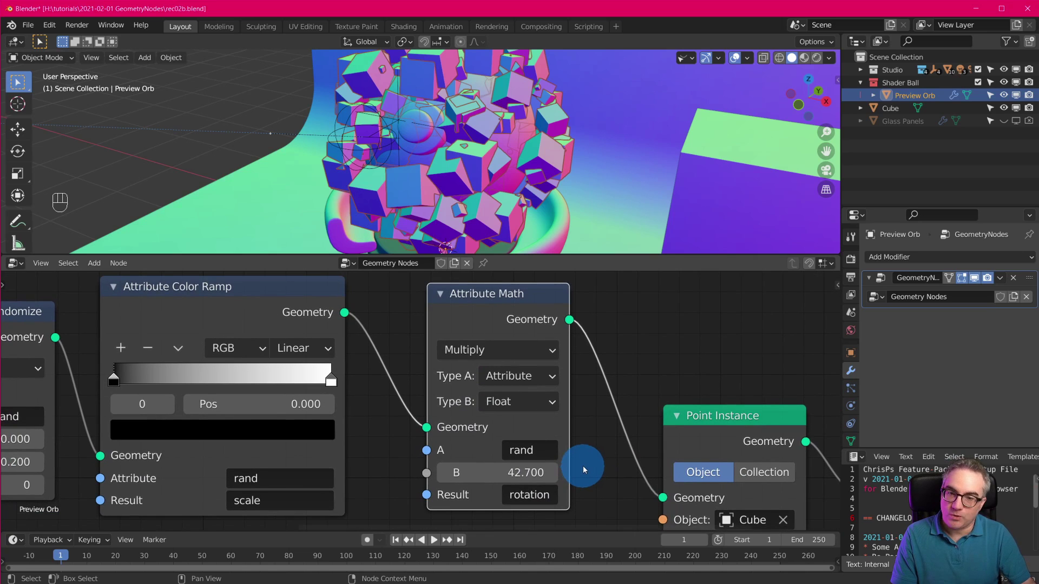
{"action": "left_click_drag", "start_coordinate": [566, 402], "coordinate": [610, 407]}
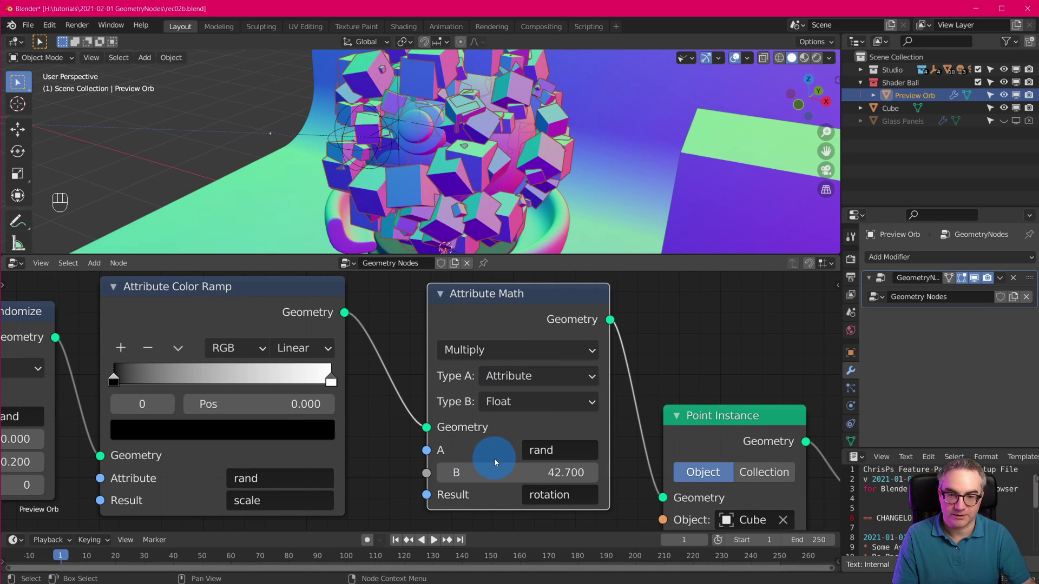
Step: Switch the Attribute Math node's Type B to Attribute and back to Float
{"action": "left_click", "coordinate": [554, 401]}
{"action": "left_click", "coordinate": [554, 421]}
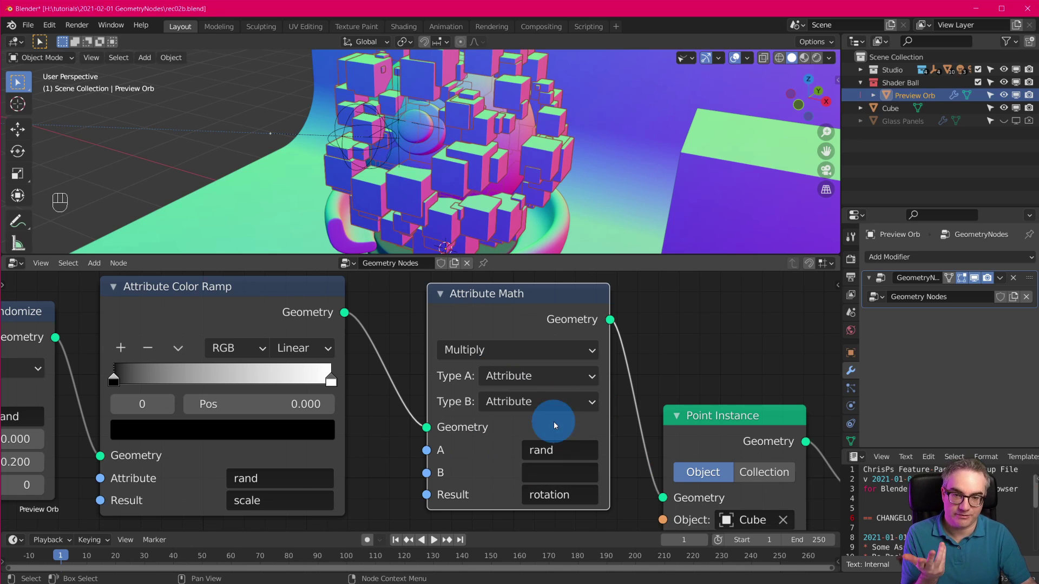
{"action": "left_click", "coordinate": [551, 402]}
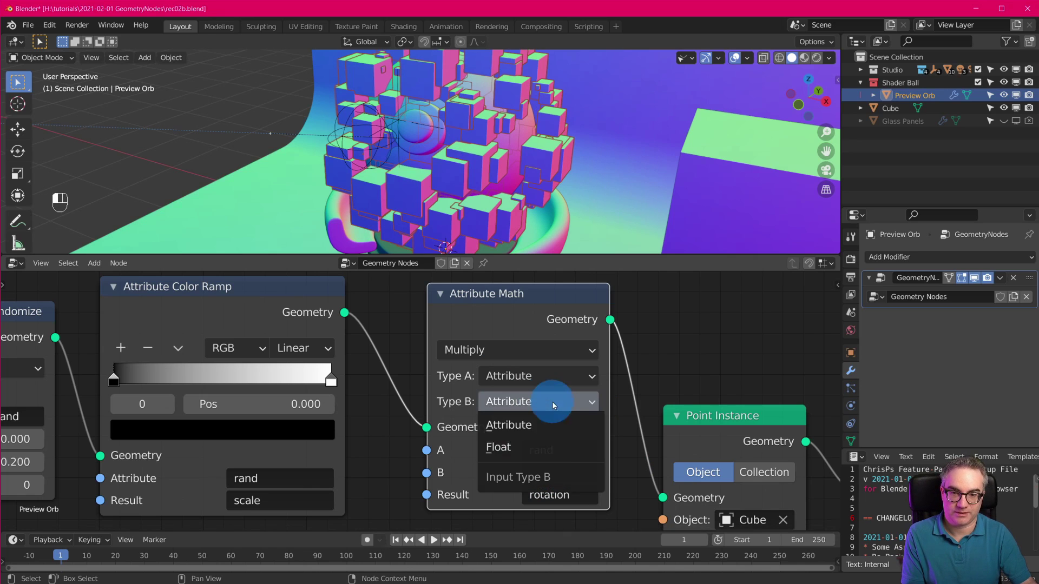
{"action": "left_click", "coordinate": [552, 447]}
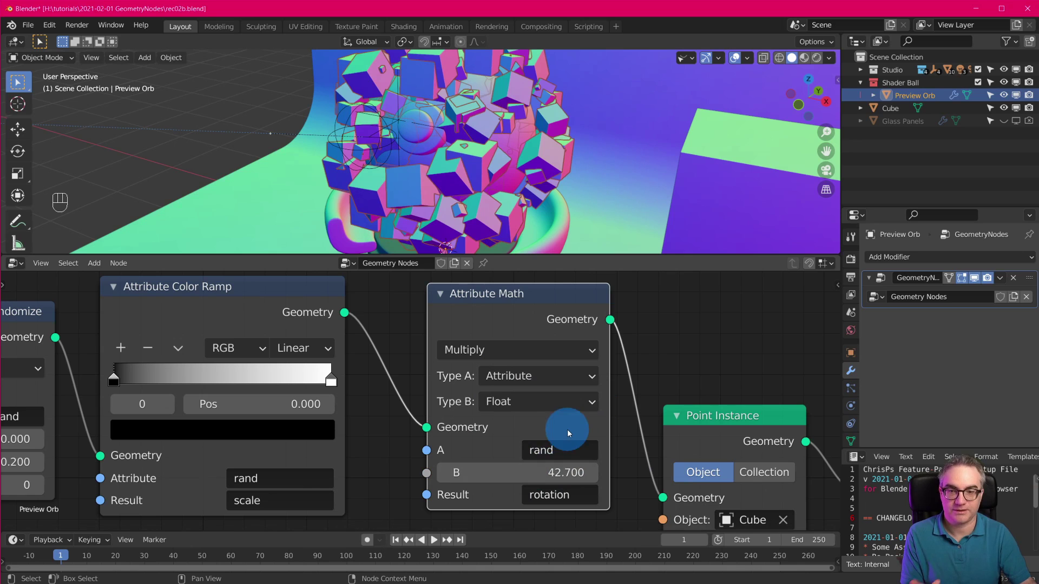
Step: Set Type B to Attribute again, try 45 as the B attribute name, clear it and restore Type B to Float
{"action": "left_click", "coordinate": [555, 399]}
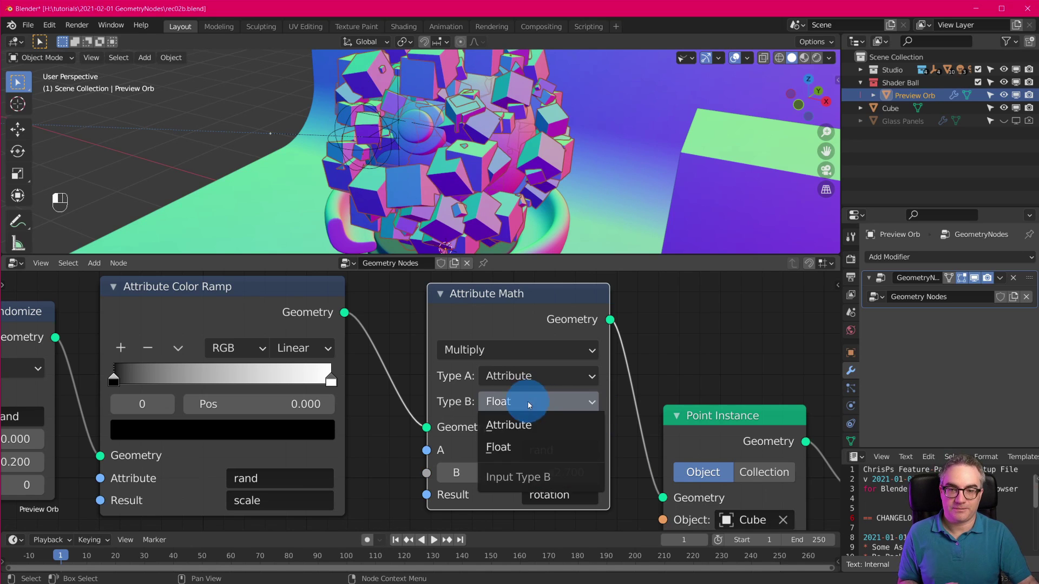
{"action": "left_click", "coordinate": [530, 425]}
{"action": "left_click", "coordinate": [582, 467]}
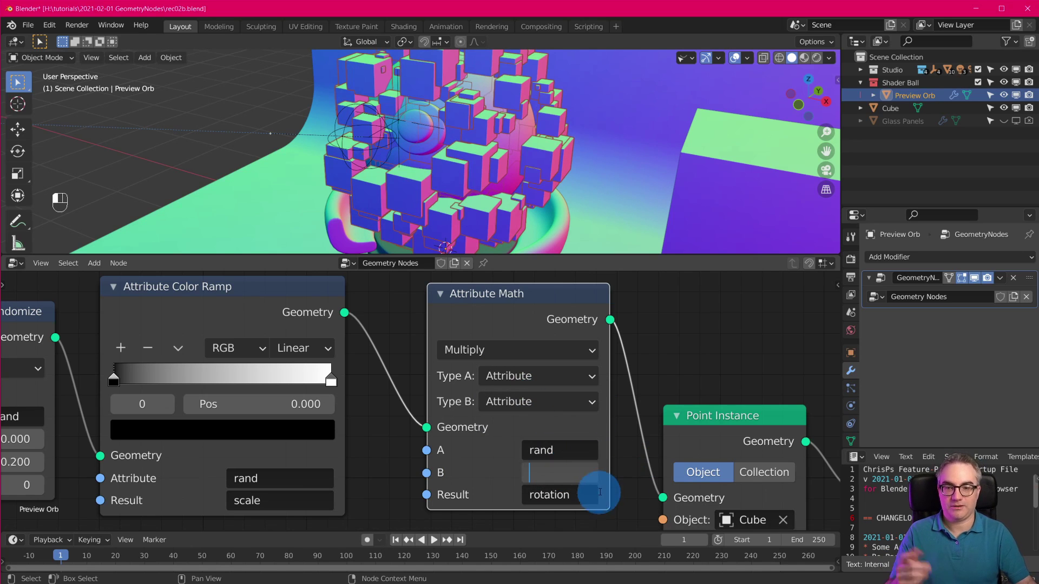
{"action": "type", "text": "45"}
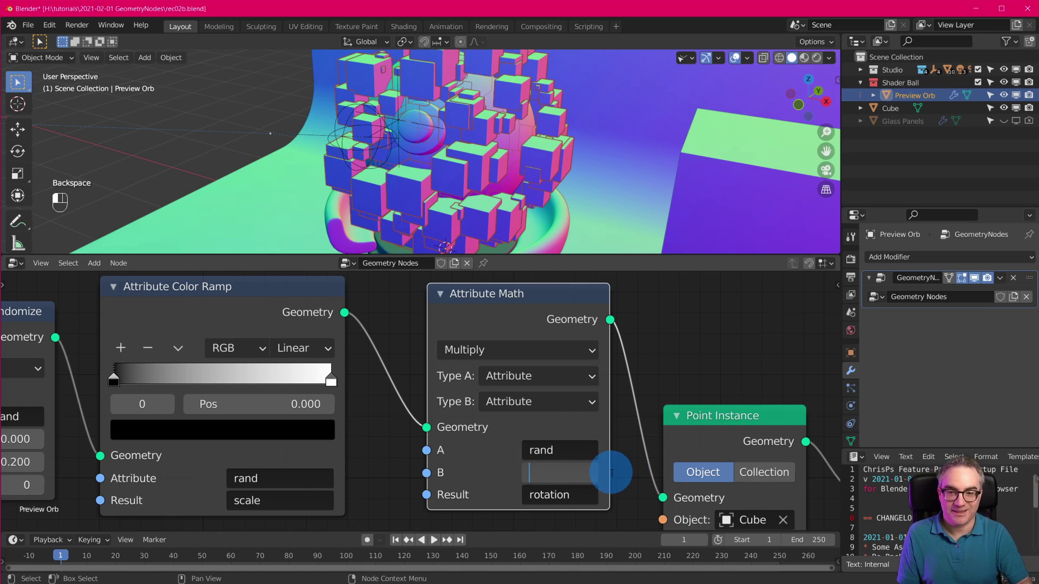
{"action": "left_click", "coordinate": [539, 429]}
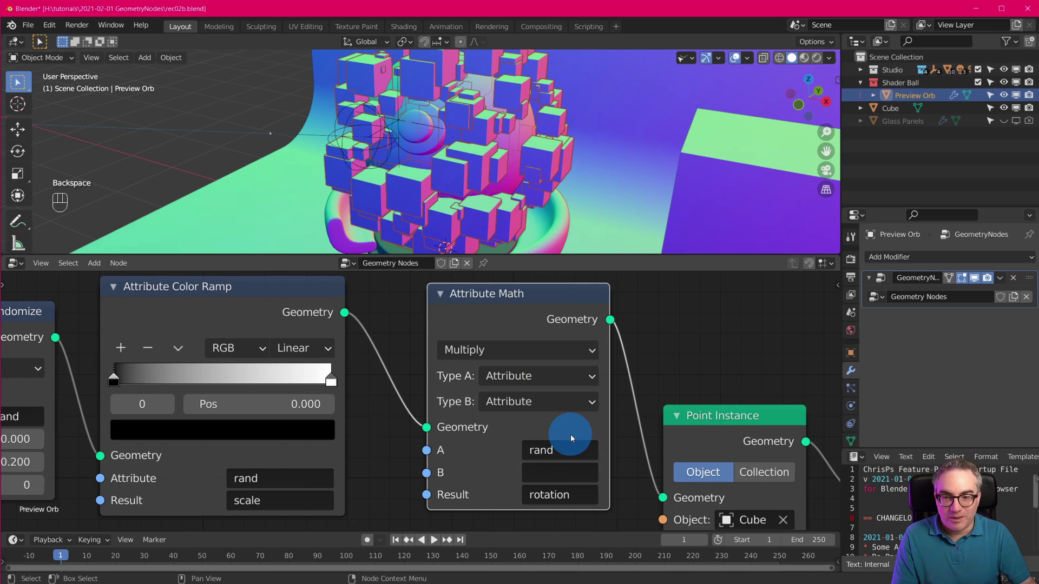
{"action": "left_click", "coordinate": [537, 402]}
{"action": "left_click", "coordinate": [543, 448]}
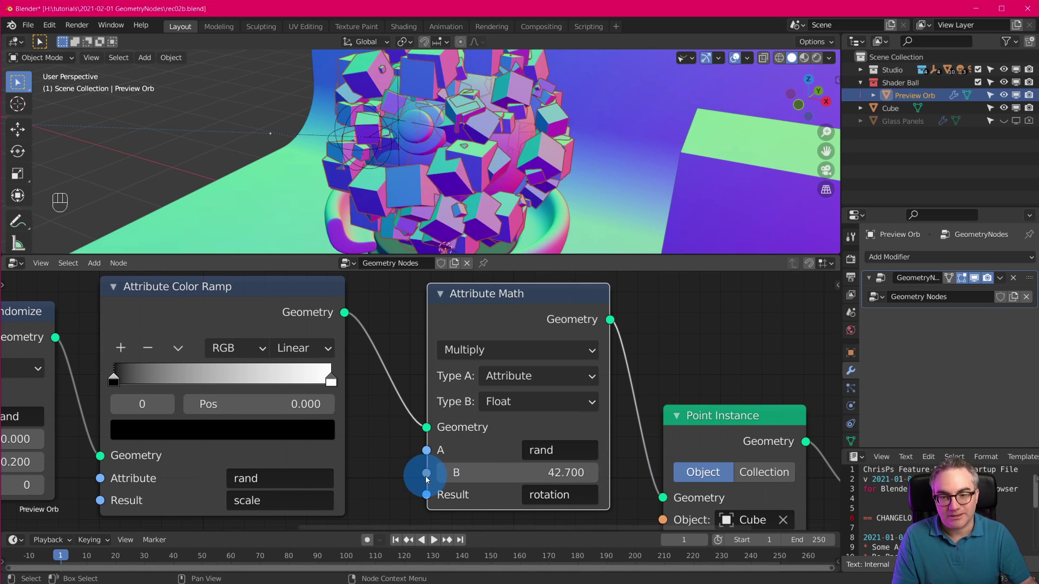
Step: Examine how the "rand" attribute passes from Attribute Randomize through Attribute Color Ramp and Attribute Math to Point Instance
{"action": "scroll", "coordinate": [544, 433], "scroll_direction": "down", "scroll_amount": 4}
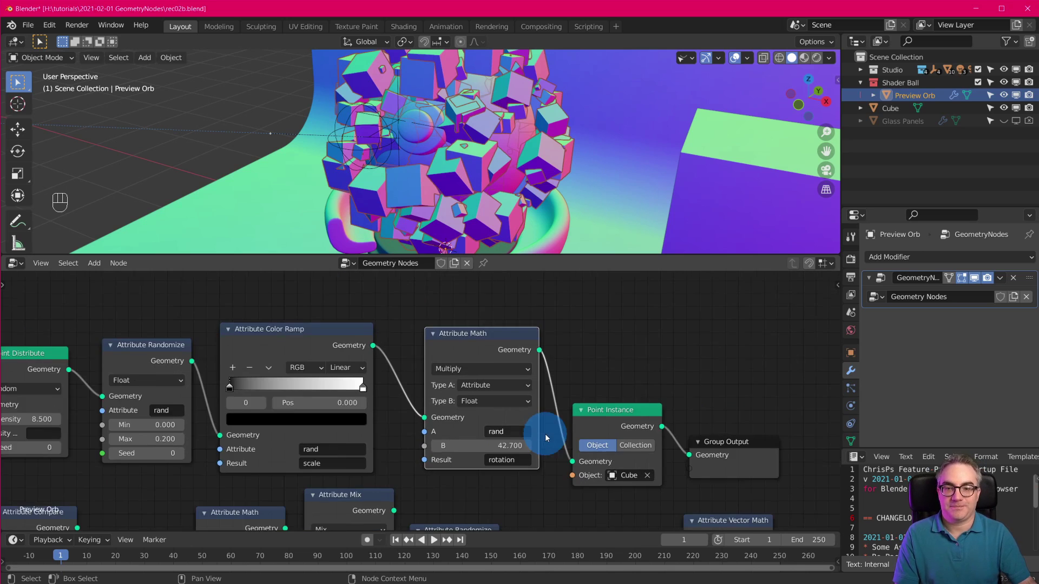
{"action": "middle_click_drag", "start_coordinate": [518, 468], "coordinate": [552, 474]}
{"action": "scroll", "coordinate": [564, 434], "scroll_direction": "up", "scroll_amount": 2}
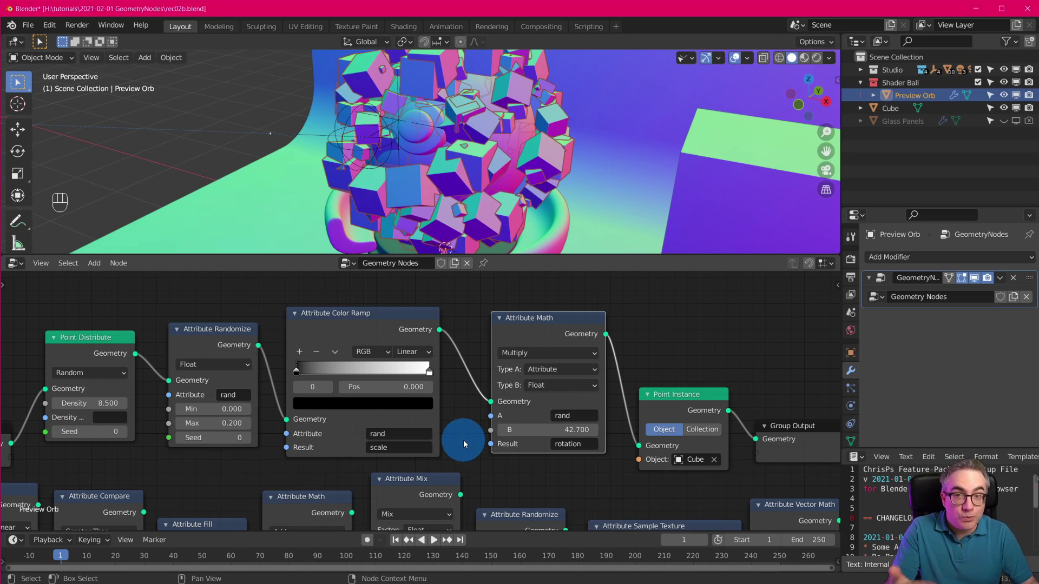
{"action": "left_click", "coordinate": [237, 394]}
{"action": "left_click", "coordinate": [242, 383]}
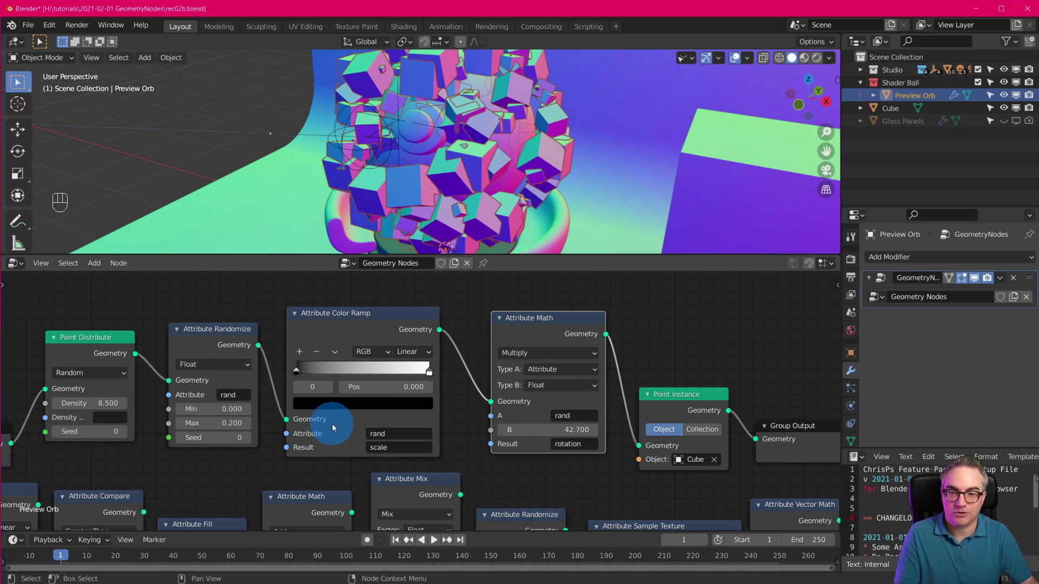
{"action": "scroll", "coordinate": [453, 442], "scroll_direction": "up", "scroll_amount": 1}
{"action": "middle_click_drag", "start_coordinate": [455, 445], "coordinate": [474, 490]}
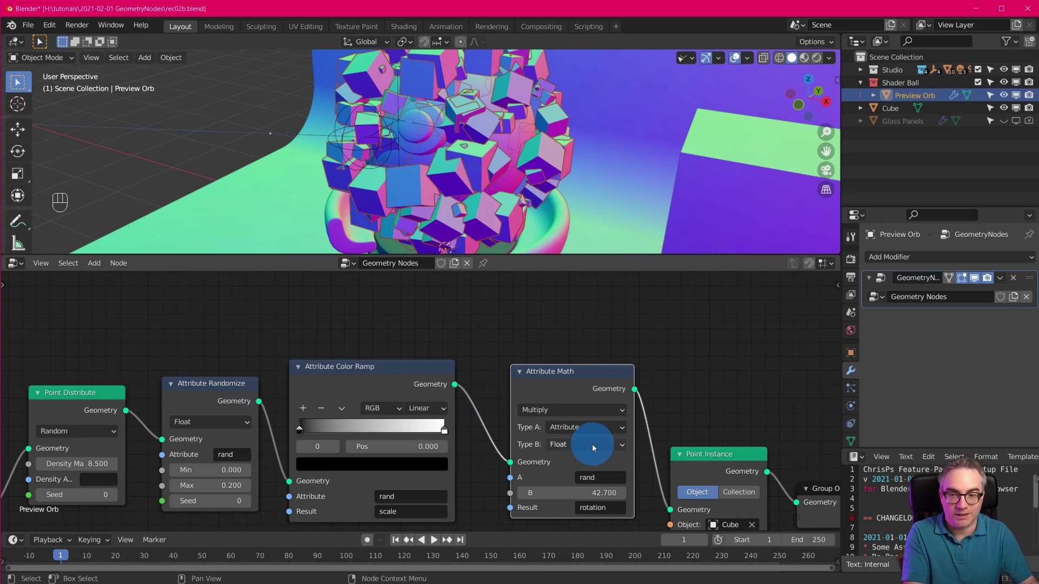
{"action": "scroll", "coordinate": [512, 455], "scroll_direction": "down", "scroll_amount": 4}
{"action": "middle_click_drag", "start_coordinate": [546, 471], "coordinate": [559, 389]}
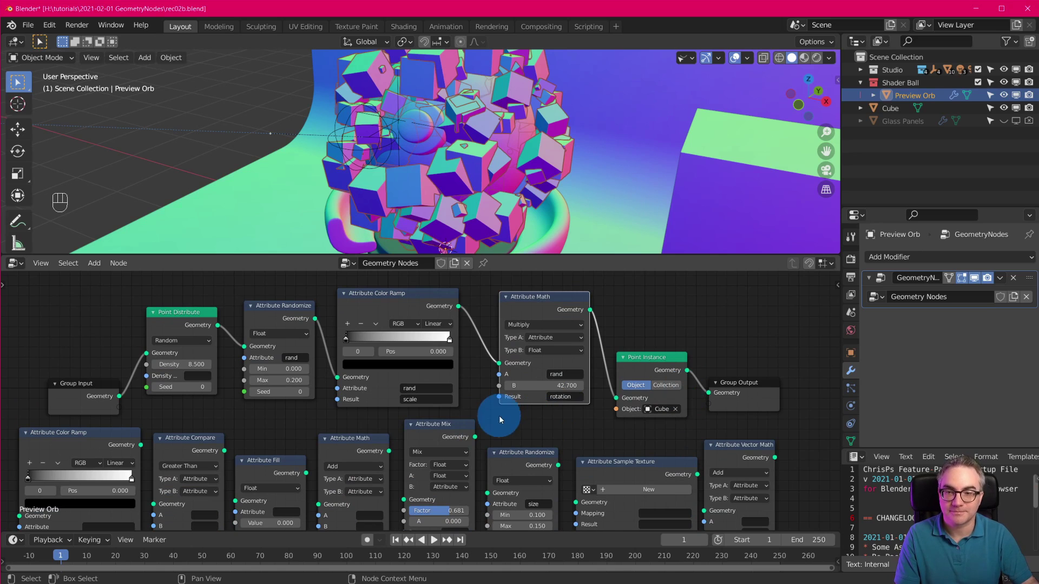
{"action": "scroll", "coordinate": [555, 421], "scroll_direction": "up", "scroll_amount": 4}
{"action": "middle_click_drag", "start_coordinate": [560, 419], "coordinate": [553, 474]}
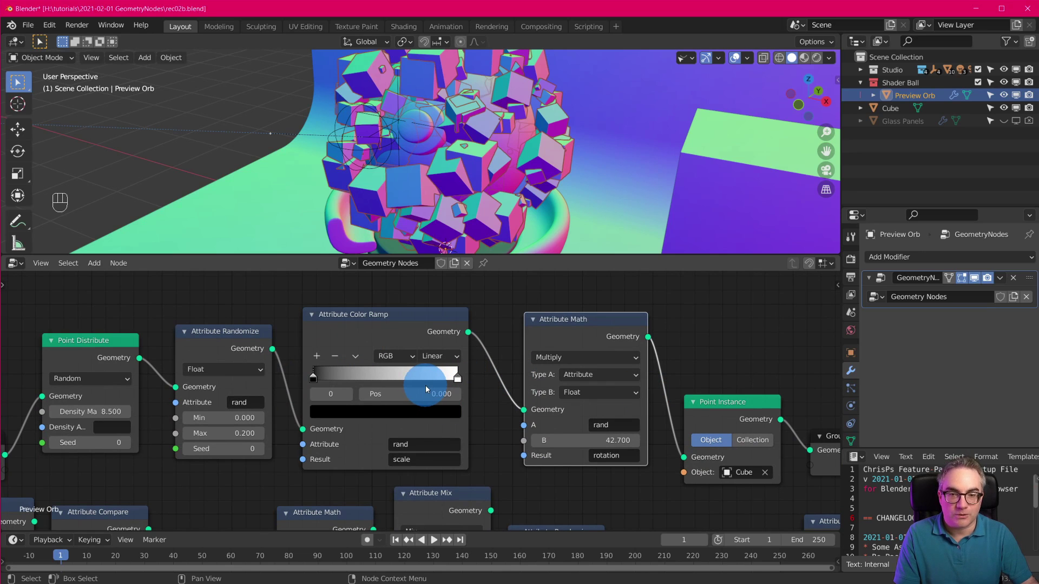
Step: Duplicate the Attribute Sample Texture node, undo the first copy, and place a new one above the main node chain
{"action": "scroll", "coordinate": [427, 389], "scroll_direction": "down", "scroll_amount": 3}
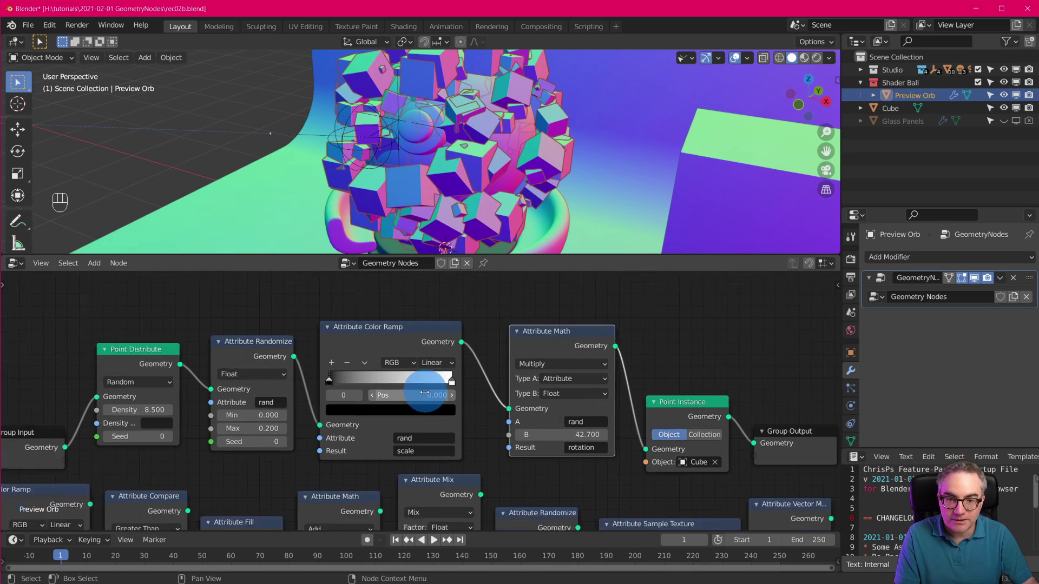
{"action": "middle_click_drag", "start_coordinate": [547, 441], "coordinate": [537, 464]}
{"action": "scroll", "coordinate": [552, 393], "scroll_direction": "up", "scroll_amount": 2}
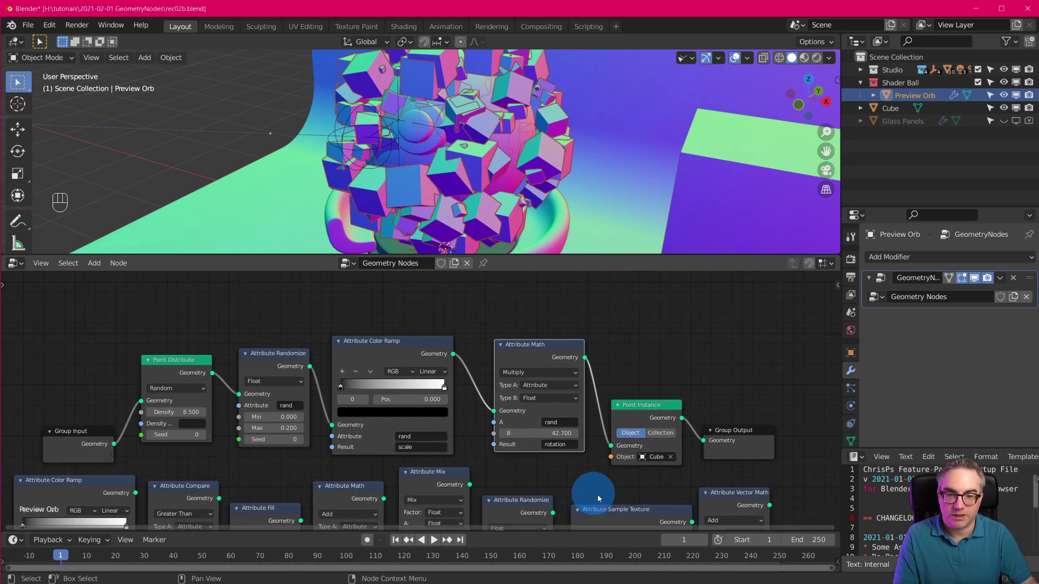
{"action": "left_click", "coordinate": [628, 509]}
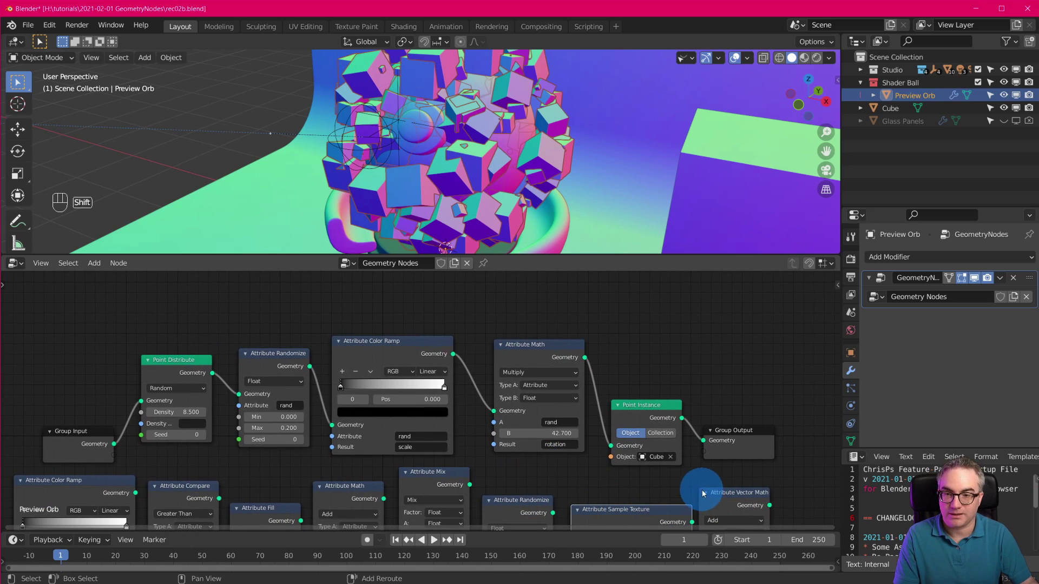
{"action": "key", "text": "shift+d"}
{"action": "left_click", "coordinate": [533, 325]}
{"action": "key", "text": "ctrl+z"}
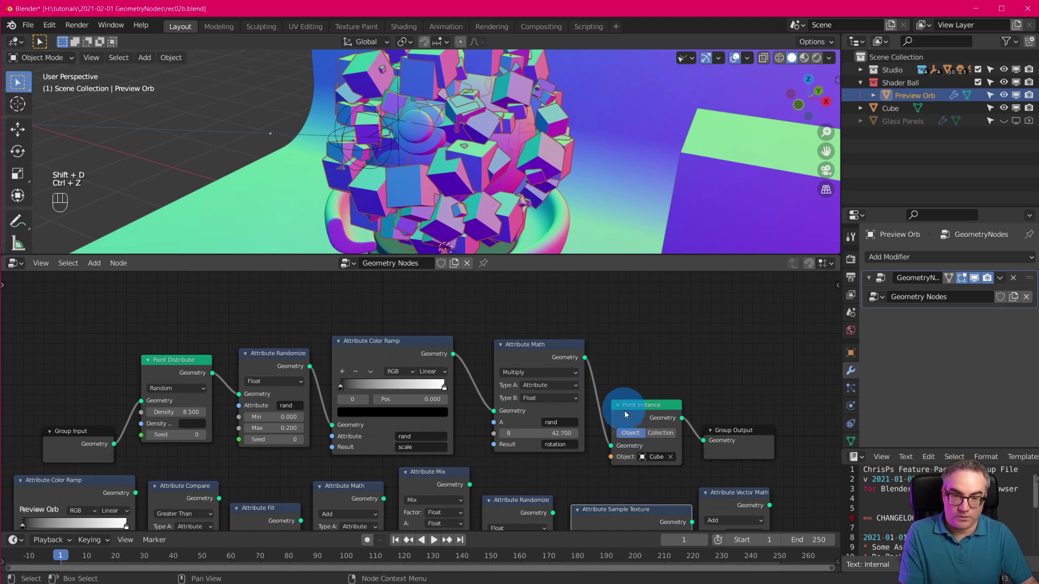
{"action": "key", "text": "shift+d"}
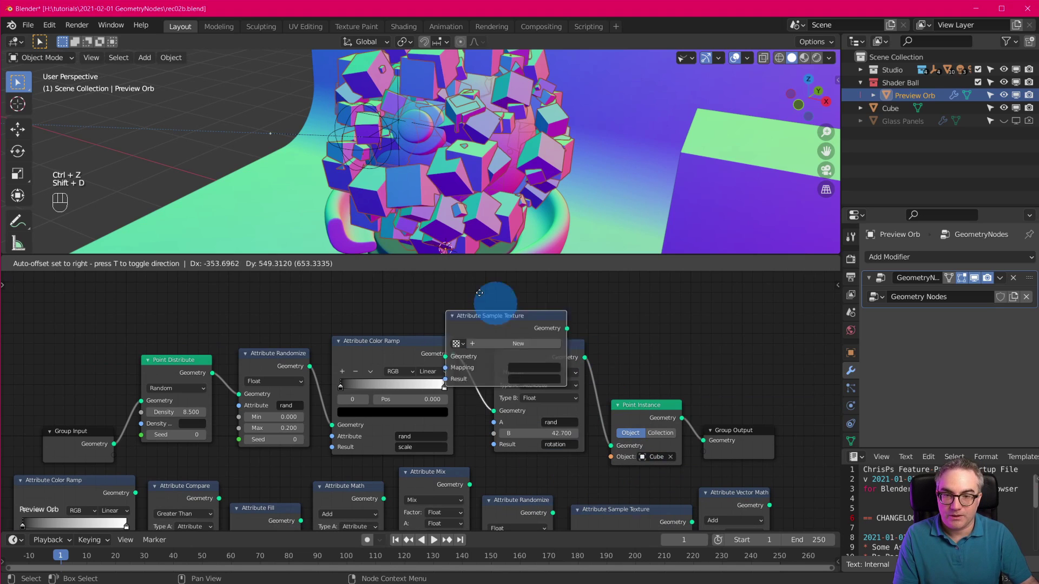
{"action": "left_click", "coordinate": [292, 506]}
{"action": "middle_click_drag", "start_coordinate": [313, 358], "coordinate": [314, 422]}
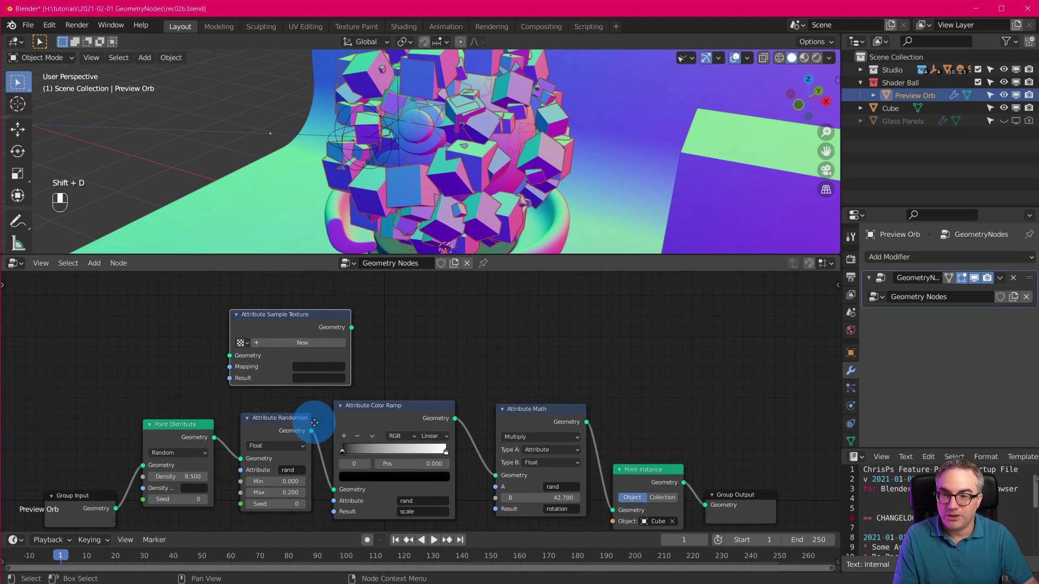
{"action": "mouse_move", "coordinate": [521, 464]}
{"action": "middle_mouse_down"}
{"action": "mouse_move", "coordinate": [530, 385]}
{"action": "mouse_move", "coordinate": [518, 419]}
{"action": "mouse_move", "coordinate": [465, 429]}
{"action": "mouse_move", "coordinate": [466, 493]}
{"action": "middle_mouse_up"}
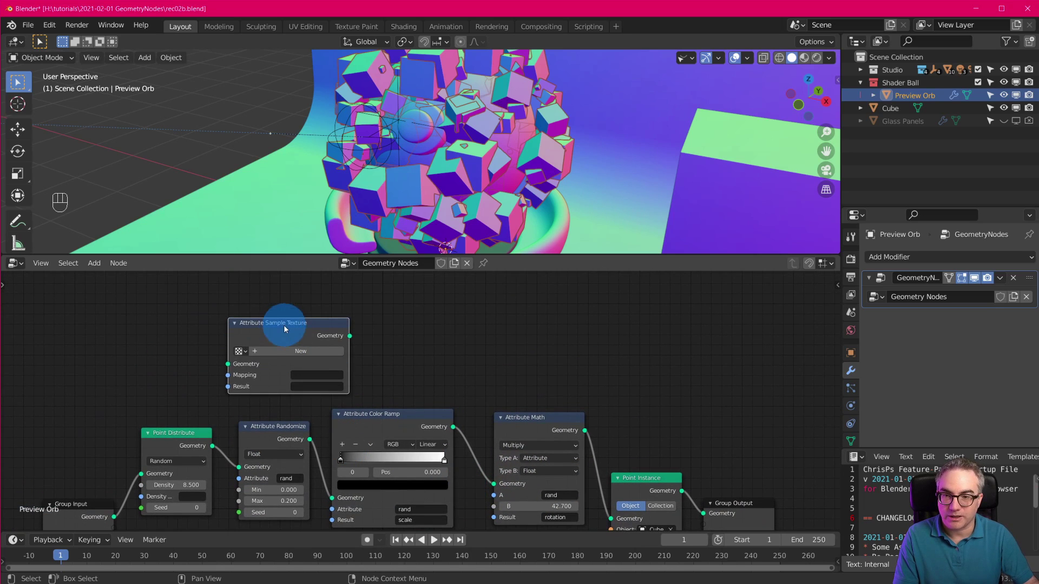
Step: Connect the copied Attribute Sample Texture node between Point Distribute and Group Output, and tidy the node positions
{"action": "left_click_drag", "start_coordinate": [285, 328], "coordinate": [301, 322]}
{"action": "left_click_drag", "start_coordinate": [212, 446], "coordinate": [244, 356]}
{"action": "left_click_drag", "start_coordinate": [365, 329], "coordinate": [785, 472]}
{"action": "left_click_drag", "start_coordinate": [84, 507], "coordinate": [64, 481]}
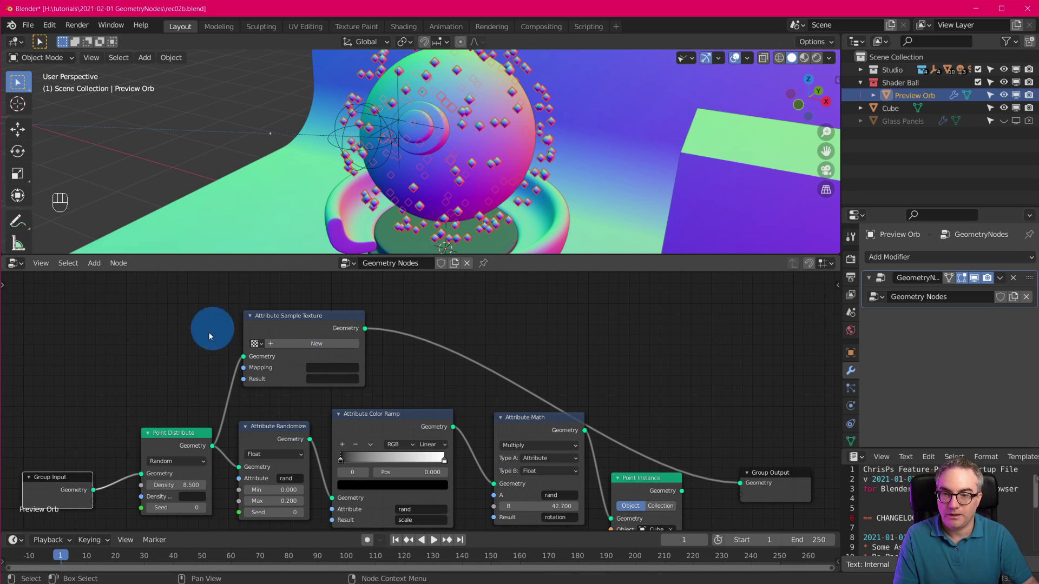
{"action": "left_click_drag", "start_coordinate": [290, 320], "coordinate": [297, 325]}
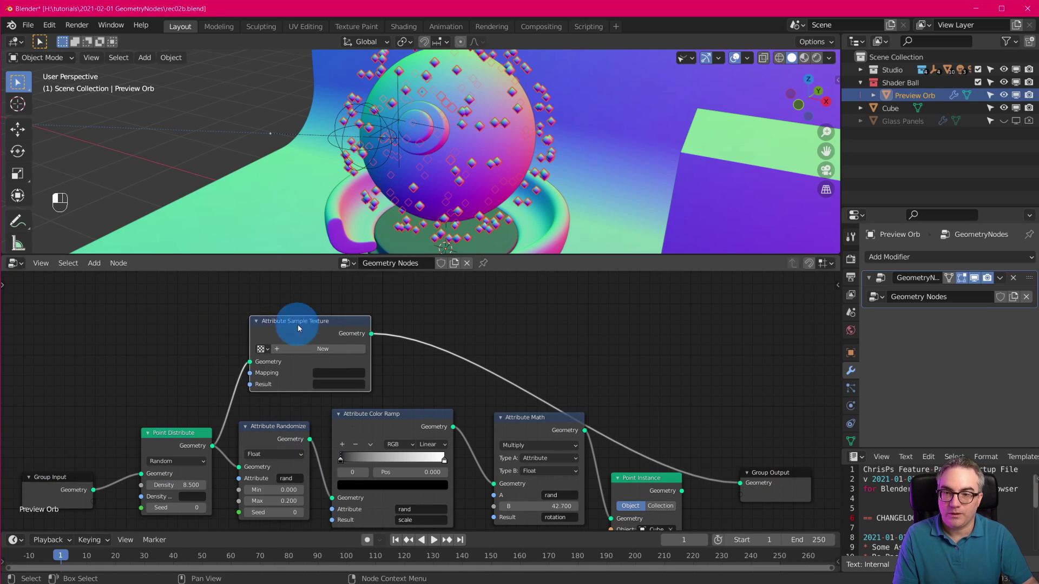
{"action": "right_click", "coordinate": [352, 352]}
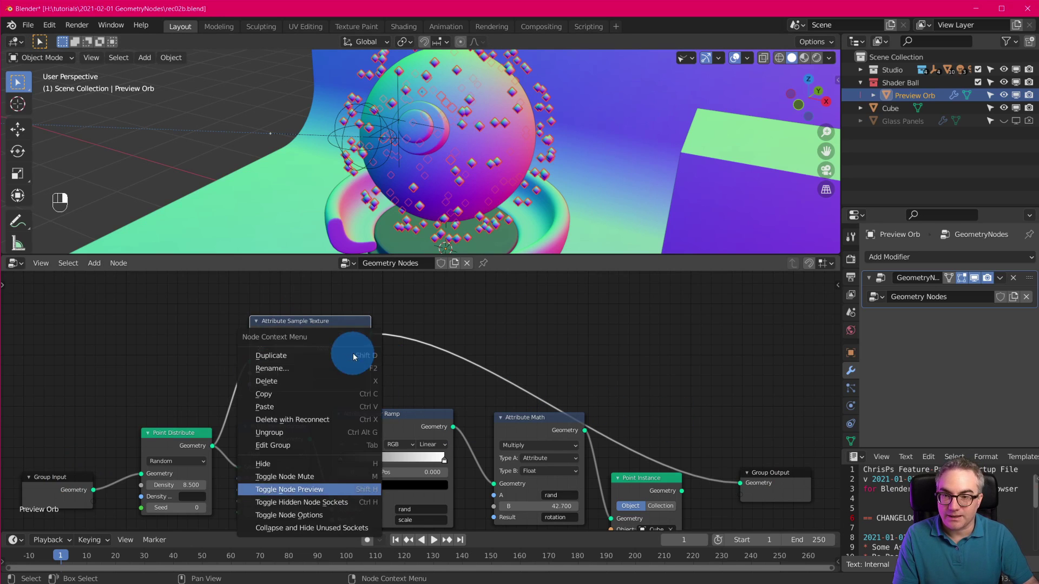
Step: Display the texture properties and review the Clouds settings of the Compositor Background texture
{"action": "scroll", "coordinate": [329, 336], "scroll_direction": "up", "scroll_amount": 2}
{"action": "scroll", "coordinate": [330, 338], "scroll_direction": "up", "scroll_amount": 3}
{"action": "middle_click_drag", "start_coordinate": [396, 374], "coordinate": [399, 423]}
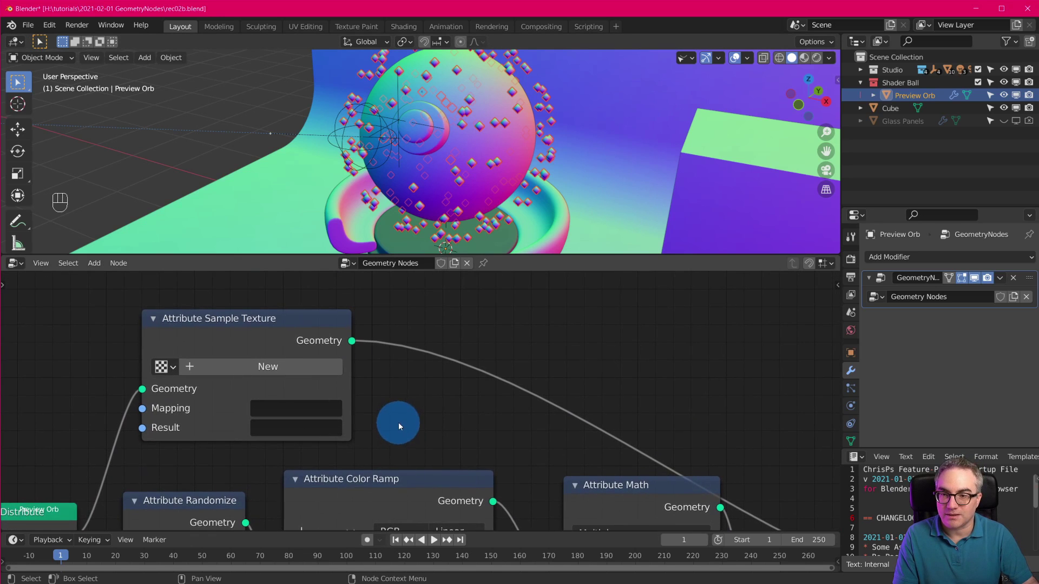
{"action": "scroll", "coordinate": [848, 382], "scroll_direction": "down", "scroll_amount": 3}
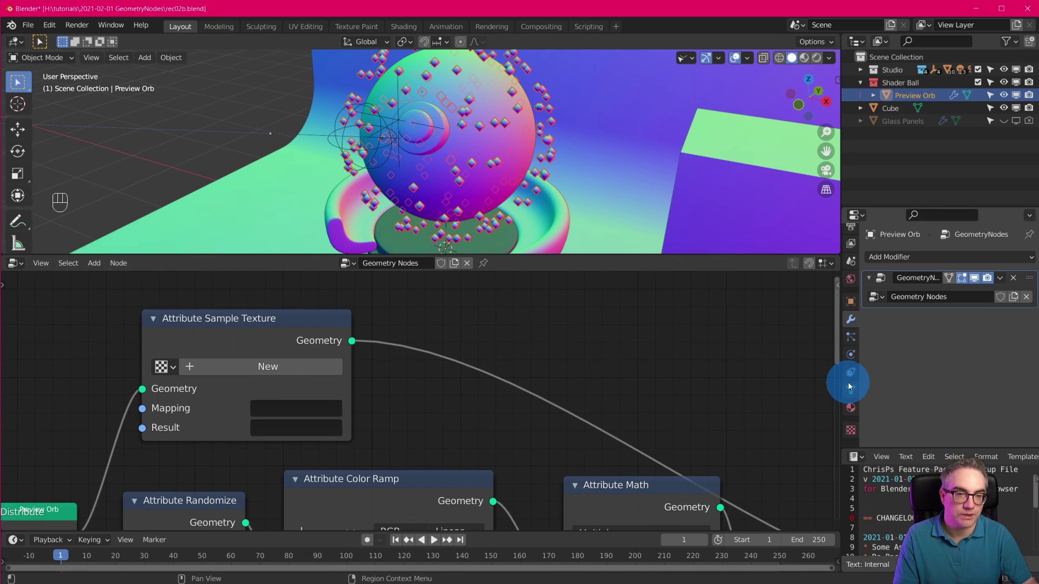
{"action": "left_click", "coordinate": [850, 431]}
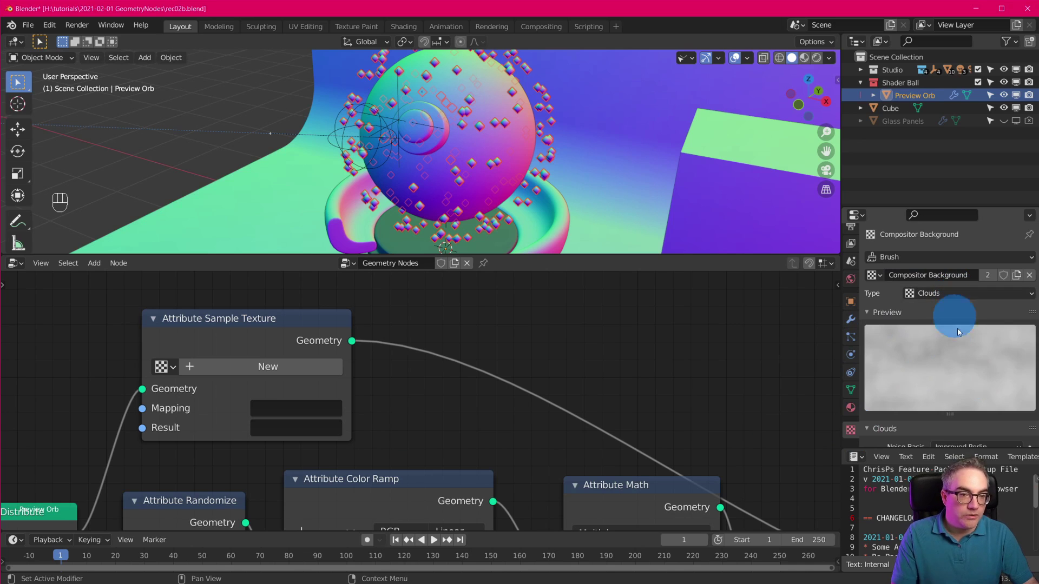
{"action": "scroll", "coordinate": [963, 382], "scroll_direction": "down", "scroll_amount": 1}
{"action": "scroll", "coordinate": [963, 381], "scroll_direction": "down", "scroll_amount": 5}
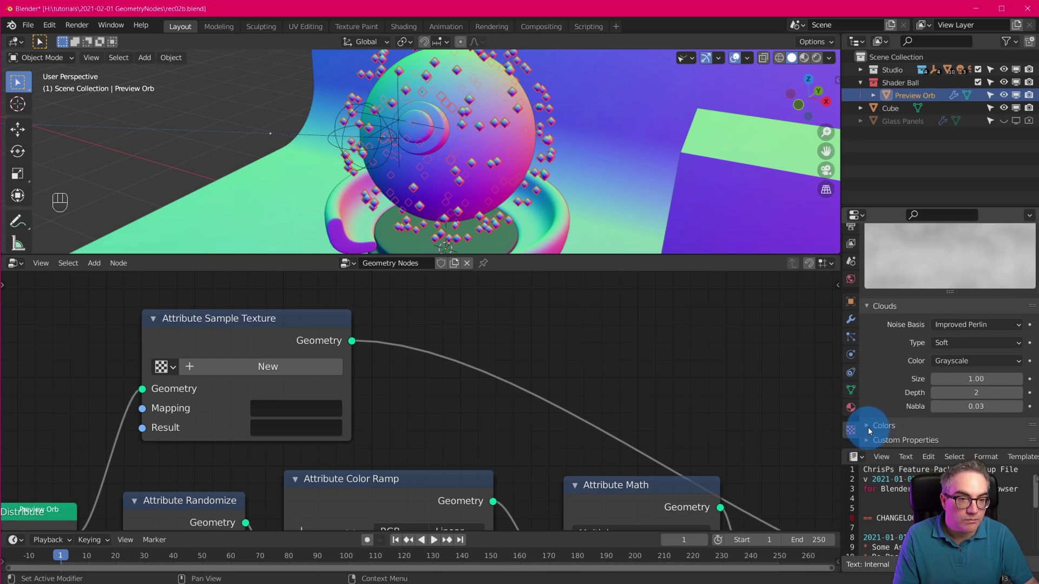
Step: Expand the Colors settings of the Compositor Background texture and set its Clouds type to Hard
{"action": "left_click", "coordinate": [867, 427]}
{"action": "scroll", "coordinate": [926, 378], "scroll_direction": "down", "scroll_amount": 6}
{"action": "scroll", "coordinate": [926, 378], "scroll_direction": "up", "scroll_amount": 3}
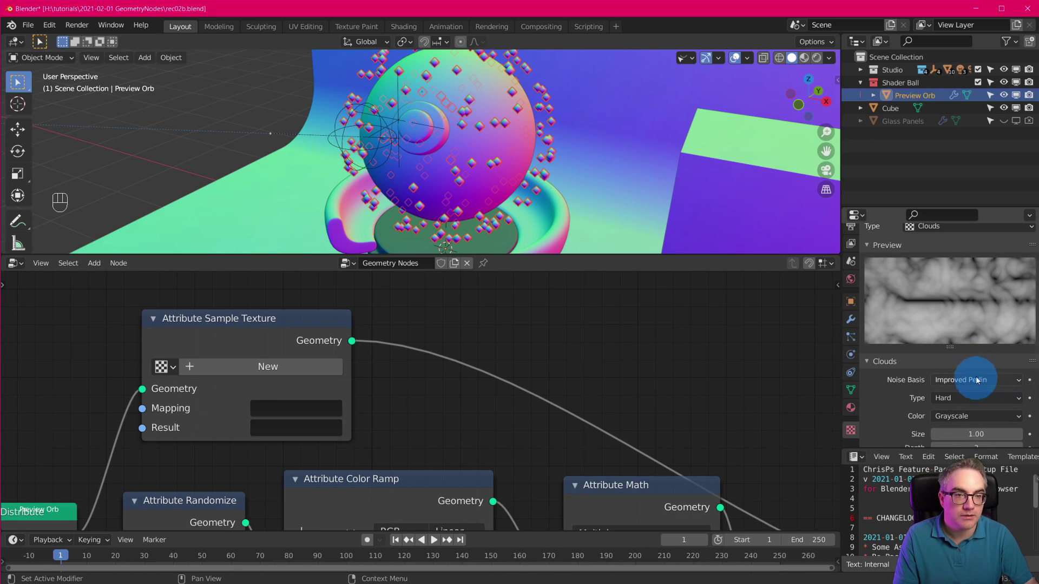
Step: Connect Point Instance to Group Output and feed the upper Attribute Sample Texture node's geometry into Point Instance
{"action": "left_click_drag", "start_coordinate": [545, 157], "coordinate": [538, 190], "text": "shift"}
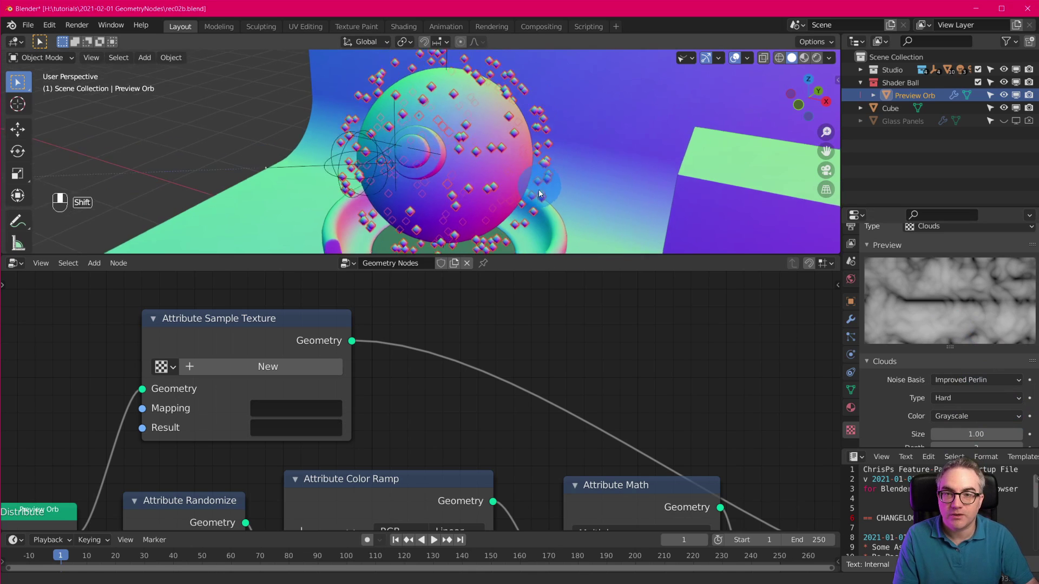
{"action": "middle_click_drag", "start_coordinate": [538, 189], "coordinate": [535, 193], "text": "shift"}
{"action": "scroll", "coordinate": [611, 372], "scroll_direction": "down", "scroll_amount": 7}
{"action": "middle_click_drag", "start_coordinate": [678, 440], "coordinate": [662, 360]}
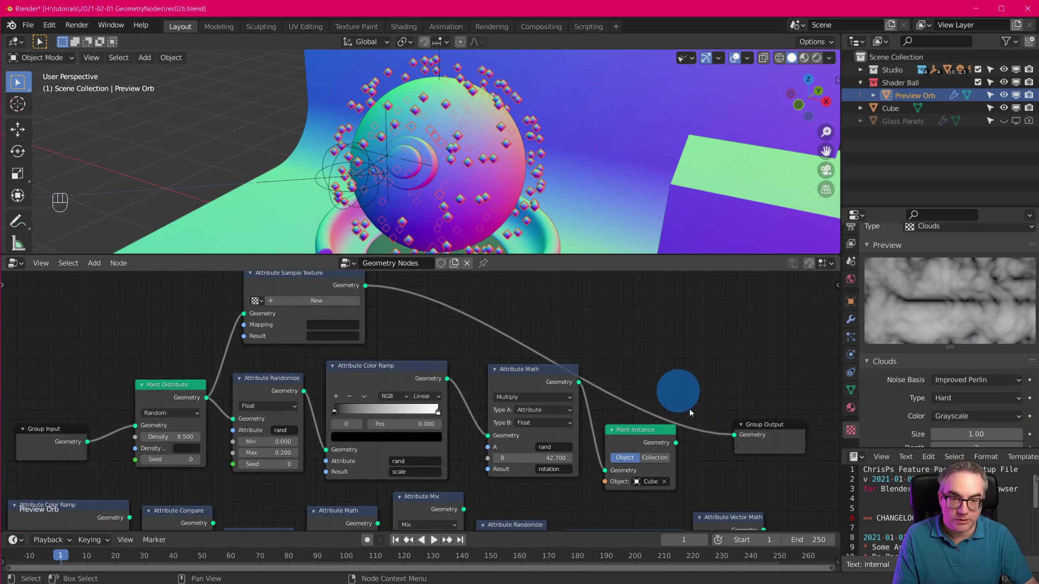
{"action": "left_click_drag", "start_coordinate": [676, 449], "coordinate": [734, 434]}
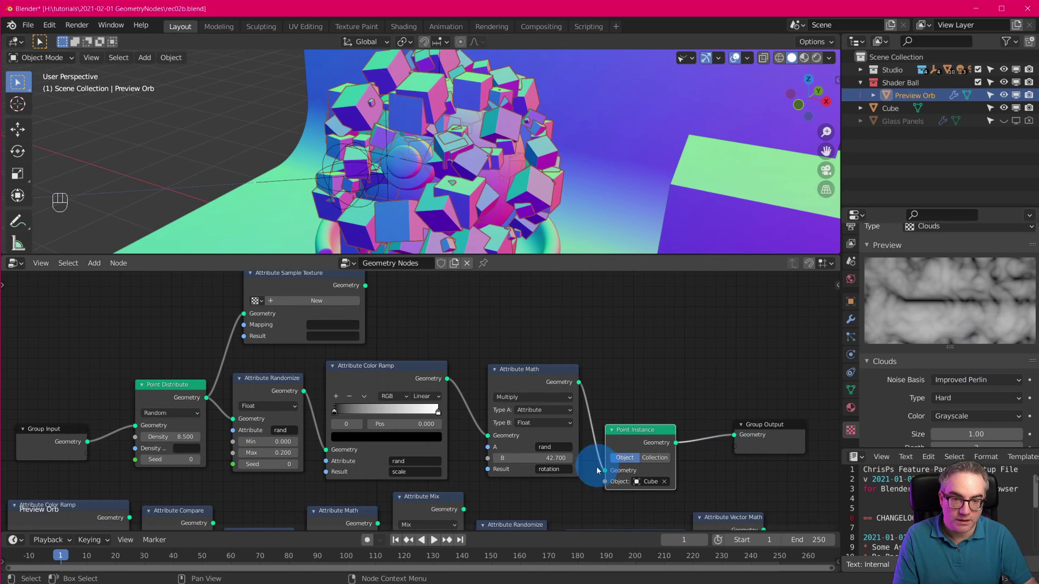
{"action": "left_click_drag", "start_coordinate": [366, 285], "coordinate": [604, 470]}
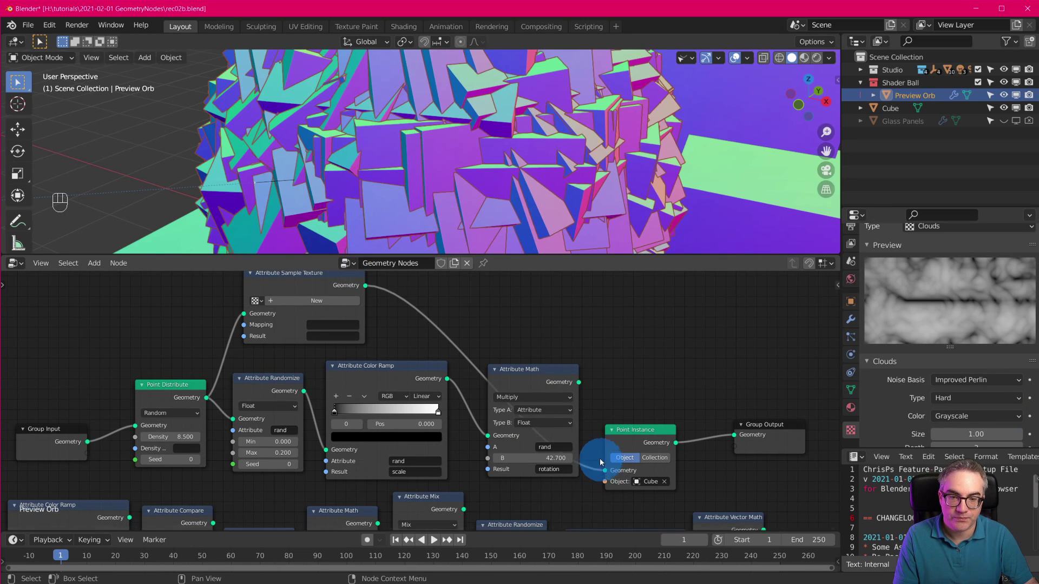
Step: Move the Point Instance and Group Output nodes up toward the level of the Attribute Sample Texture node
{"action": "left_click", "coordinate": [641, 425]}
{"action": "left_click_drag", "start_coordinate": [642, 425], "coordinate": [667, 294]}
{"action": "left_click_drag", "start_coordinate": [770, 427], "coordinate": [776, 381]}
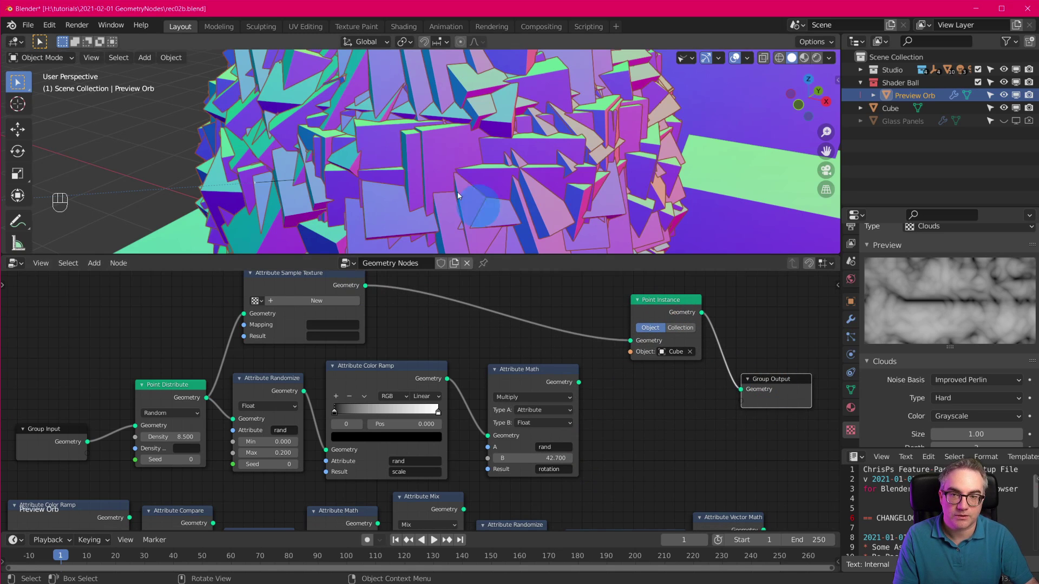
Step: Assign the Compositor Background texture to the upper Attribute Sample Texture node
{"action": "scroll", "coordinate": [480, 209], "scroll_direction": "down", "scroll_amount": 3}
{"action": "middle_click_drag", "start_coordinate": [415, 365], "coordinate": [427, 450]}
{"action": "scroll", "coordinate": [349, 409], "scroll_direction": "up", "scroll_amount": 7}
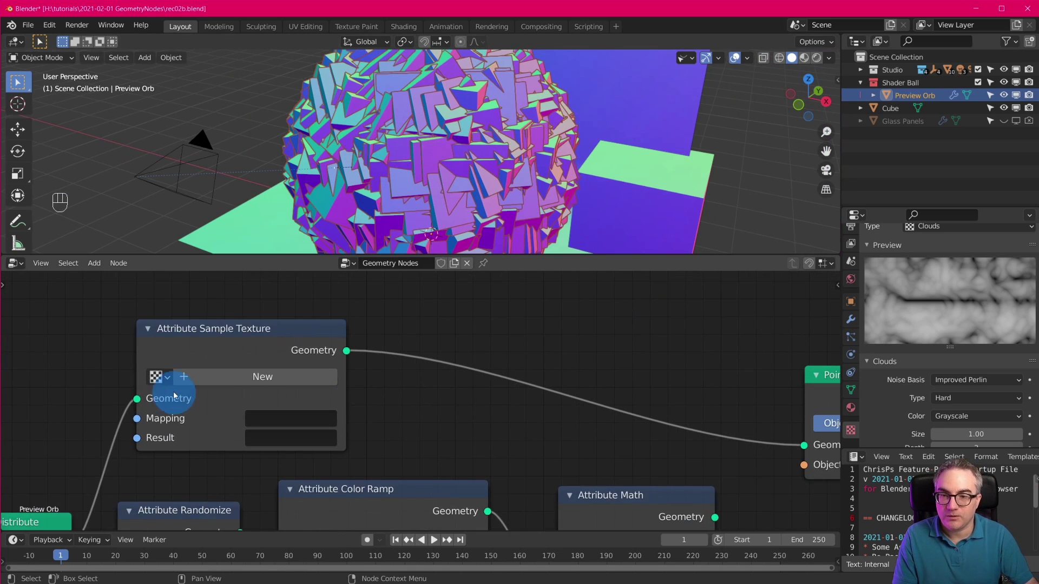
{"action": "left_click", "coordinate": [161, 377]}
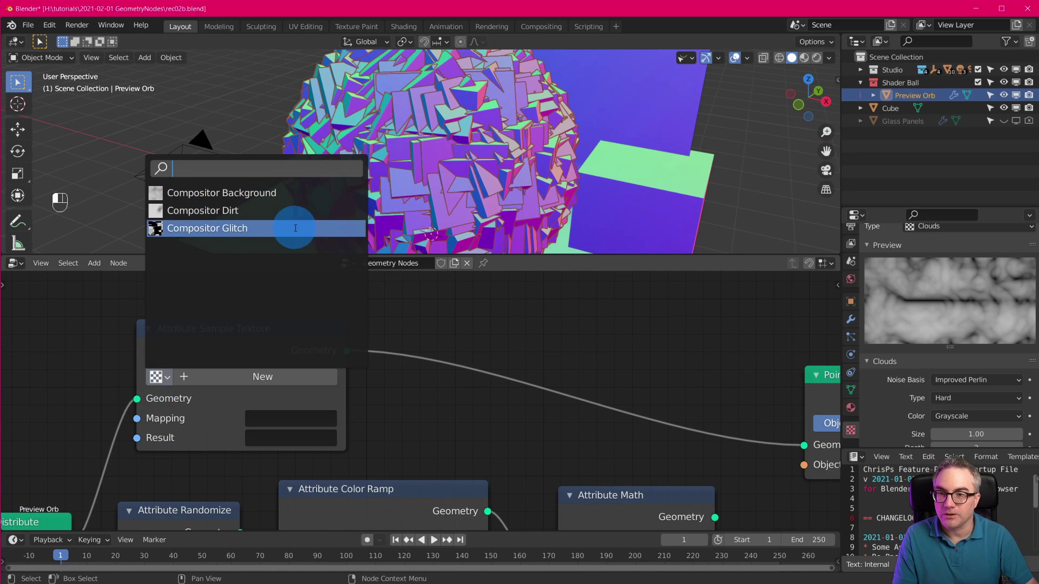
{"action": "scroll", "coordinate": [963, 304], "scroll_direction": "up", "scroll_amount": 3}
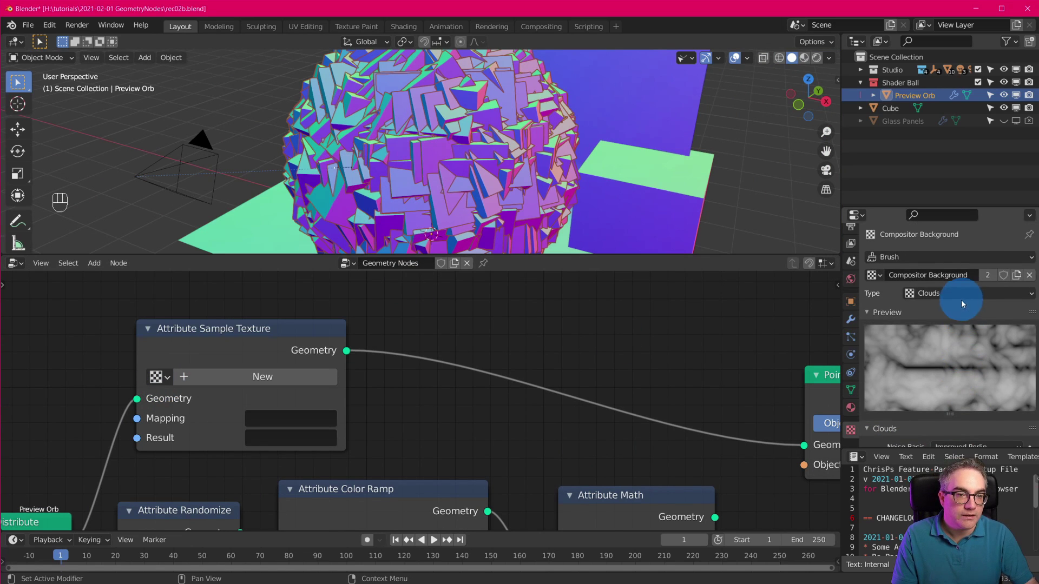
{"action": "left_click", "coordinate": [161, 376]}
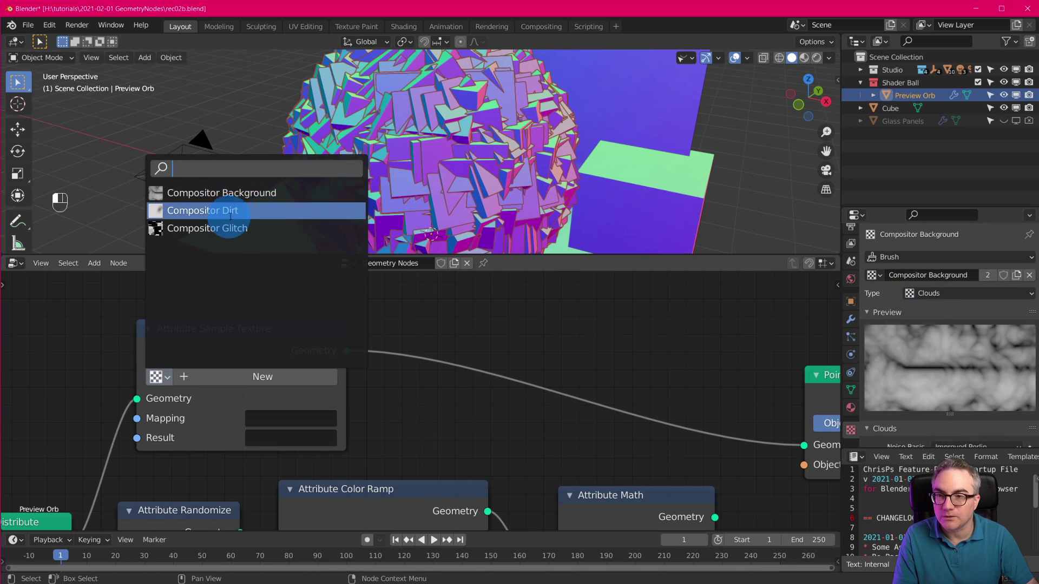
{"action": "left_click", "coordinate": [234, 195]}
Step: Set the Attribute Sample Texture node's Result attribute to scale
{"action": "scroll", "coordinate": [407, 394], "scroll_direction": "down", "scroll_amount": 1}
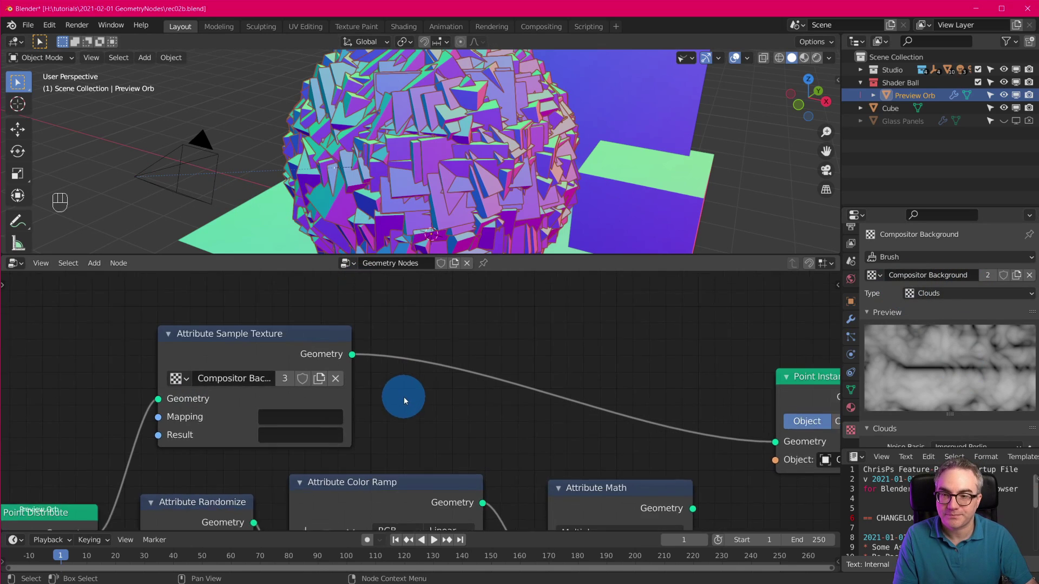
{"action": "scroll", "coordinate": [404, 397], "scroll_direction": "up", "scroll_amount": 2}
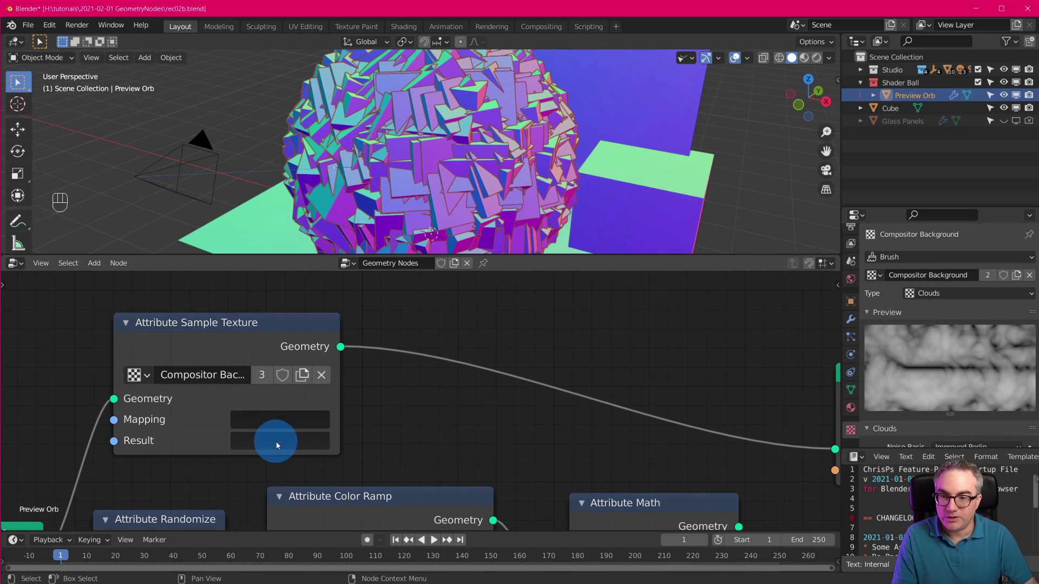
{"action": "left_click", "coordinate": [269, 441]}
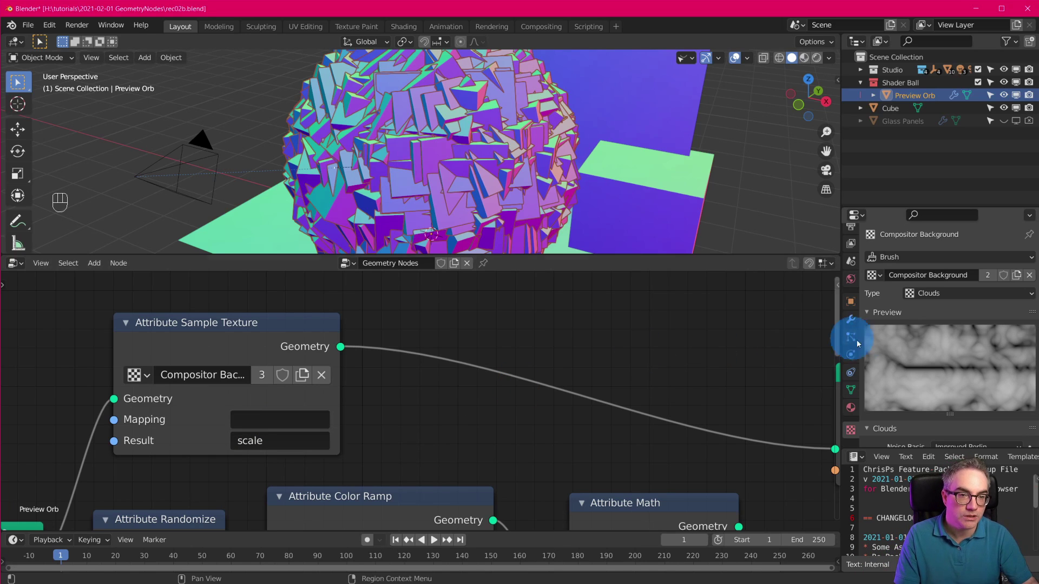
Step: Expand the Preview Orb's UV Maps list and set the Attribute Sample Texture node's Mapping attribute to UVMap
{"action": "left_click", "coordinate": [852, 391]}
{"action": "scroll", "coordinate": [986, 346], "scroll_direction": "down", "scroll_amount": 3}
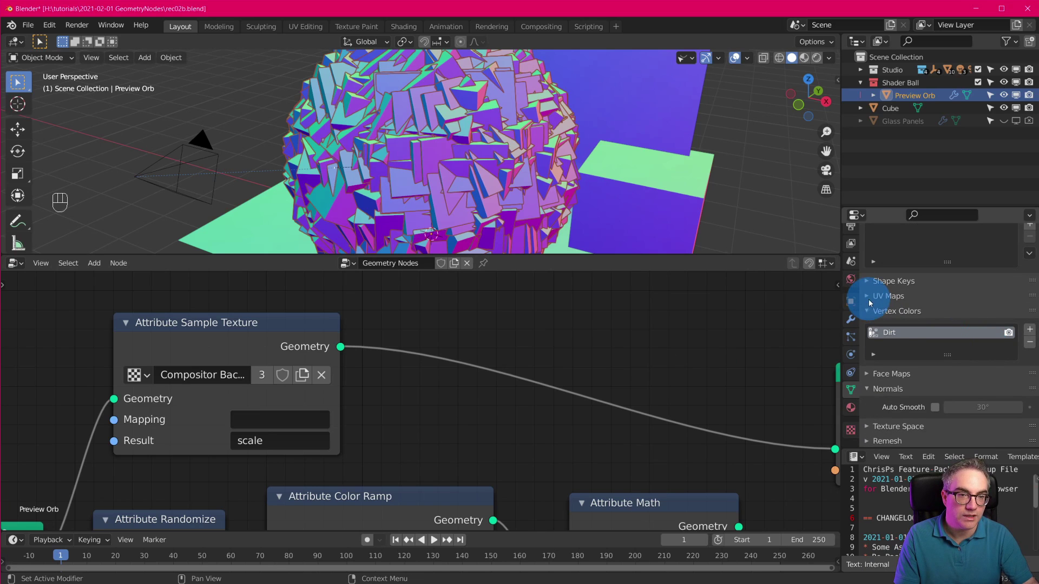
{"action": "left_click", "coordinate": [870, 299]}
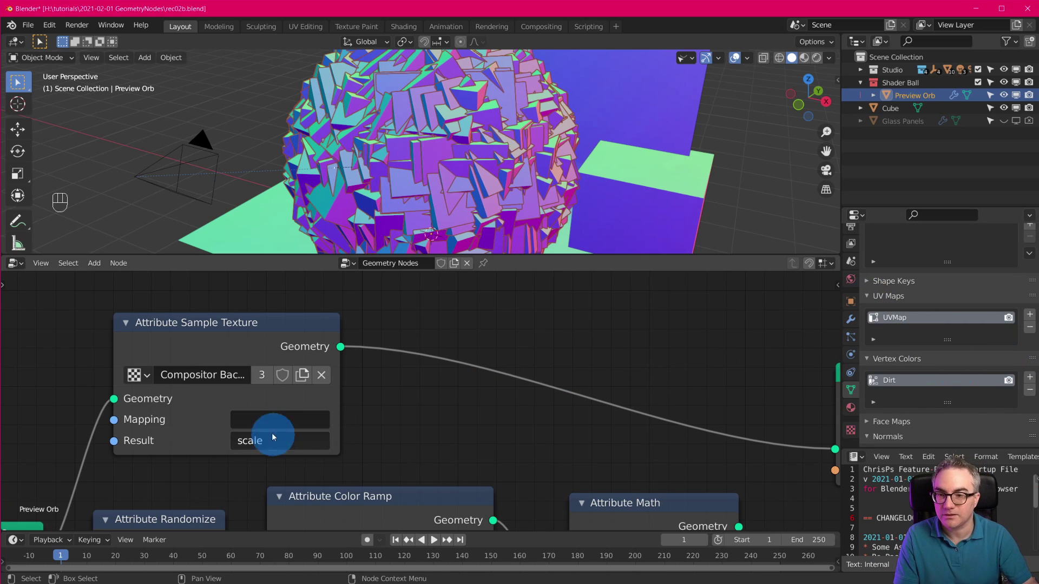
{"action": "left_click", "coordinate": [300, 420]}
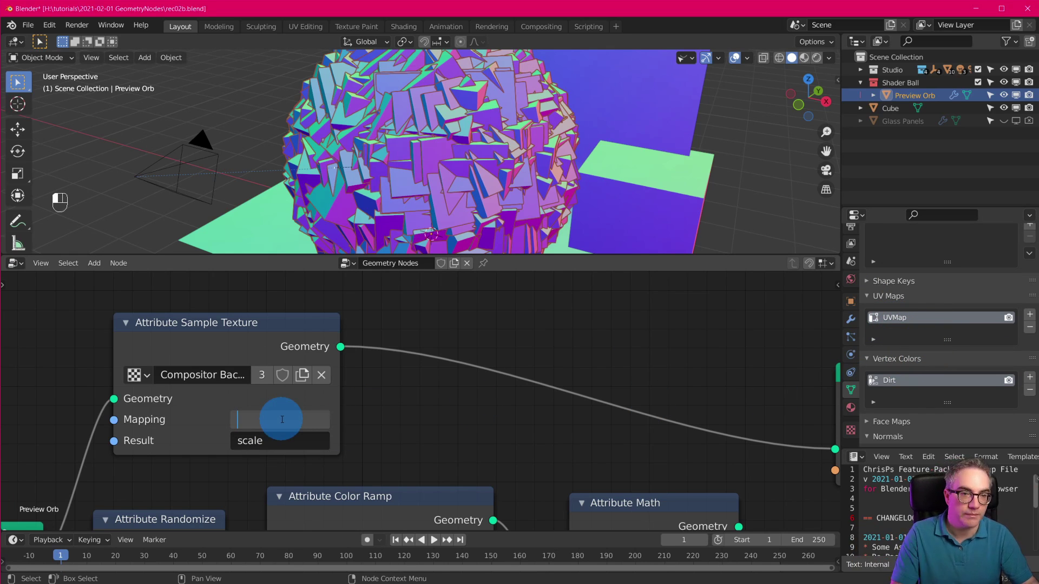
{"action": "type", "text": "UVMap"}
{"action": "key", "text": "Return"}
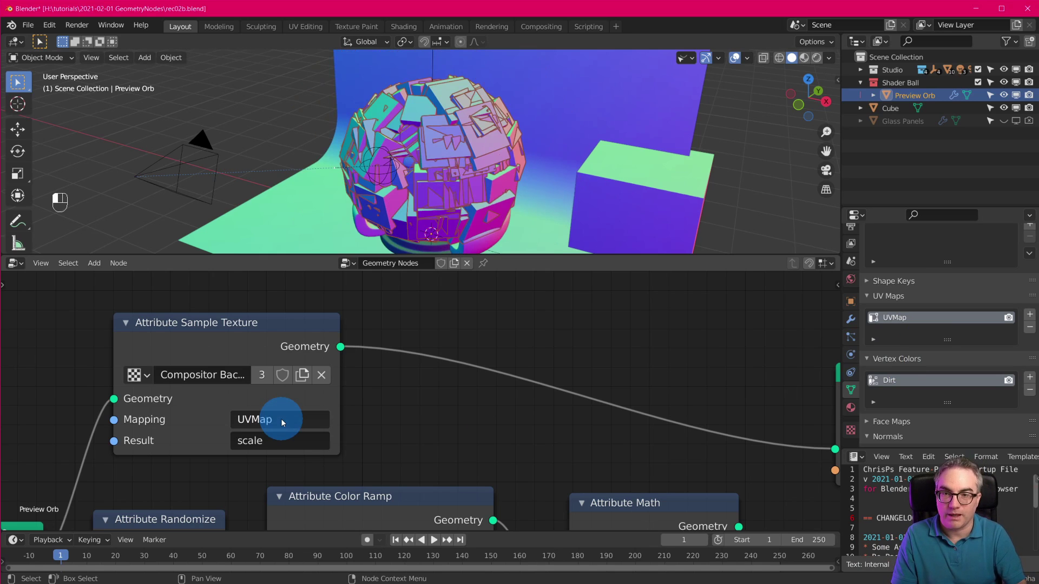
Step: Reduce the Clouds Size of the Compositor Background texture to 0.80 and further to 0.66
{"action": "scroll", "coordinate": [535, 171], "scroll_direction": "up", "scroll_amount": 3}
{"action": "scroll", "coordinate": [537, 173], "scroll_direction": "down", "scroll_amount": 2}
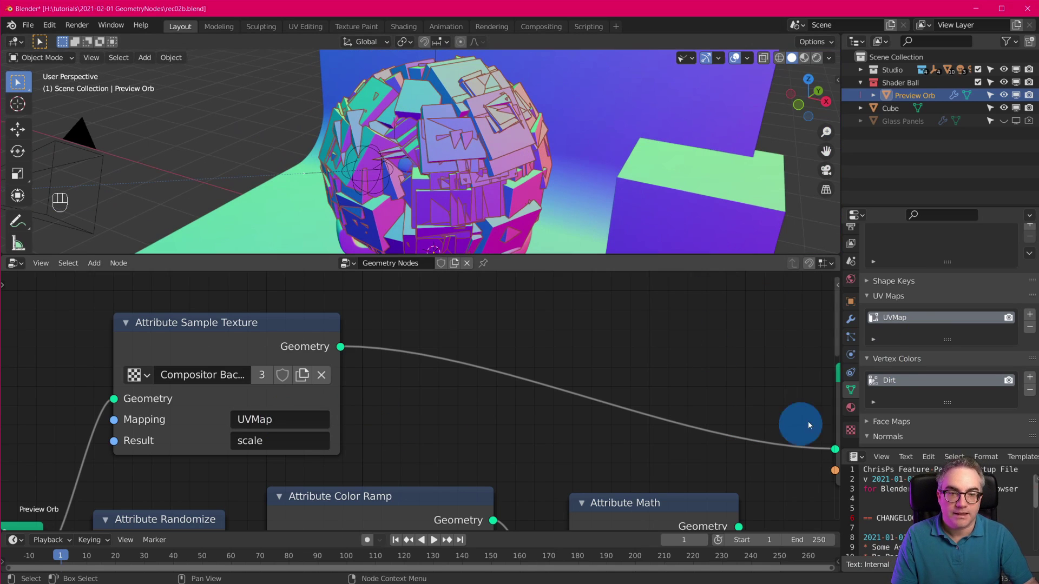
{"action": "left_click", "coordinate": [851, 430]}
{"action": "scroll", "coordinate": [989, 413], "scroll_direction": "down", "scroll_amount": 2}
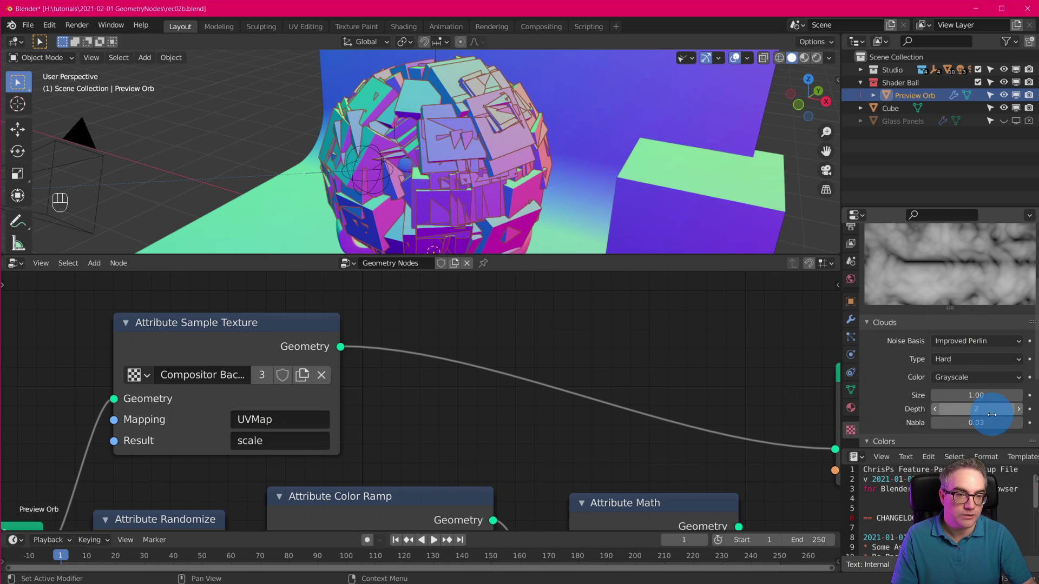
{"action": "mouse_move", "coordinate": [985, 399]}
{"action": "left_mouse_down"}
{"action": "mouse_move", "coordinate": [994, 399]}
{"action": "mouse_move", "coordinate": [974, 406]}
{"action": "left_mouse_up"}
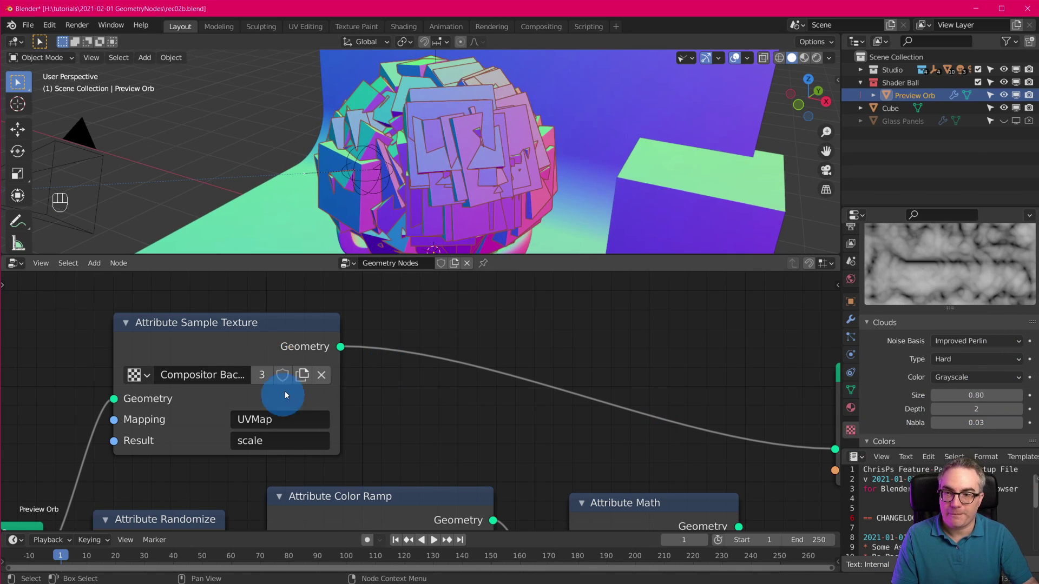
{"action": "scroll", "coordinate": [284, 390], "scroll_direction": "down", "scroll_amount": 4}
{"action": "right_click", "coordinate": [319, 423]}
{"action": "key", "text": "Escape"}
{"action": "scroll", "coordinate": [303, 427], "scroll_direction": "up", "scroll_amount": 3}
{"action": "scroll", "coordinate": [488, 401], "scroll_direction": "down", "scroll_amount": 3}
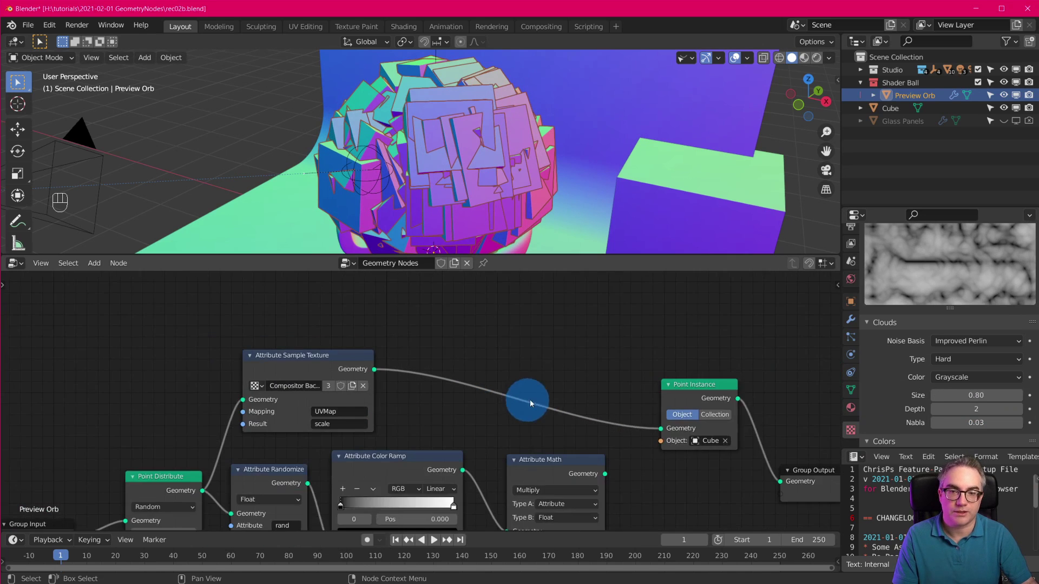
{"action": "left_click_drag", "start_coordinate": [976, 395], "coordinate": [957, 395]}
Step: Add a plane mesh to the scene at the world origin
{"action": "scroll", "coordinate": [550, 206], "scroll_direction": "down", "scroll_amount": 4}
{"action": "scroll", "coordinate": [550, 202], "scroll_direction": "up", "scroll_amount": 5}
{"action": "scroll", "coordinate": [549, 200], "scroll_direction": "down", "scroll_amount": 5}
{"action": "scroll", "coordinate": [549, 200], "scroll_direction": "up", "scroll_amount": 1}
{"action": "scroll", "coordinate": [549, 202], "scroll_direction": "down", "scroll_amount": 3}
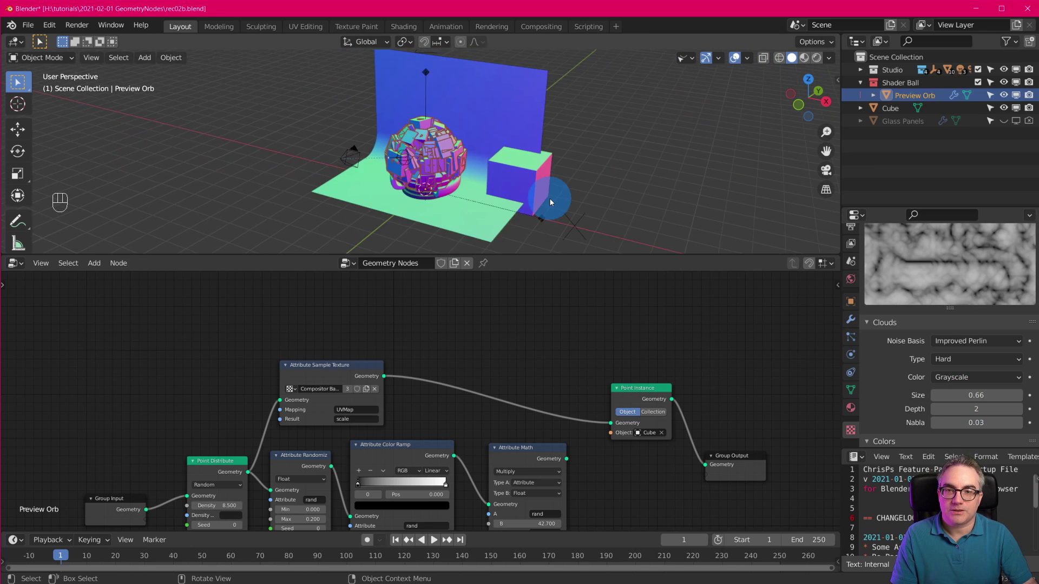
{"action": "scroll", "coordinate": [549, 202], "scroll_direction": "up", "scroll_amount": 3}
{"action": "middle_click_drag", "start_coordinate": [591, 199], "coordinate": [400, 134], "text": "shift"}
{"action": "scroll", "coordinate": [449, 150], "scroll_direction": "down", "scroll_amount": 3}
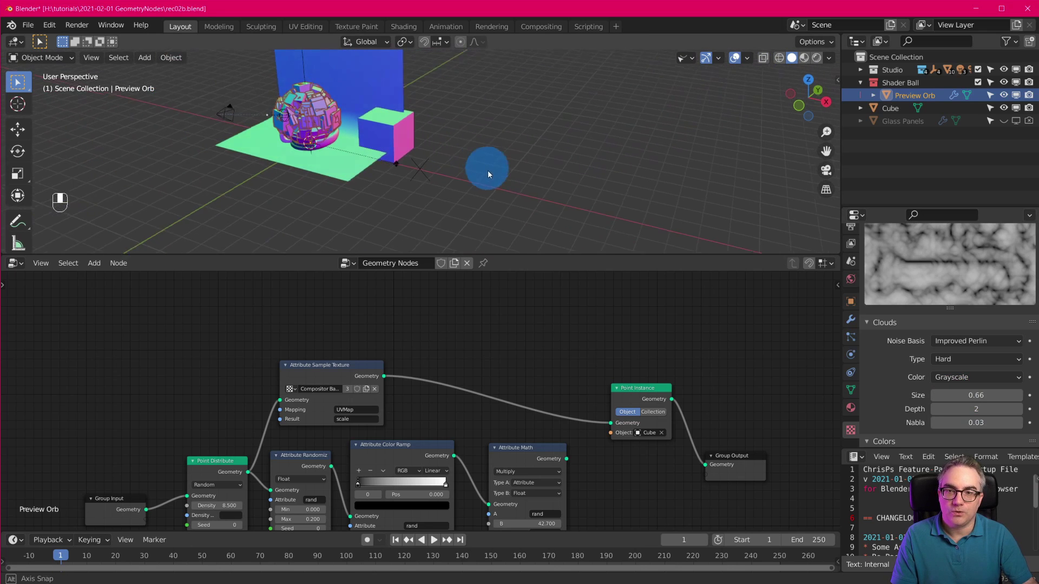
{"action": "key", "text": "shift+a"}
{"action": "left_click", "coordinate": [590, 161]}
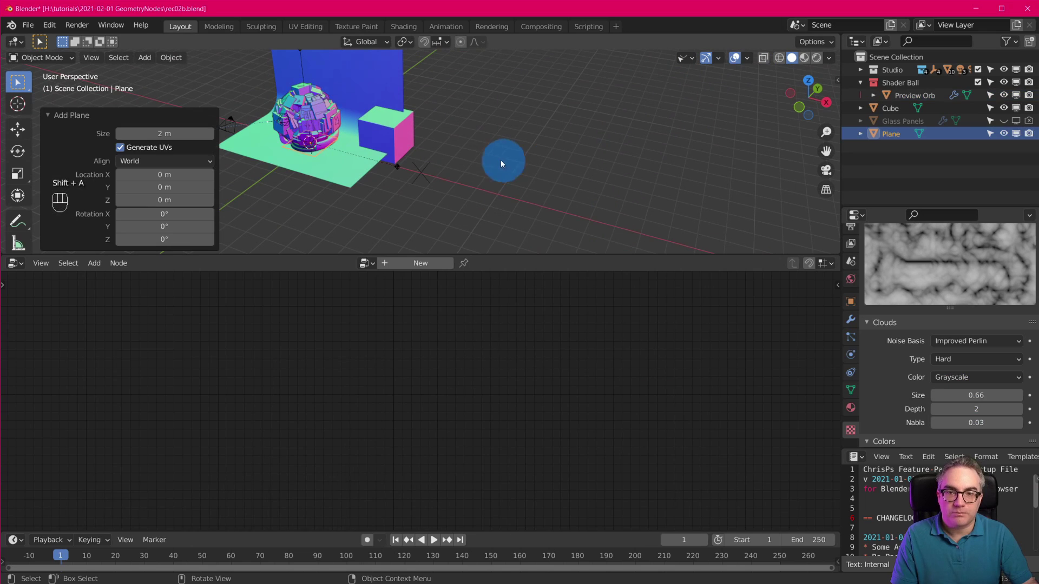
Step: Scale up the new plane and move it about 9.9 m along X, clear of the studio set
{"action": "key", "text": "s"}
{"action": "left_click", "coordinate": [572, 204]}
{"action": "key", "text": "g"}
{"action": "left_click", "coordinate": [665, 211]}
{"action": "middle_click_drag", "start_coordinate": [664, 211], "coordinate": [644, 169], "text": "shift"}
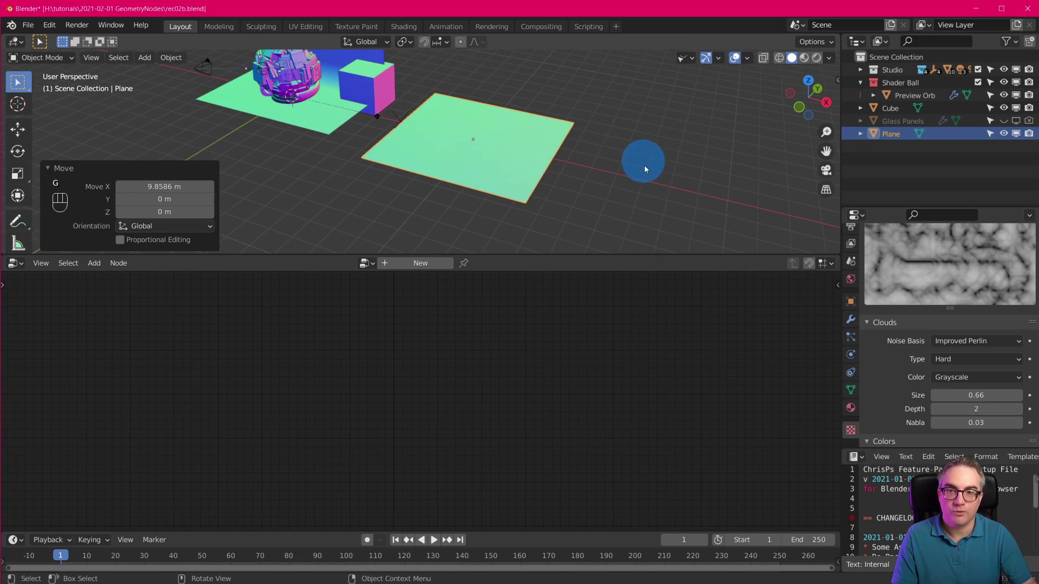
{"action": "scroll", "coordinate": [590, 204], "scroll_direction": "up", "scroll_amount": 4}
{"action": "left_click", "coordinate": [48, 166]}
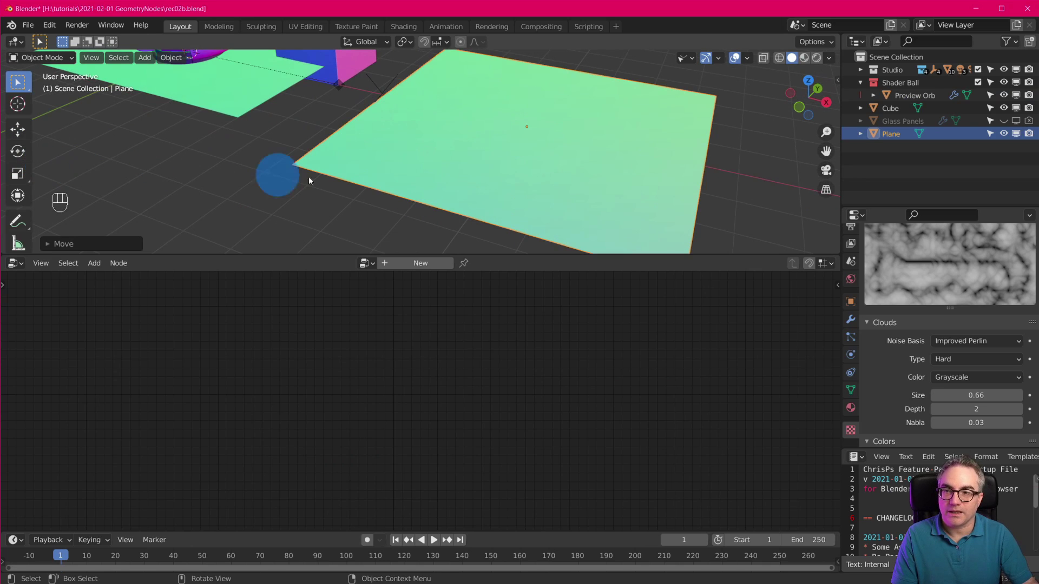
Step: Add a Geometry Nodes modifier to the plane and assign it the orb's existing Geometry Nodes tree
{"action": "left_click", "coordinate": [472, 143]}
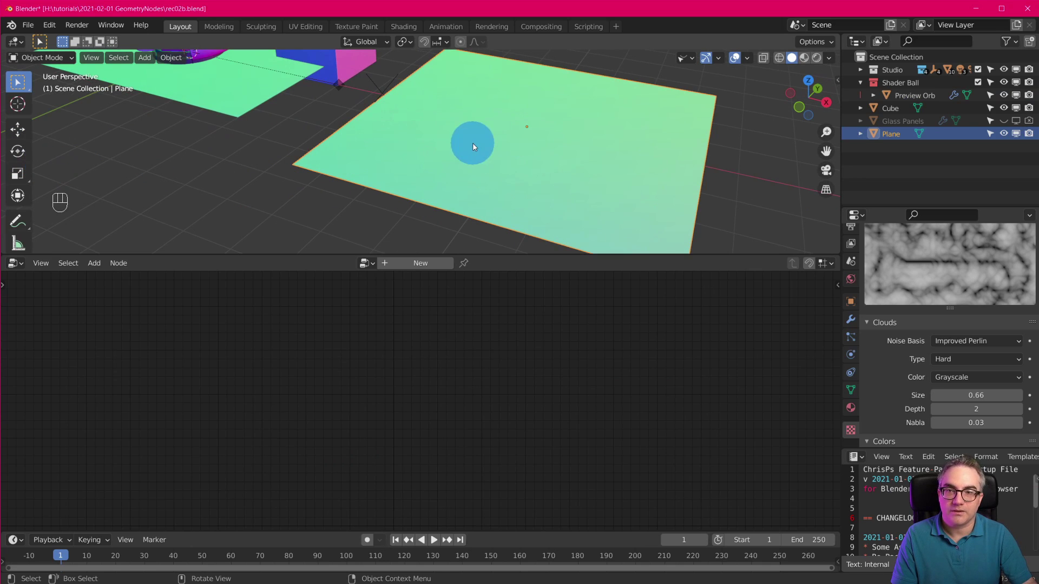
{"action": "left_click", "coordinate": [849, 323]}
{"action": "left_click", "coordinate": [924, 255]}
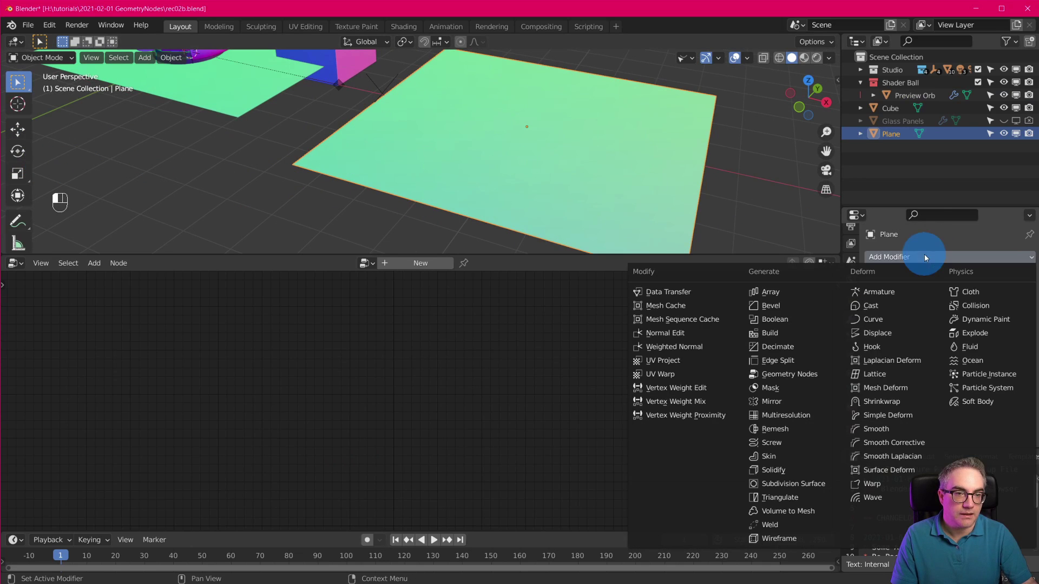
{"action": "left_click", "coordinate": [803, 374]}
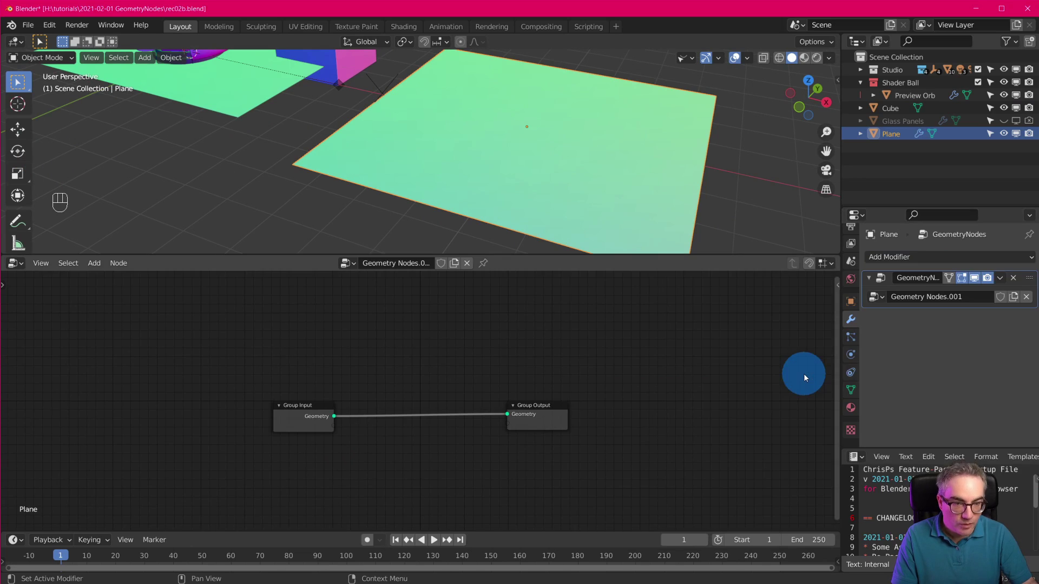
{"action": "left_click", "coordinate": [879, 296]}
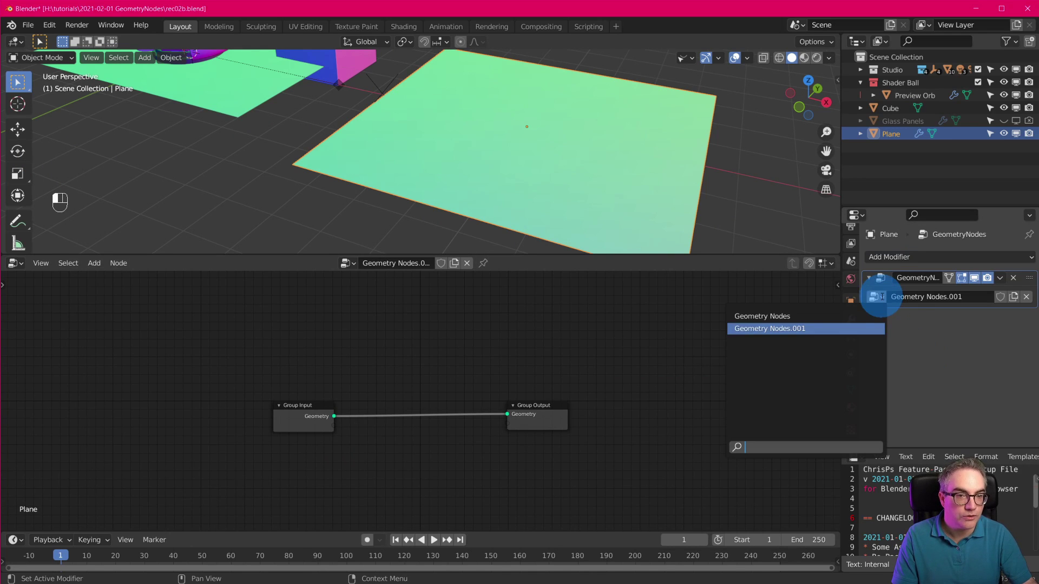
{"action": "left_click", "coordinate": [782, 316]}
Step: Display the texture properties and make a separate copy of the Brush's Compositor Background texture
{"action": "scroll", "coordinate": [530, 173], "scroll_direction": "down", "scroll_amount": 5}
{"action": "scroll", "coordinate": [528, 175], "scroll_direction": "up", "scroll_amount": 5}
{"action": "middle_click_drag", "start_coordinate": [527, 174], "coordinate": [606, 205]}
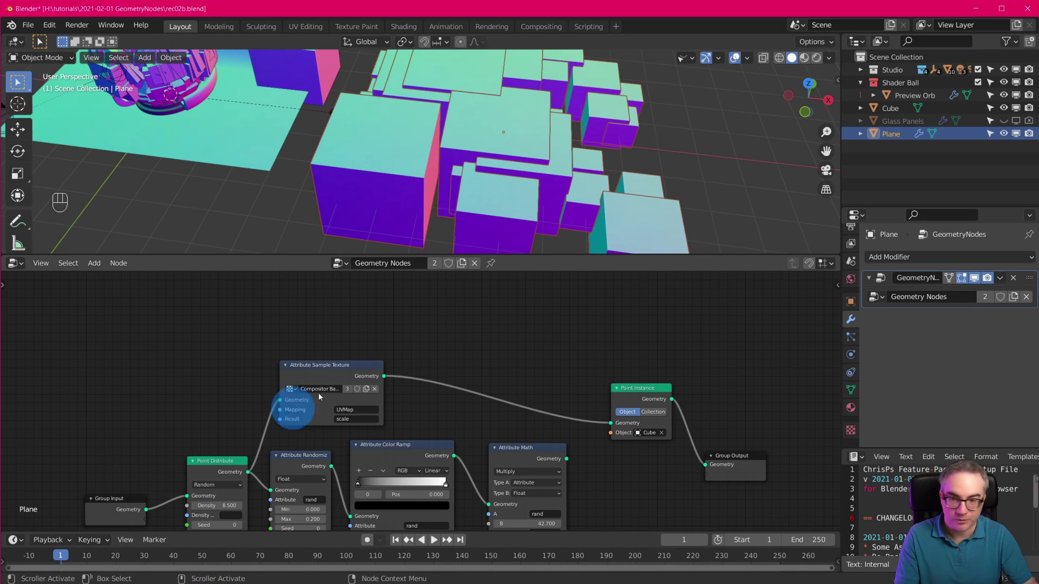
{"action": "scroll", "coordinate": [549, 153], "scroll_direction": "down", "scroll_amount": 4}
{"action": "scroll", "coordinate": [545, 157], "scroll_direction": "up", "scroll_amount": 4}
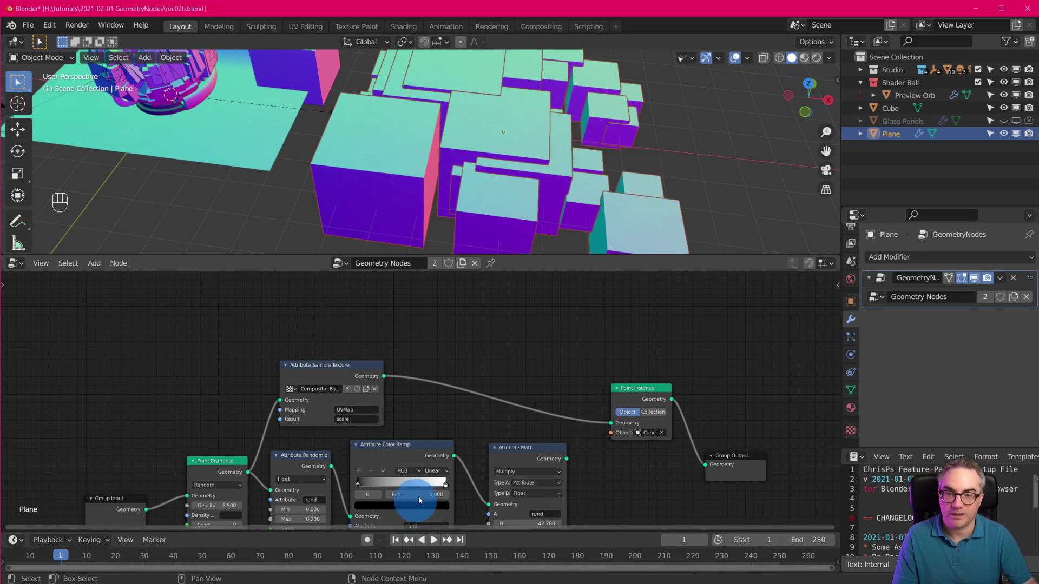
{"action": "scroll", "coordinate": [468, 420], "scroll_direction": "up", "scroll_amount": 2}
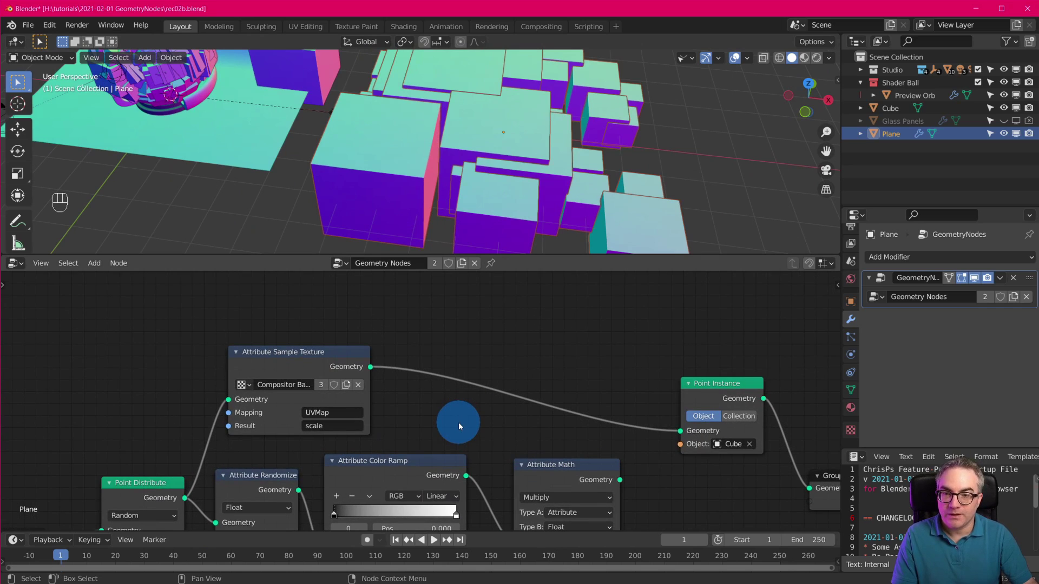
{"action": "left_click", "coordinate": [887, 331]}
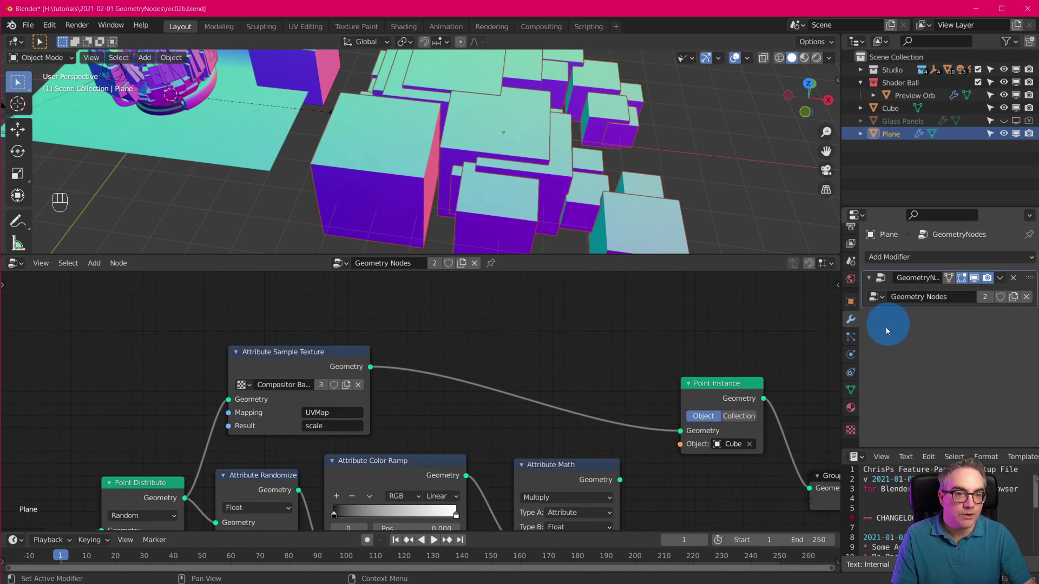
{"action": "left_click", "coordinate": [852, 431]}
{"action": "left_click", "coordinate": [970, 333]}
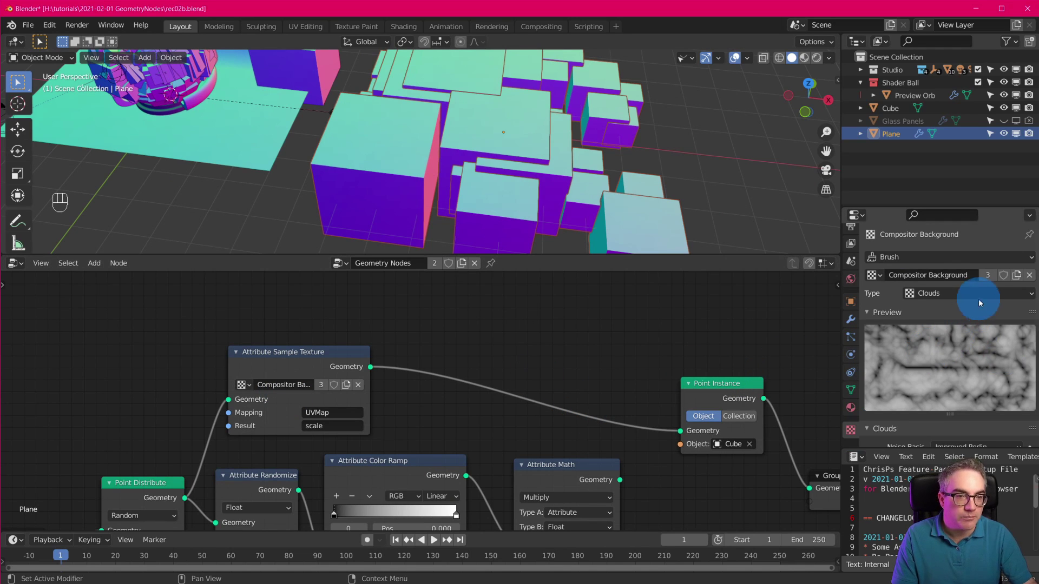
{"action": "left_click", "coordinate": [1017, 276]}
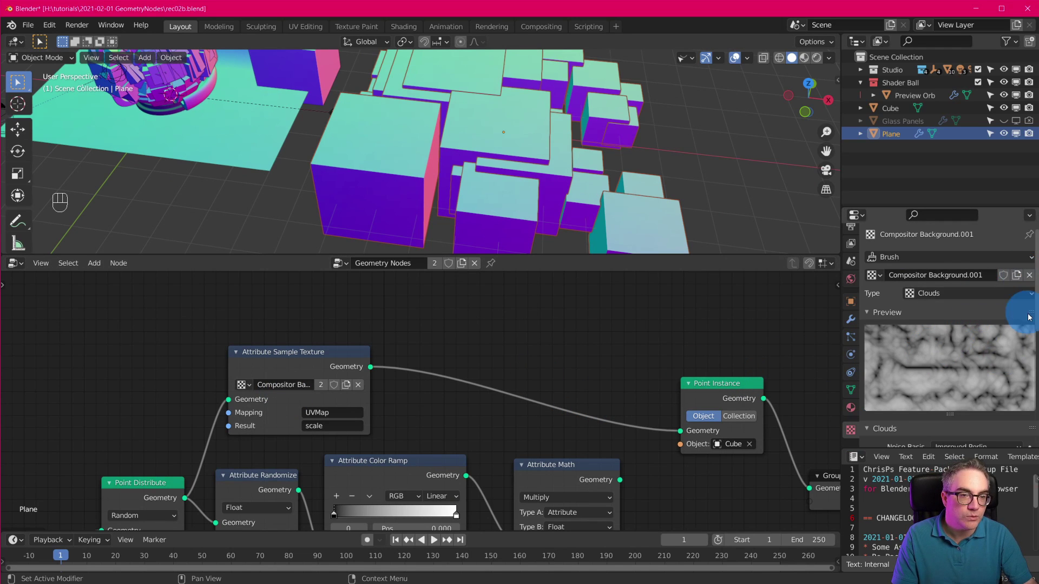
Step: Rename the copied texture Img and set its type to Image or Movie
{"action": "left_click", "coordinate": [936, 277]}
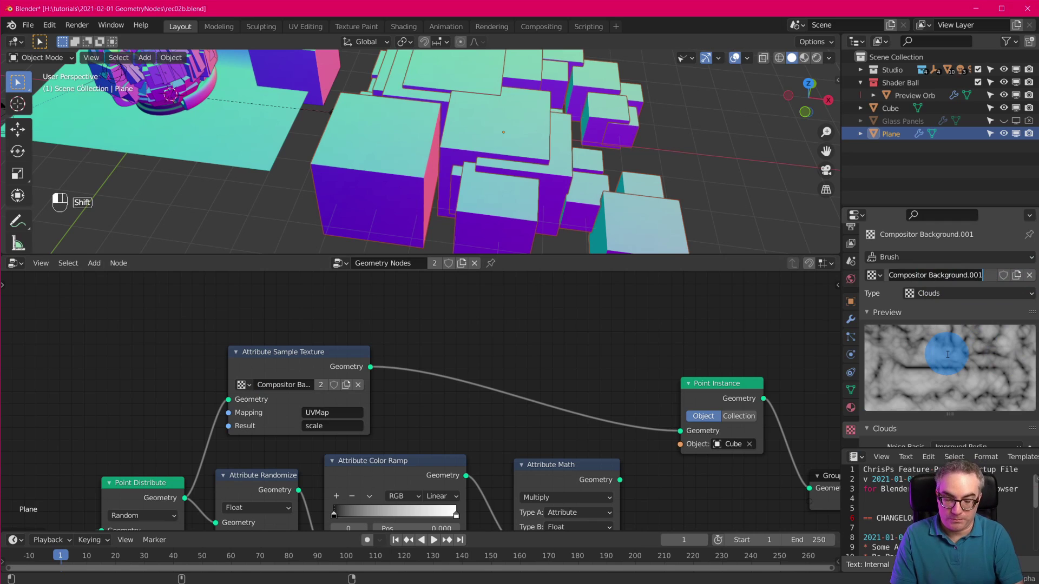
{"action": "type", "text": "Img"}
{"action": "key", "text": "Return"}
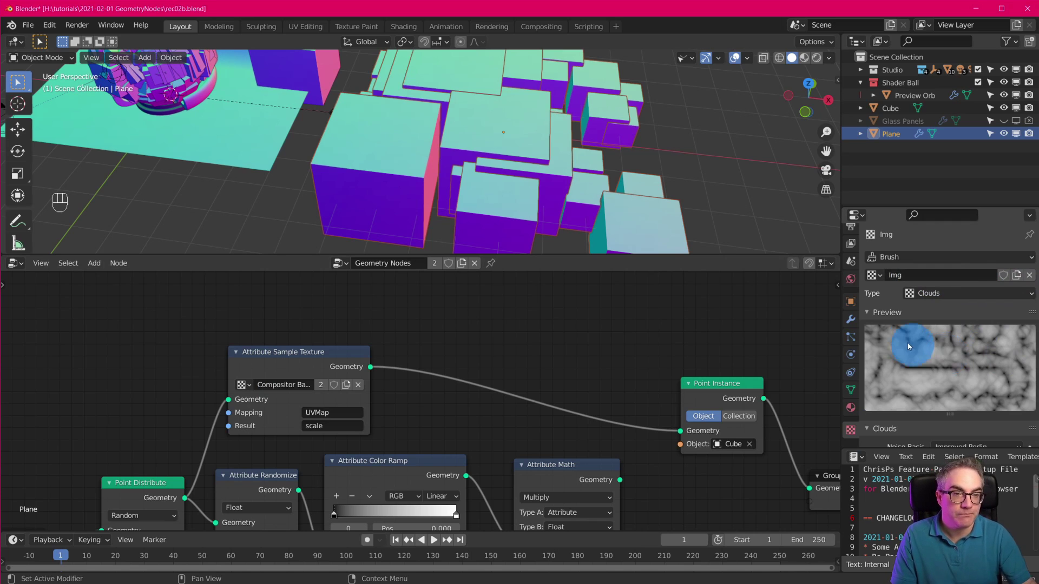
{"action": "left_click", "coordinate": [959, 293]}
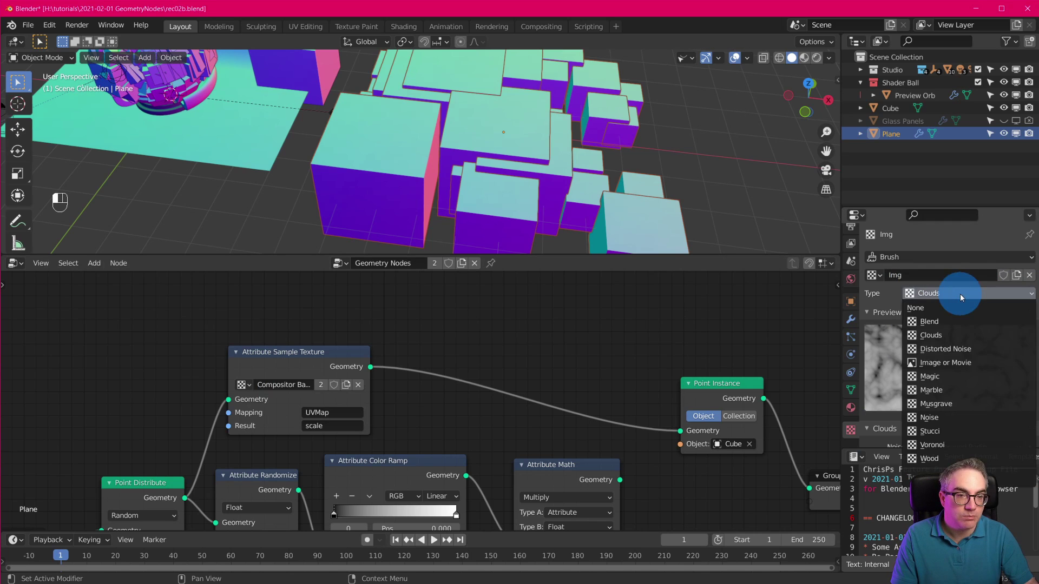
{"action": "left_click", "coordinate": [968, 364]}
Step: Load the image file ChrisP_Dark.png into the Img texture
{"action": "scroll", "coordinate": [979, 377], "scroll_direction": "down", "scroll_amount": 4}
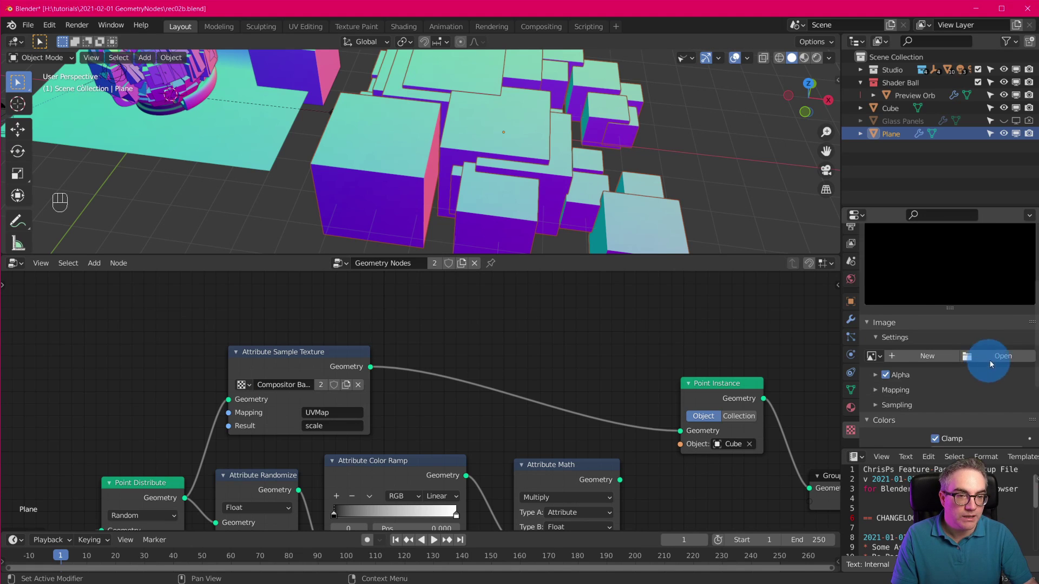
{"action": "left_click", "coordinate": [988, 358]}
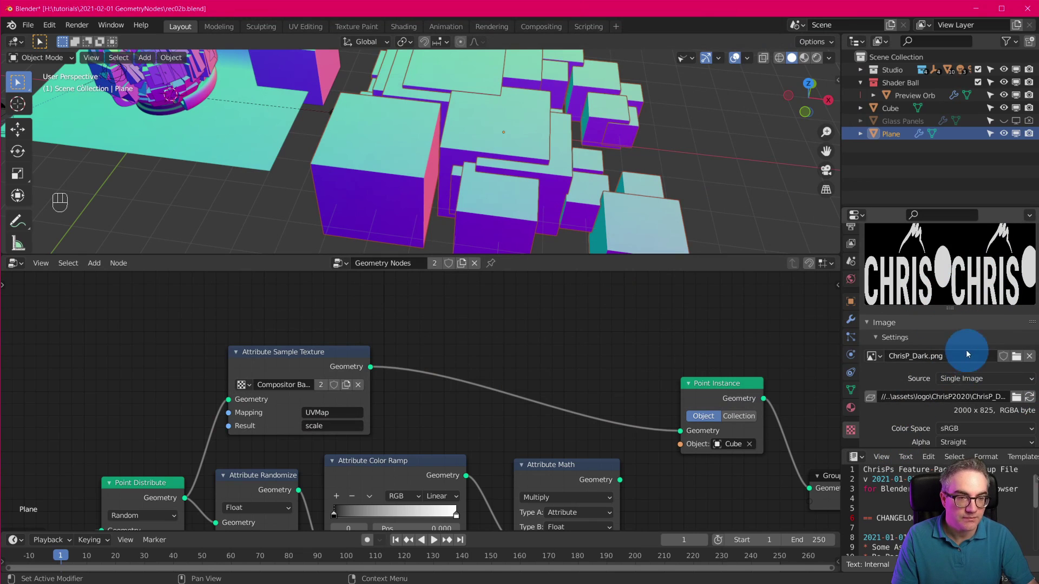
{"action": "scroll", "coordinate": [923, 242], "scroll_direction": "up", "scroll_amount": 5}
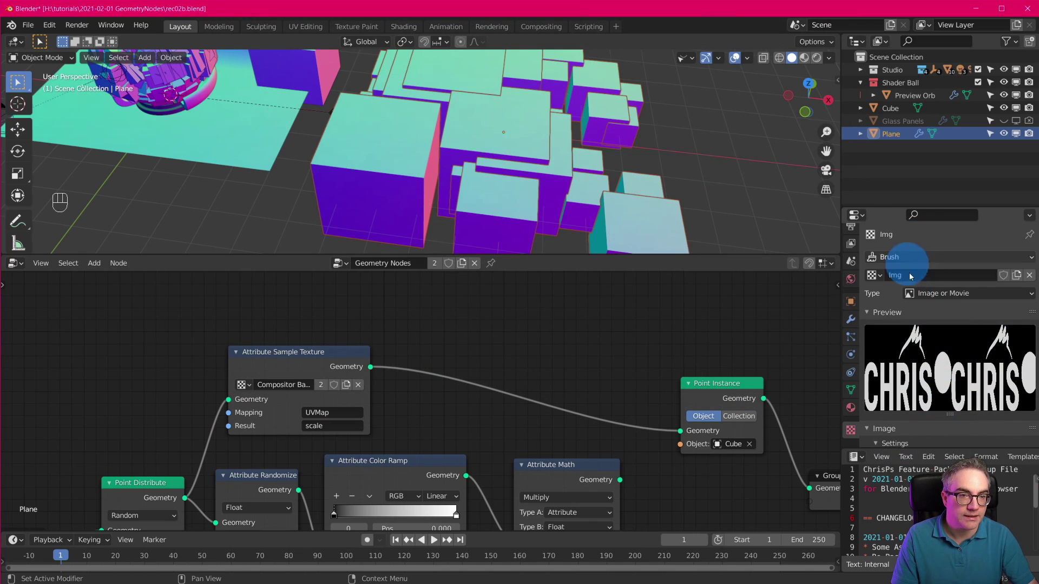
Step: Assign the Img texture to the Attribute Sample Texture node
{"action": "left_click", "coordinate": [241, 385]}
{"action": "left_click", "coordinate": [262, 437]}
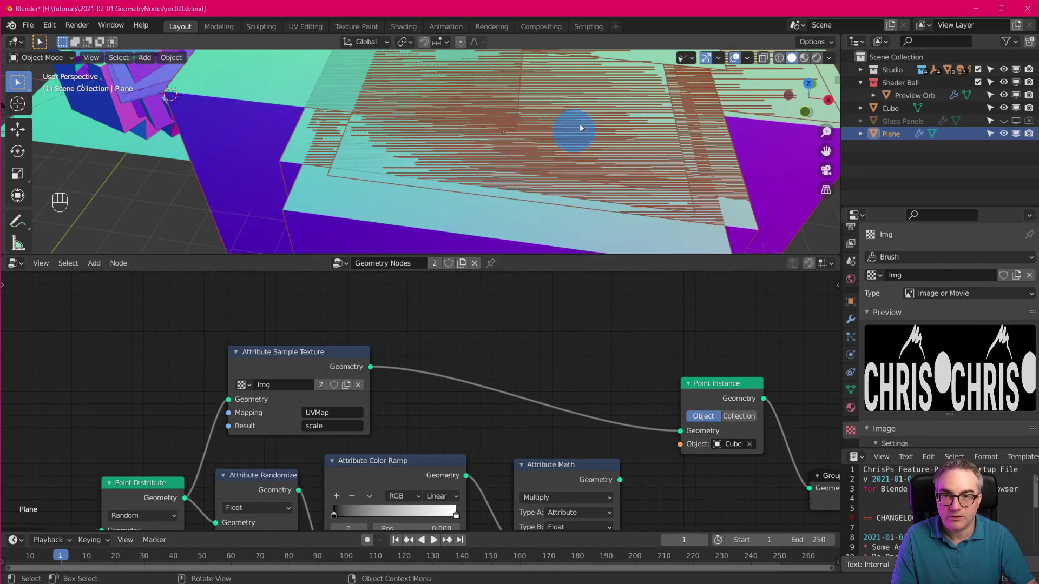
{"action": "scroll", "coordinate": [579, 124], "scroll_direction": "down", "scroll_amount": 5}
{"action": "middle_click_drag", "start_coordinate": [580, 134], "coordinate": [581, 184]}
{"action": "scroll", "coordinate": [575, 190], "scroll_direction": "up", "scroll_amount": 3}
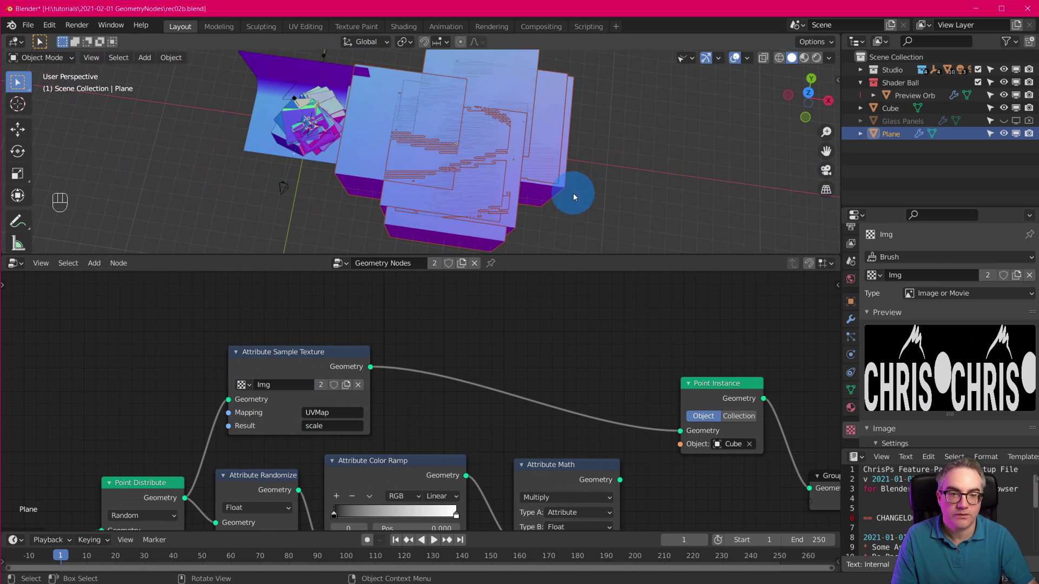
{"action": "scroll", "coordinate": [942, 362], "scroll_direction": "down", "scroll_amount": 5}
{"action": "scroll", "coordinate": [942, 363], "scroll_direction": "down", "scroll_amount": 4}
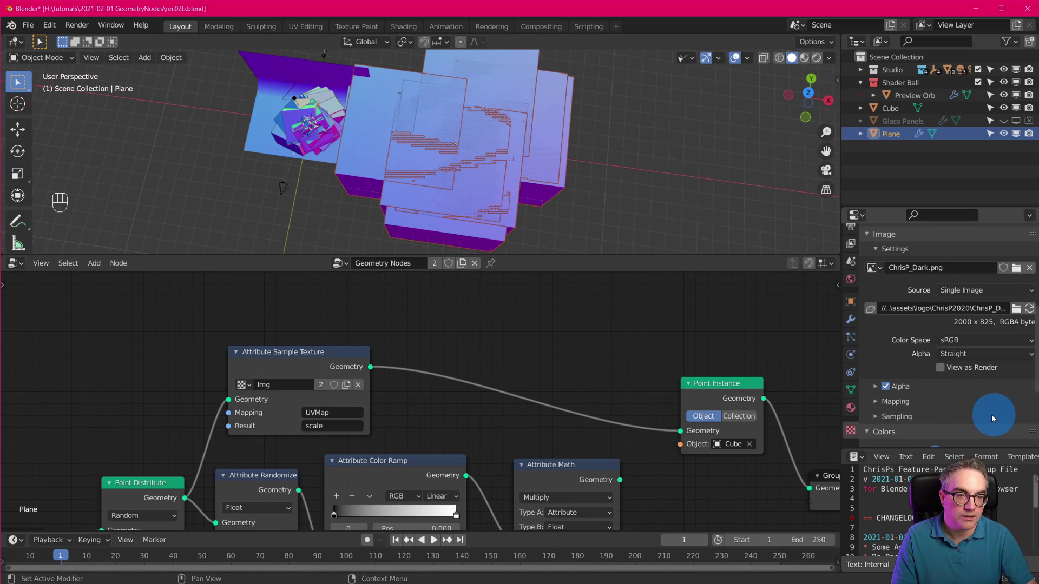
{"action": "scroll", "coordinate": [992, 414], "scroll_direction": "up", "scroll_amount": 2}
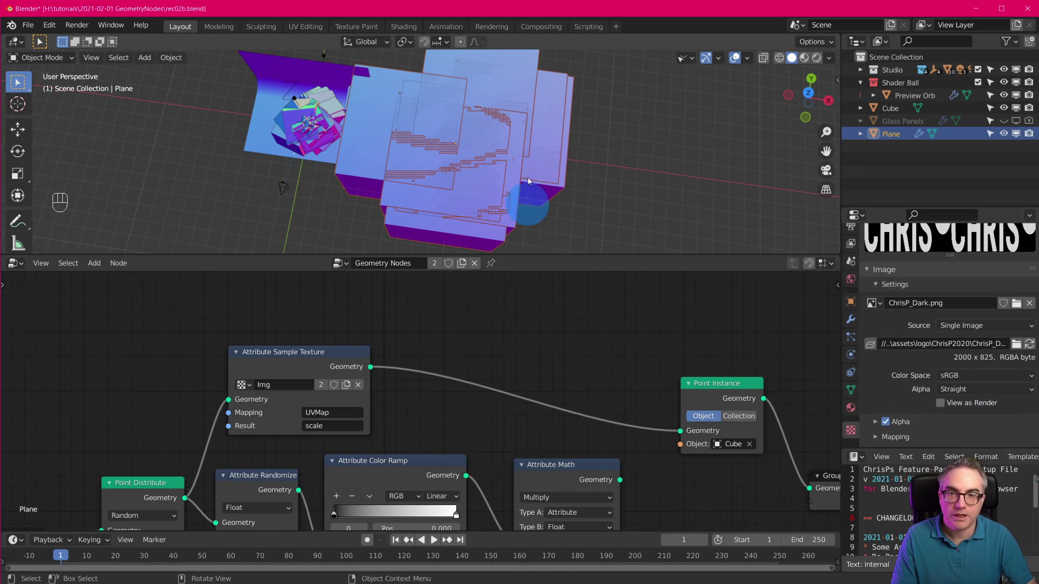
Step: Insert an Attribute Math node between the Attribute Sample Texture and Point Instance nodes
{"action": "scroll", "coordinate": [535, 160], "scroll_direction": "up", "scroll_amount": 4}
{"action": "scroll", "coordinate": [534, 161], "scroll_direction": "down", "scroll_amount": 4}
{"action": "scroll", "coordinate": [427, 431], "scroll_direction": "up", "scroll_amount": 1}
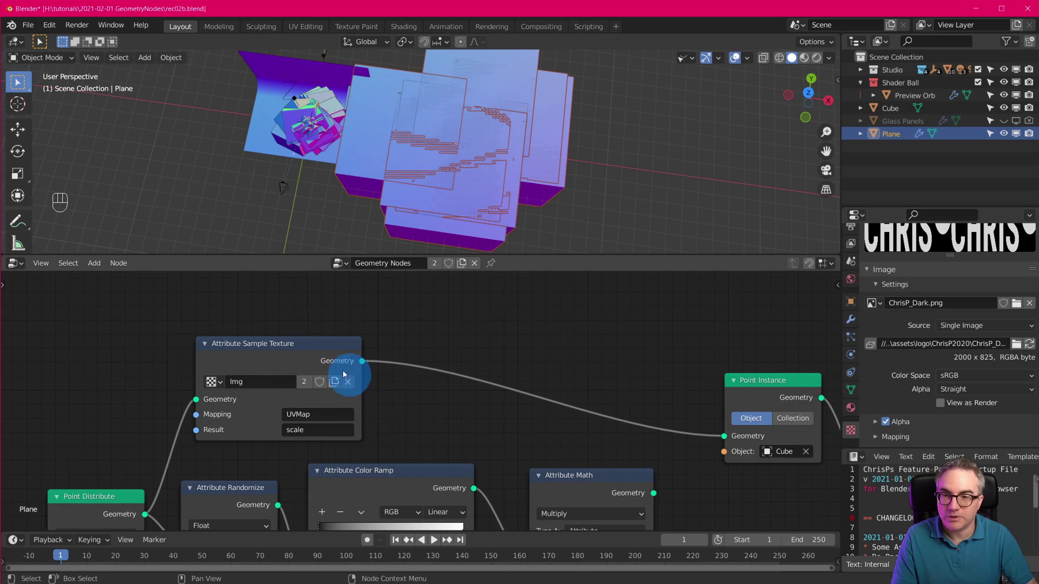
{"action": "mouse_move", "coordinate": [305, 345]}
{"action": "left_mouse_down"}
{"action": "mouse_move", "coordinate": [314, 344]}
{"action": "mouse_move", "coordinate": [295, 347]}
{"action": "left_mouse_up"}
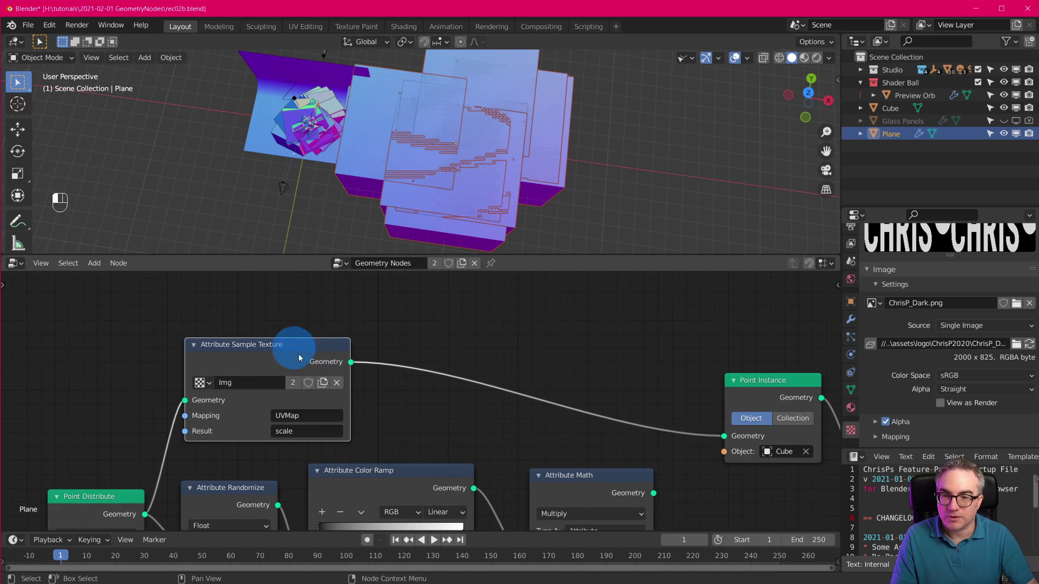
{"action": "scroll", "coordinate": [294, 395], "scroll_direction": "down", "scroll_amount": 1}
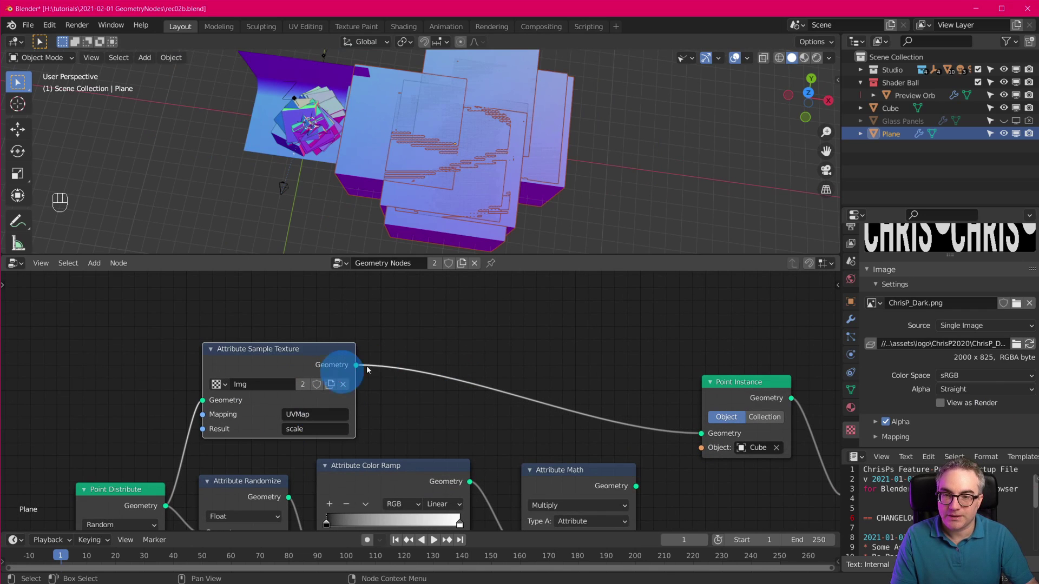
{"action": "key", "text": "shift+a"}
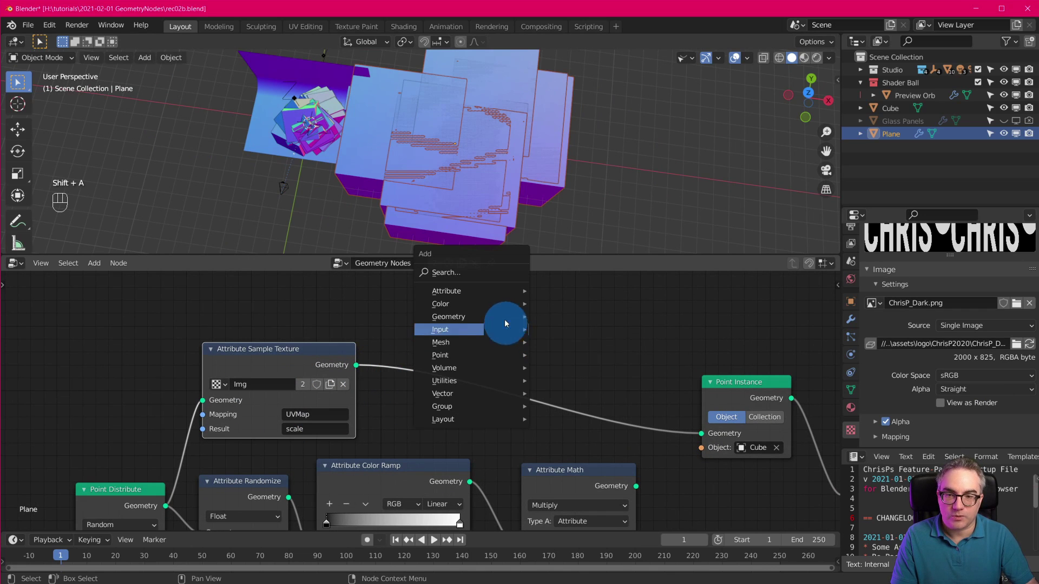
{"action": "mouse_move", "coordinate": [497, 290]}
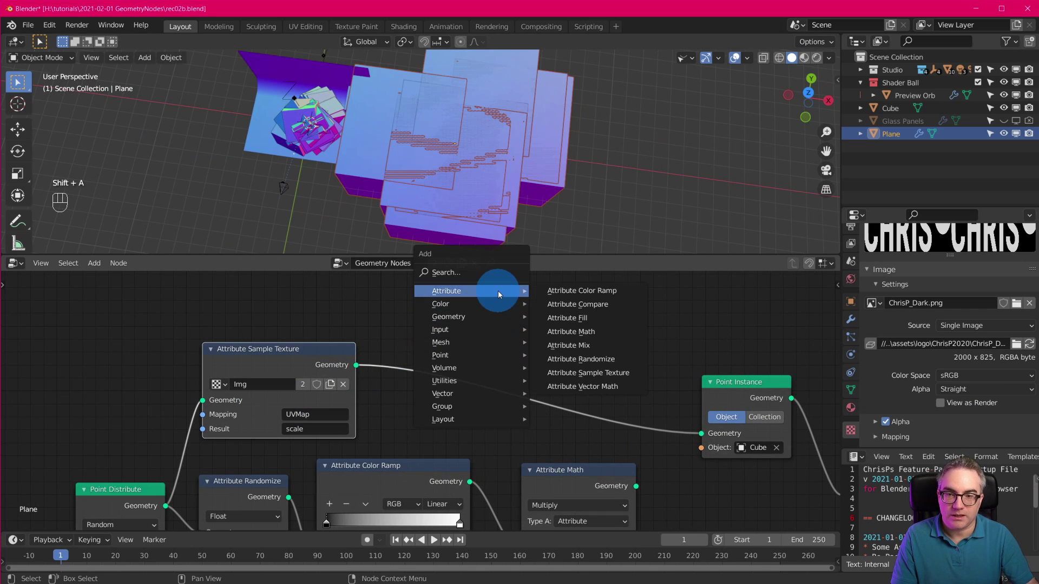
{"action": "left_click", "coordinate": [624, 333]}
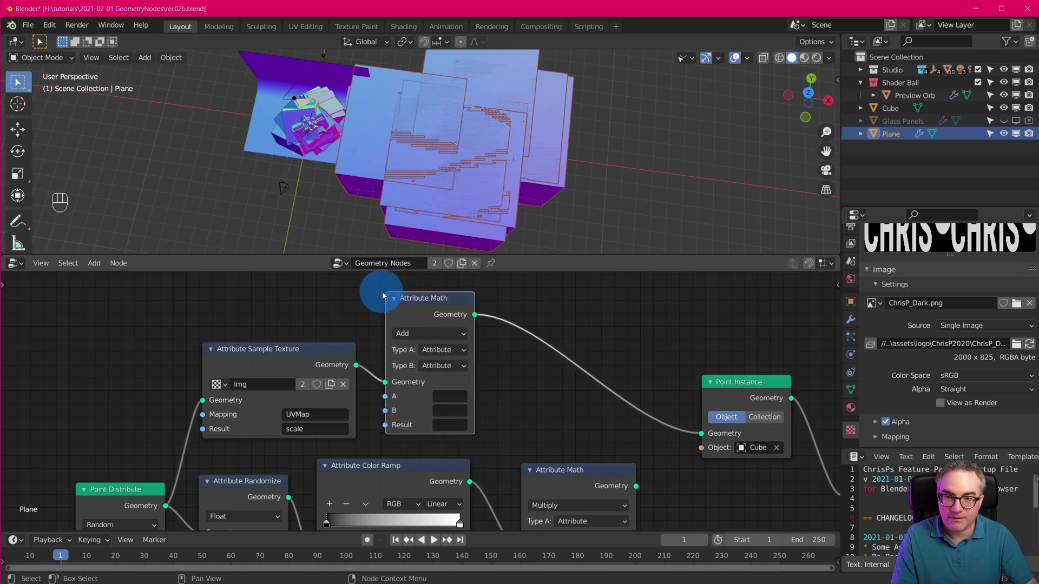
{"action": "left_click", "coordinate": [403, 294]}
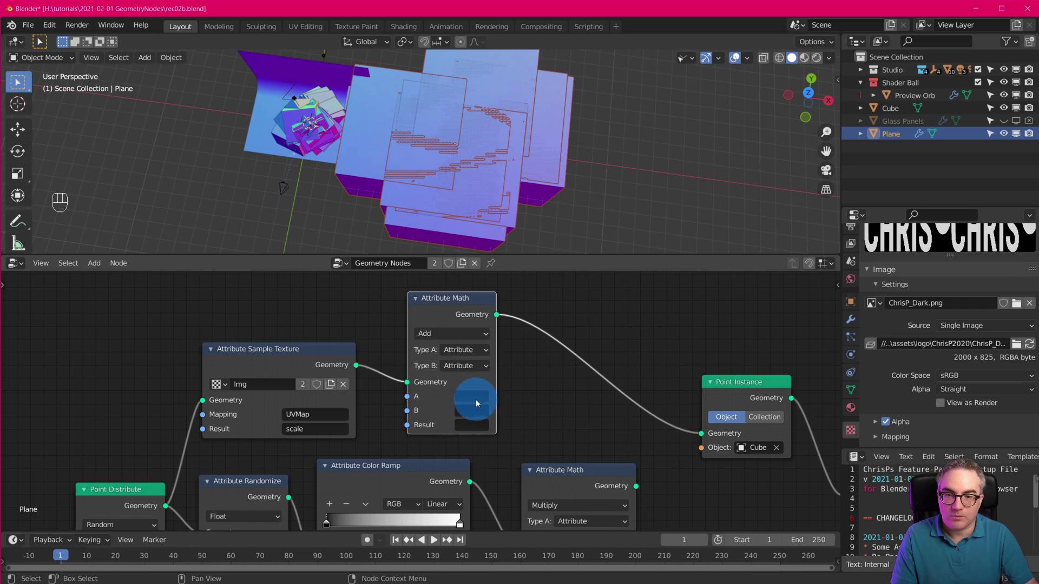
{"action": "left_click", "coordinate": [591, 401]}
Step: Set the new Attribute Math node to Multiply, with scale as A, .1 as B and scale as the result
{"action": "left_click", "coordinate": [453, 334]}
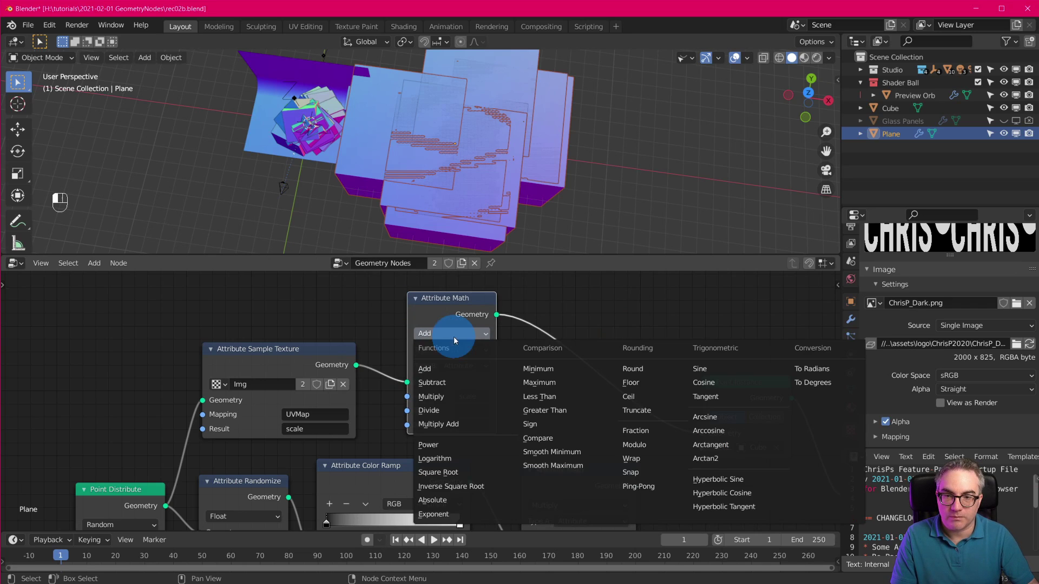
{"action": "left_click", "coordinate": [461, 399]}
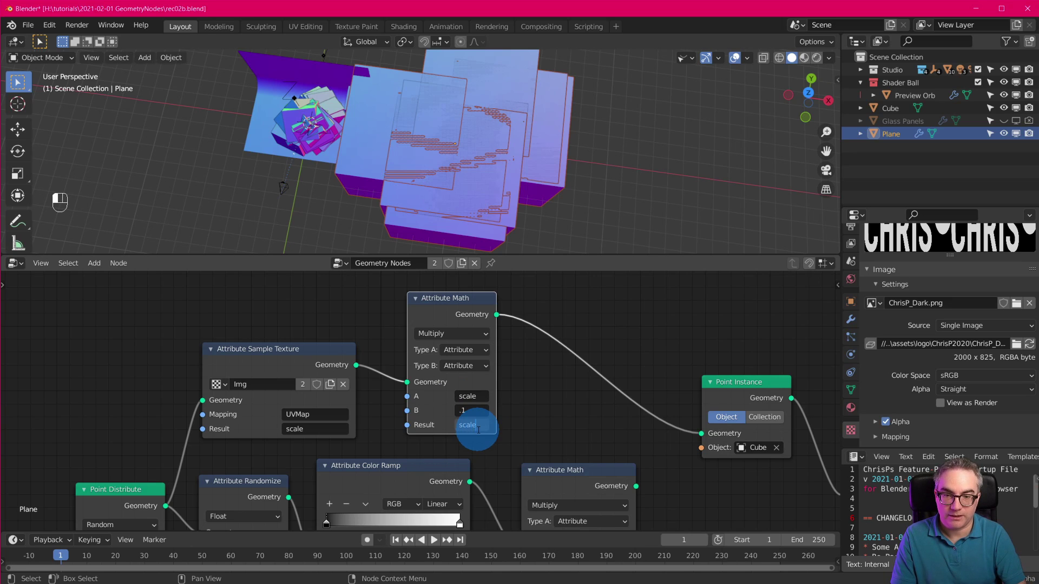
{"action": "key", "text": "Return"}
{"action": "scroll", "coordinate": [504, 176], "scroll_direction": "up", "scroll_amount": 4}
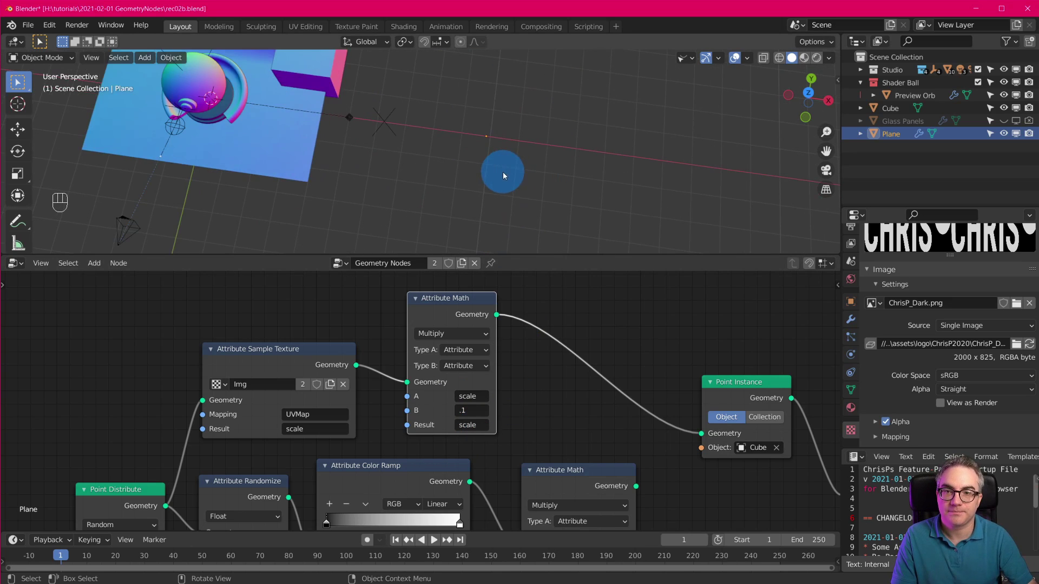
{"action": "scroll", "coordinate": [502, 171], "scroll_direction": "down", "scroll_amount": 3}
{"action": "middle_click_drag", "start_coordinate": [502, 171], "coordinate": [500, 130]}
Step: Change the Multiply node's B input to the Float type and give it the value 0.1
{"action": "left_click", "coordinate": [465, 373]}
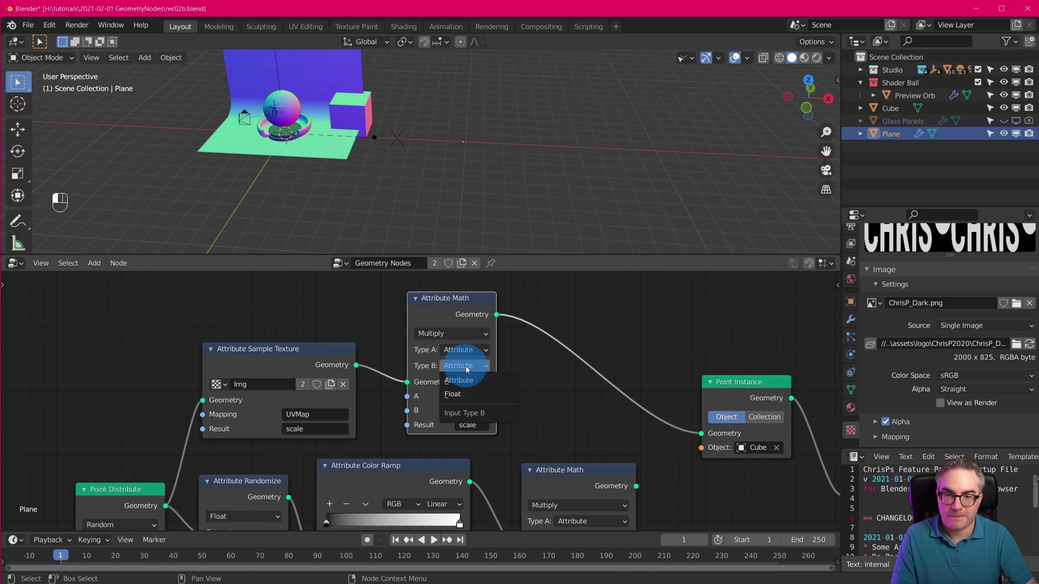
{"action": "left_click", "coordinate": [523, 400]}
{"action": "left_click", "coordinate": [469, 410]}
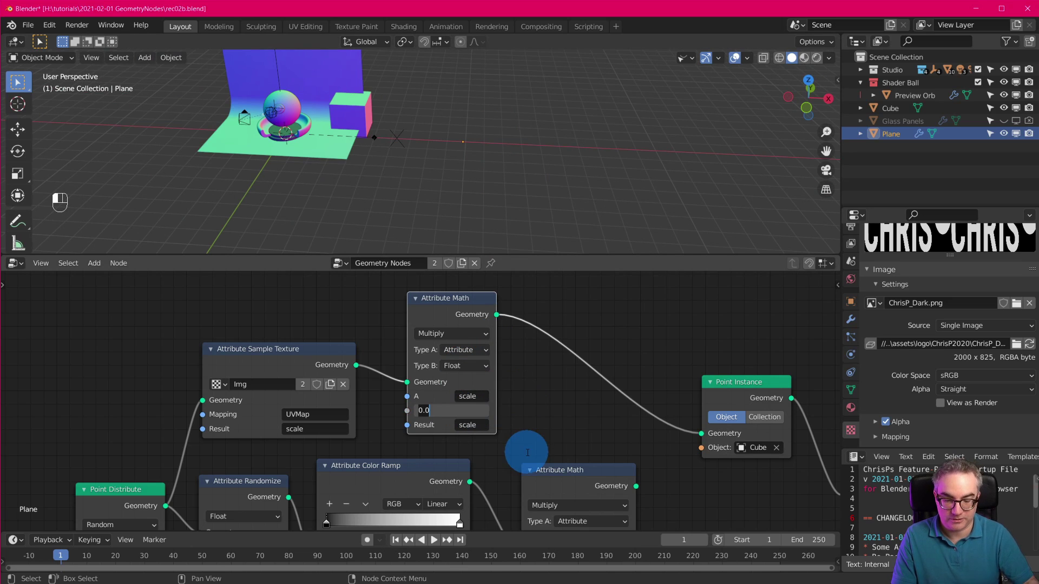
{"action": "type", "text": "0.1"}
{"action": "key", "text": "Return"}
{"action": "scroll", "coordinate": [500, 186], "scroll_direction": "up", "scroll_amount": 4}
{"action": "middle_click_drag", "start_coordinate": [520, 184], "coordinate": [518, 239]}
{"action": "scroll", "coordinate": [304, 479], "scroll_direction": "down", "scroll_amount": 3}
Step: Raise the Point Distribute density to about 38.8
{"action": "middle_click_drag", "start_coordinate": [303, 481], "coordinate": [317, 428]}
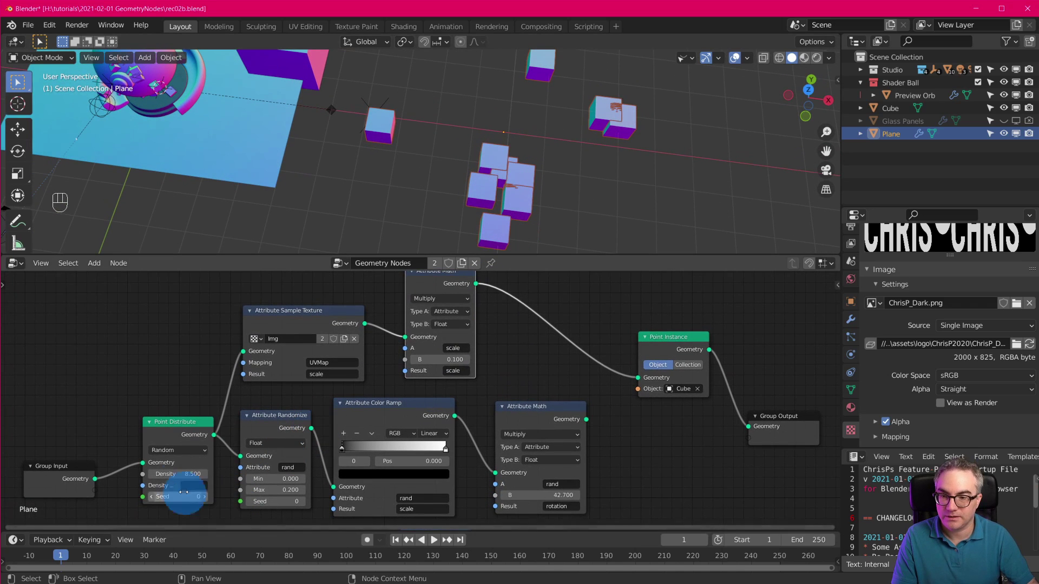
{"action": "left_click_drag", "start_coordinate": [172, 474], "coordinate": [274, 476]}
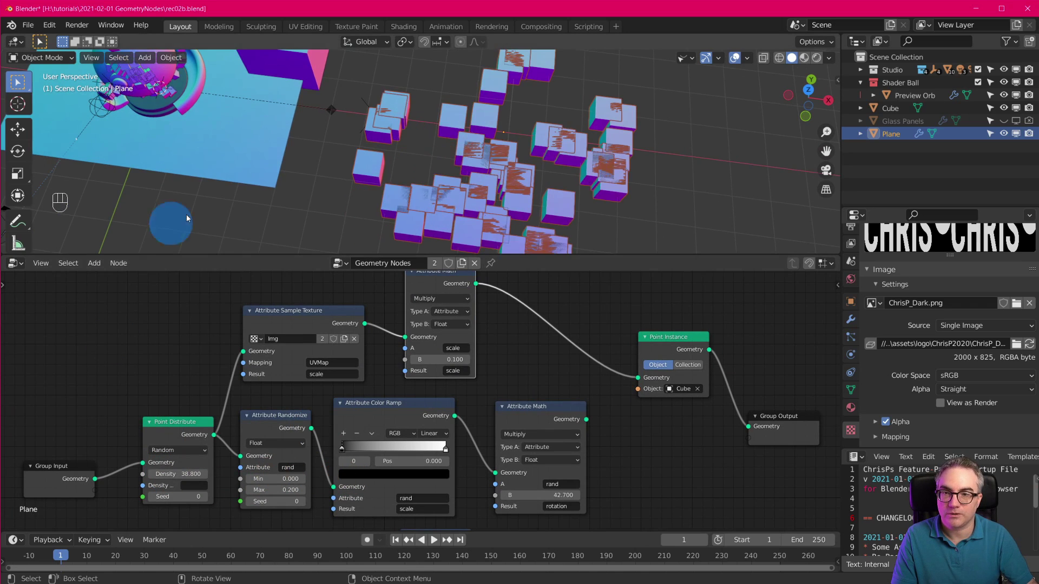
{"action": "middle_click_drag", "start_coordinate": [169, 220], "coordinate": [467, 136]}
{"action": "scroll", "coordinate": [406, 186], "scroll_direction": "up", "scroll_amount": 1}
{"action": "scroll", "coordinate": [248, 107], "scroll_direction": "up", "scroll_amount": 4}
{"action": "middle_click_drag", "start_coordinate": [341, 133], "coordinate": [374, 188], "text": "shift"}
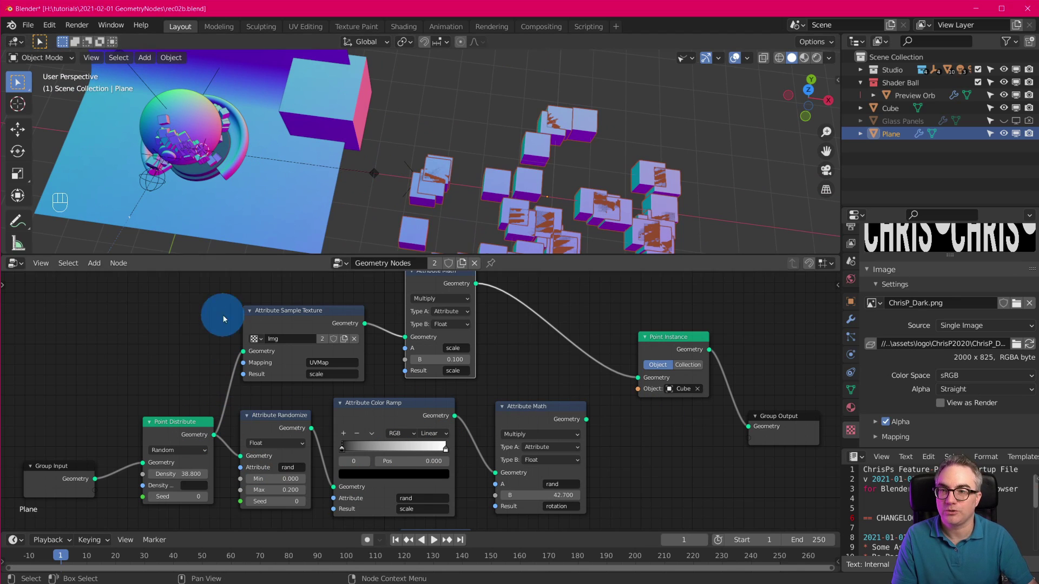
{"action": "middle_click_drag", "start_coordinate": [173, 142], "coordinate": [224, 181]}
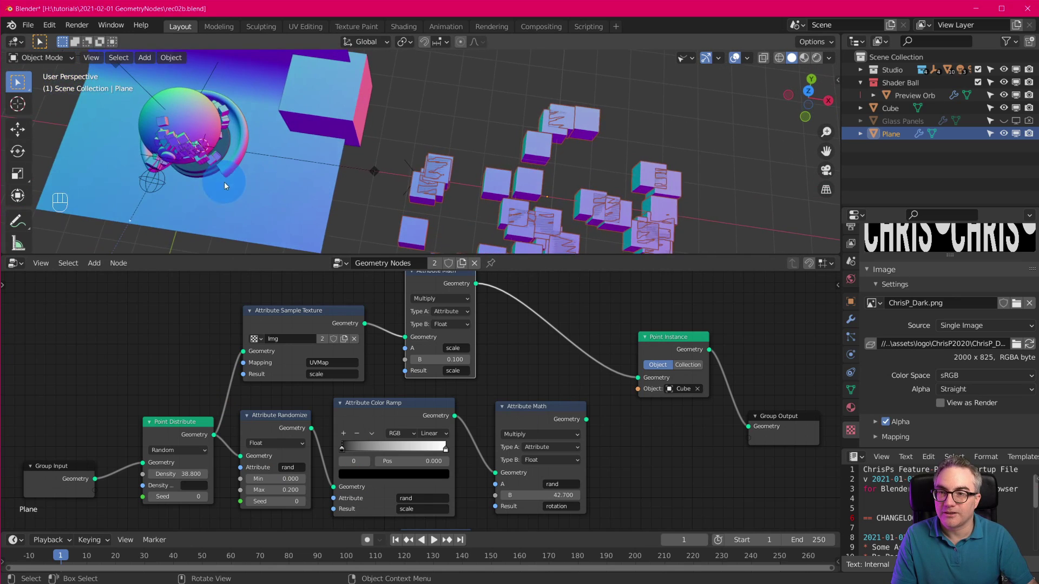
{"action": "middle_click_drag", "start_coordinate": [652, 161], "coordinate": [545, 203], "text": "shift"}
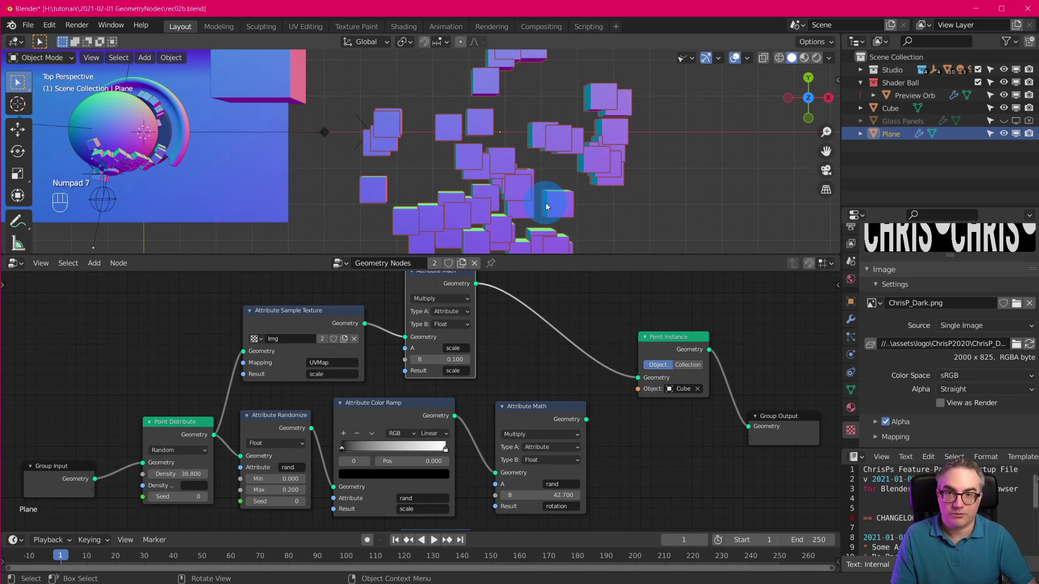
Step: In top view, raise the Point Distribute density to about 96.2 and set the sampled scale's multiplier B to 0.03
{"action": "key", "text": "KP_7"}
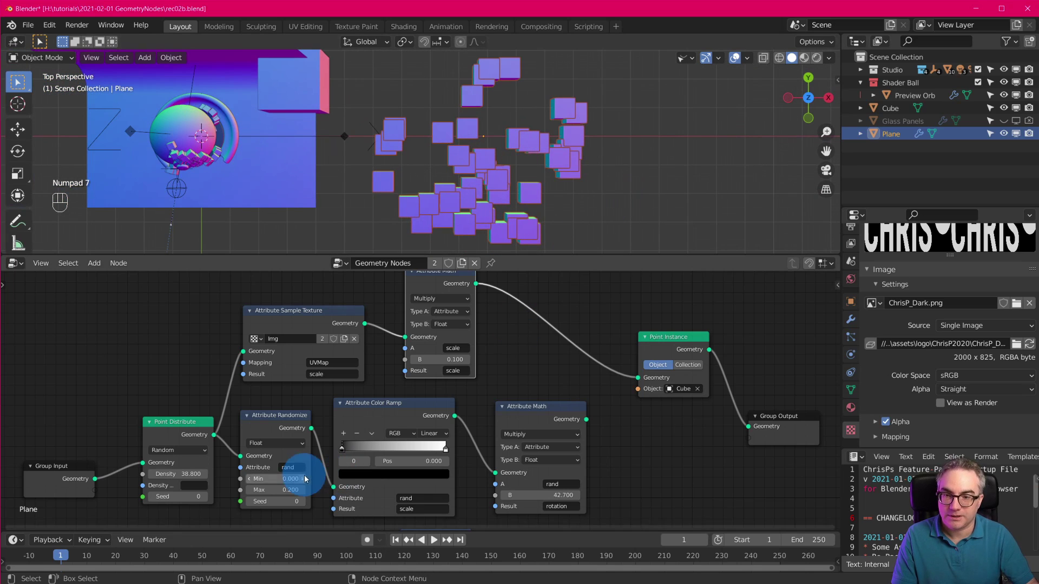
{"action": "left_click_drag", "start_coordinate": [166, 474], "coordinate": [429, 501]}
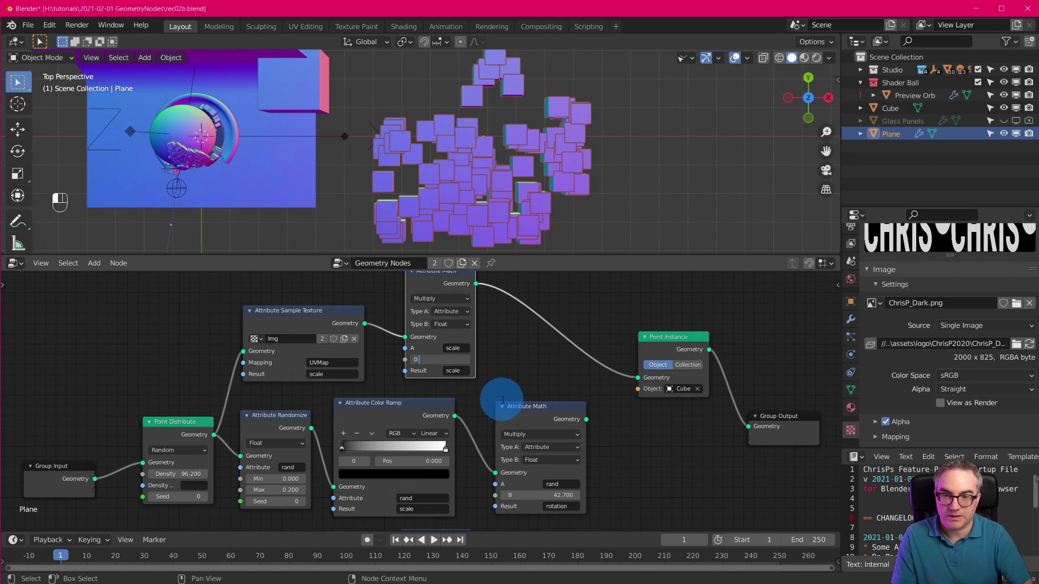
{"action": "key", "text": "Return"}
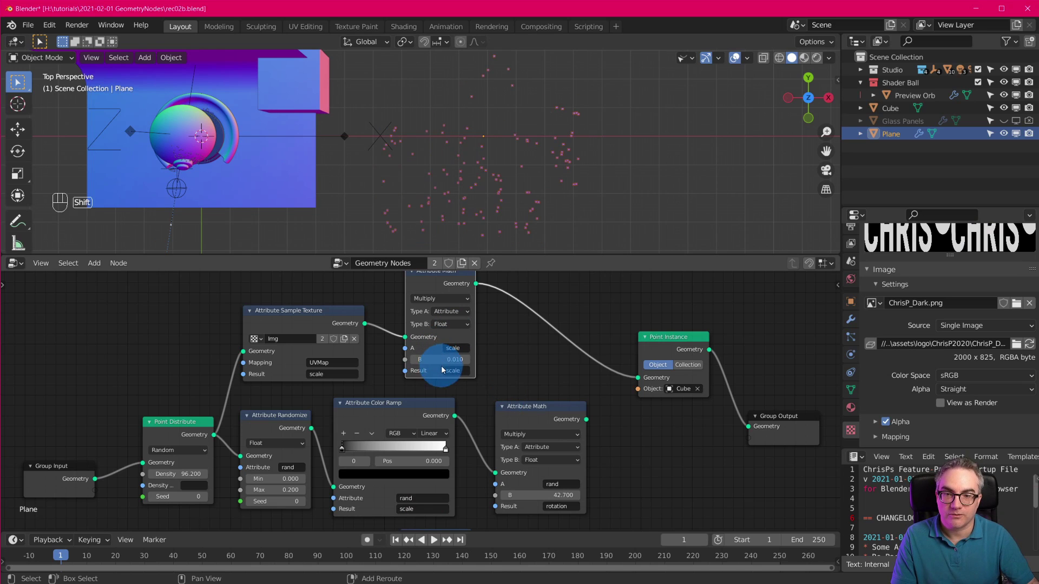
{"action": "key", "text": "Return"}
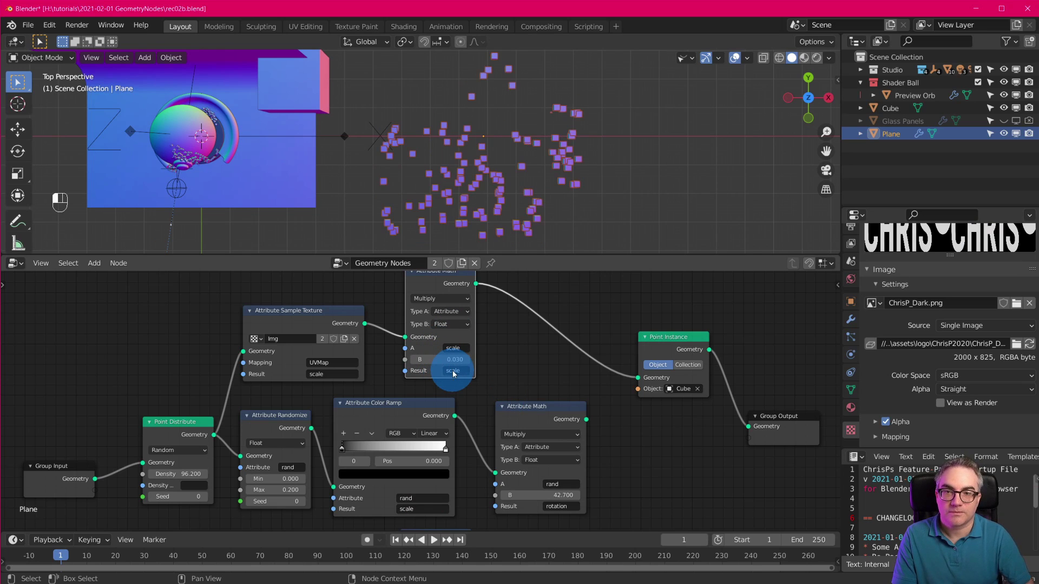
Step: Raise the Point Distribute density to about 793.5 so the cubes trace the logo image on the plane
{"action": "scroll", "coordinate": [547, 178], "scroll_direction": "up", "scroll_amount": 4}
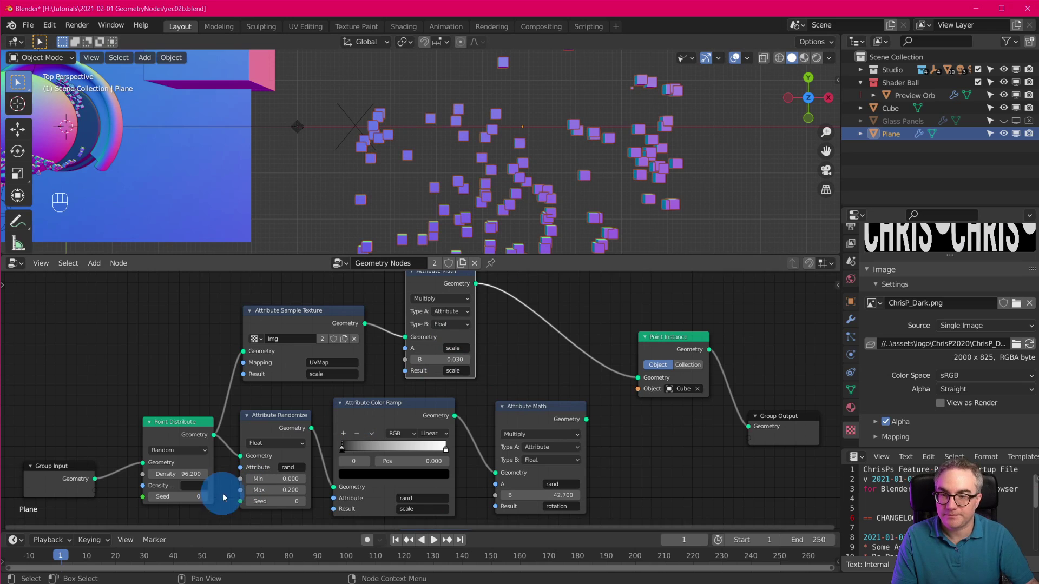
{"action": "left_click_drag", "start_coordinate": [168, 474], "coordinate": [326, 346]}
{"action": "scroll", "coordinate": [517, 162], "scroll_direction": "down", "scroll_amount": 4}
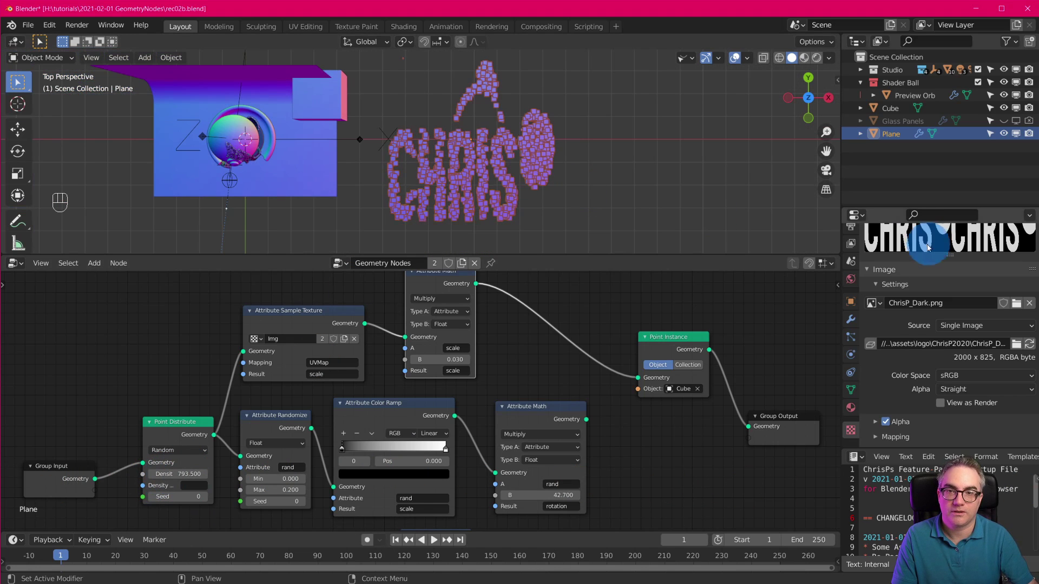
{"action": "middle_click_drag", "start_coordinate": [933, 296], "coordinate": [943, 420]}
{"action": "scroll", "coordinate": [529, 199], "scroll_direction": "up", "scroll_amount": 4}
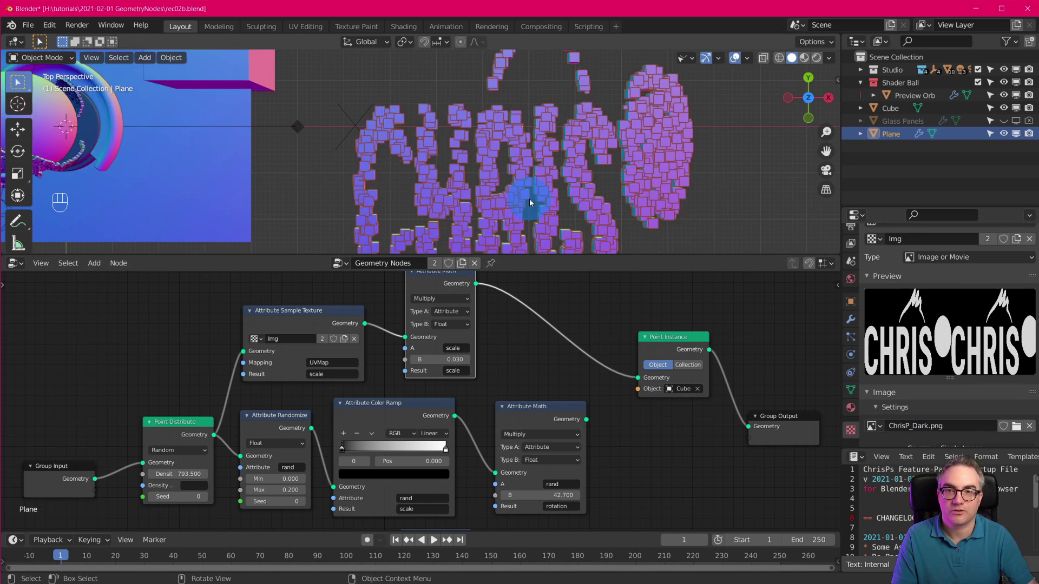
{"action": "scroll", "coordinate": [275, 402], "scroll_direction": "up", "scroll_amount": 1}
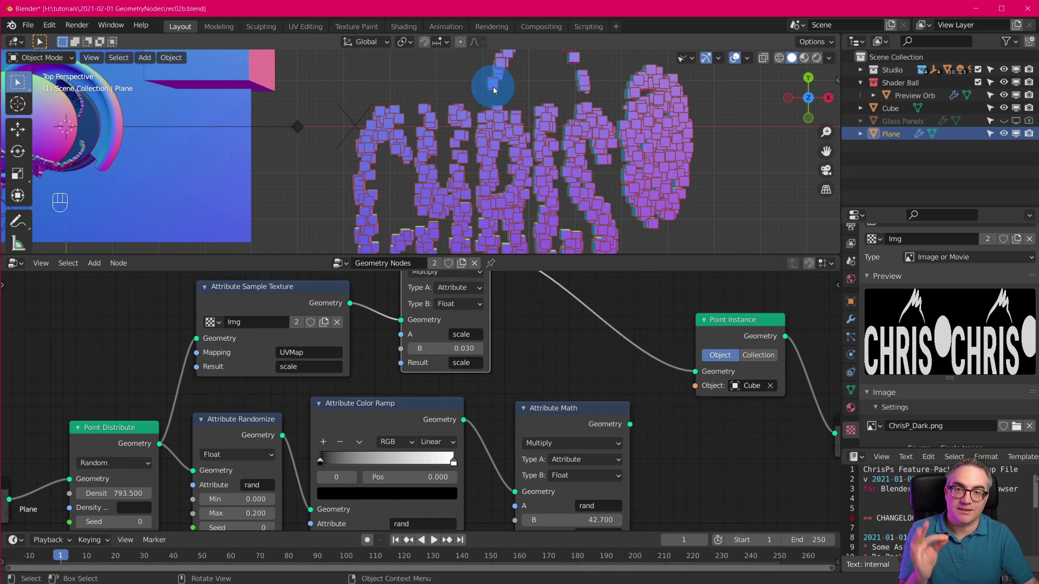
Step: Examine the cube-traced logo on the plane from above and at an angle
{"action": "scroll", "coordinate": [441, 108], "scroll_direction": "down", "scroll_amount": 4}
{"action": "scroll", "coordinate": [448, 122], "scroll_direction": "up", "scroll_amount": 3}
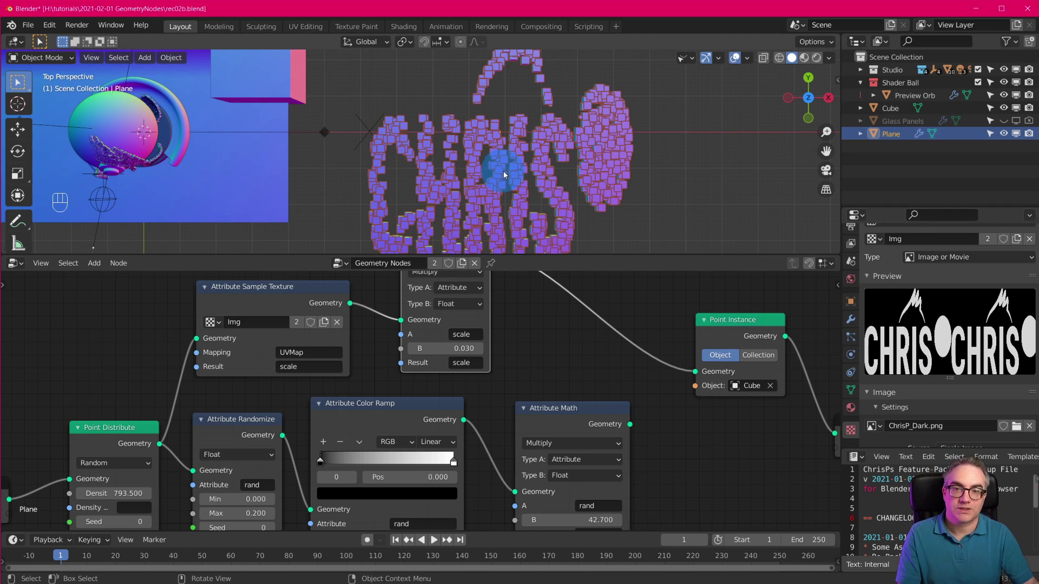
{"action": "scroll", "coordinate": [503, 171], "scroll_direction": "up", "scroll_amount": 3}
{"action": "scroll", "coordinate": [552, 171], "scroll_direction": "down", "scroll_amount": 4}
{"action": "scroll", "coordinate": [622, 202], "scroll_direction": "up", "scroll_amount": 1}
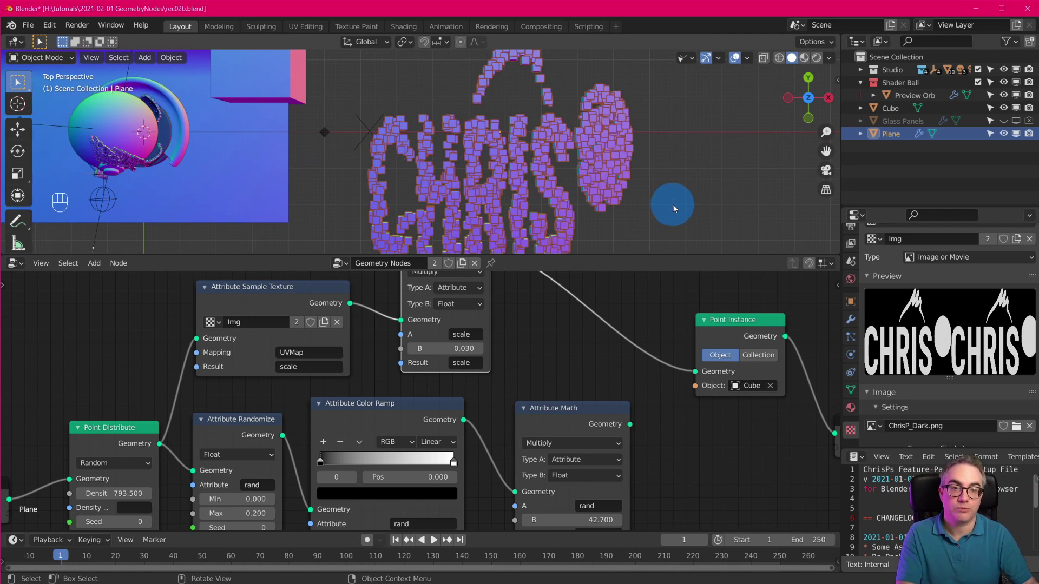
{"action": "middle_click_drag", "start_coordinate": [673, 209], "coordinate": [538, 201]}
{"action": "scroll", "coordinate": [529, 366], "scroll_direction": "down", "scroll_amount": 1}
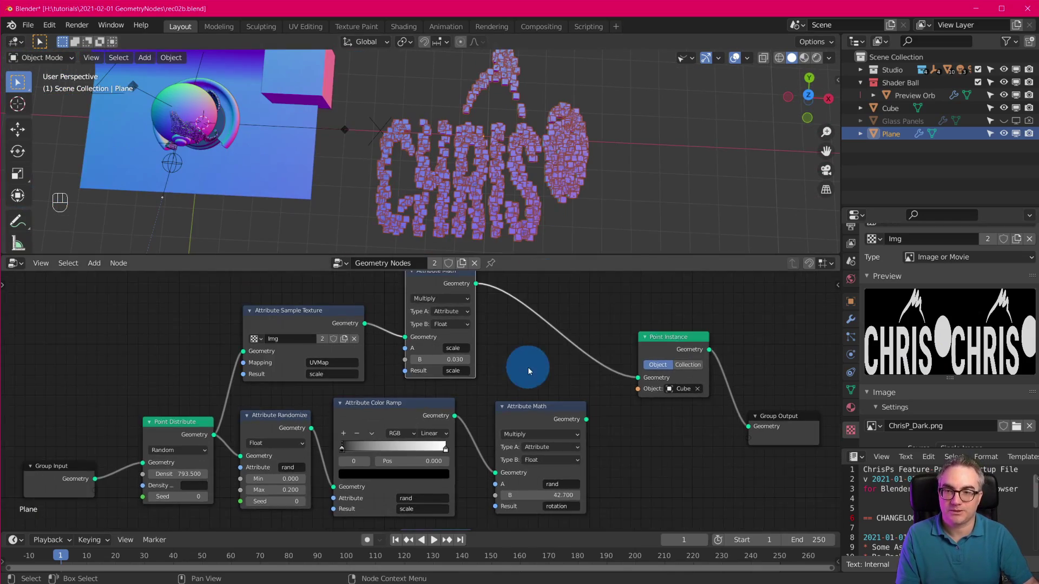
Step: Spread out the node tree by moving Group Input and Point Distribute away from Point Instance and Group Output
{"action": "middle_click_drag", "start_coordinate": [516, 367], "coordinate": [524, 429]}
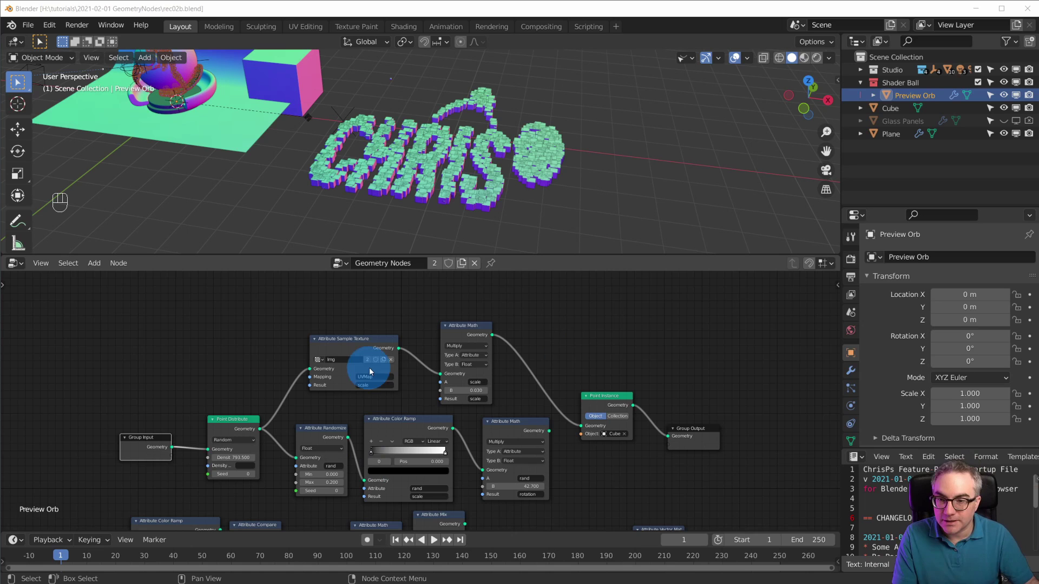
{"action": "left_click_drag", "start_coordinate": [147, 442], "coordinate": [77, 373]}
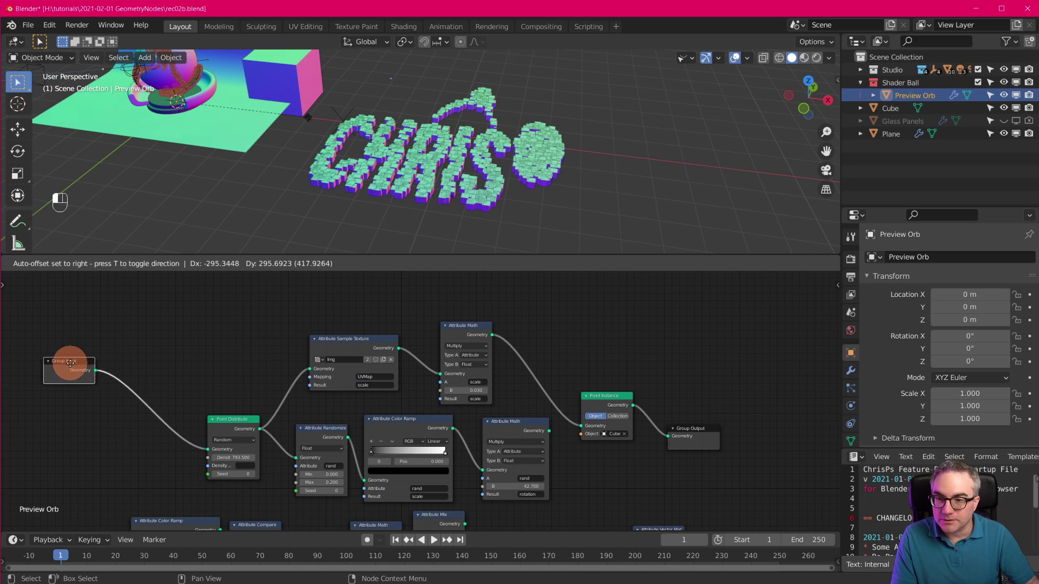
{"action": "left_click", "coordinate": [455, 385]}
{"action": "left_click_drag", "start_coordinate": [245, 456], "coordinate": [176, 382]}
{"action": "left_click_drag", "start_coordinate": [705, 471], "coordinate": [758, 440]}
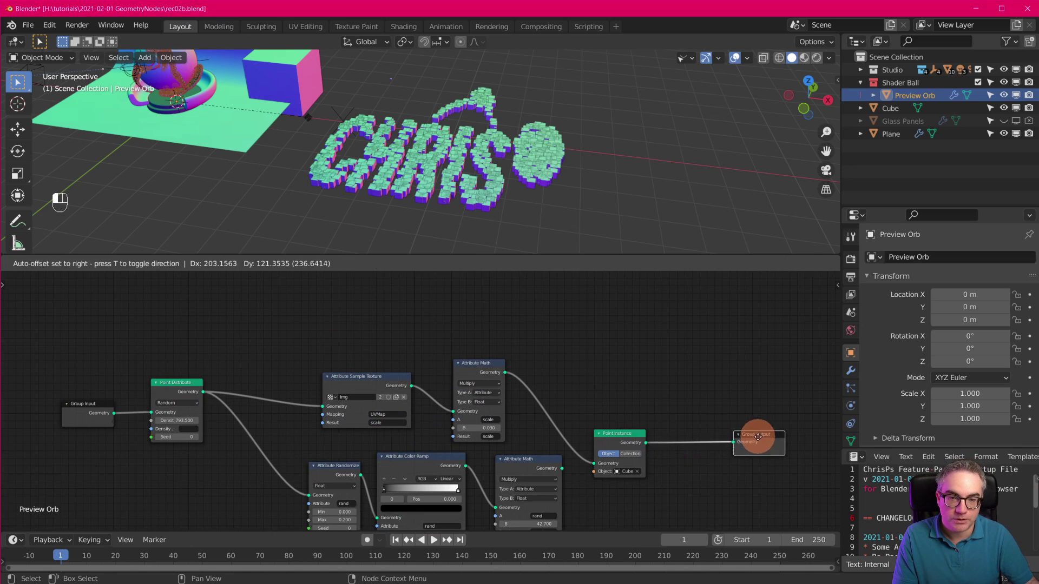
{"action": "left_click_drag", "start_coordinate": [631, 436], "coordinate": [697, 408]}
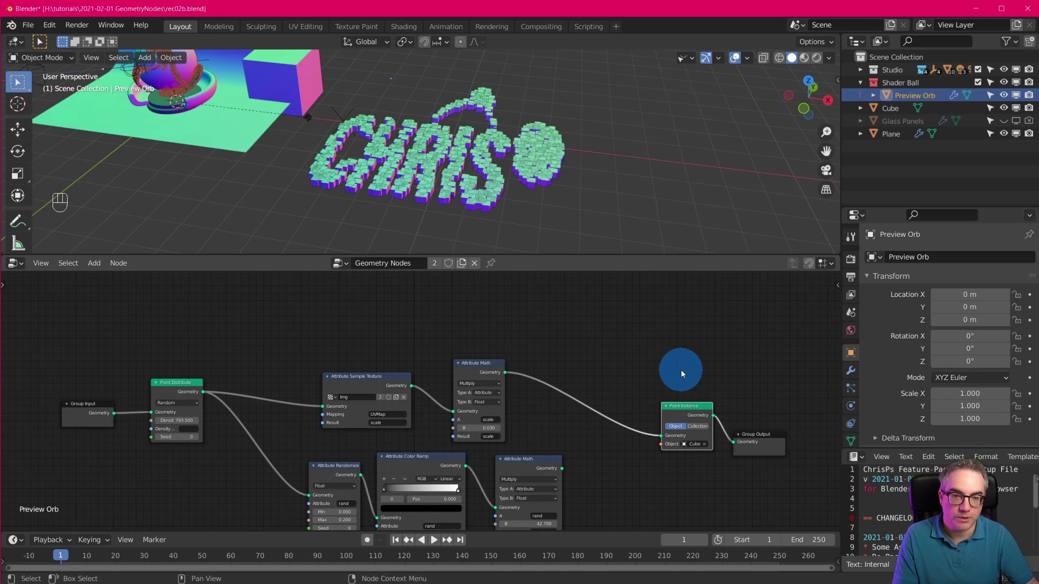
Step: Connect Point Distribute's geometry directly to Point Instance, bypassing the Attribute Sample Texture and Attribute Math nodes
{"action": "scroll", "coordinate": [676, 366], "scroll_direction": "up", "scroll_amount": 2}
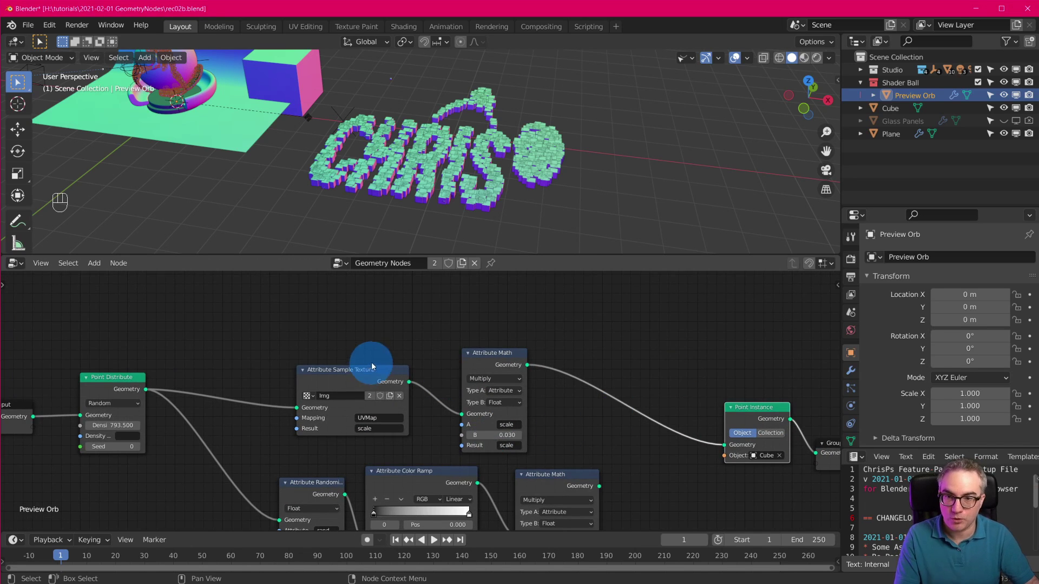
{"action": "middle_click_drag", "start_coordinate": [380, 348], "coordinate": [370, 409]}
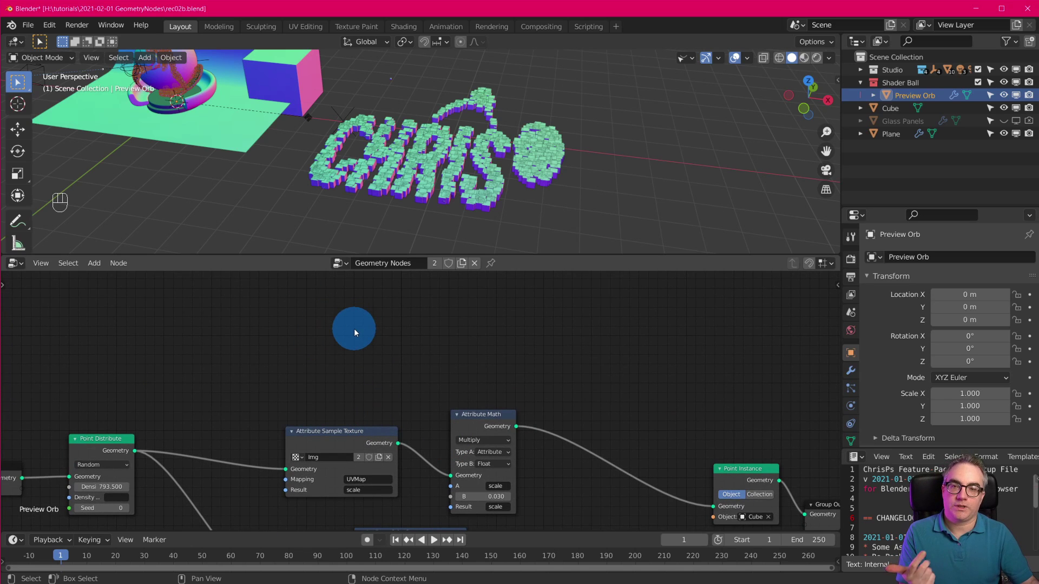
{"action": "scroll", "coordinate": [216, 449], "scroll_direction": "down", "scroll_amount": 1}
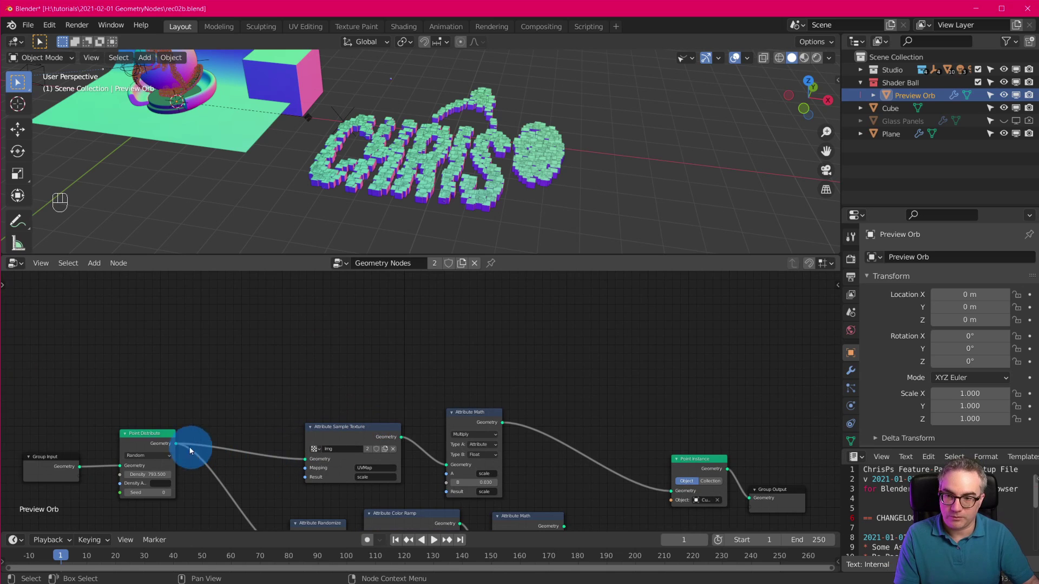
{"action": "left_click_drag", "start_coordinate": [177, 448], "coordinate": [669, 492]}
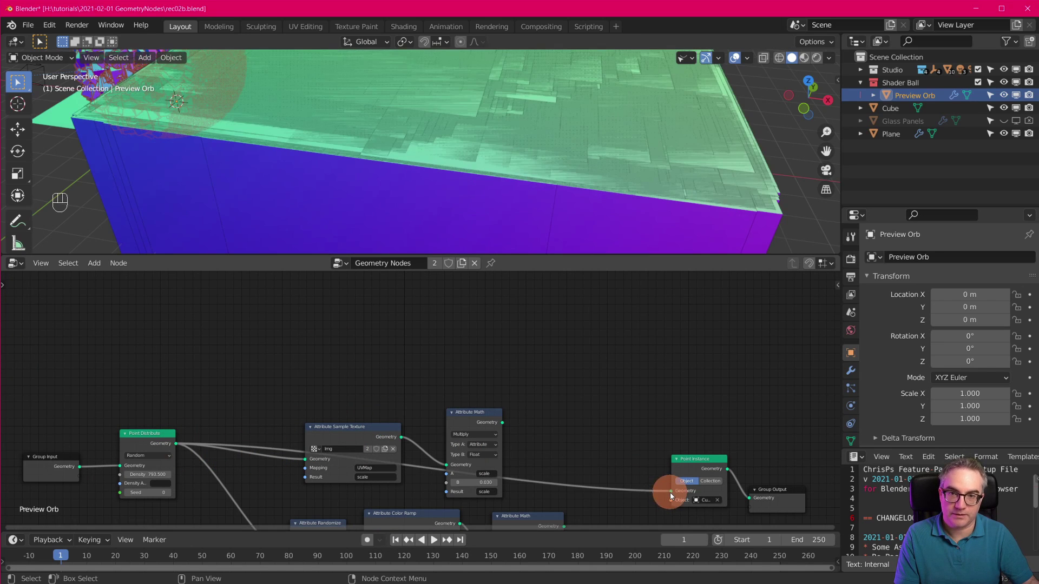
{"action": "scroll", "coordinate": [535, 199], "scroll_direction": "down", "scroll_amount": 3}
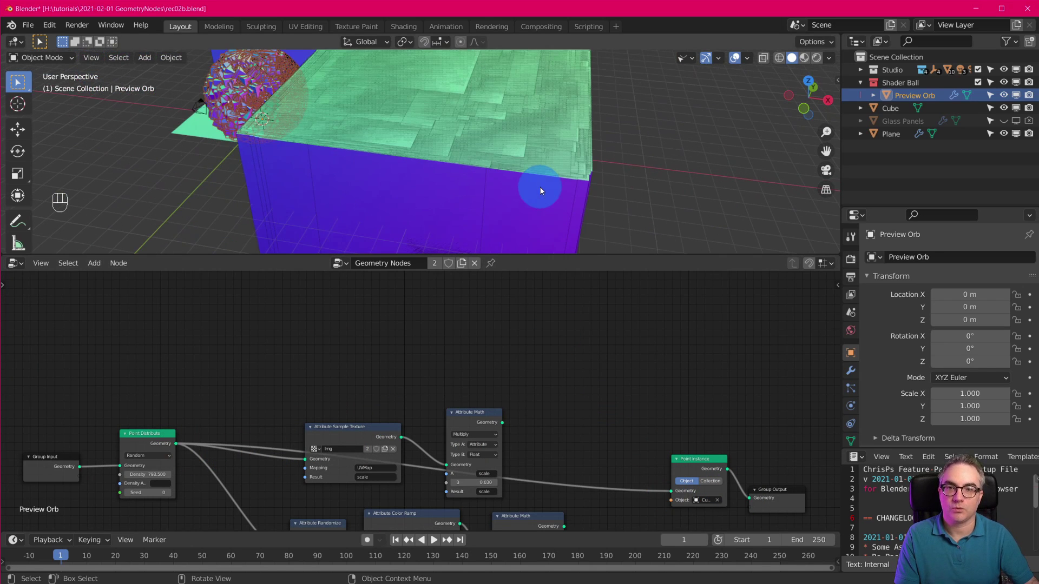
Step: Scale the Cube's mesh down in Edit Mode so its instances become small cubes covering the plane
{"action": "left_click", "coordinate": [890, 108]}
{"action": "middle_click_drag", "start_coordinate": [346, 132], "coordinate": [487, 99]}
{"action": "key", "text": "Tab"}
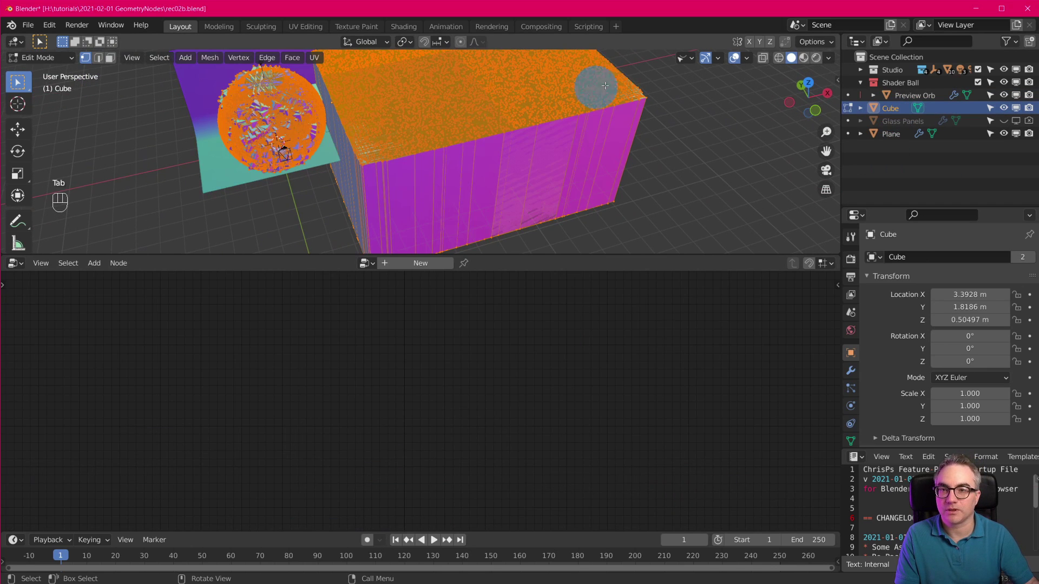
{"action": "key", "text": "s"}
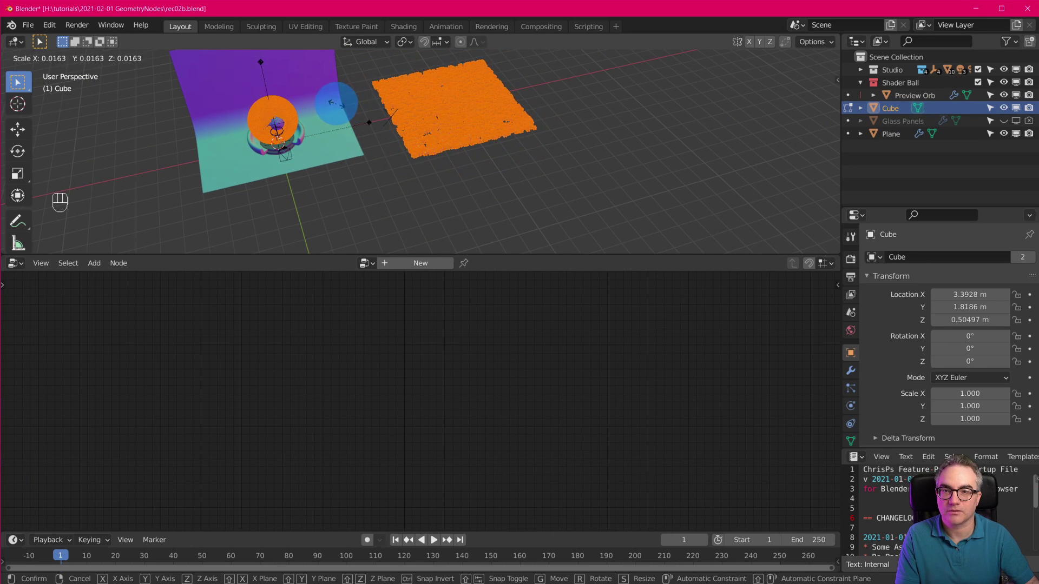
{"action": "left_click", "coordinate": [519, 157]}
{"action": "scroll", "coordinate": [527, 160], "scroll_direction": "up", "scroll_amount": 5}
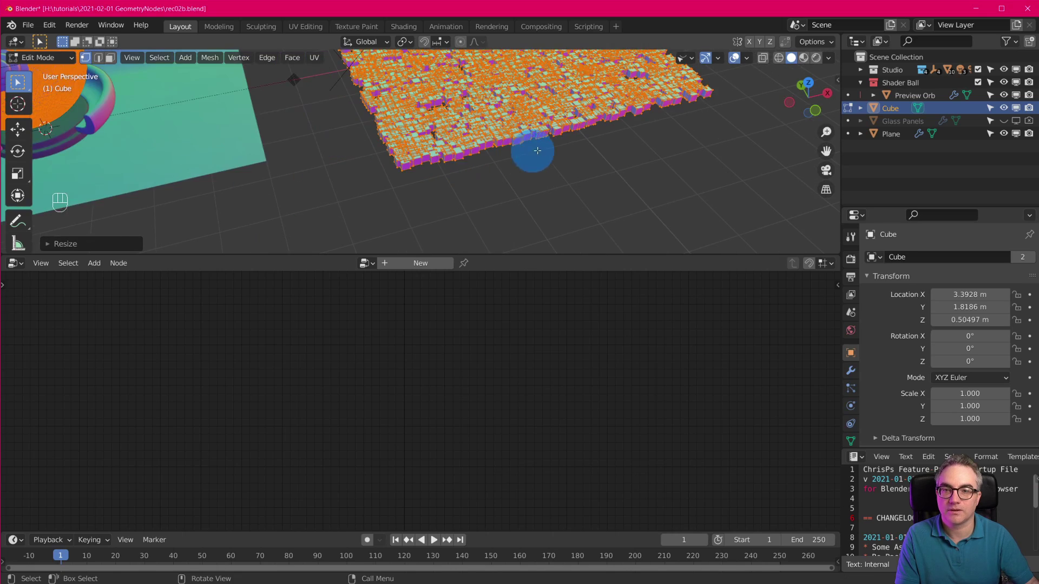
{"action": "middle_click_drag", "start_coordinate": [521, 164], "coordinate": [758, 227]}
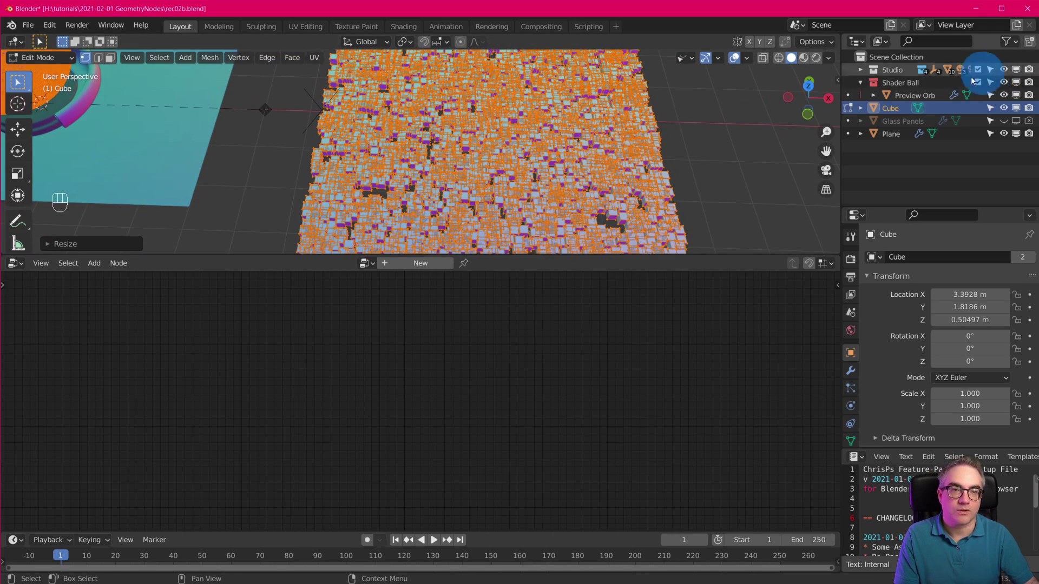
{"action": "key", "text": "Tab"}
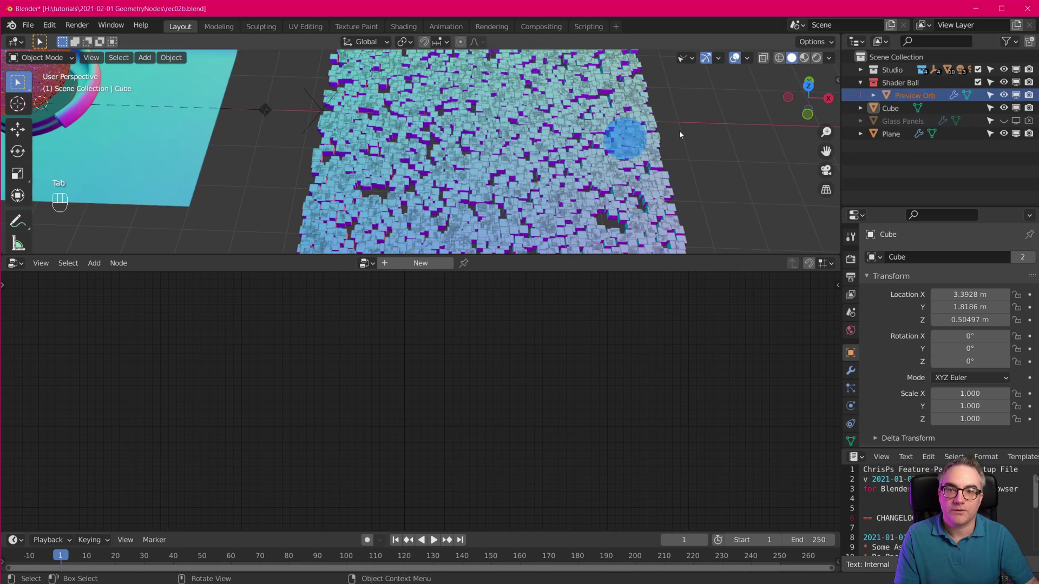
Step: Add a sphere Empty to the scene and move it just beyond the plane, to about X 15.1 m, Y 0.3 m
{"action": "left_click", "coordinate": [912, 96]}
{"action": "mouse_move", "coordinate": [489, 439]}
{"action": "middle_mouse_down"}
{"action": "mouse_move", "coordinate": [489, 425]}
{"action": "mouse_move", "coordinate": [502, 445]}
{"action": "middle_mouse_up"}
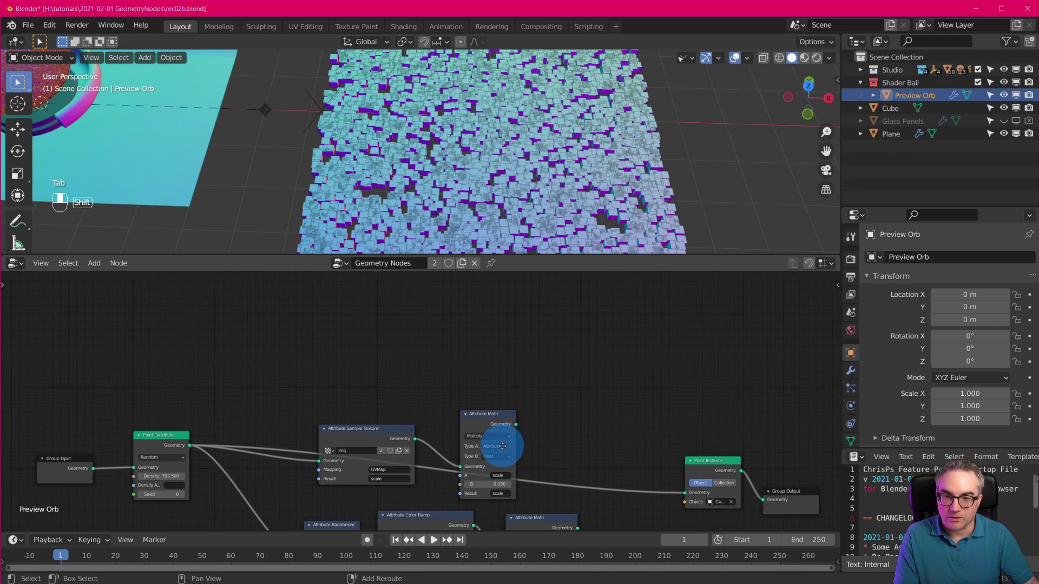
{"action": "scroll", "coordinate": [350, 399], "scroll_direction": "up", "scroll_amount": 3}
{"action": "scroll", "coordinate": [325, 382], "scroll_direction": "up", "scroll_amount": 1}
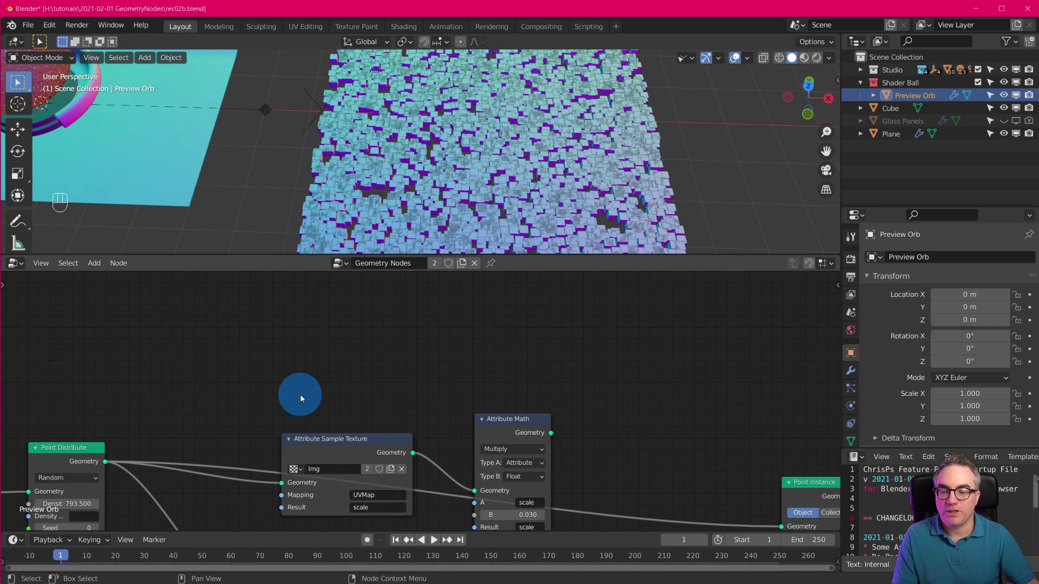
{"action": "key", "text": "shift+a"}
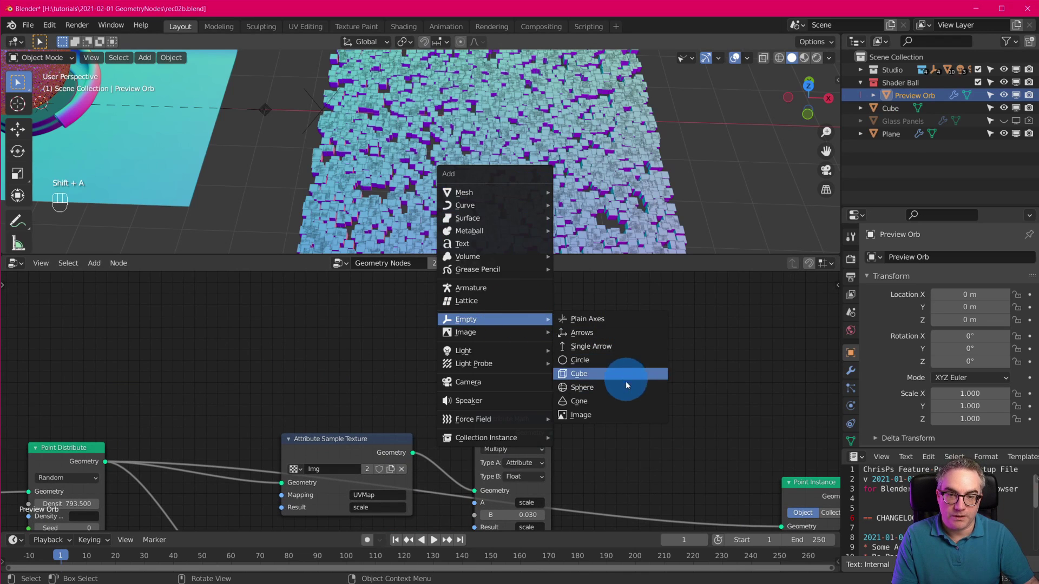
{"action": "left_click", "coordinate": [625, 385]}
{"action": "scroll", "coordinate": [540, 168], "scroll_direction": "down", "scroll_amount": 3}
{"action": "key", "text": "g"}
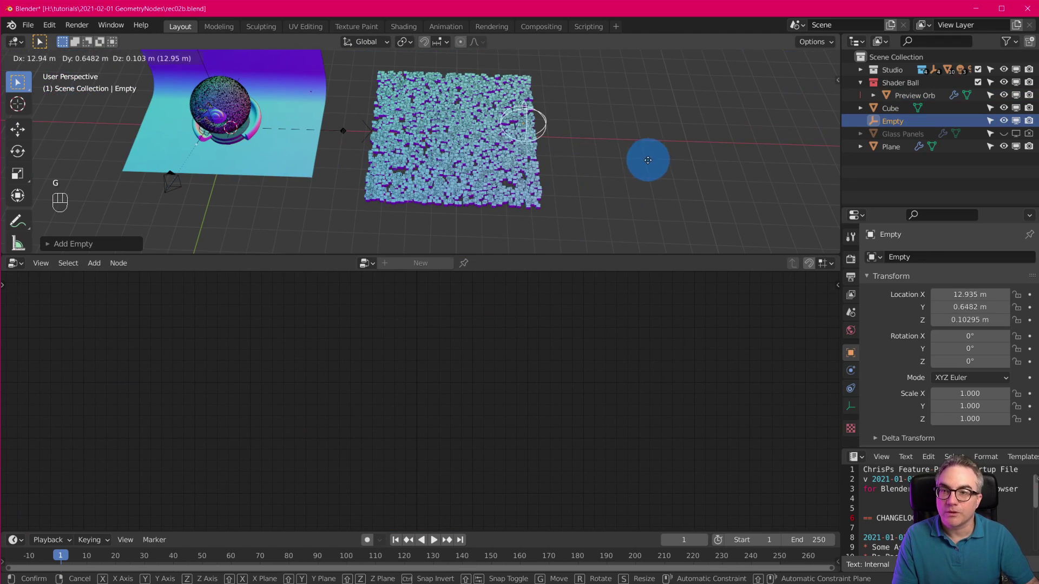
{"action": "left_click", "coordinate": [697, 179]}
{"action": "scroll", "coordinate": [654, 156], "scroll_direction": "up", "scroll_amount": 4}
{"action": "middle_click_drag", "start_coordinate": [661, 192], "coordinate": [619, 201], "text": "shift"}
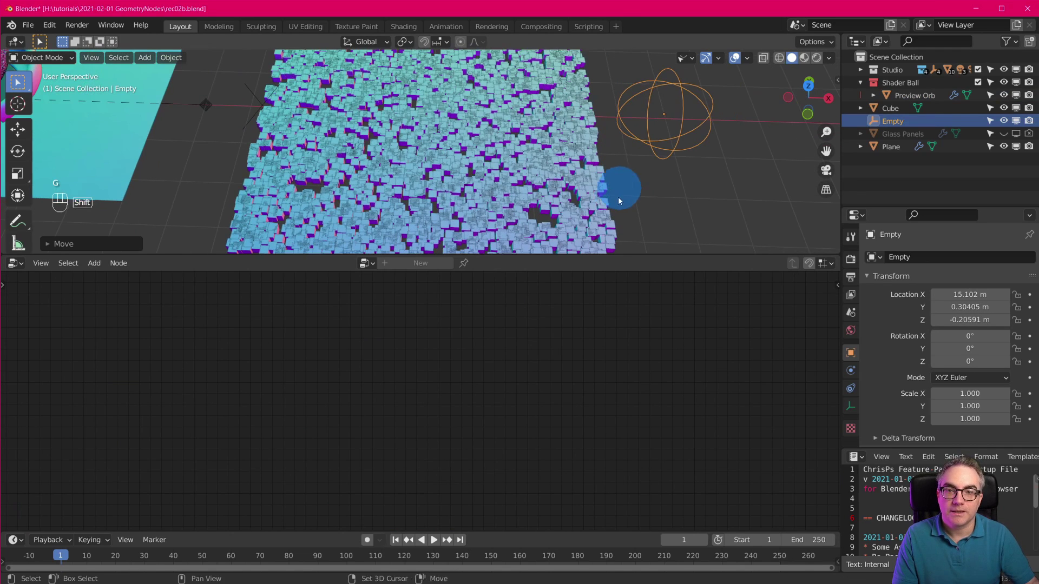
Step: Add an Attribute Vector Math node to the Preview Orb's node tree, above the Attribute Sample Texture node
{"action": "left_click", "coordinate": [914, 95]}
{"action": "left_click", "coordinate": [357, 287]}
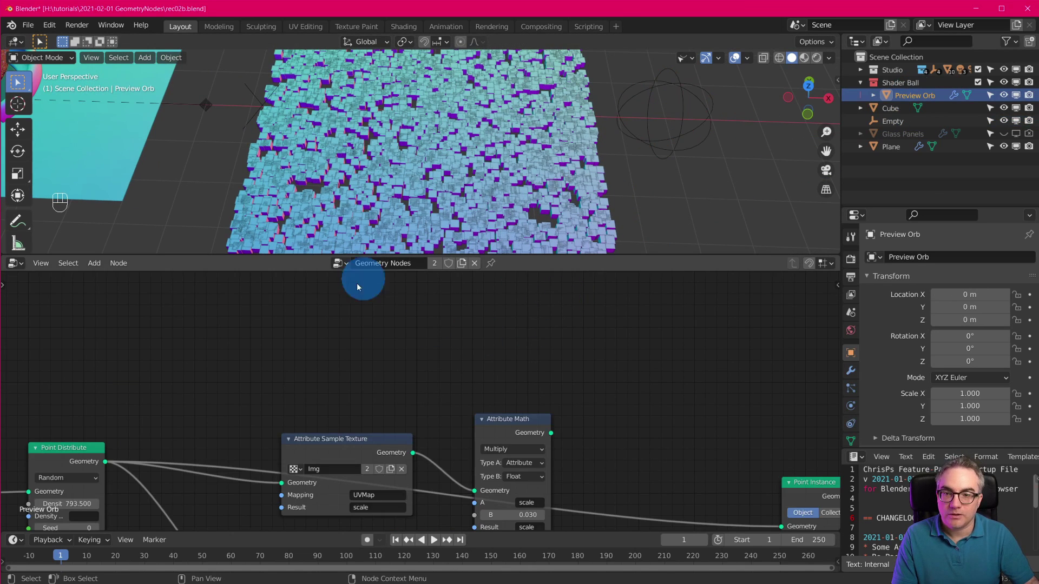
{"action": "key", "text": "Home"}
{"action": "key", "text": "shift+a"}
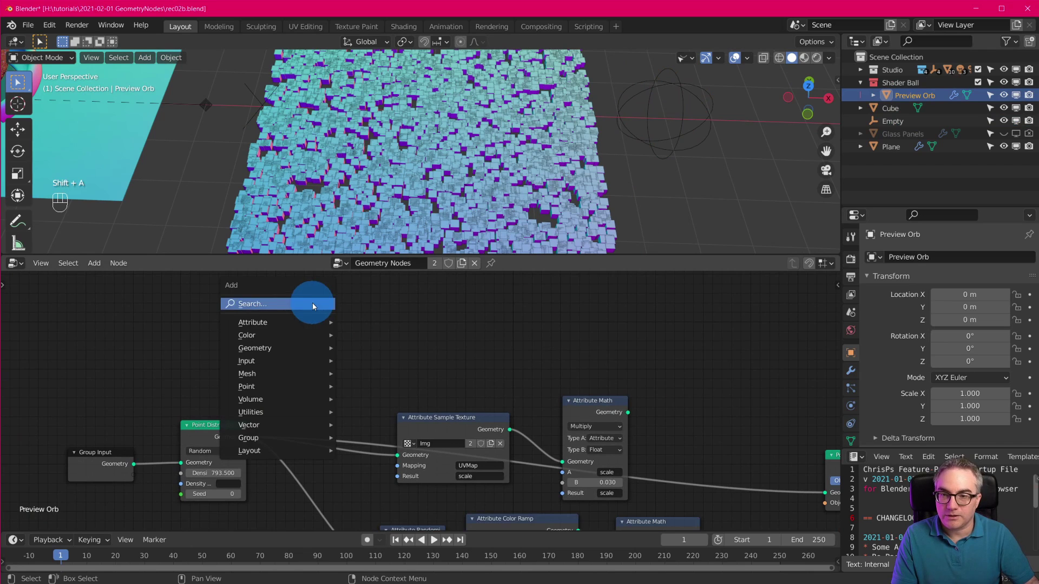
{"action": "mouse_move", "coordinate": [302, 321]}
{"action": "left_click", "coordinate": [428, 417]}
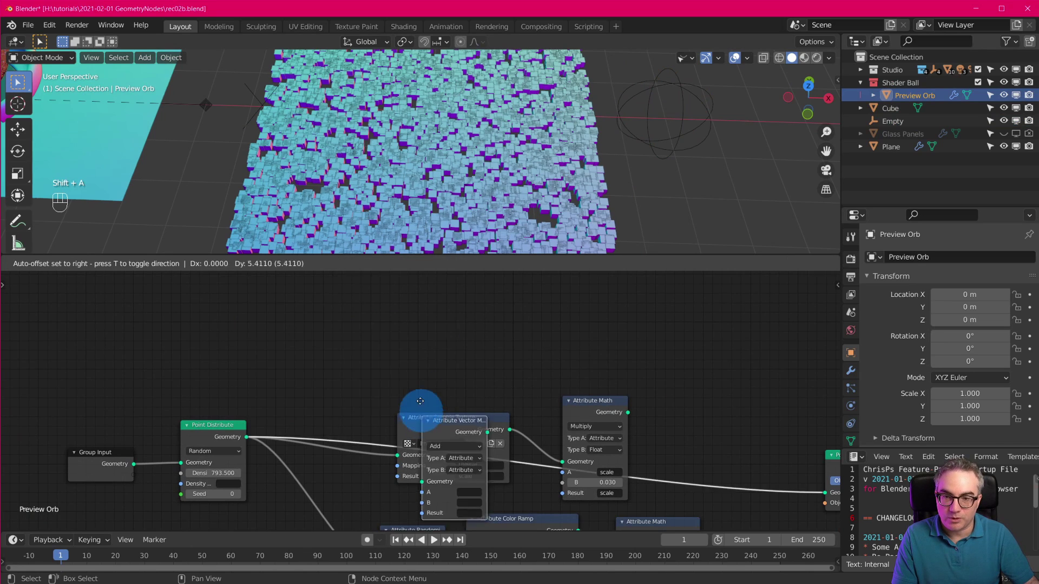
{"action": "left_click", "coordinate": [381, 284]}
{"action": "scroll", "coordinate": [458, 361], "scroll_direction": "up", "scroll_amount": 3}
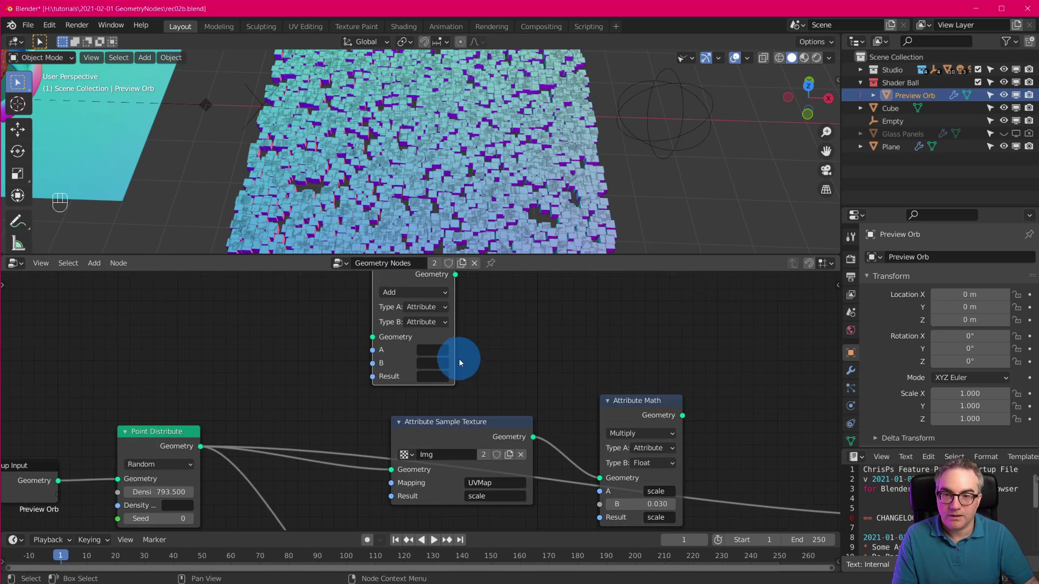
{"action": "middle_click_drag", "start_coordinate": [528, 351], "coordinate": [523, 385]}
Step: Add an Object Info node beside the Attribute Vector Math node and set its object to Empty
{"action": "key", "text": "shift+a"}
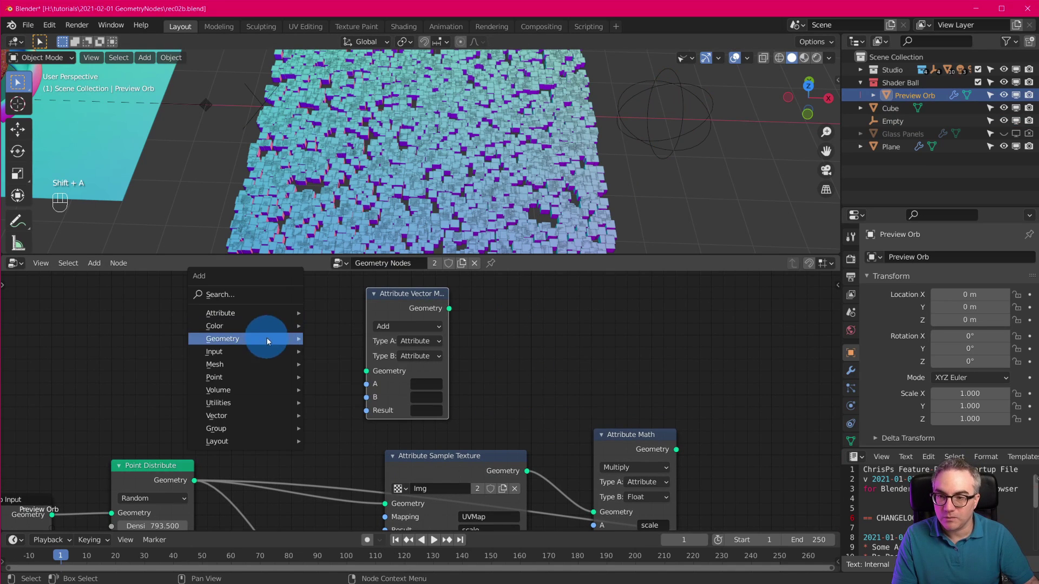
{"action": "mouse_move", "coordinate": [267, 351]}
{"action": "left_click", "coordinate": [360, 350]}
{"action": "left_click", "coordinate": [239, 343]}
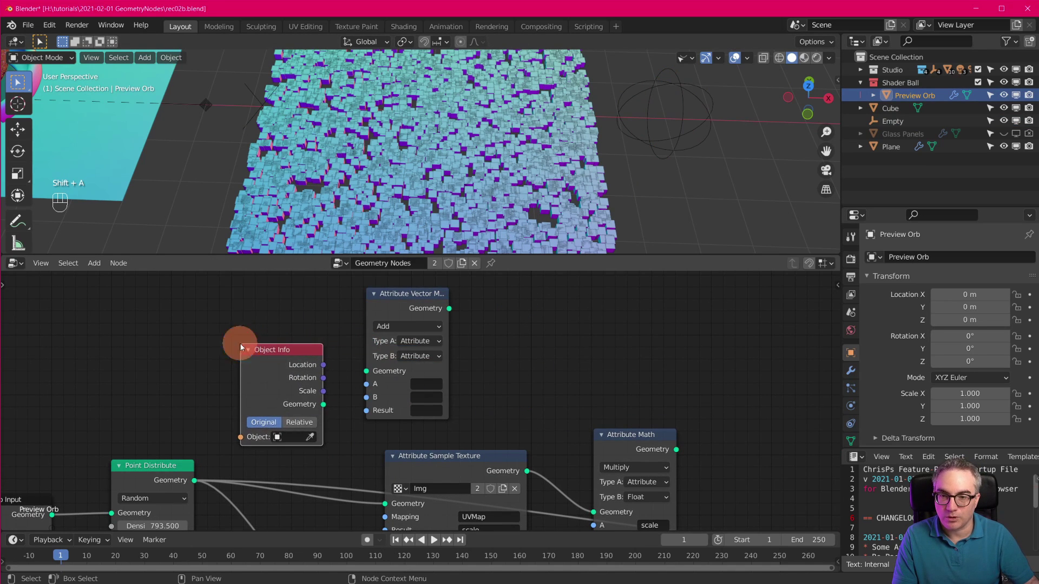
{"action": "left_click", "coordinate": [291, 441]}
{"action": "type", "text": "e"}
{"action": "left_click", "coordinate": [292, 456]}
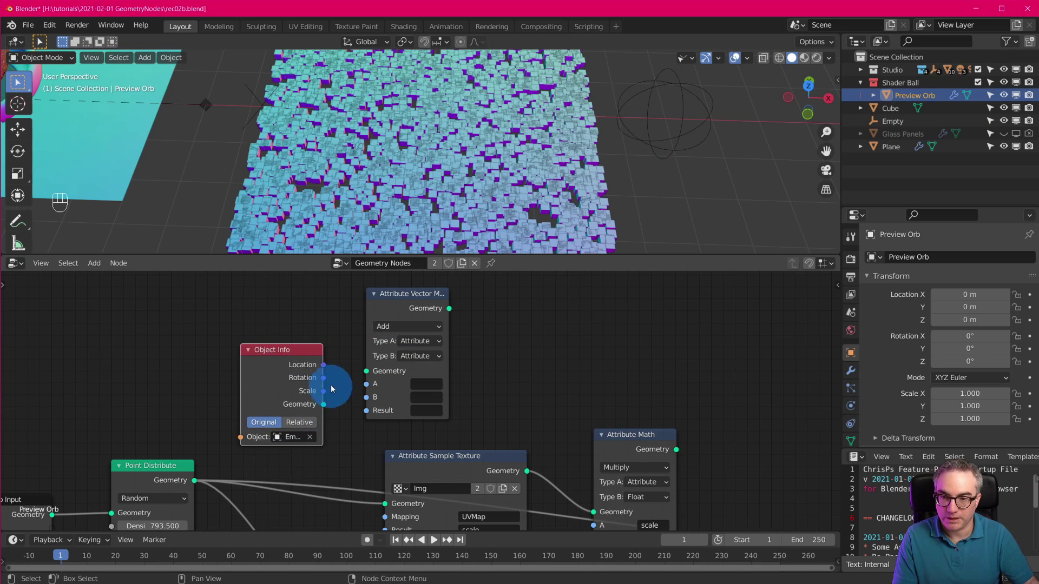
Step: Set the vector math's Type B to Vector, link Object Info's Location to B, and enter position for A
{"action": "left_click", "coordinate": [422, 356]}
{"action": "left_click", "coordinate": [418, 384]}
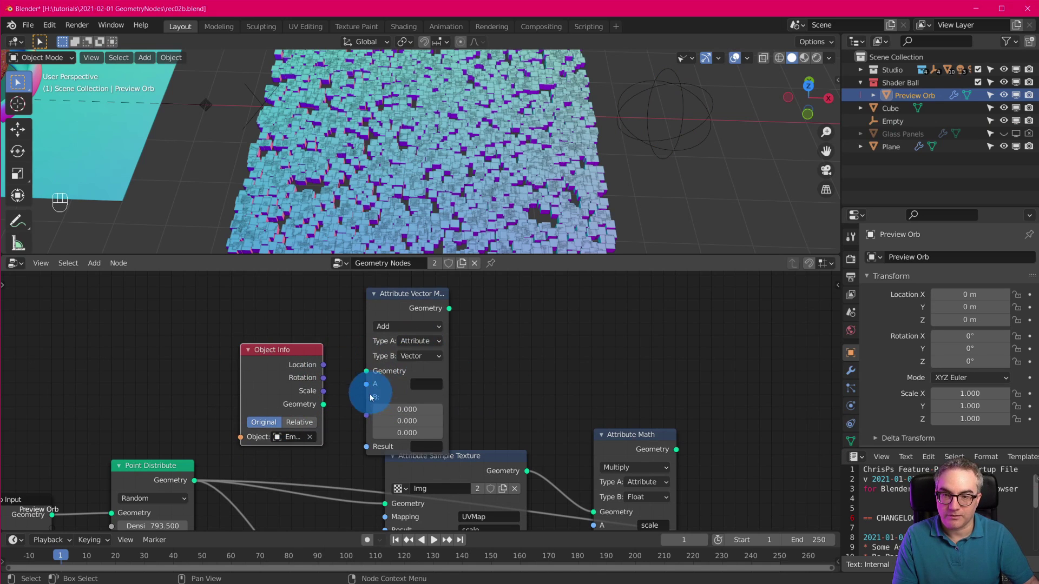
{"action": "left_click_drag", "start_coordinate": [366, 415], "coordinate": [306, 363]}
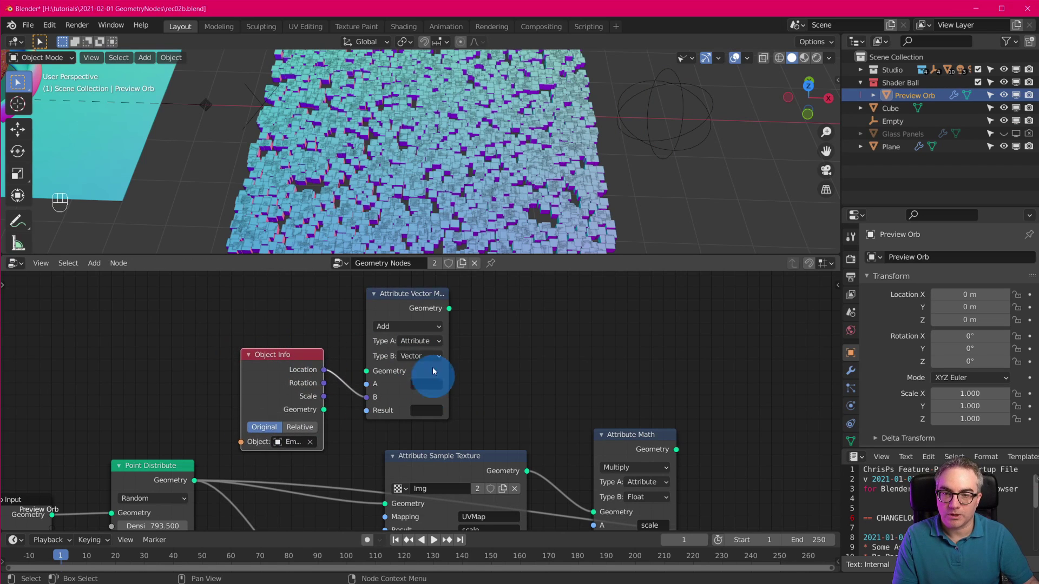
{"action": "left_click", "coordinate": [424, 384]}
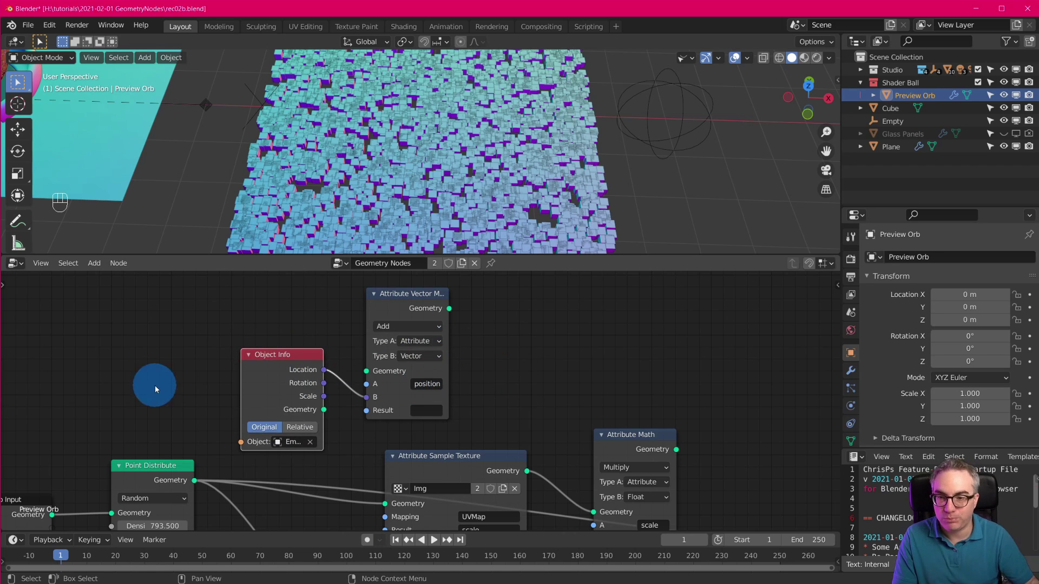
Step: Feed Point Distribute's geometry into the Attribute Vector Math node and set its operation to Distance
{"action": "scroll", "coordinate": [199, 441], "scroll_direction": "down", "scroll_amount": 1}
{"action": "left_click_drag", "start_coordinate": [224, 474], "coordinate": [374, 375]}
{"action": "left_click_drag", "start_coordinate": [309, 371], "coordinate": [269, 332]}
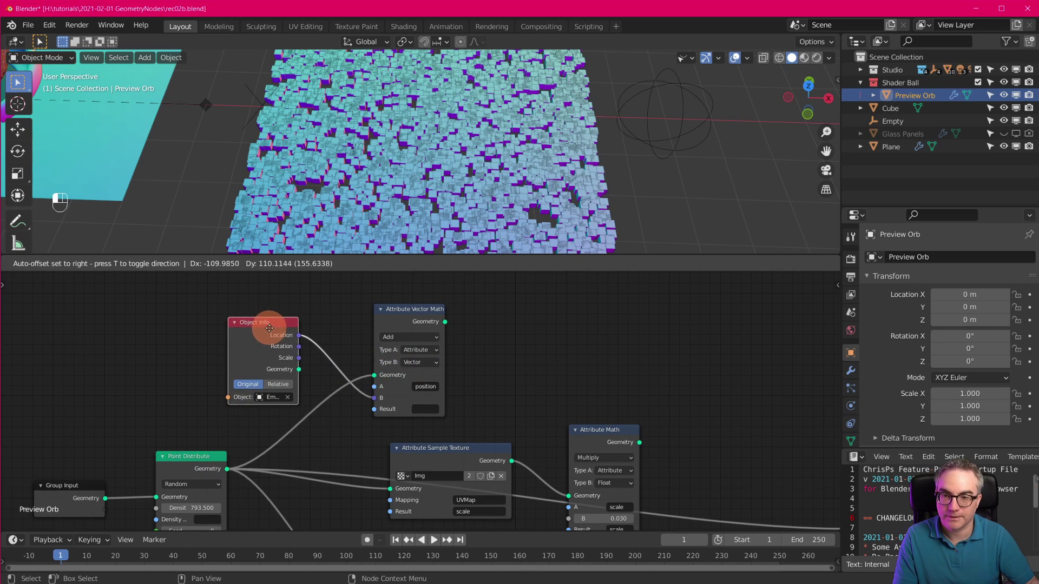
{"action": "scroll", "coordinate": [491, 374], "scroll_direction": "up", "scroll_amount": 1}
{"action": "left_click", "coordinate": [410, 319]}
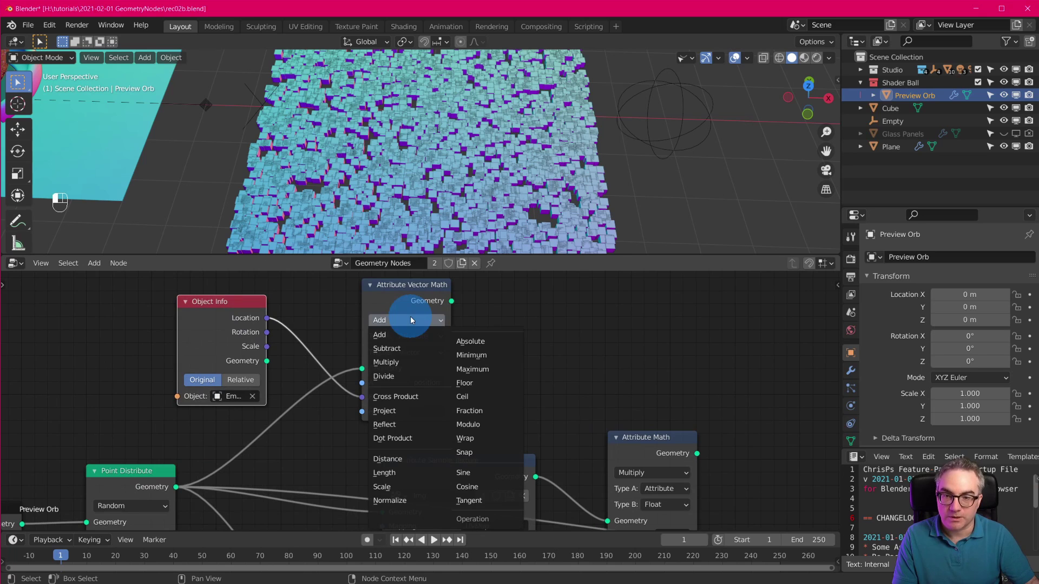
{"action": "left_click", "coordinate": [409, 460]}
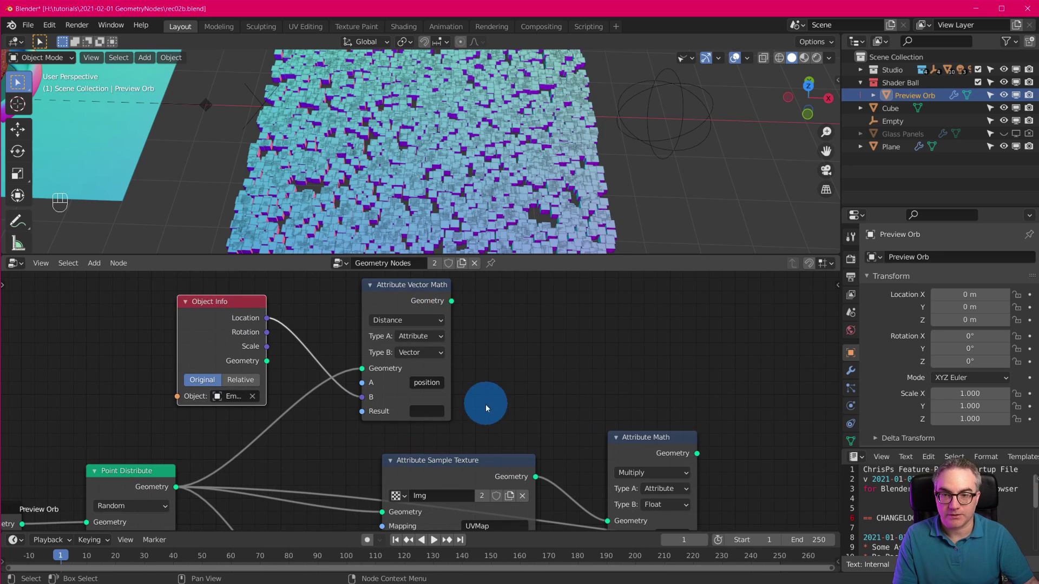
Step: Set the Attribute Vector Math result to scale and link its Geometry output to the Point Instance node
{"action": "left_click", "coordinate": [427, 411]}
{"action": "left_click", "coordinate": [429, 412]}
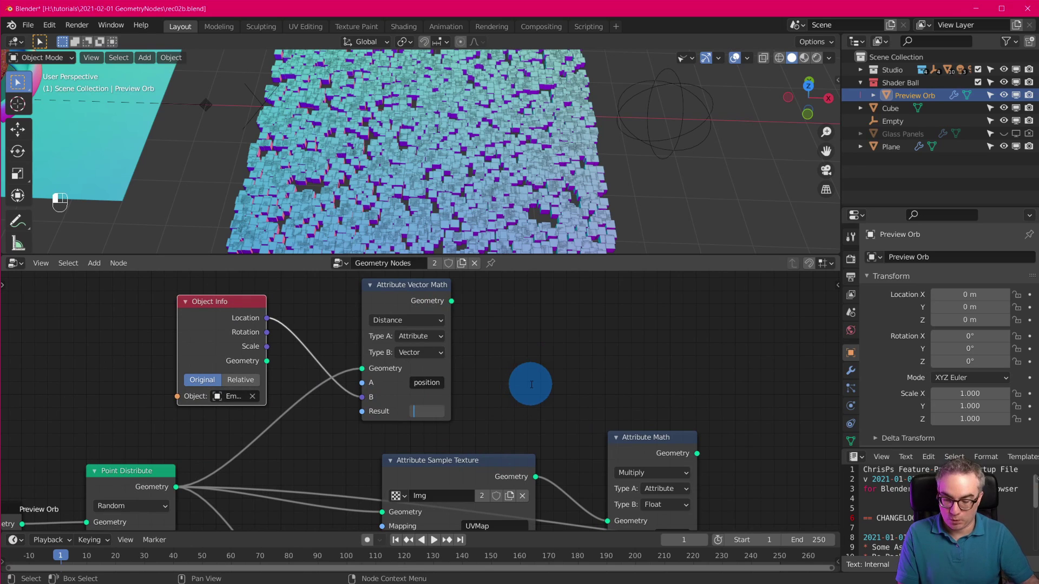
{"action": "scroll", "coordinate": [530, 381], "scroll_direction": "down", "scroll_amount": 3}
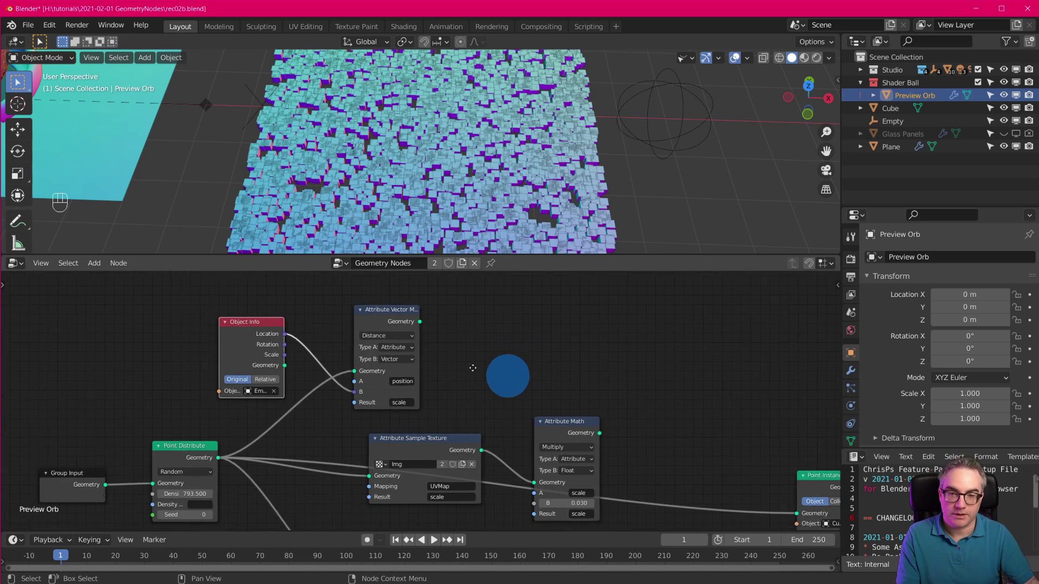
{"action": "left_click_drag", "start_coordinate": [357, 320], "coordinate": [734, 510]}
Step: Move the Point Instance and Group Output nodes up so they sit side by side in the node tree
{"action": "left_click_drag", "start_coordinate": [764, 476], "coordinate": [748, 390]}
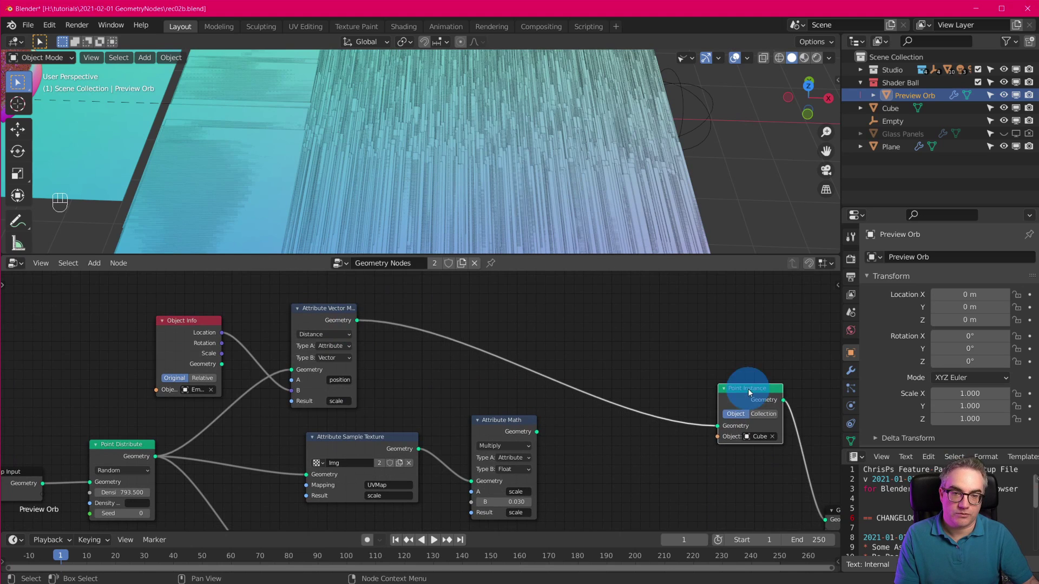
{"action": "scroll", "coordinate": [753, 400], "scroll_direction": "down", "scroll_amount": 3}
{"action": "left_click_drag", "start_coordinate": [763, 488], "coordinate": [749, 406]}
Step: Move the Empty across the cube field and on to the world origin, at about X -0.13 m, Y 0.1 m, Z -0.39 m
{"action": "mouse_move", "coordinate": [471, 173]}
{"action": "middle_mouse_down"}
{"action": "mouse_move", "coordinate": [463, 163]}
{"action": "mouse_move", "coordinate": [485, 174]}
{"action": "middle_mouse_up"}
{"action": "left_click", "coordinate": [635, 119]}
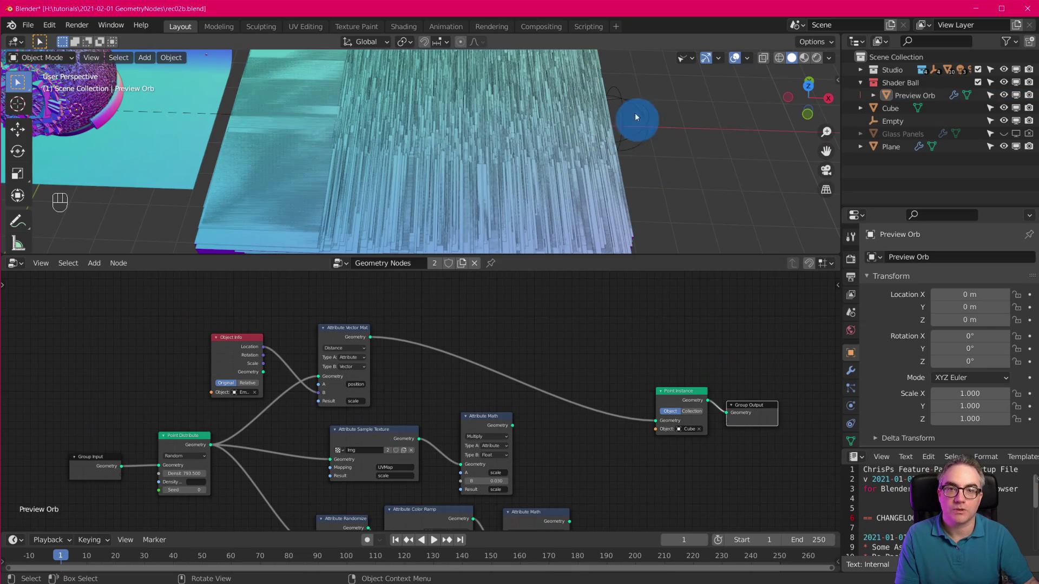
{"action": "key", "text": "g"}
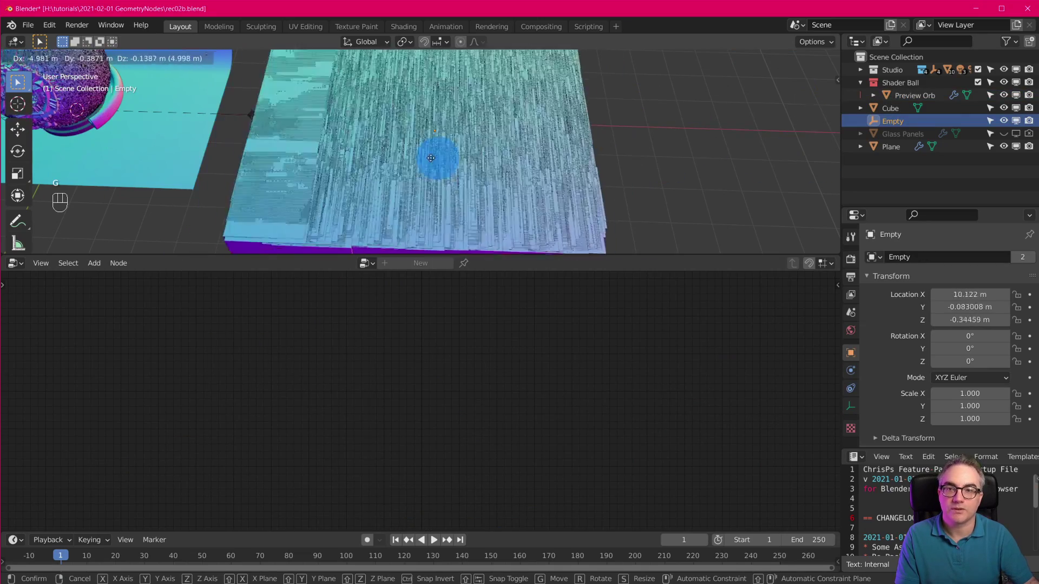
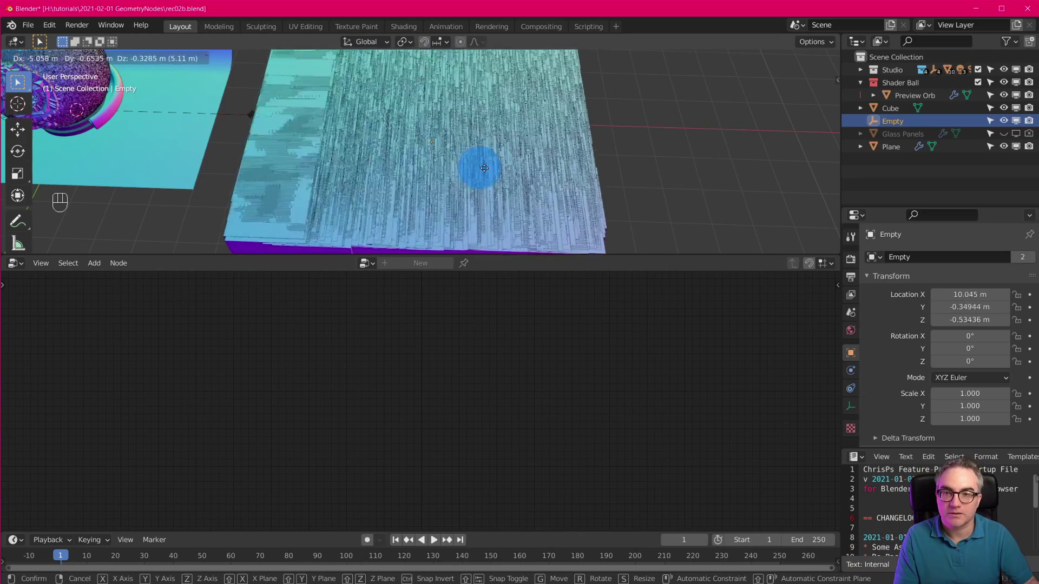
{"action": "left_click", "coordinate": [515, 134]}
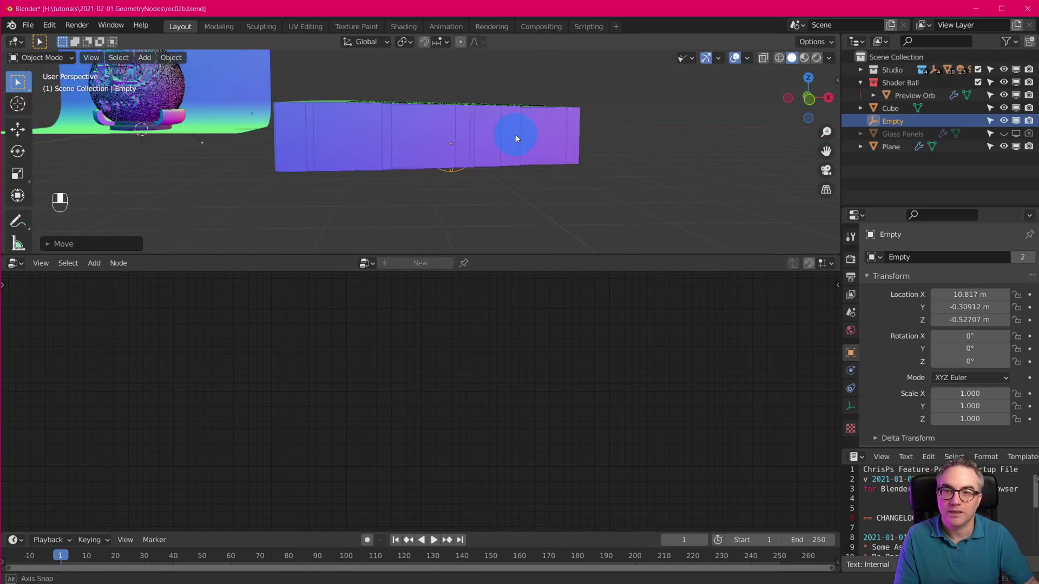
{"action": "key", "text": "g"}
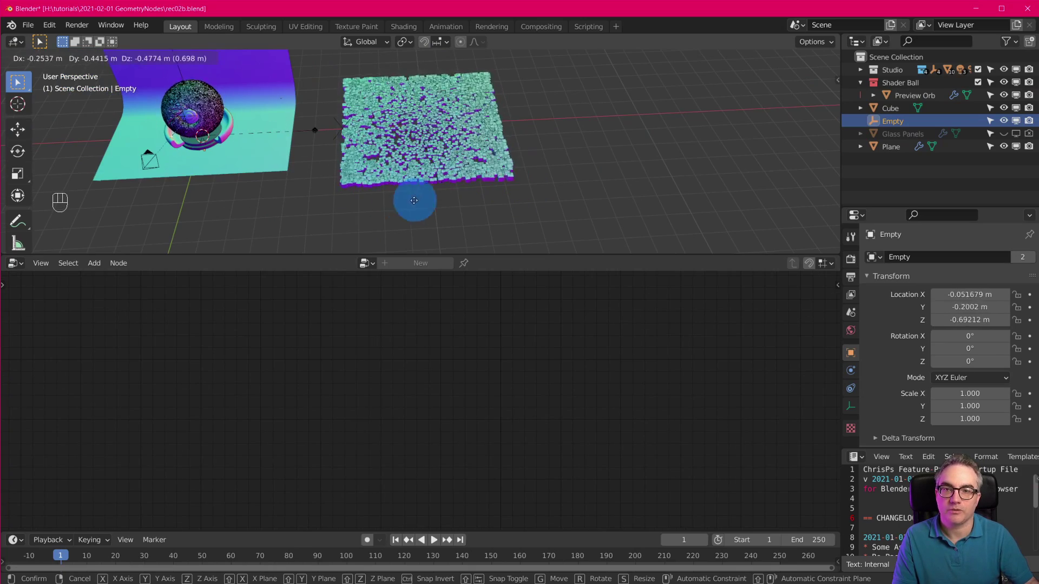
{"action": "left_click", "coordinate": [433, 184]}
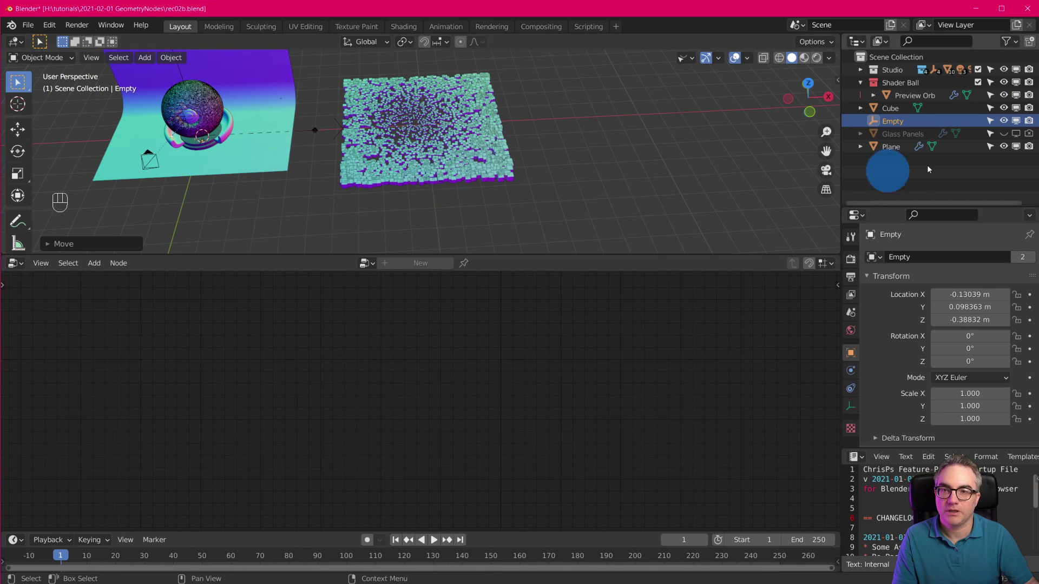
Step: Switch the Object Info node in the Preview Orb's node tree to Relative
{"action": "left_click", "coordinate": [914, 96]}
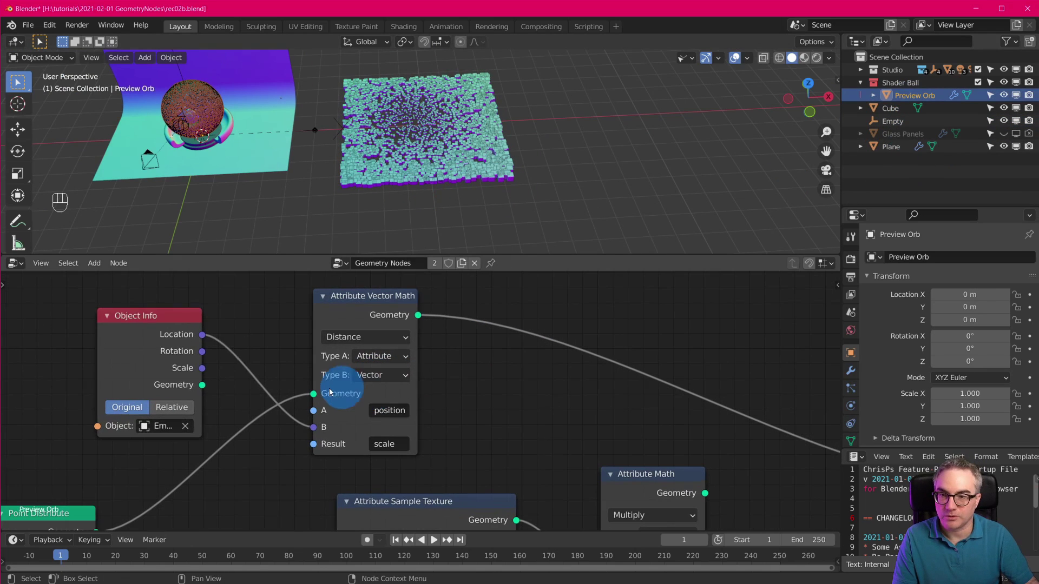
{"action": "left_click_drag", "start_coordinate": [151, 316], "coordinate": [157, 307]}
{"action": "left_click", "coordinate": [179, 402]}
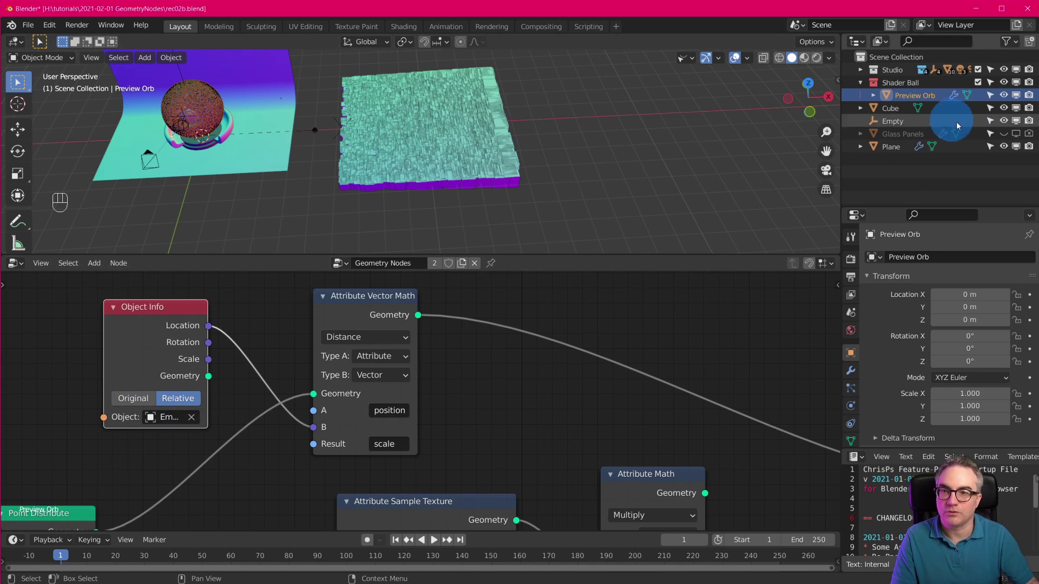
Step: Move the Empty back into the middle of the cube field, to about X 9.92 m, Y -0.33 m, Z -0.07 m
{"action": "left_click", "coordinate": [895, 125]}
{"action": "key", "text": "g"}
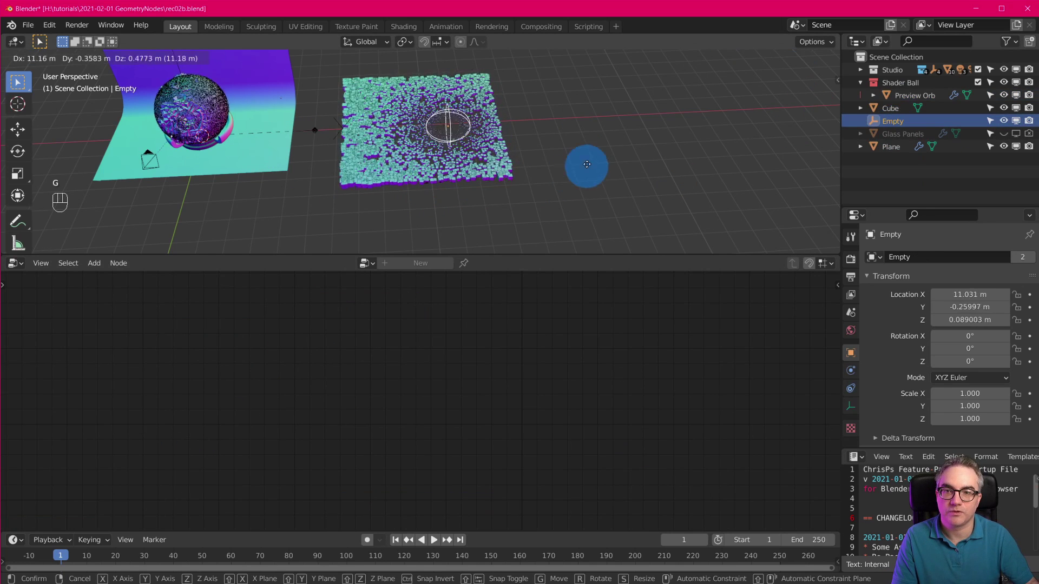
{"action": "left_click", "coordinate": [552, 173]}
Step: Examine how the cubes' size changes around the Empty, both close up and from farther away
{"action": "scroll", "coordinate": [524, 221], "scroll_direction": "up", "scroll_amount": 7}
{"action": "middle_click_drag", "start_coordinate": [569, 178], "coordinate": [557, 143]}
{"action": "scroll", "coordinate": [556, 144], "scroll_direction": "down", "scroll_amount": 4}
{"action": "middle_click_drag", "start_coordinate": [571, 103], "coordinate": [549, 200], "text": "shift"}
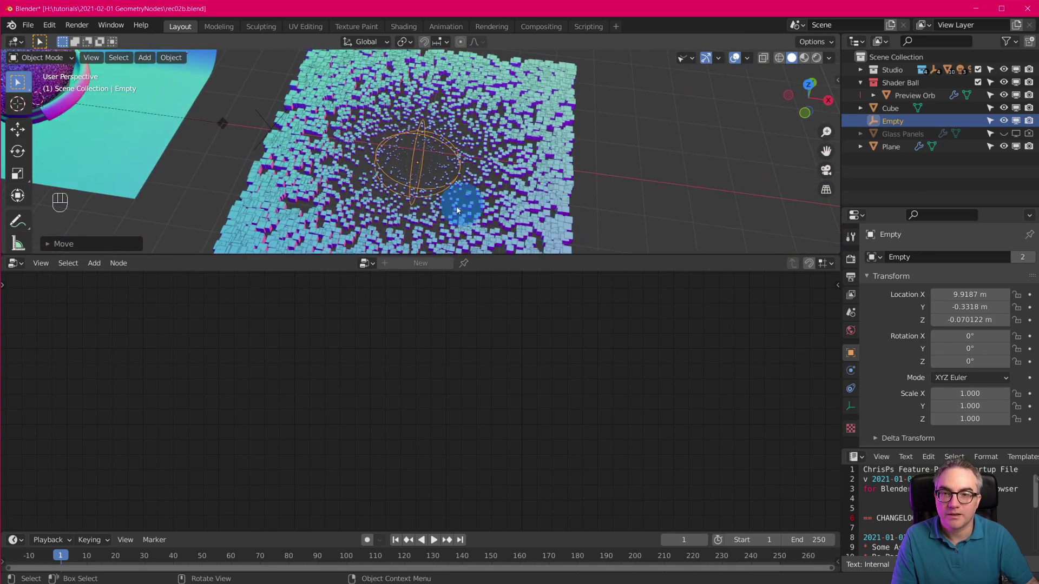
{"action": "scroll", "coordinate": [424, 187], "scroll_direction": "up", "scroll_amount": 3}
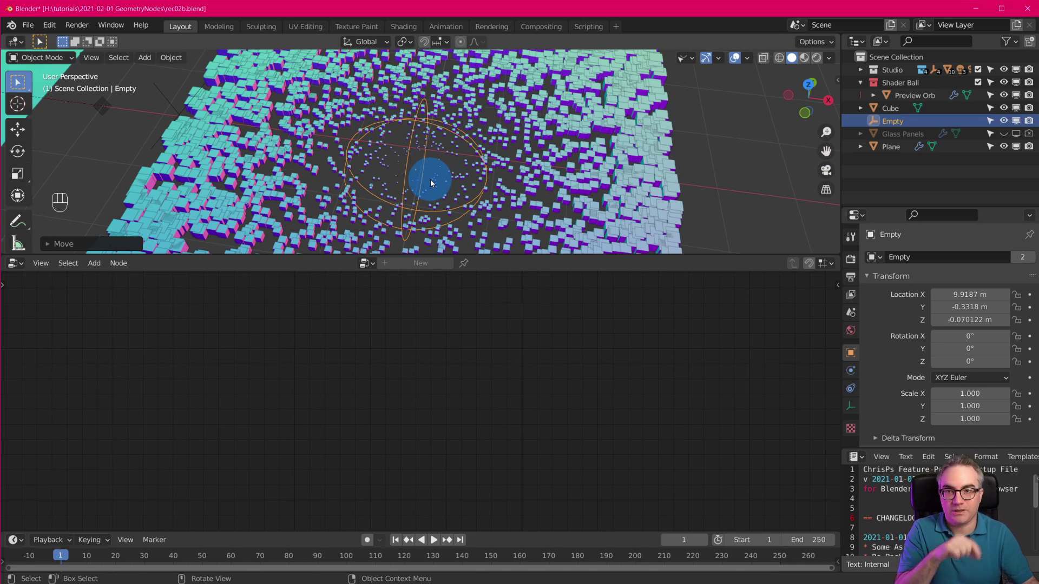
{"action": "scroll", "coordinate": [428, 184], "scroll_direction": "down", "scroll_amount": 4}
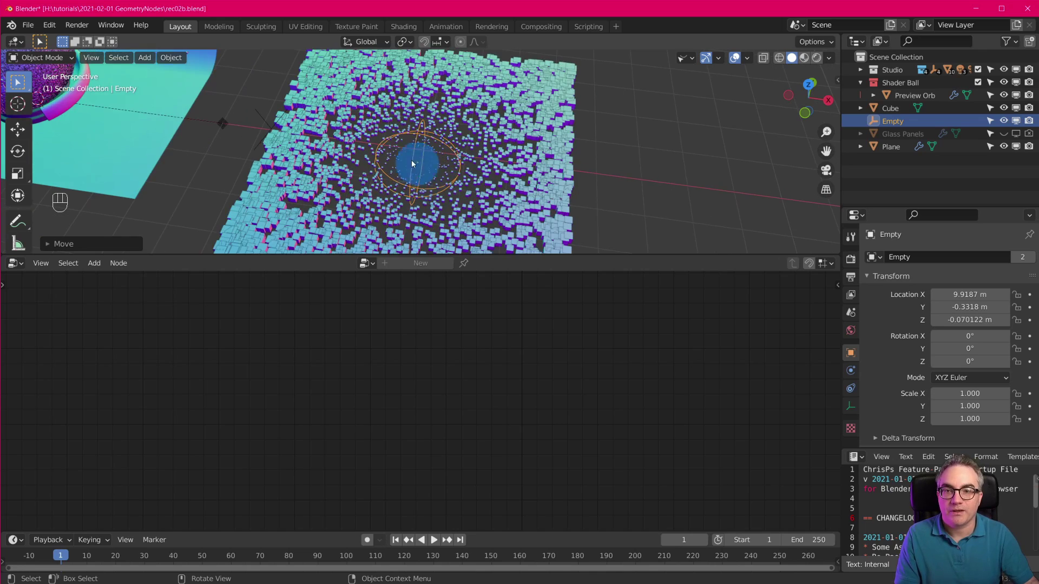
{"action": "scroll", "coordinate": [411, 186], "scroll_direction": "up", "scroll_amount": 6}
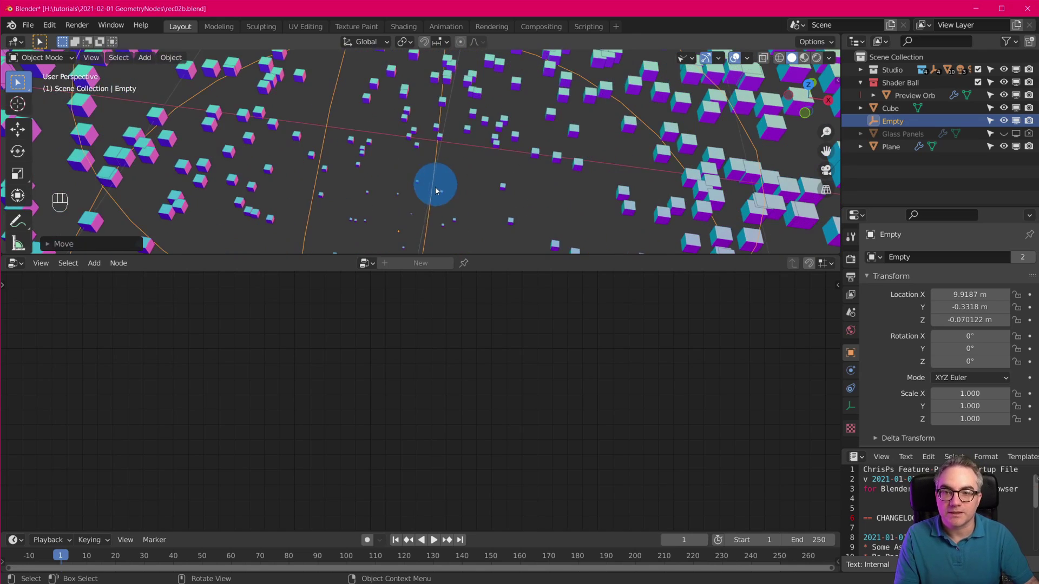
{"action": "scroll", "coordinate": [415, 220], "scroll_direction": "down", "scroll_amount": 6}
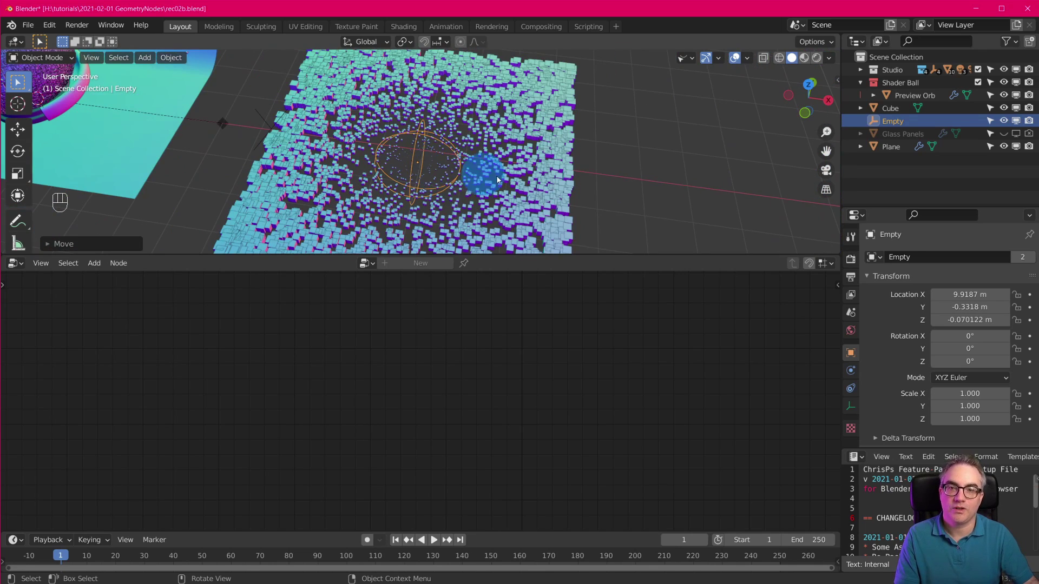
{"action": "scroll", "coordinate": [595, 190], "scroll_direction": "down", "scroll_amount": 3}
{"action": "scroll", "coordinate": [466, 174], "scroll_direction": "up", "scroll_amount": 4}
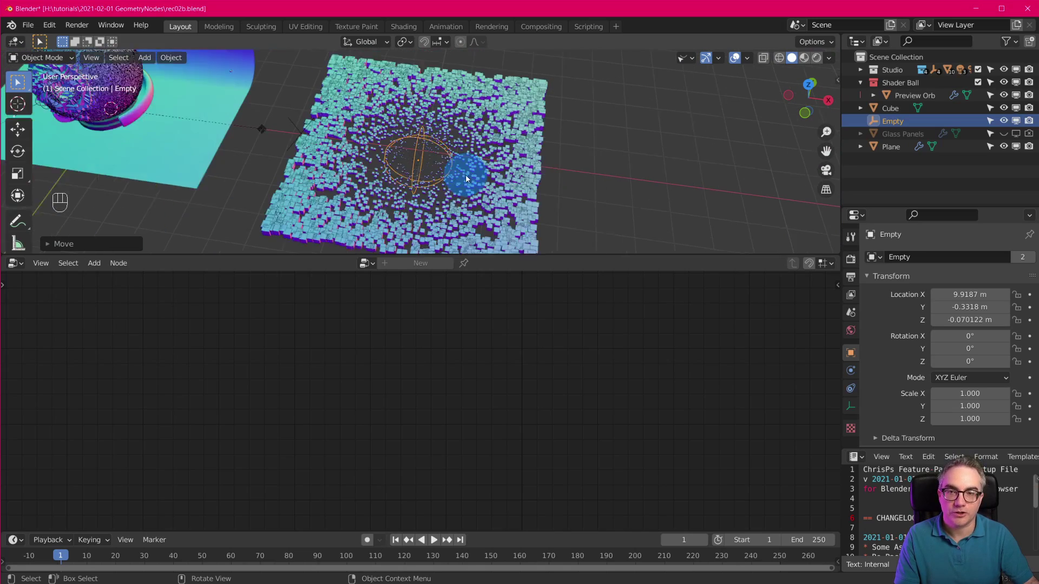
Step: Move the Empty within the cube field to about X 10.44 m, Y -0.17 m, Z -0.01 m
{"action": "left_click", "coordinate": [892, 120]}
{"action": "key", "text": "g"}
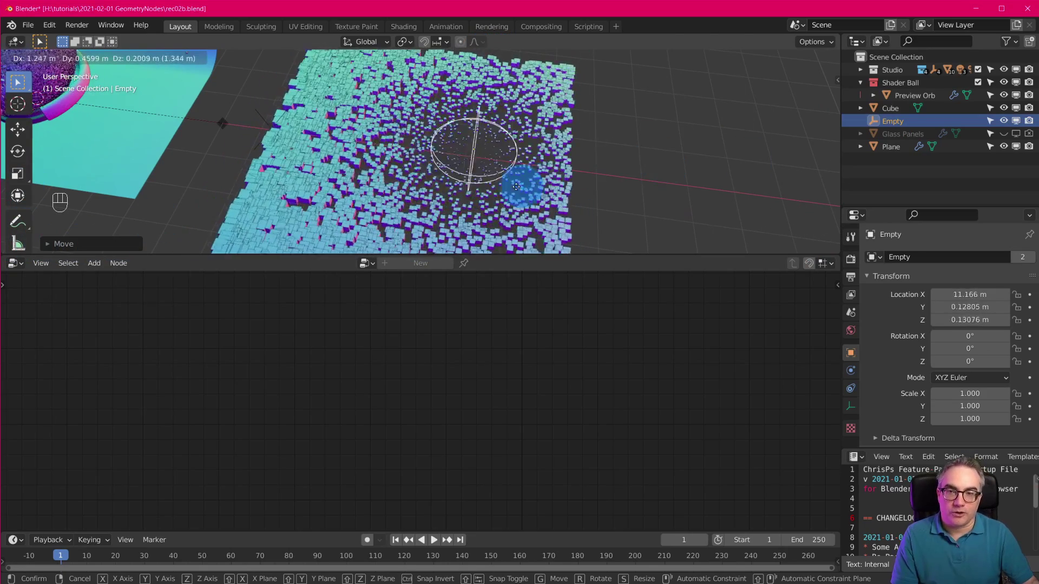
{"action": "left_click", "coordinate": [501, 196]}
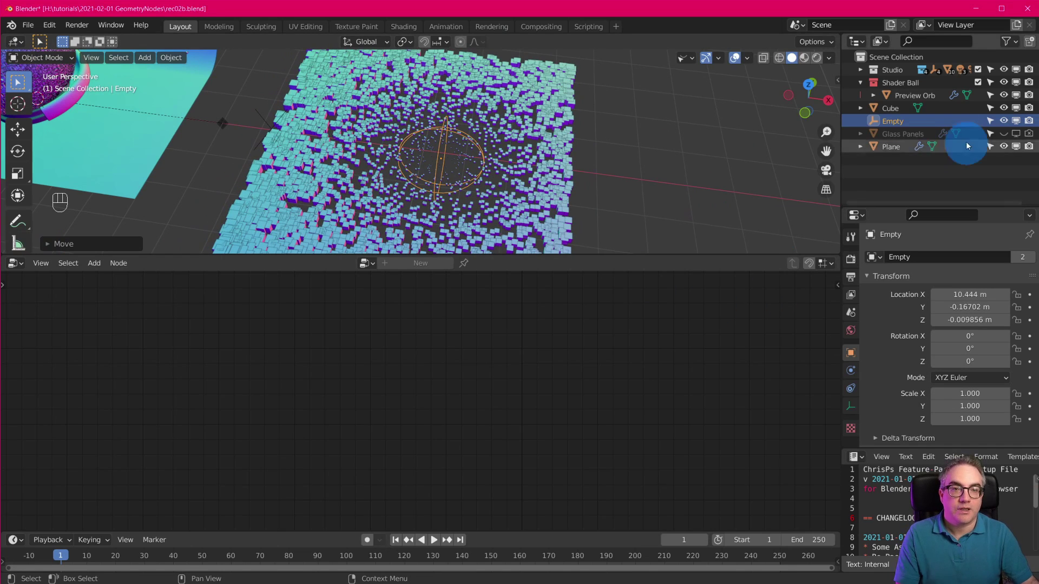
Step: Insert an Attribute Color Ramp node between Attribute Vector Math and Point Instance in the Preview Orb's node tree
{"action": "left_click", "coordinate": [914, 98]}
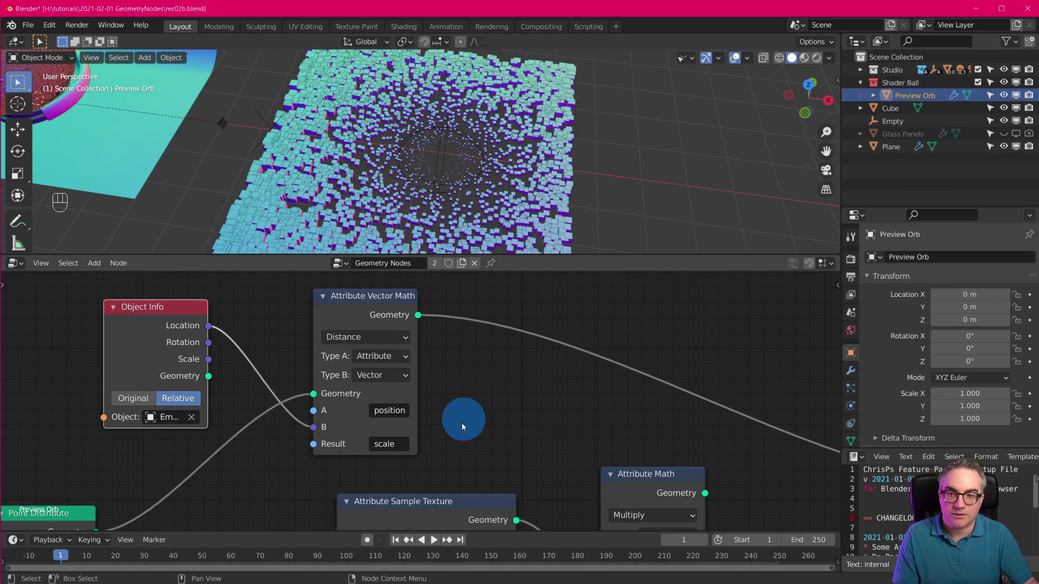
{"action": "scroll", "coordinate": [462, 424], "scroll_direction": "down", "scroll_amount": 3}
{"action": "middle_click_drag", "start_coordinate": [595, 426], "coordinate": [455, 422]}
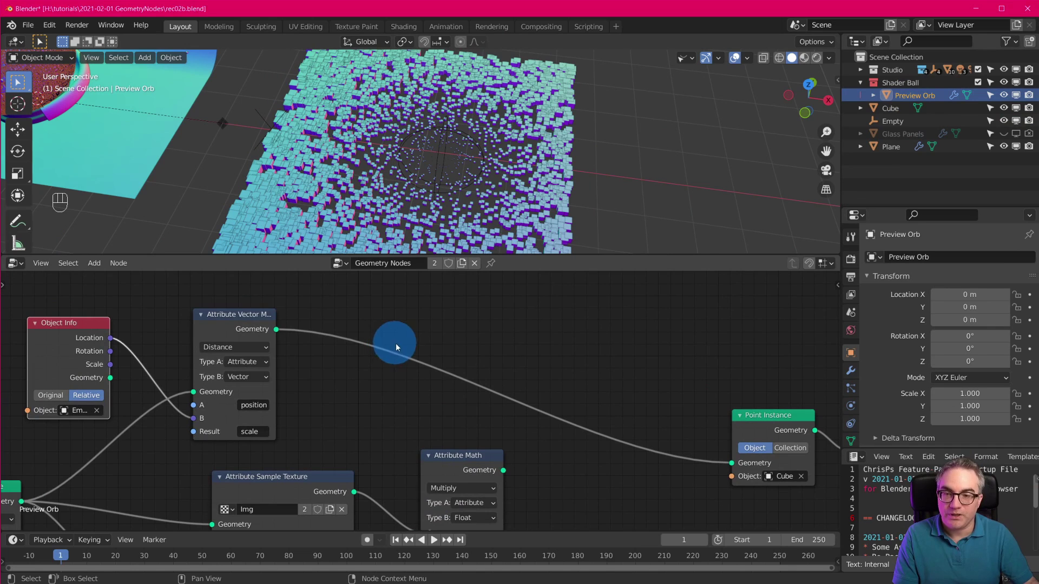
{"action": "key", "text": "shift+a"}
{"action": "mouse_move", "coordinate": [423, 335]}
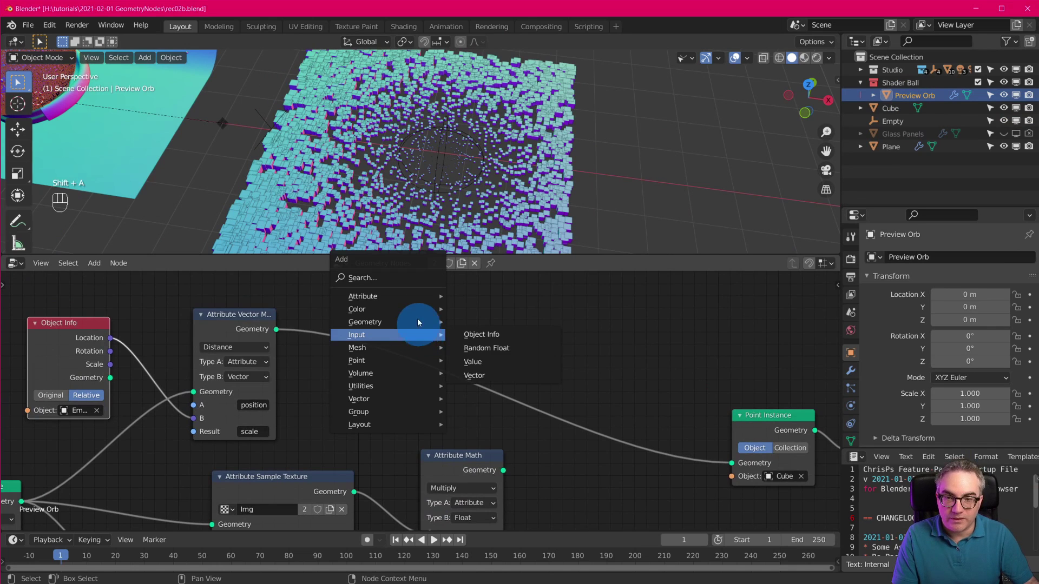
{"action": "mouse_move", "coordinate": [411, 295]}
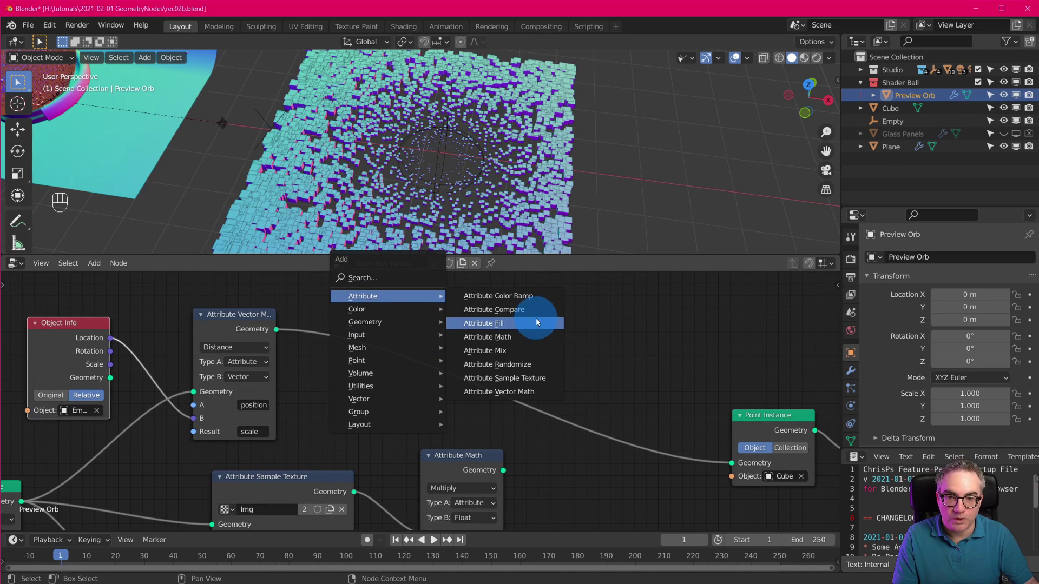
{"action": "left_click", "coordinate": [531, 296]}
{"action": "left_click", "coordinate": [346, 297]}
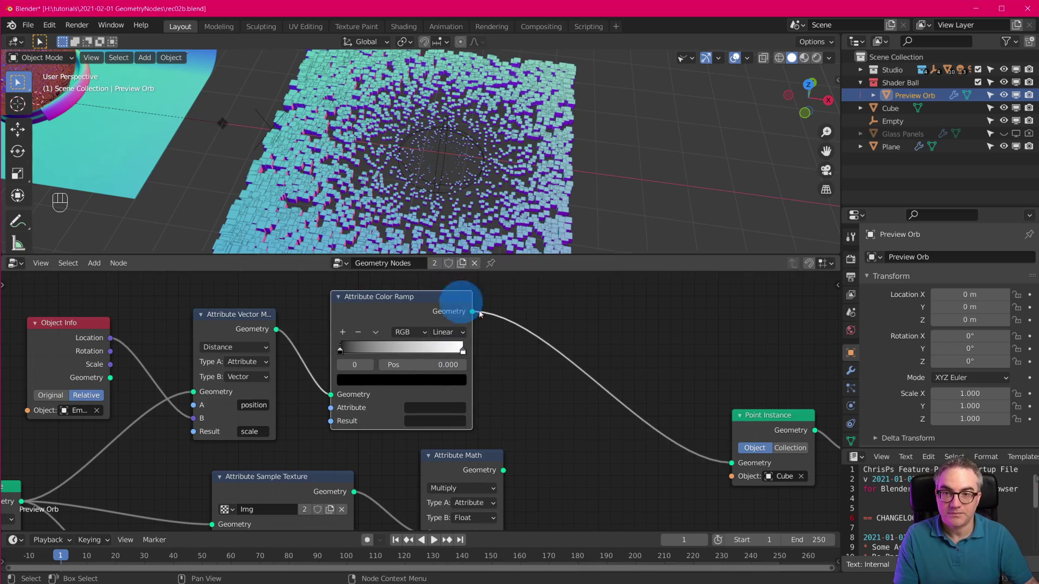
Step: Set both the Attribute and the Result of the Attribute Color Ramp node to scale
{"action": "left_click", "coordinate": [483, 161]}
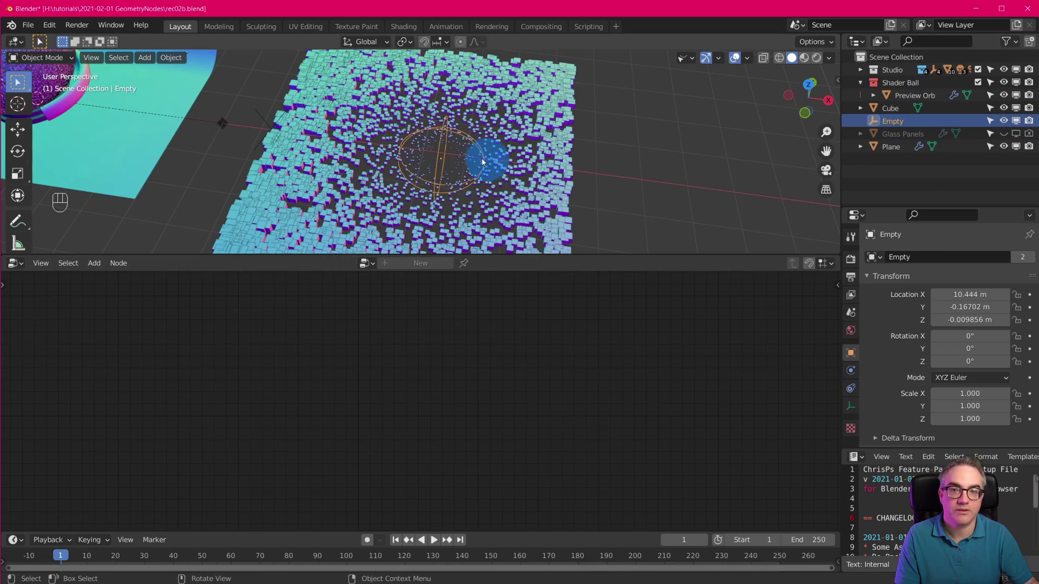
{"action": "key", "text": "g"}
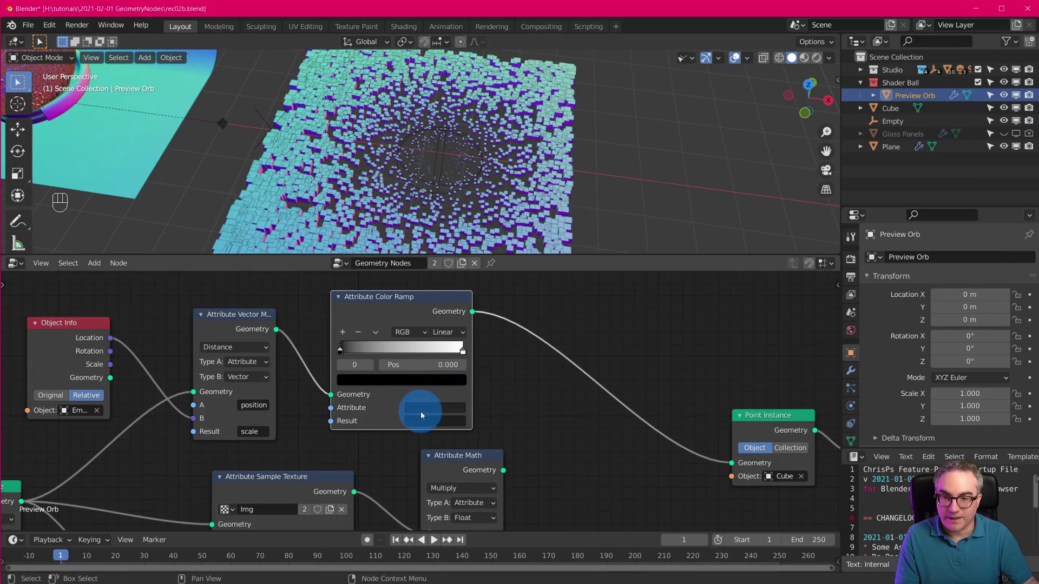
{"action": "left_click", "coordinate": [421, 412]}
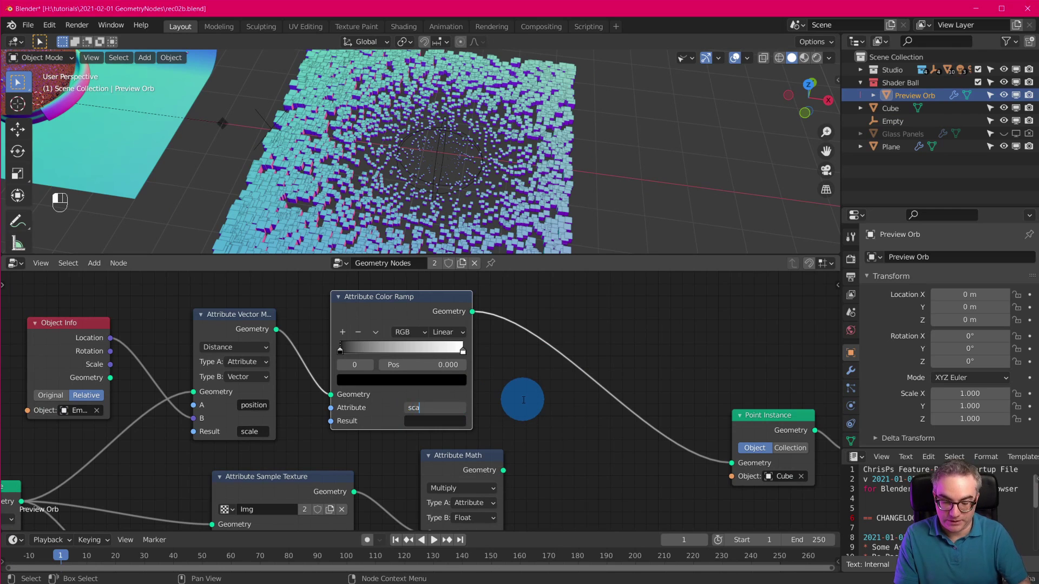
{"action": "key", "text": "Return"}
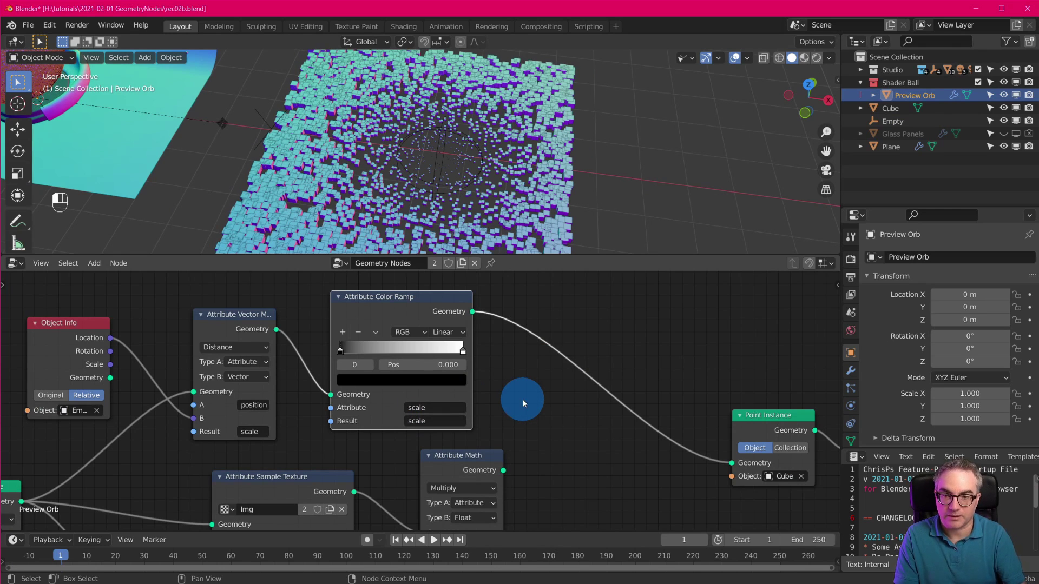
Step: Move the Empty out past the edge of the cube field and back to its middle to test the color ramp
{"action": "left_click", "coordinate": [906, 117]}
{"action": "key", "text": "g"}
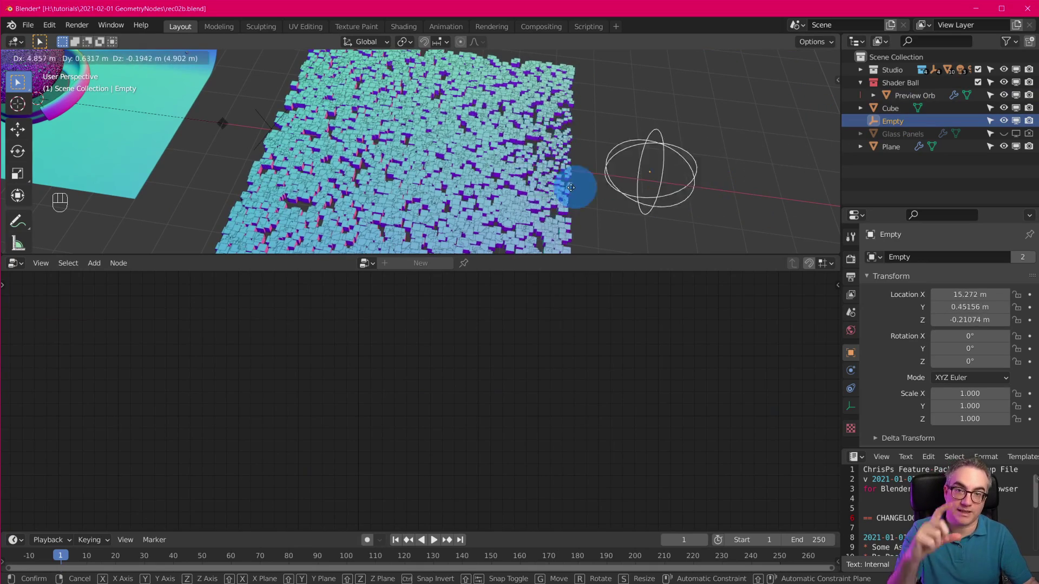
{"action": "left_click", "coordinate": [427, 170]}
Step: Delete the Attribute Color Ramp node and relink Attribute Vector Math's Geometry directly to Point Instance
{"action": "left_click", "coordinate": [914, 95]}
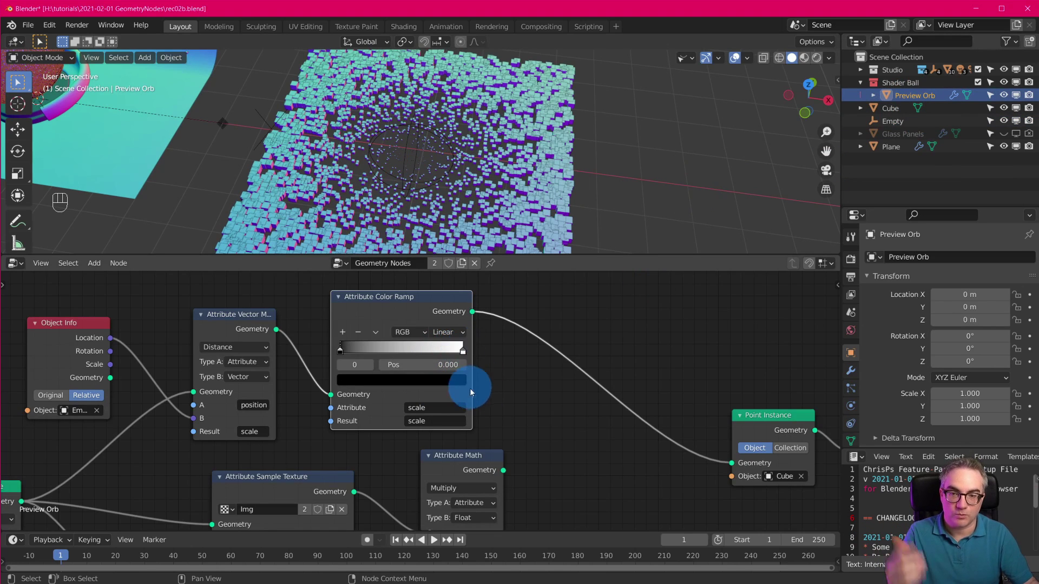
{"action": "scroll", "coordinate": [470, 387], "scroll_direction": "down", "scroll_amount": 1}
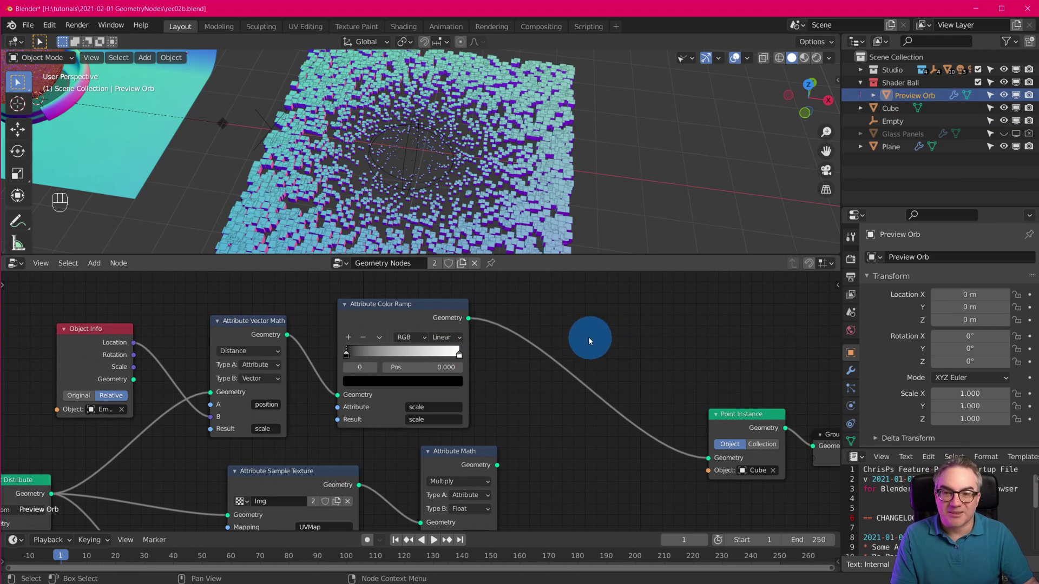
{"action": "left_click_drag", "start_coordinate": [399, 306], "coordinate": [447, 301]}
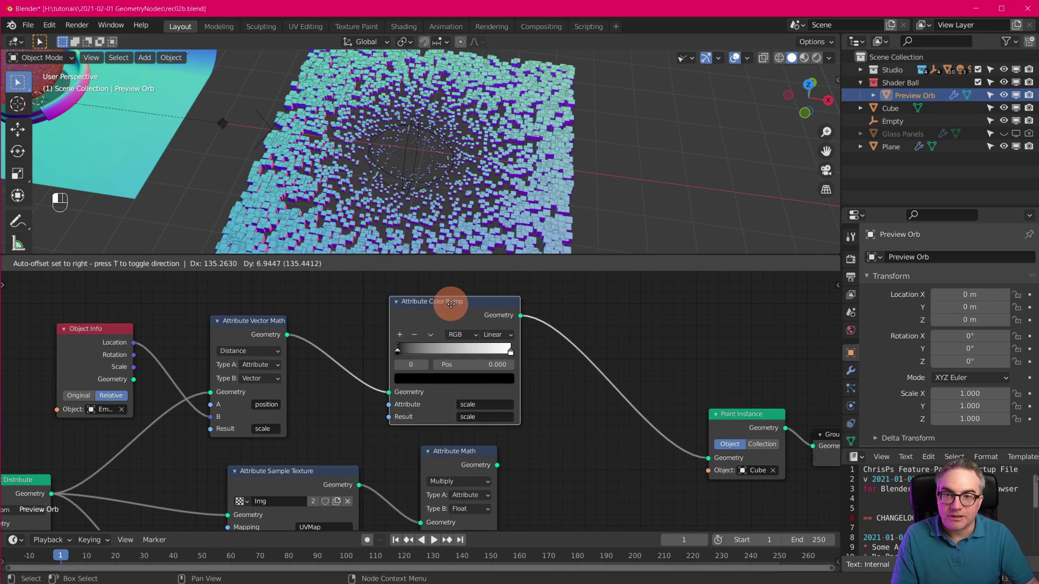
{"action": "key", "text": "x"}
{"action": "left_click_drag", "start_coordinate": [292, 337], "coordinate": [708, 458]}
{"action": "scroll", "coordinate": [517, 331], "scroll_direction": "up", "scroll_amount": 1}
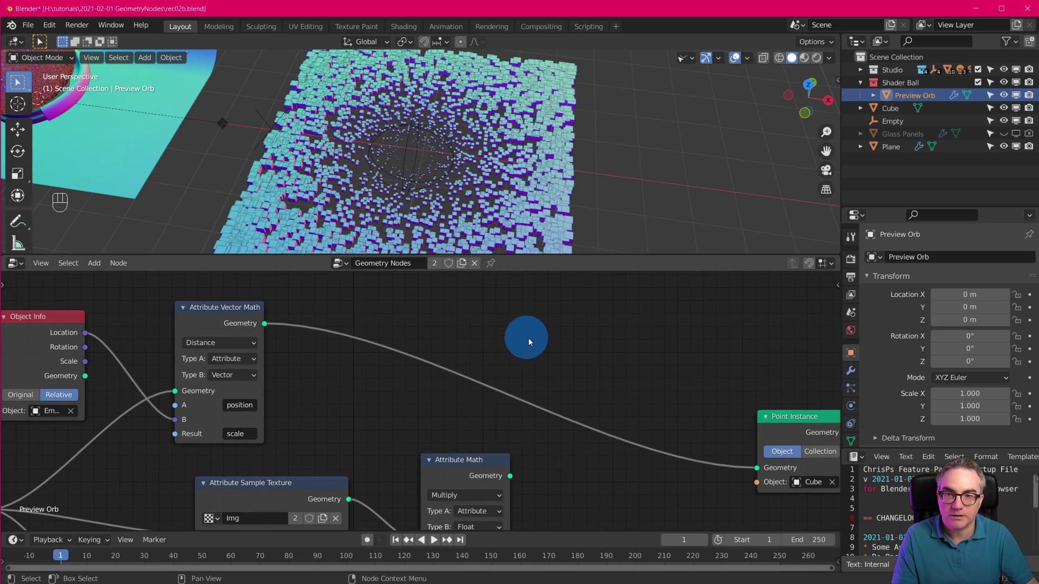
Step: Insert an Attribute Math node between Attribute Vector Math and Point Instance and set its operation to Ping-Pong
{"action": "key", "text": "shift+a"}
{"action": "mouse_move", "coordinate": [535, 339]}
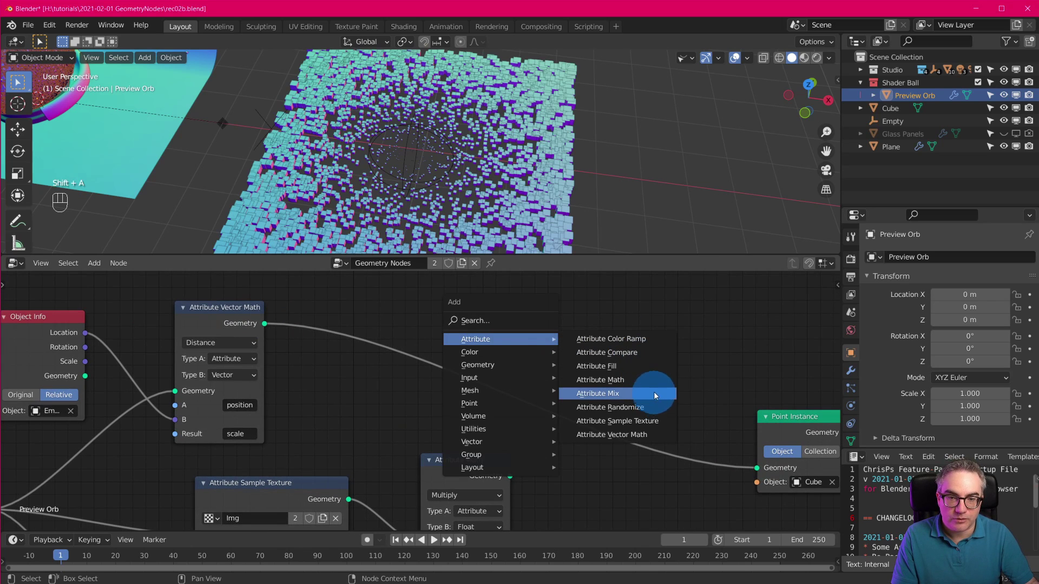
{"action": "left_click", "coordinate": [638, 380]}
{"action": "left_click", "coordinate": [331, 295]}
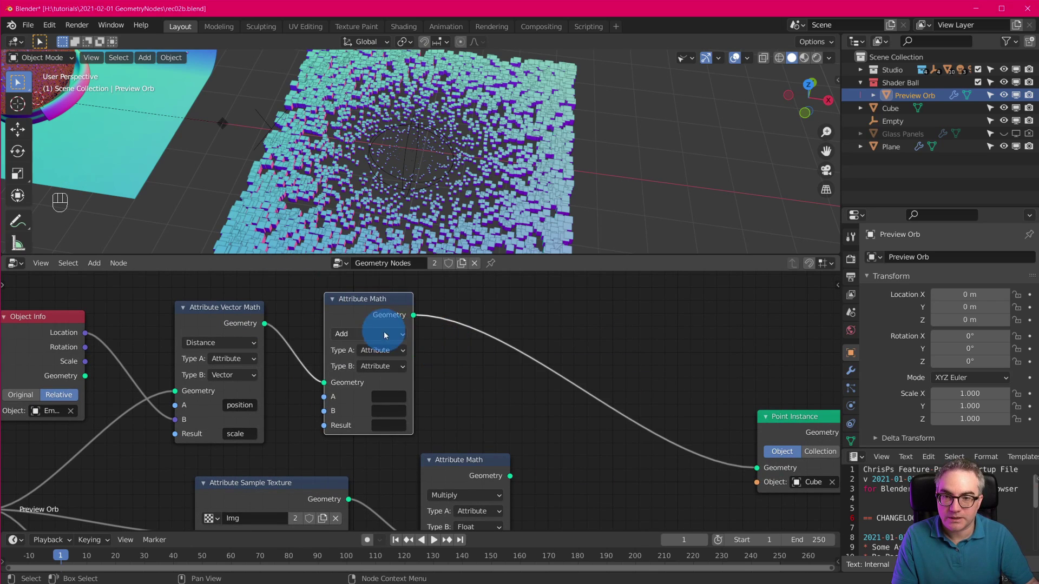
{"action": "scroll", "coordinate": [384, 331], "scroll_direction": "up", "scroll_amount": 1}
{"action": "left_click", "coordinate": [372, 316]}
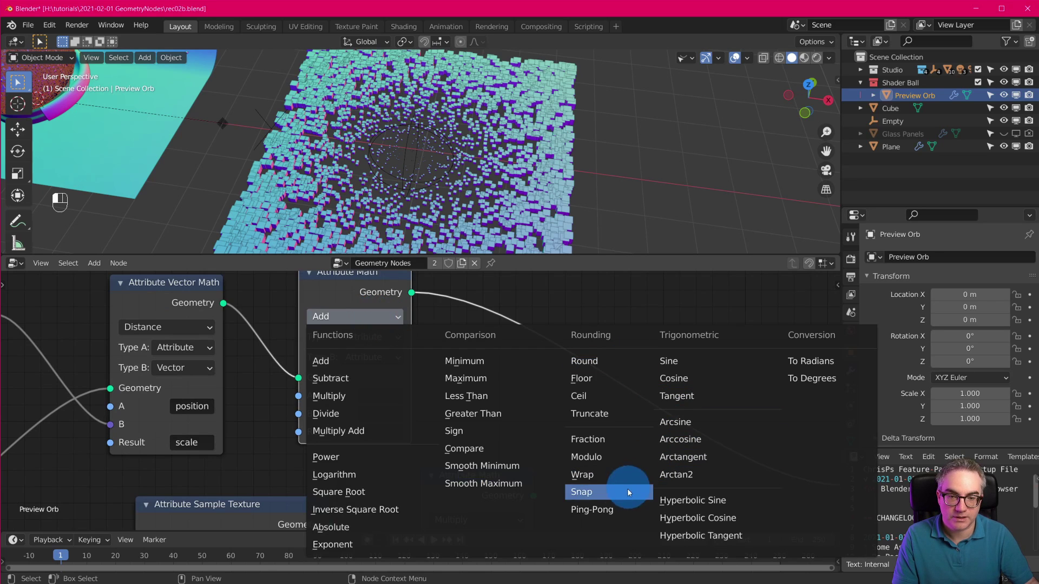
{"action": "left_click", "coordinate": [620, 508]}
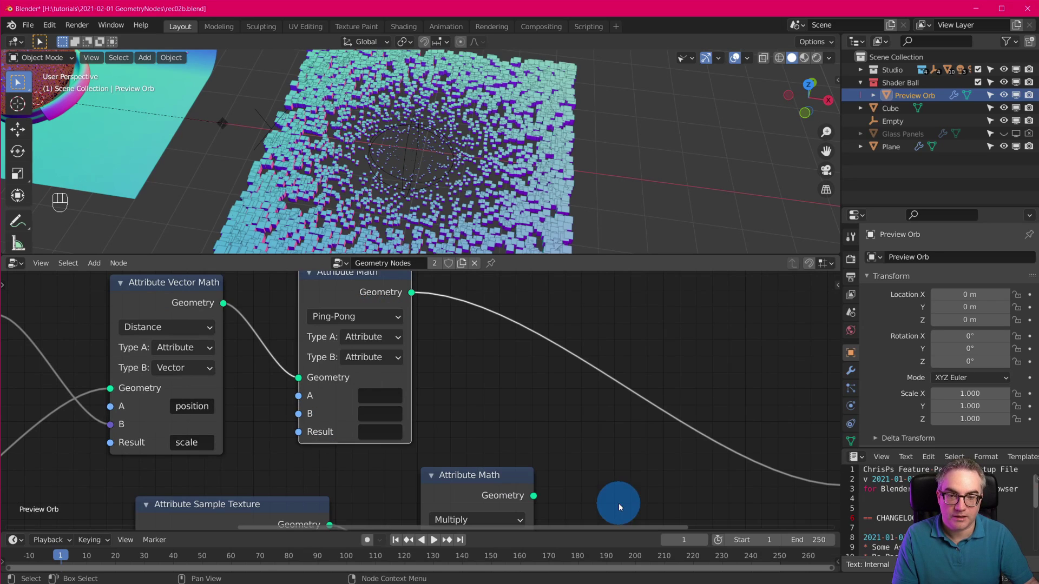
Step: Set the Ping-Pong node's A and Result to scale, with Type B as Float and B at 1.000
{"action": "left_click", "coordinate": [379, 399]}
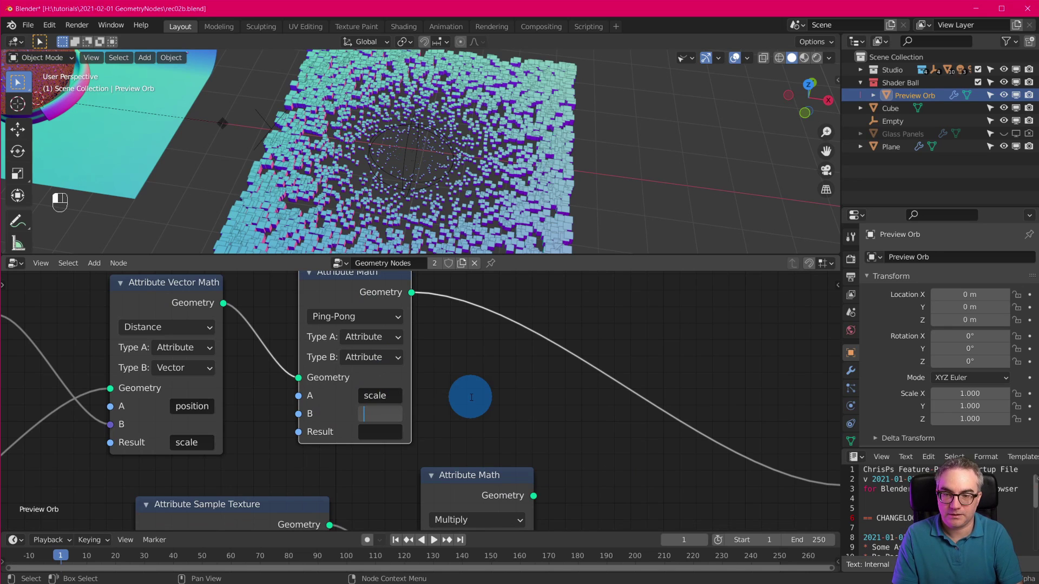
{"action": "left_click", "coordinate": [385, 357]}
{"action": "left_click", "coordinate": [359, 397]}
{"action": "left_click", "coordinate": [380, 417]}
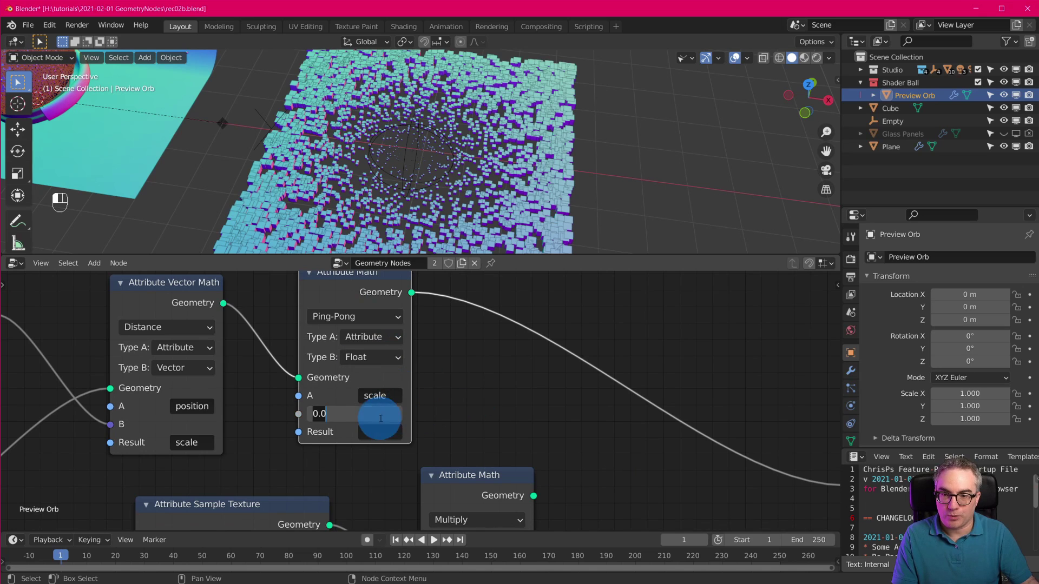
{"action": "left_click", "coordinate": [387, 435]}
{"action": "type", "text": "scal"}
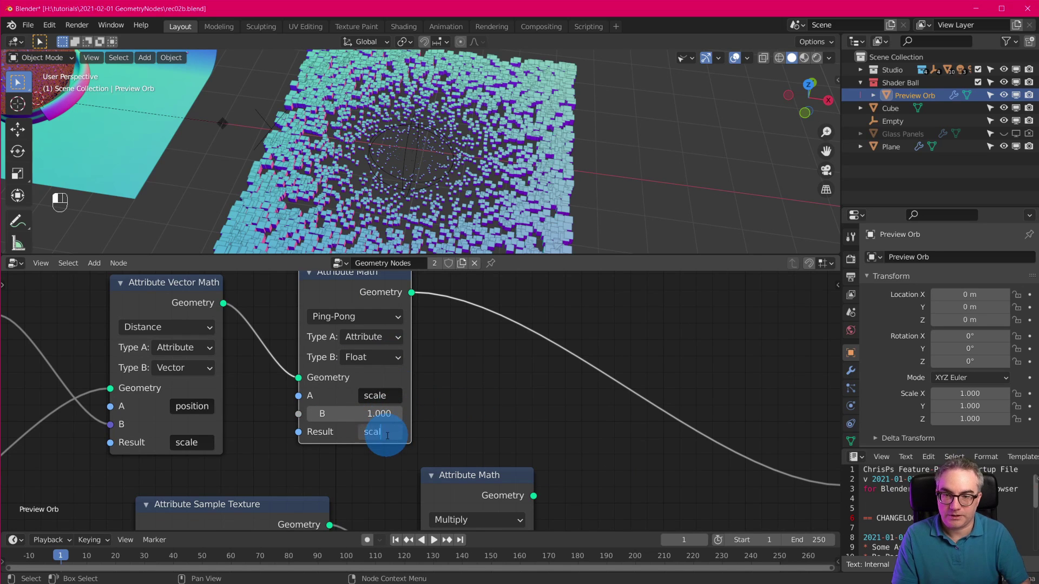
{"action": "type", "text": "e"}
{"action": "key", "text": "Return"}
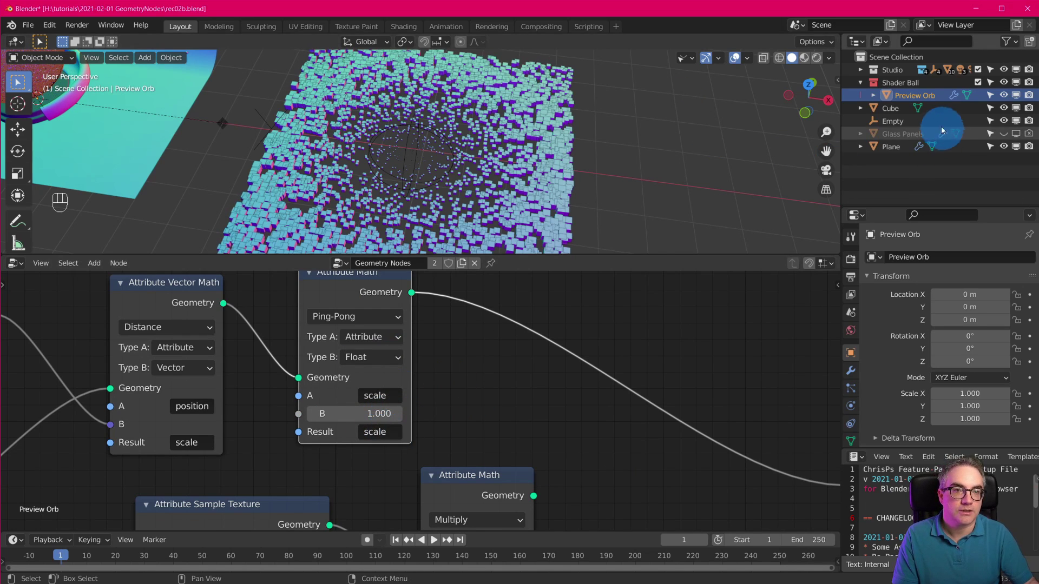
Step: Move the Empty within the cube field to about X 10.07 m, Y -0.29 m, and reselect the Preview Orb
{"action": "left_click", "coordinate": [919, 121]}
{"action": "key", "text": "g"}
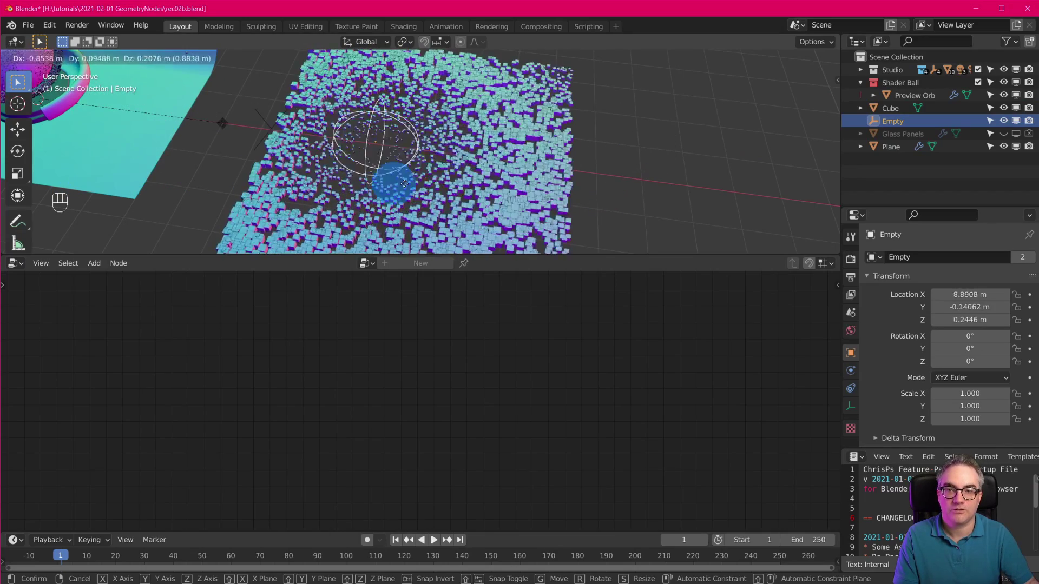
{"action": "left_click", "coordinate": [529, 195]}
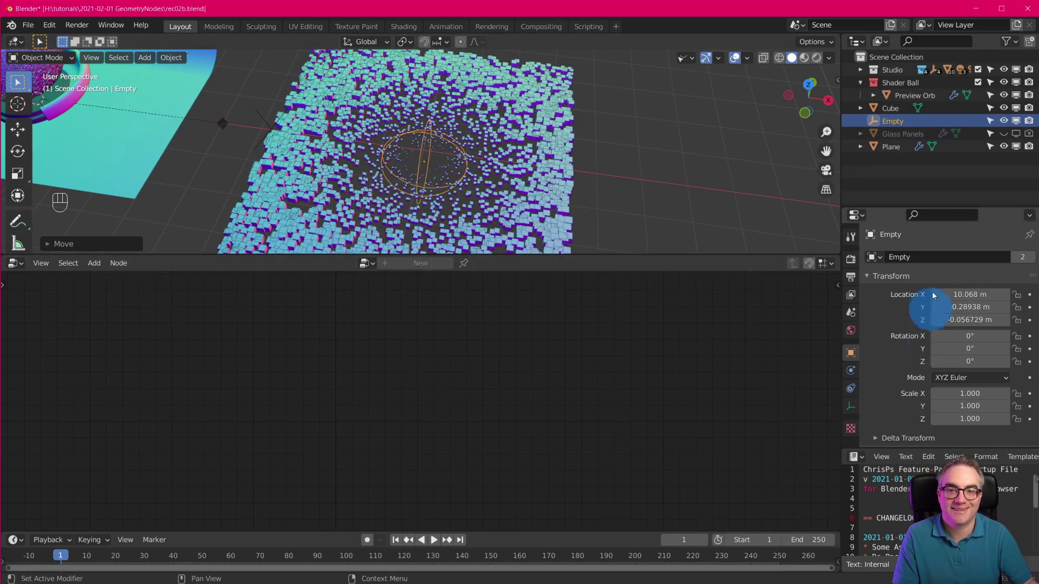
{"action": "left_click", "coordinate": [904, 98]}
{"action": "scroll", "coordinate": [428, 203], "scroll_direction": "down", "scroll_amount": 3}
{"action": "scroll", "coordinate": [443, 187], "scroll_direction": "up", "scroll_amount": 5}
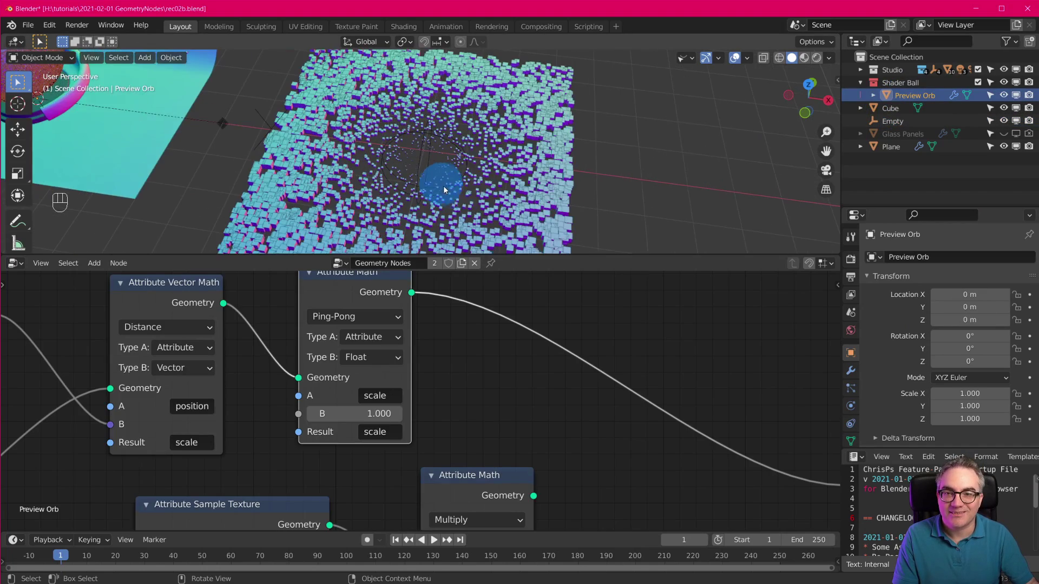
Step: View the scene from the top and move the Empty sideways across the cube field and back near its middle
{"action": "middle_click_drag", "start_coordinate": [480, 188], "coordinate": [489, 219]}
{"action": "key", "text": "KP_7"}
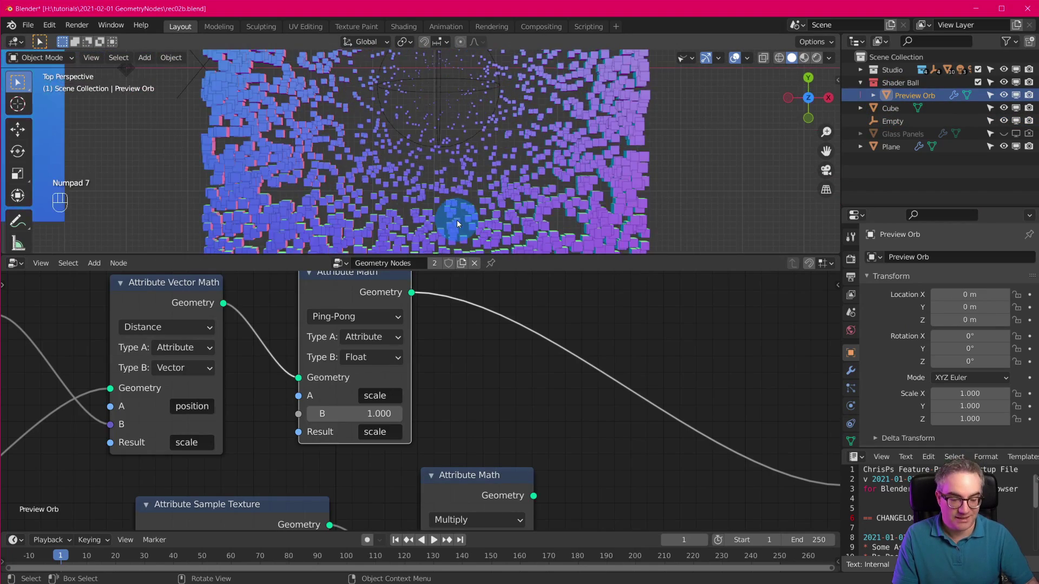
{"action": "middle_click_drag", "start_coordinate": [443, 186], "coordinate": [475, 173], "text": "shift"}
{"action": "scroll", "coordinate": [475, 174], "scroll_direction": "up", "scroll_amount": 1}
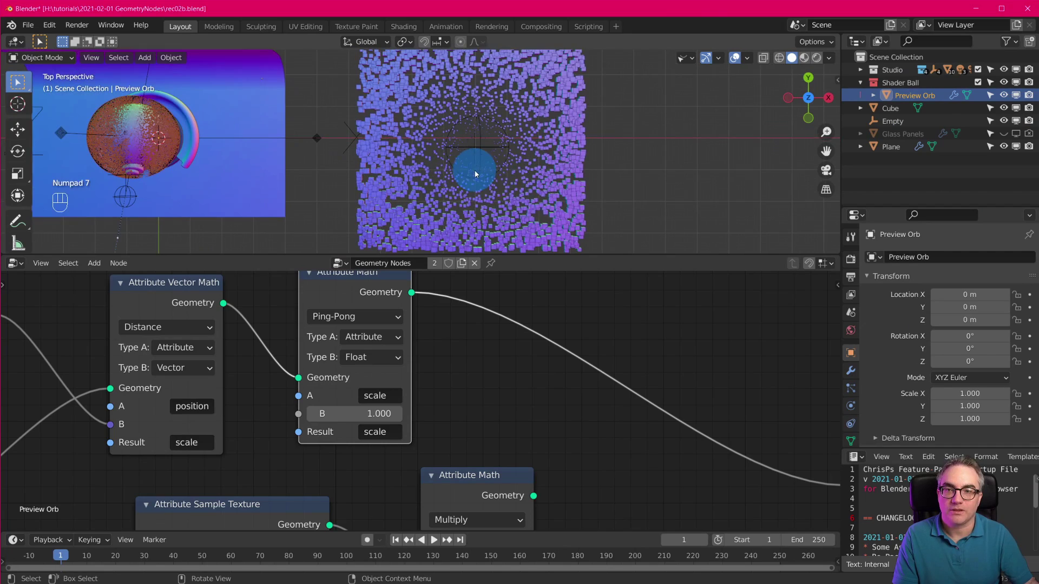
{"action": "left_click", "coordinate": [928, 125]}
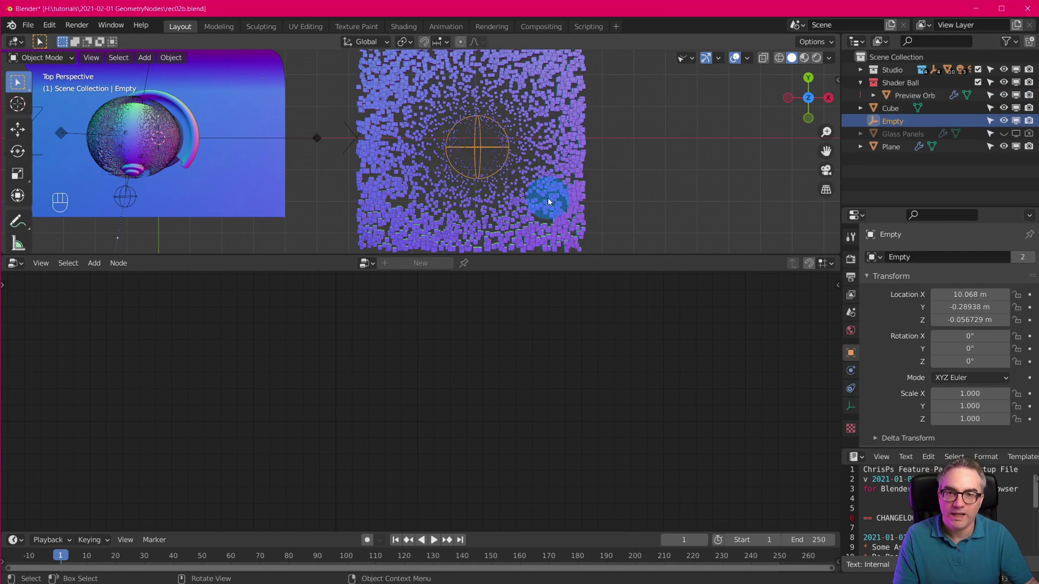
{"action": "key", "text": "g"}
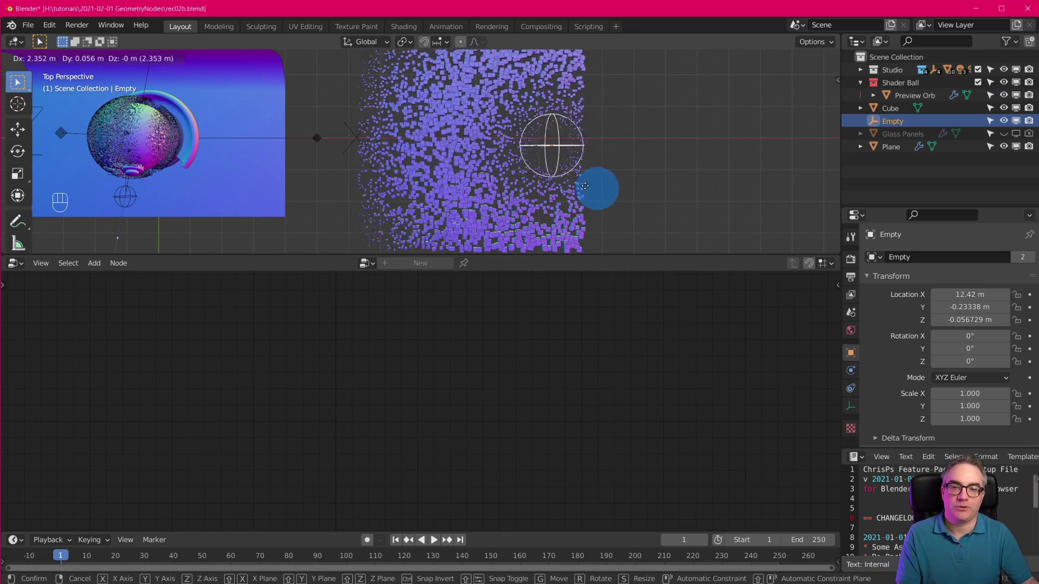
{"action": "left_click", "coordinate": [579, 197]}
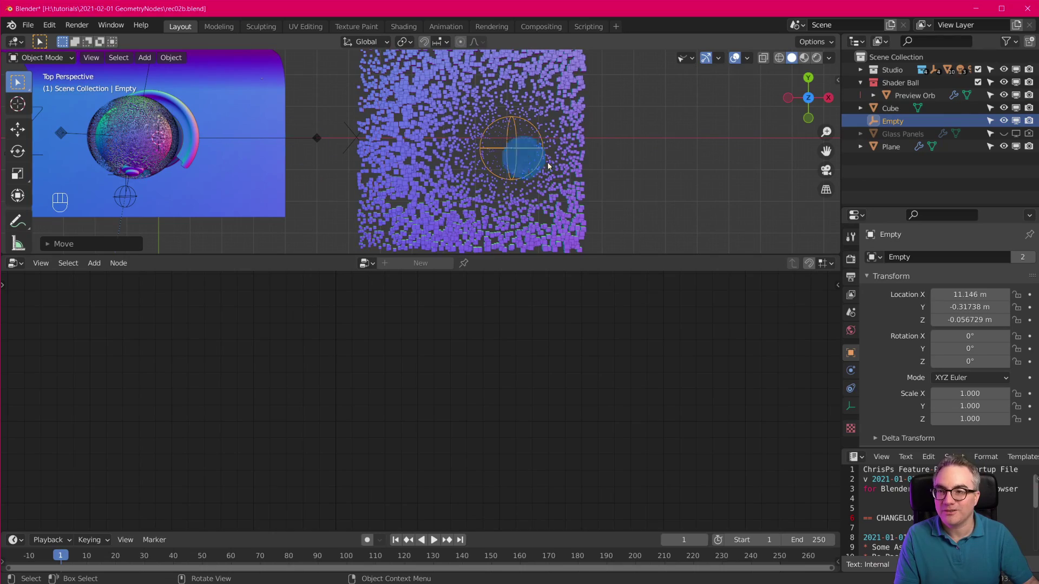
{"action": "key", "text": "g"}
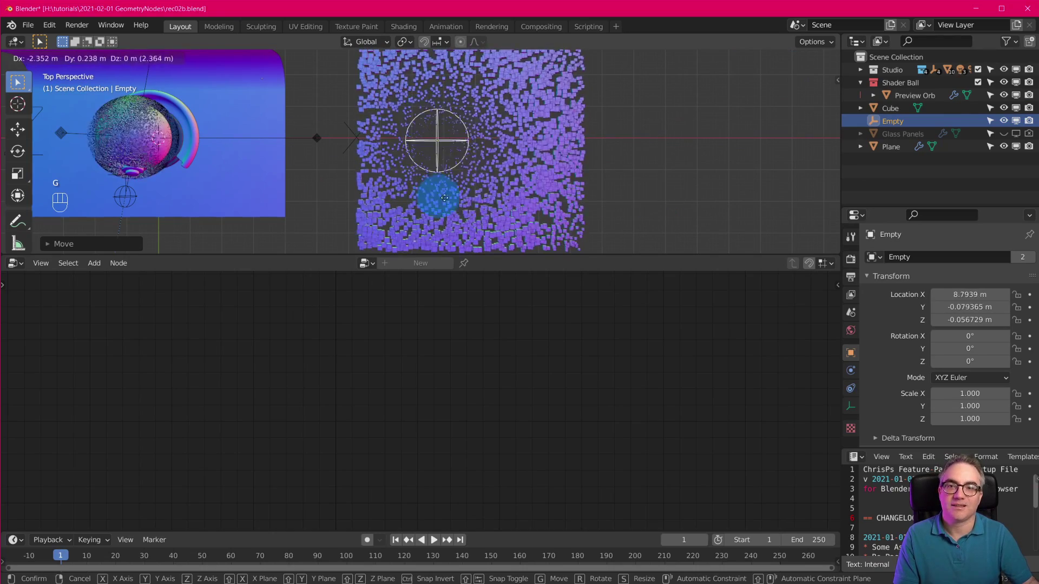
{"action": "left_click", "coordinate": [487, 204]}
Step: Move the Empty out past the cube field's far X edge, to about X 14 m, in an angled view
{"action": "middle_click_drag", "start_coordinate": [578, 229], "coordinate": [552, 167]}
{"action": "key", "text": "g"}
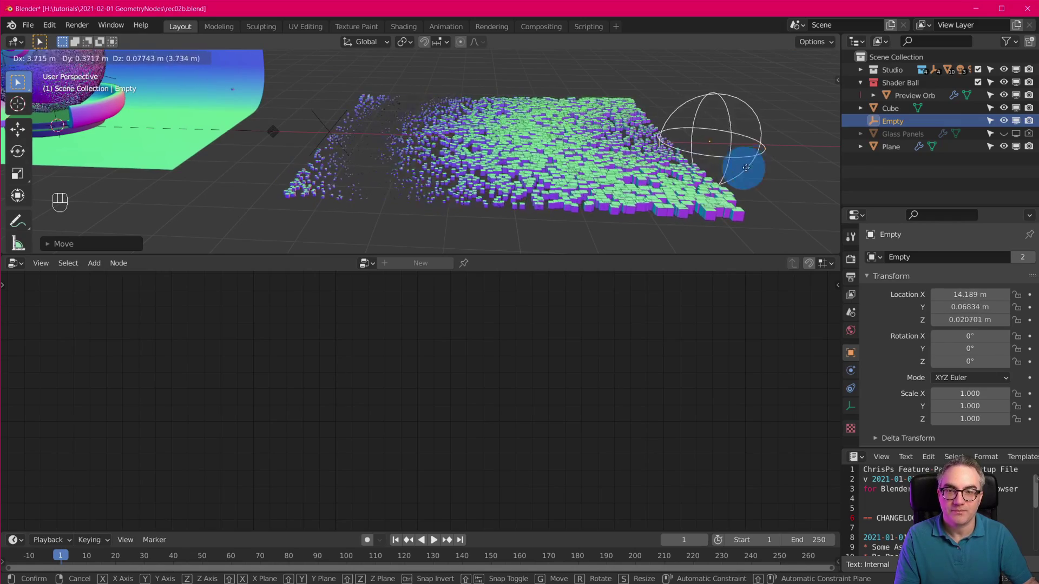
{"action": "left_click", "coordinate": [736, 168]}
{"action": "middle_click_drag", "start_coordinate": [735, 167], "coordinate": [724, 248]}
Step: Reselect the Preview Orb and move the Ping-Pong Attribute Math node closer to Attribute Vector Math
{"action": "left_click", "coordinate": [913, 95]}
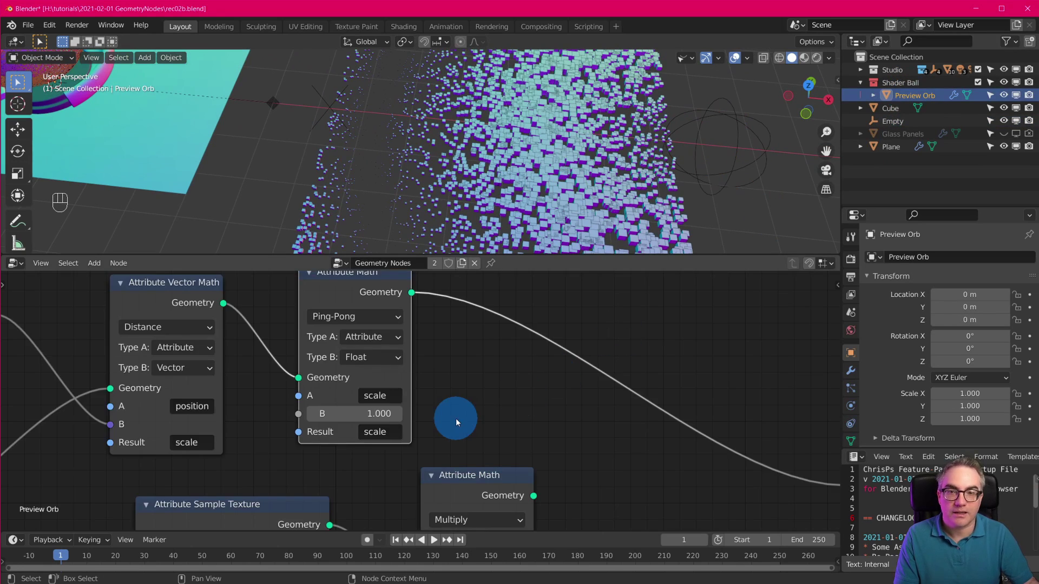
{"action": "scroll", "coordinate": [455, 418], "scroll_direction": "down", "scroll_amount": 3}
{"action": "scroll", "coordinate": [402, 451], "scroll_direction": "up", "scroll_amount": 1}
{"action": "middle_click_drag", "start_coordinate": [468, 405], "coordinate": [440, 401]}
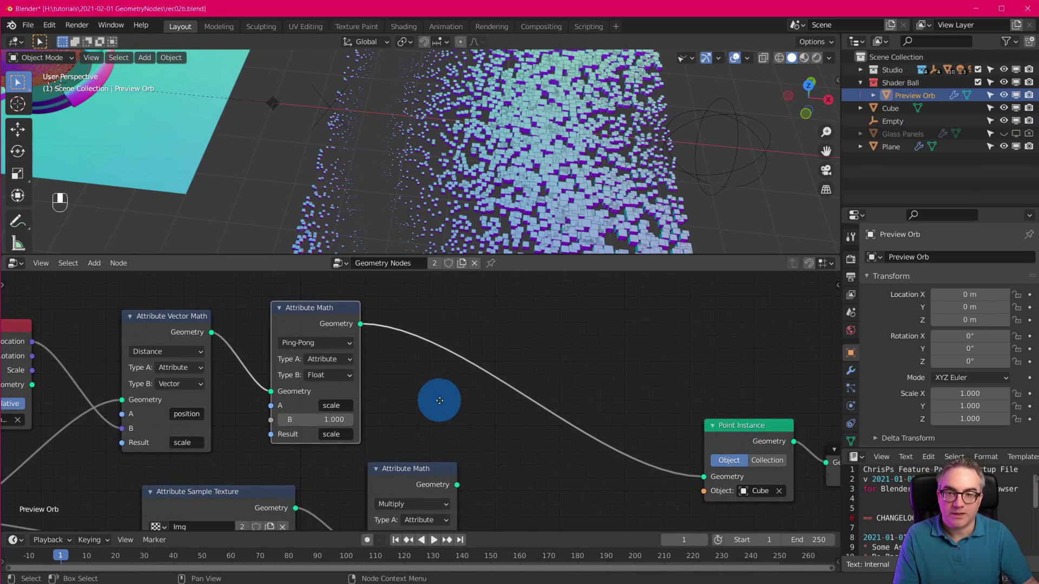
{"action": "left_click_drag", "start_coordinate": [320, 307], "coordinate": [287, 312]}
{"action": "scroll", "coordinate": [615, 397], "scroll_direction": "down", "scroll_amount": 3}
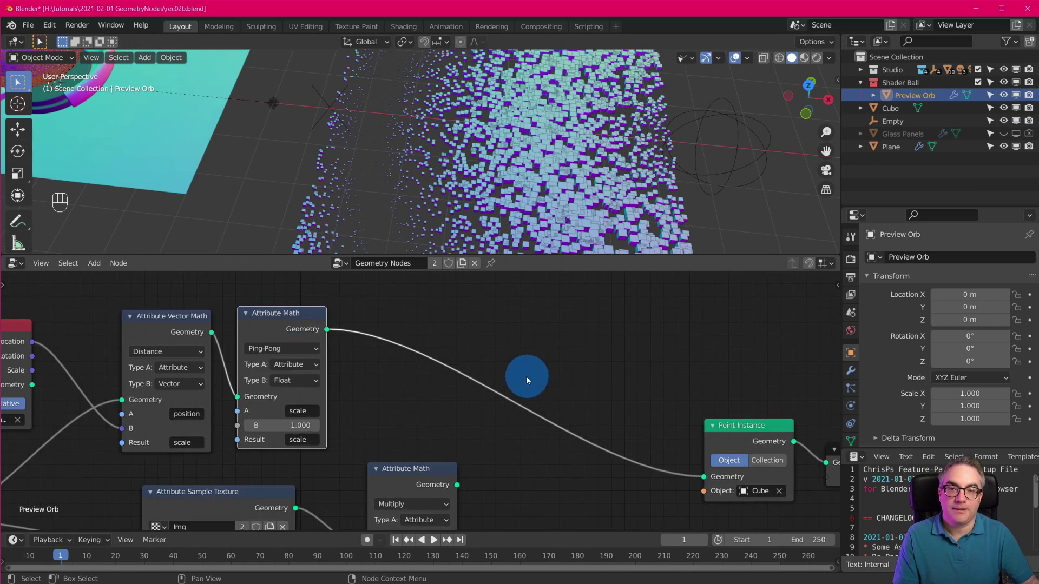
{"action": "scroll", "coordinate": [470, 364], "scroll_direction": "up", "scroll_amount": 1}
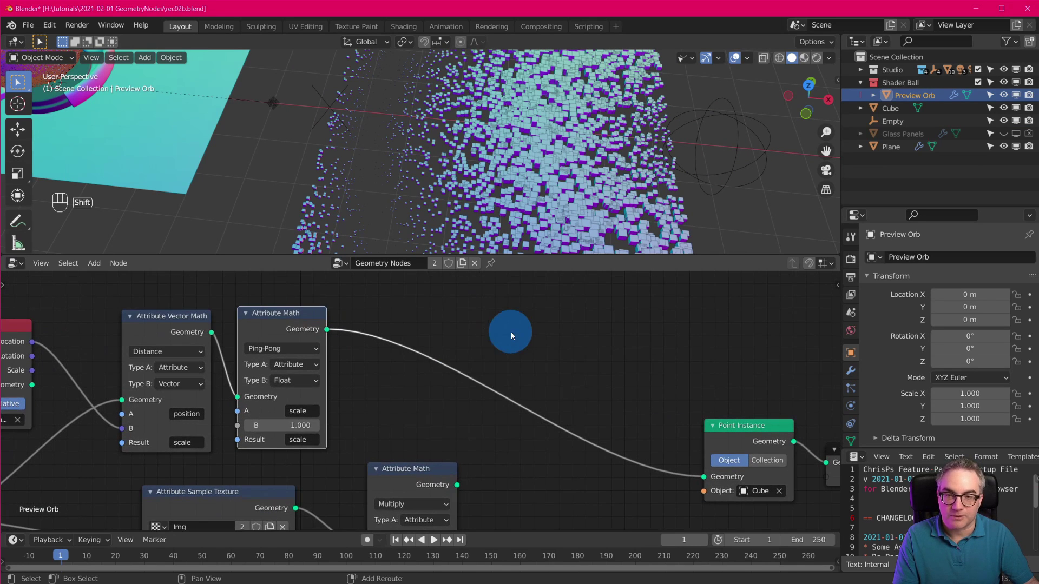
Step: Insert an Attribute Randomize node between the Ping-Pong Attribute Math node and Point Instance
{"action": "key", "text": "shift+a"}
{"action": "mouse_move", "coordinate": [512, 334]}
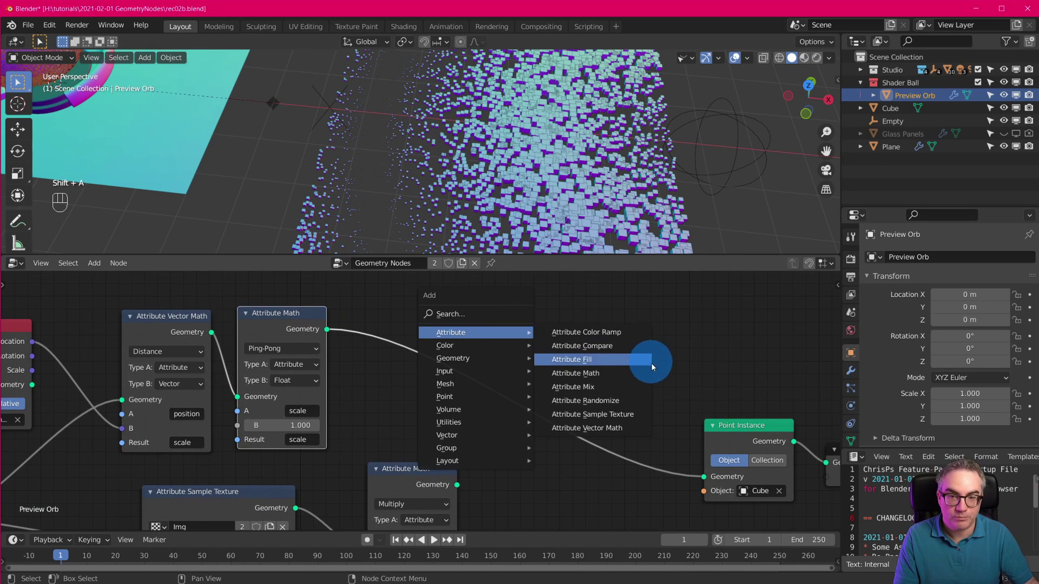
{"action": "left_click", "coordinate": [636, 406]}
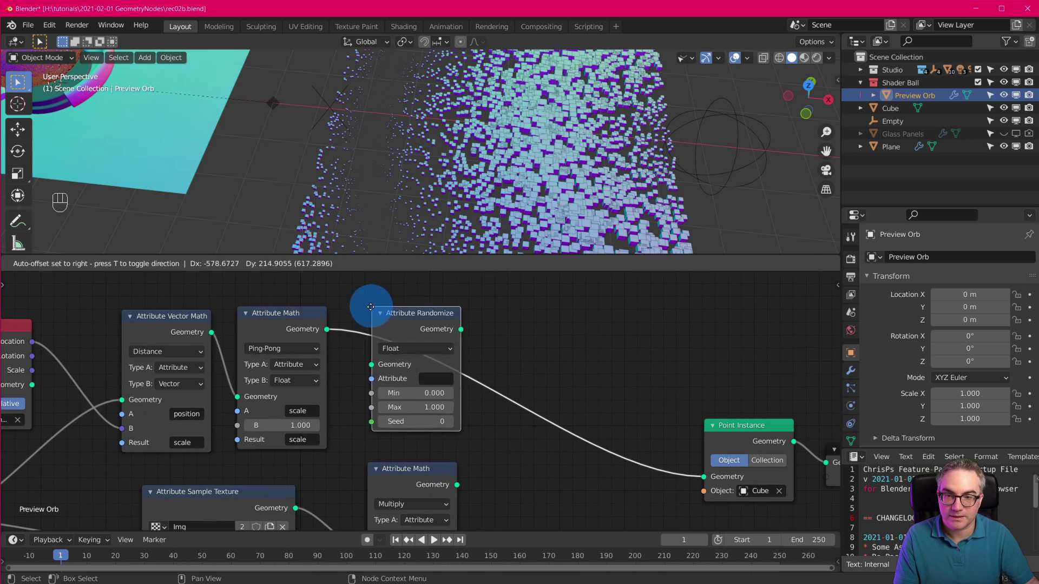
{"action": "left_click", "coordinate": [368, 316]}
{"action": "left_click_drag", "start_coordinate": [431, 320], "coordinate": [422, 322]}
Step: Set the Attribute Randomize node's Attribute to rotation and raise its Max to 8.7, checking the cubes up close
{"action": "scroll", "coordinate": [454, 374], "scroll_direction": "up", "scroll_amount": 2}
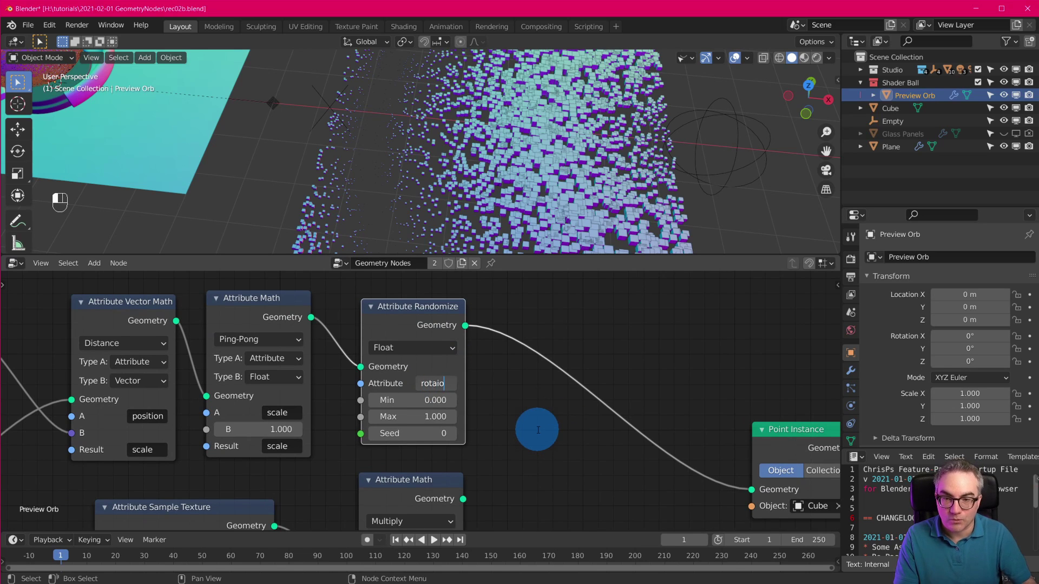
{"action": "left_click", "coordinate": [538, 430]}
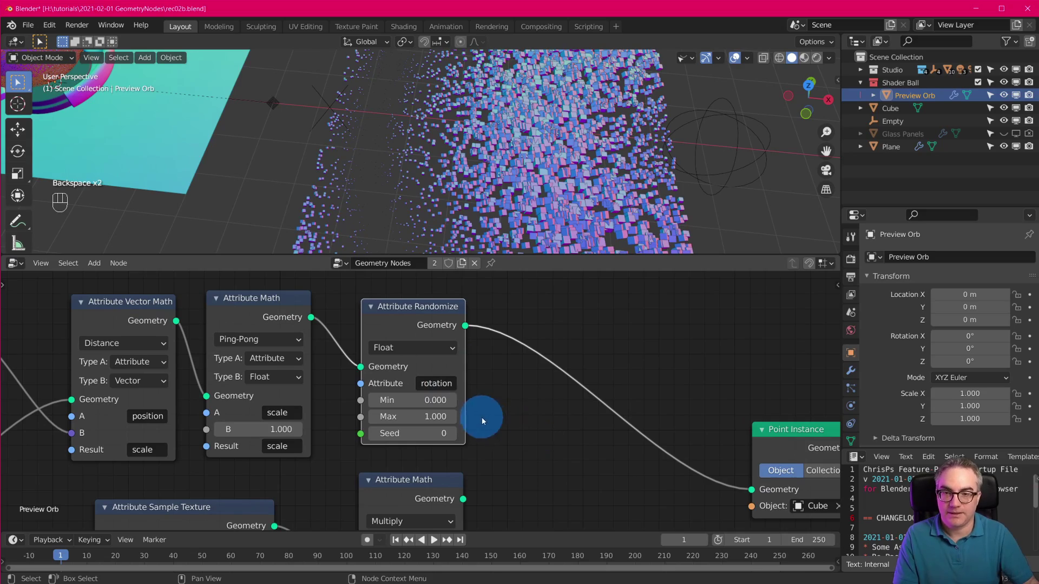
{"action": "middle_click_drag", "start_coordinate": [608, 200], "coordinate": [591, 156]}
{"action": "scroll", "coordinate": [592, 157], "scroll_direction": "down", "scroll_amount": 2}
{"action": "scroll", "coordinate": [592, 157], "scroll_direction": "up", "scroll_amount": 2}
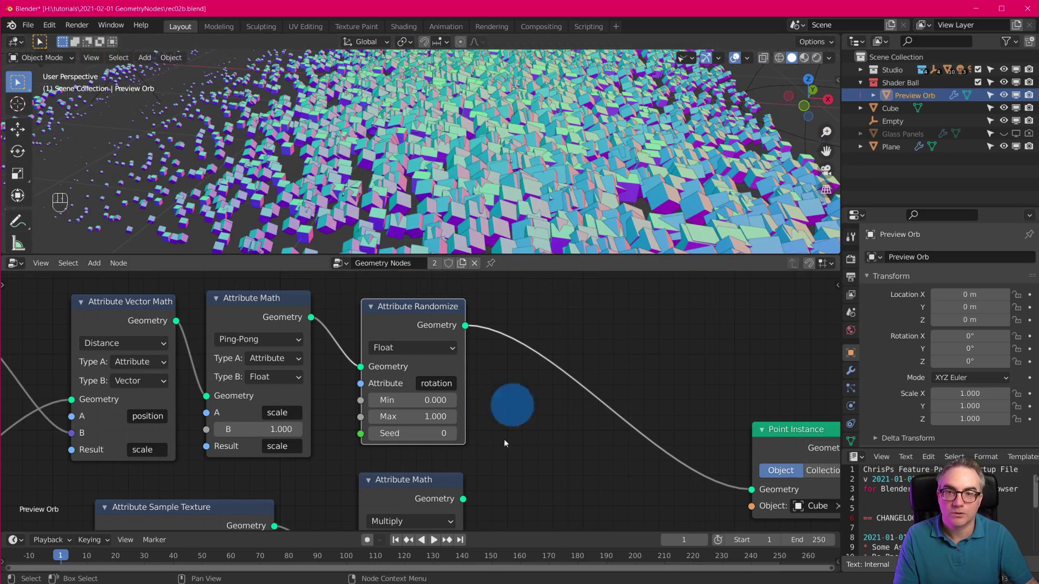
{"action": "left_click_drag", "start_coordinate": [414, 416], "coordinate": [469, 431]}
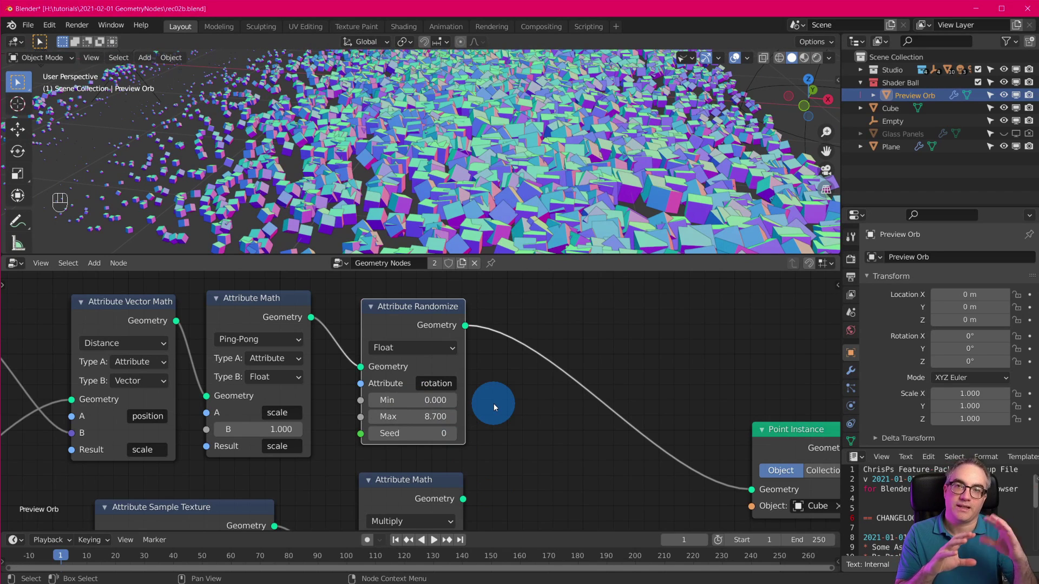
Step: Switch Attribute Randomize to Vector and set its Max X and Y to 0, leaving random rotation only around Z
{"action": "left_click", "coordinate": [436, 353]}
{"action": "left_click", "coordinate": [422, 378]}
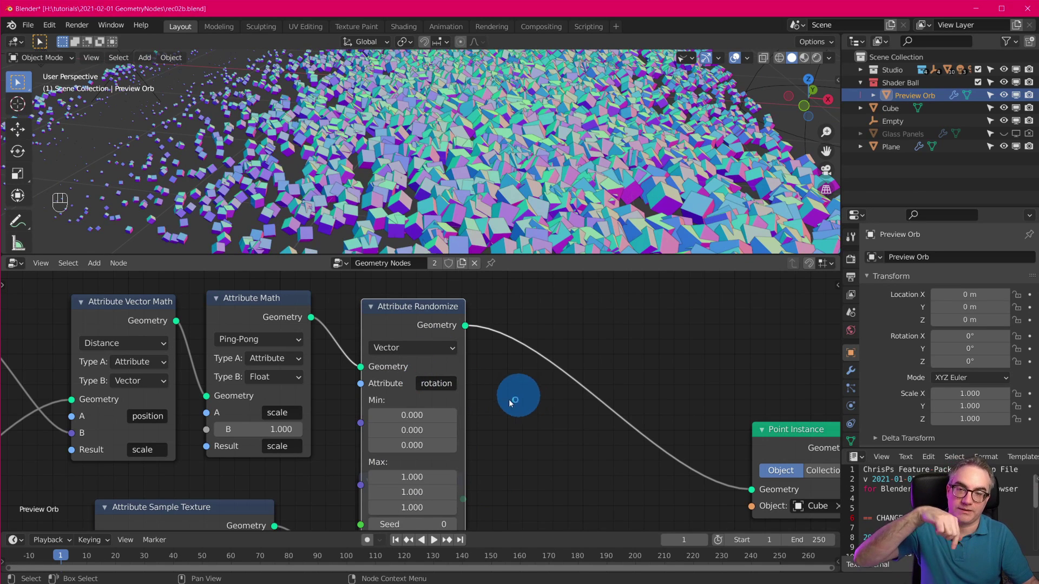
{"action": "middle_click_drag", "start_coordinate": [479, 389], "coordinate": [489, 340]}
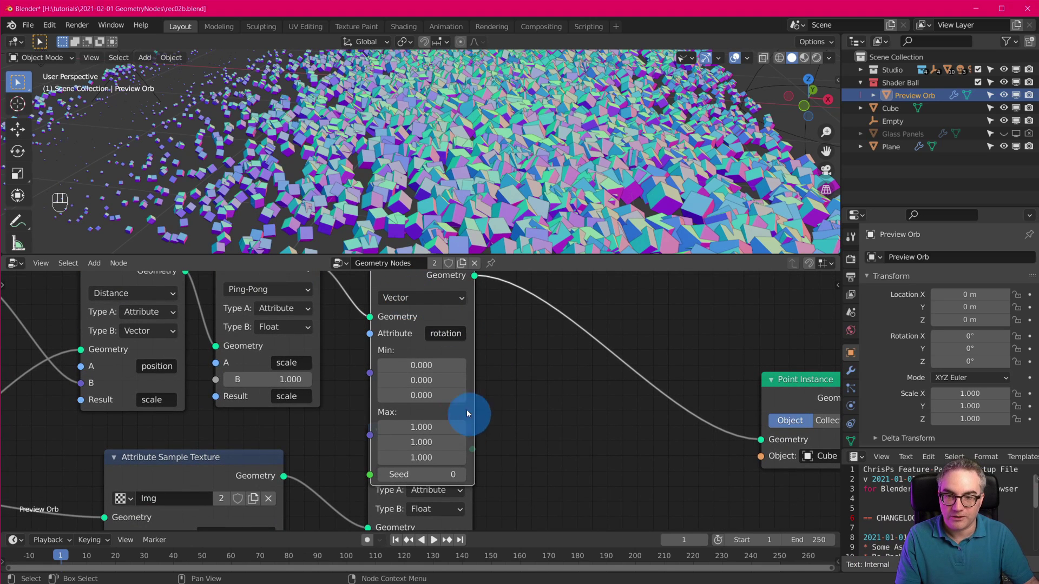
{"action": "left_click", "coordinate": [422, 428]}
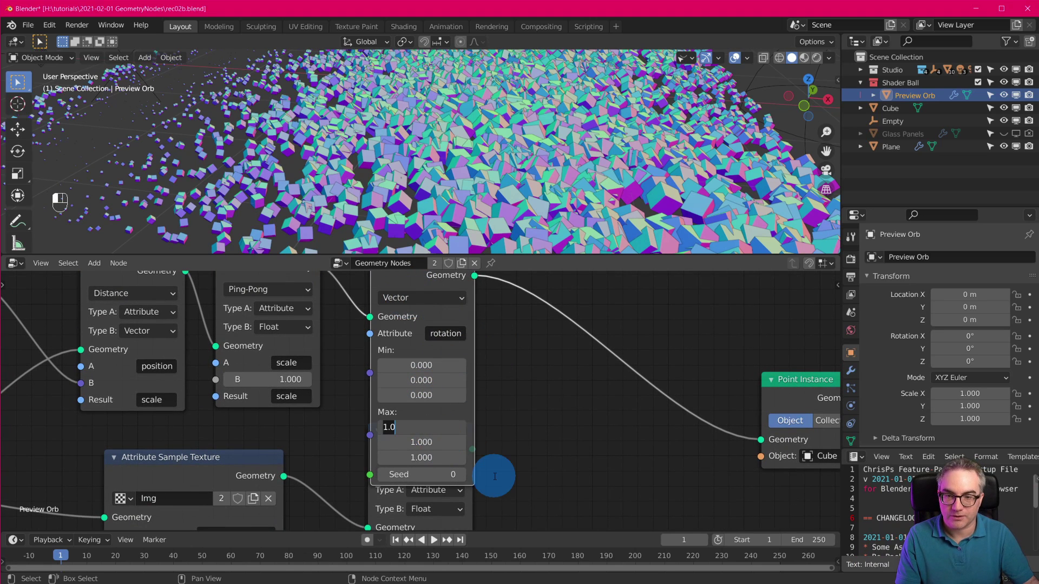
{"action": "type", "text": "0"}
{"action": "key", "text": "Tab"}
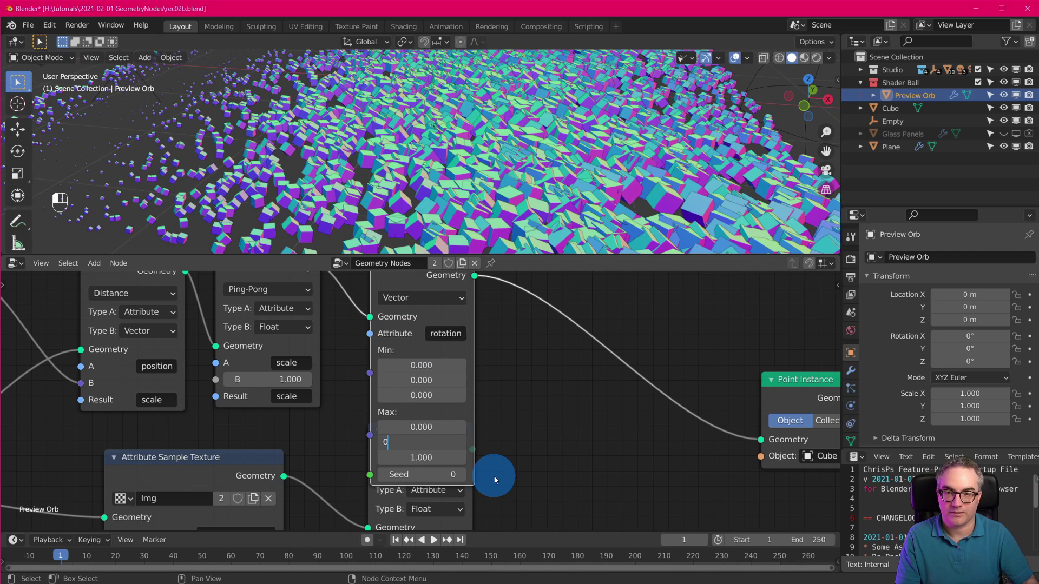
{"action": "key", "text": "Return"}
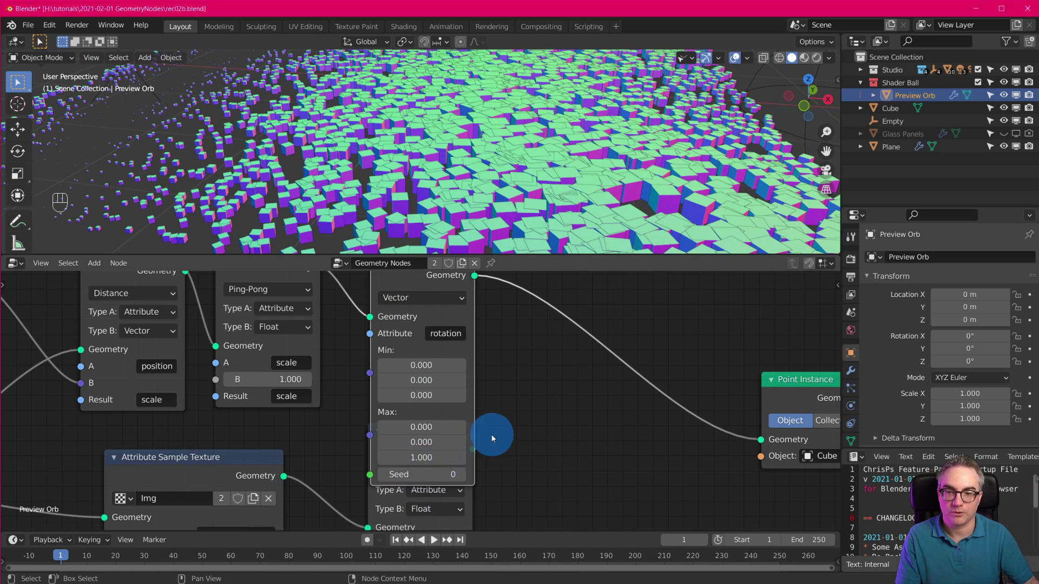
Step: Set the Attribute Randomize node's Seed to 5 and move it up clear of the unlinked Attribute Math node
{"action": "scroll", "coordinate": [491, 434], "scroll_direction": "down", "scroll_amount": 2}
{"action": "scroll", "coordinate": [505, 443], "scroll_direction": "up", "scroll_amount": 3, "text": "shift"}
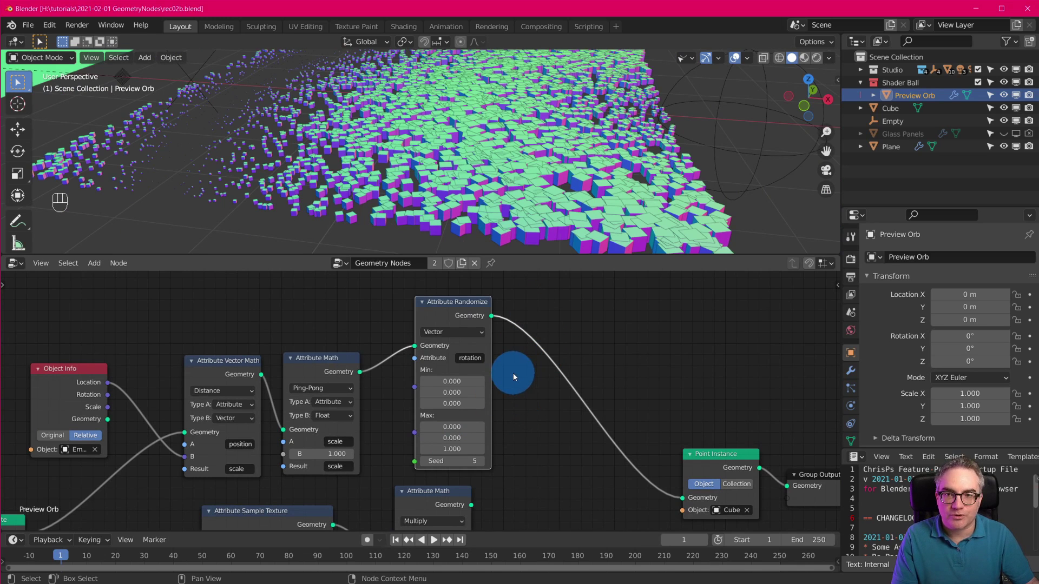
{"action": "scroll", "coordinate": [443, 455], "scroll_direction": "up", "scroll_amount": 3}
{"action": "scroll", "coordinate": [476, 448], "scroll_direction": "down", "scroll_amount": 3}
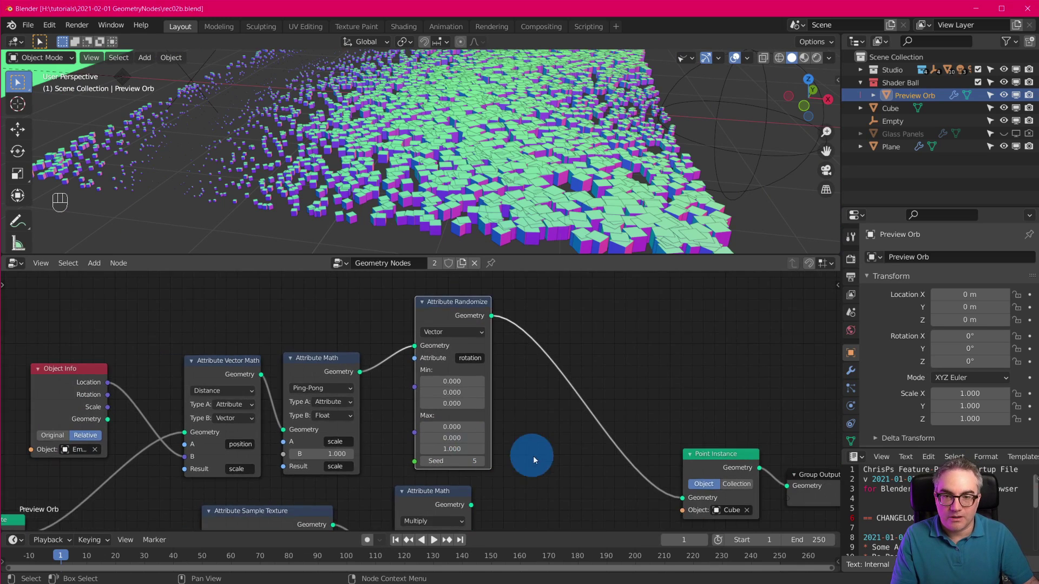
Step: Move the Distance Attribute Vector Math node away from the Ping-Pong node and set its Result attribute to d
{"action": "middle_click_drag", "start_coordinate": [534, 460], "coordinate": [549, 452]}
{"action": "left_click_drag", "start_coordinate": [242, 354], "coordinate": [221, 354]}
{"action": "scroll", "coordinate": [303, 456], "scroll_direction": "up", "scroll_amount": 3}
{"action": "scroll", "coordinate": [240, 456], "scroll_direction": "down", "scroll_amount": 2}
{"action": "left_click", "coordinate": [223, 438]}
{"action": "left_click", "coordinate": [225, 466]}
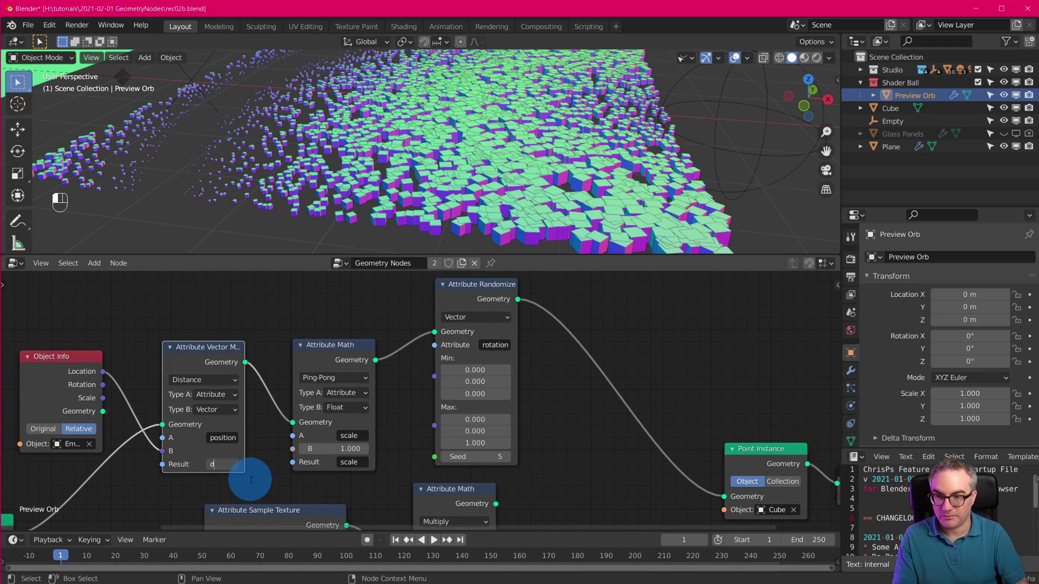
{"action": "key", "text": "Return"}
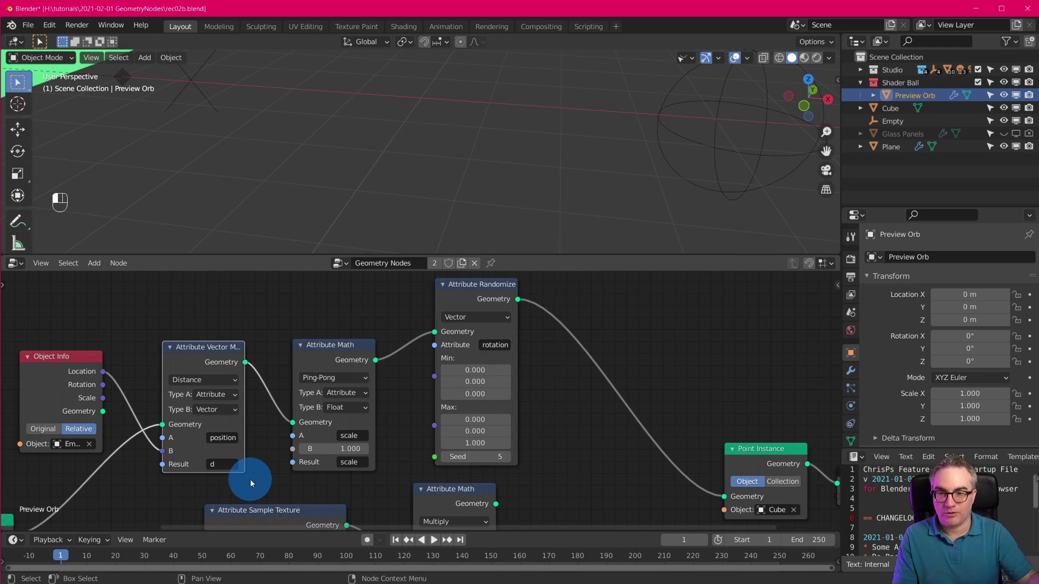
Step: Set the Ping-Pong Attribute Math node's A attribute to d and reposition the node slightly higher
{"action": "left_click_drag", "start_coordinate": [349, 349], "coordinate": [359, 314]}
{"action": "left_click", "coordinate": [467, 451]}
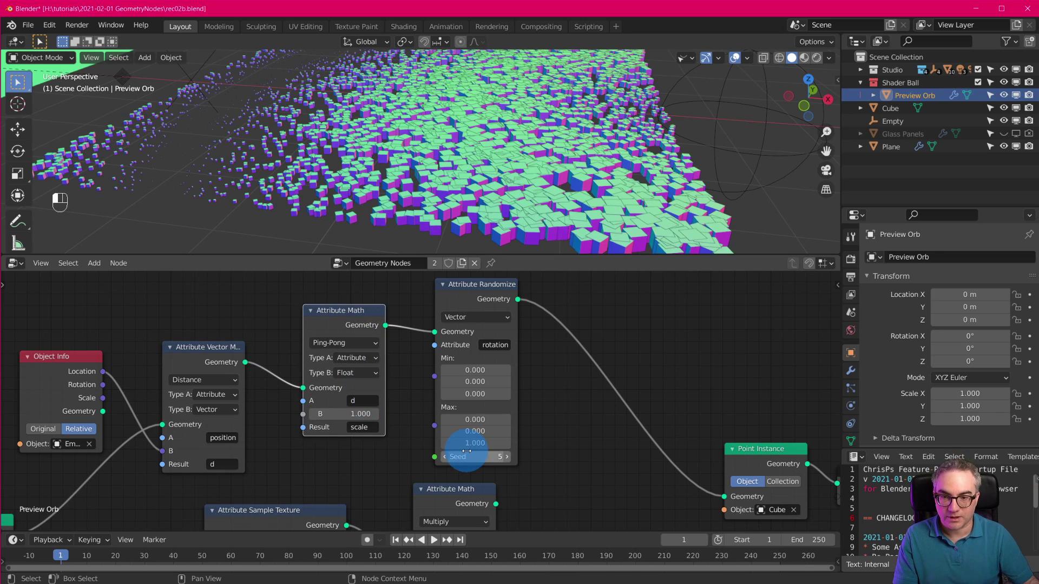
{"action": "left_click_drag", "start_coordinate": [338, 314], "coordinate": [321, 323]}
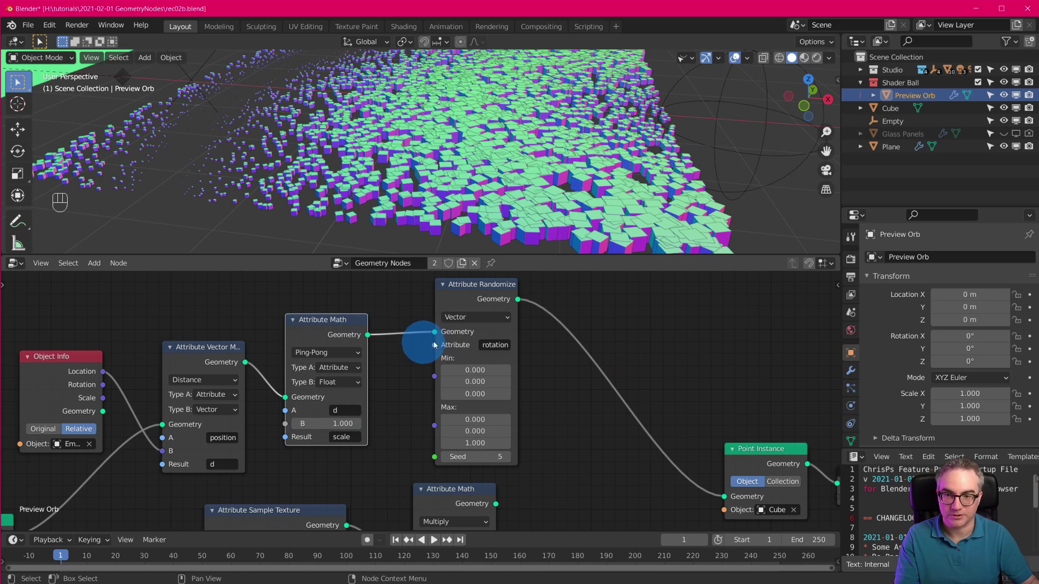
Step: Delete the Attribute Randomize node and place the Ping-Pong Attribute Math node next to the Distance node
{"action": "left_click", "coordinate": [480, 285]}
{"action": "key", "text": "x"}
{"action": "scroll", "coordinate": [407, 416], "scroll_direction": "up", "scroll_amount": 1}
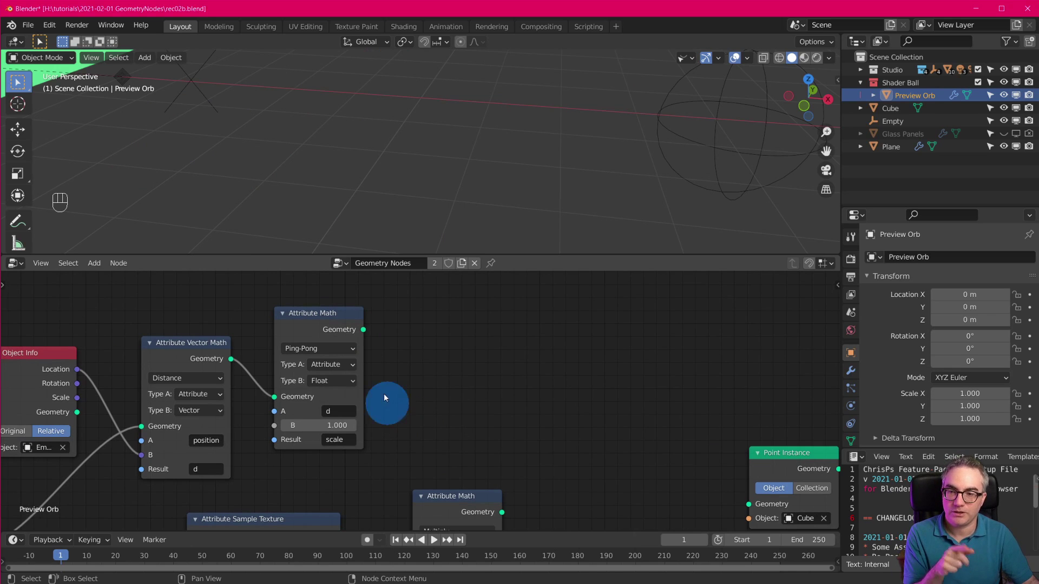
{"action": "left_click_drag", "start_coordinate": [330, 317], "coordinate": [326, 337]}
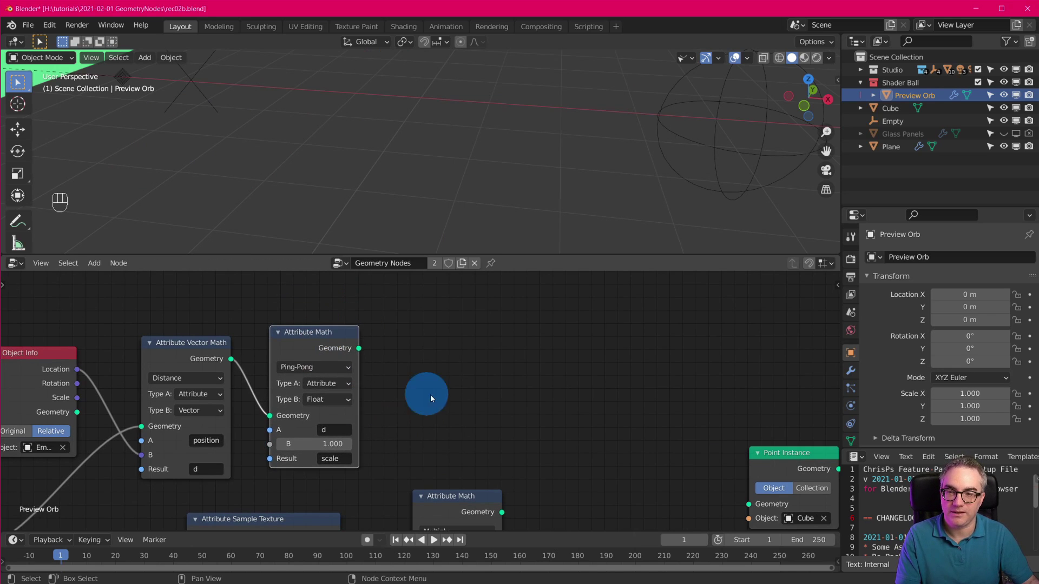
{"action": "scroll", "coordinate": [439, 431], "scroll_direction": "down", "scroll_amount": 3}
{"action": "middle_click_drag", "start_coordinate": [476, 452], "coordinate": [468, 417]}
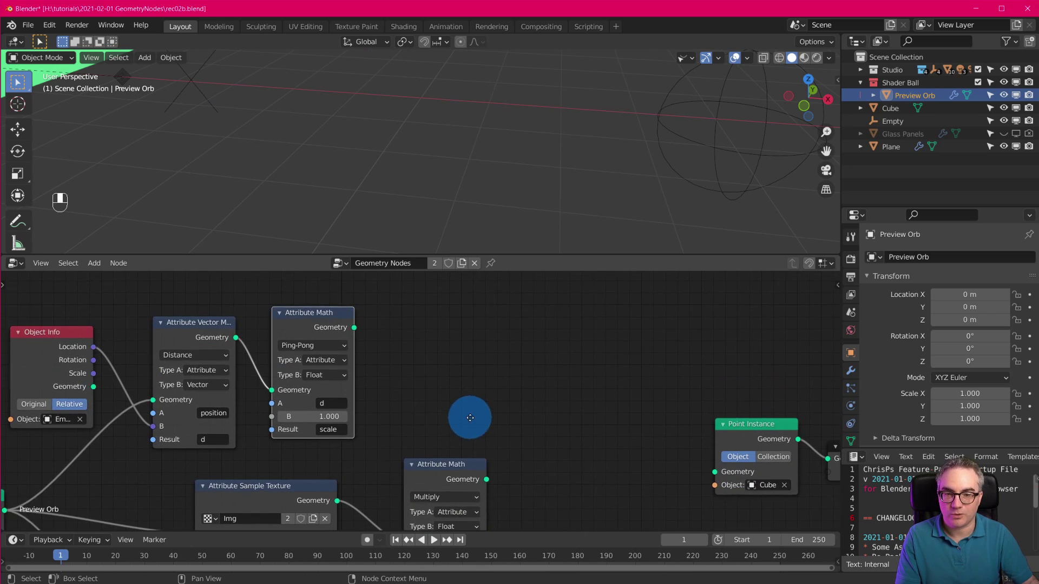
{"action": "scroll", "coordinate": [413, 375], "scroll_direction": "down", "scroll_amount": 2}
{"action": "left_click_drag", "start_coordinate": [340, 335], "coordinate": [348, 281]}
{"action": "left_click", "coordinate": [325, 392]}
{"action": "left_click_drag", "start_coordinate": [273, 351], "coordinate": [327, 422]}
{"action": "left_click_drag", "start_coordinate": [352, 292], "coordinate": [342, 357]}
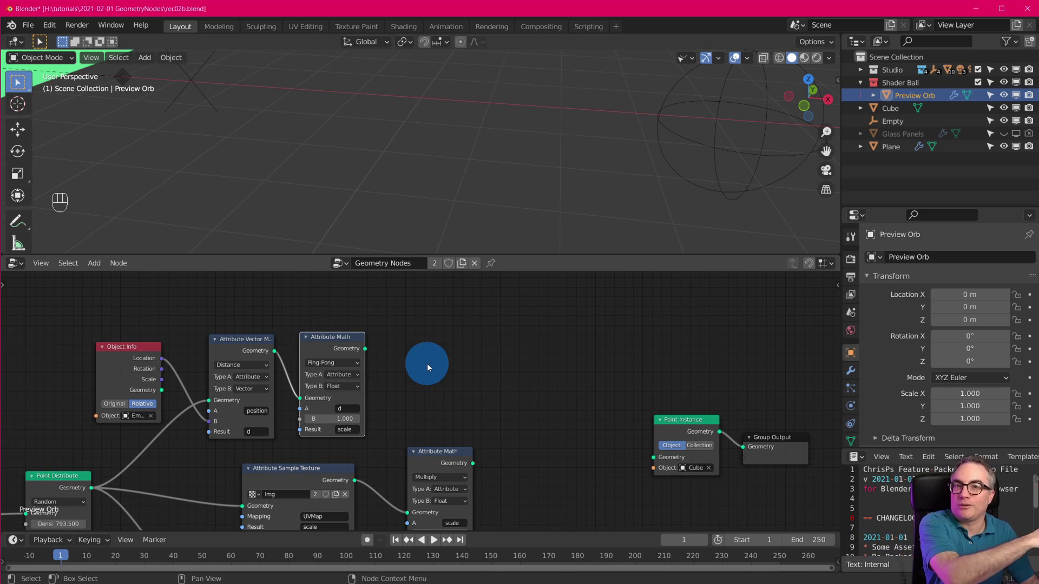
{"action": "scroll", "coordinate": [427, 362], "scroll_direction": "up", "scroll_amount": 2}
{"action": "scroll", "coordinate": [433, 366], "scroll_direction": "up", "scroll_amount": 1}
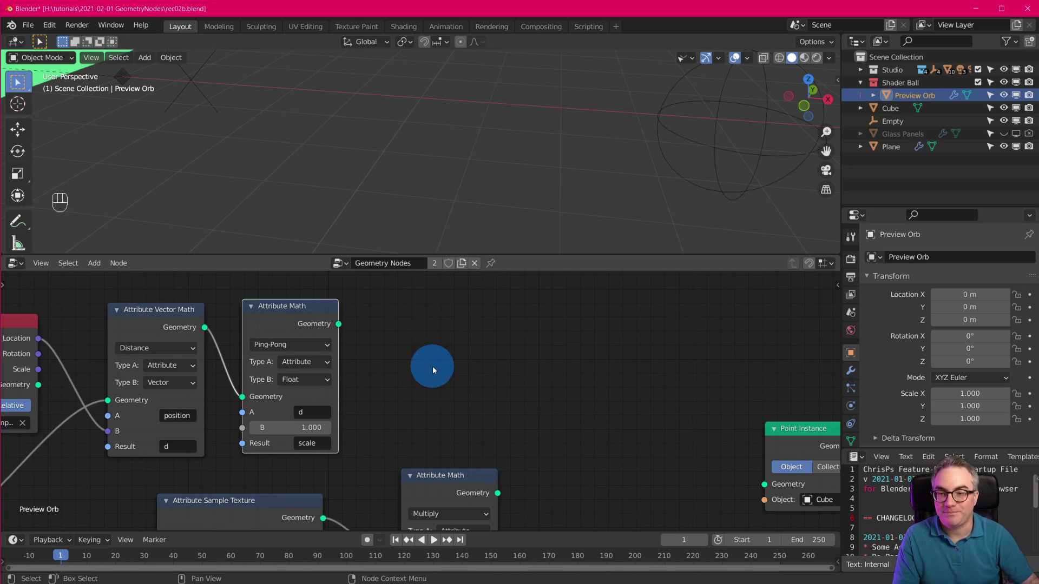
{"action": "scroll", "coordinate": [502, 393], "scroll_direction": "down", "scroll_amount": 2}
{"action": "scroll", "coordinate": [499, 376], "scroll_direction": "up", "scroll_amount": 1}
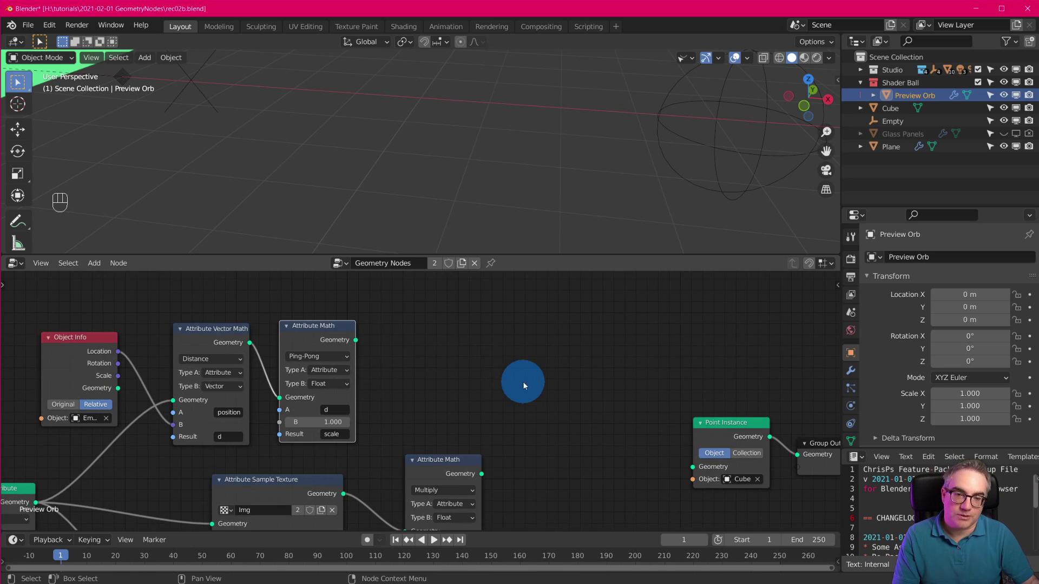
{"action": "middle_click_drag", "start_coordinate": [517, 383], "coordinate": [489, 362]}
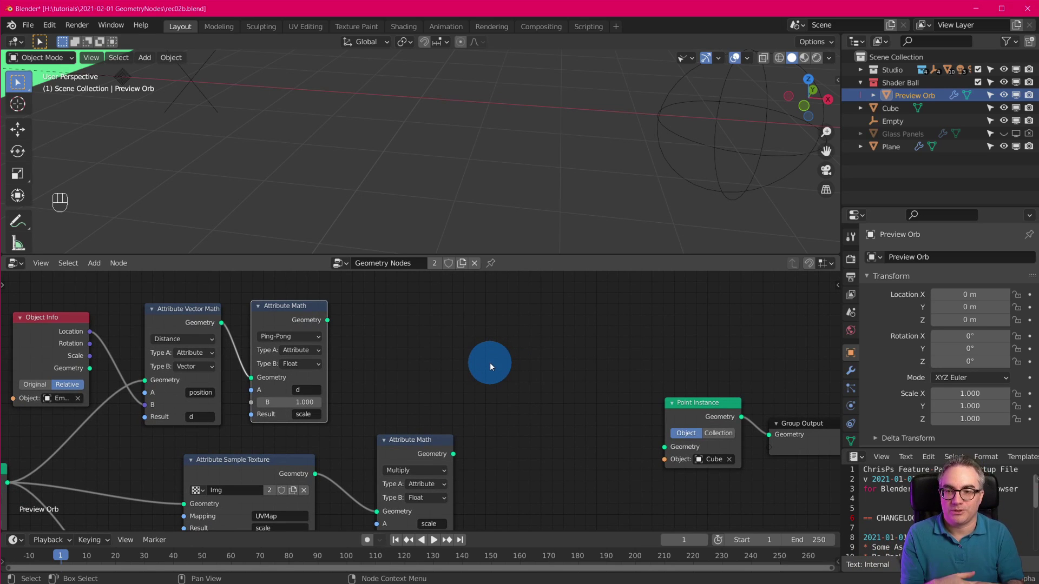
{"action": "scroll", "coordinate": [457, 352], "scroll_direction": "up", "scroll_amount": 1}
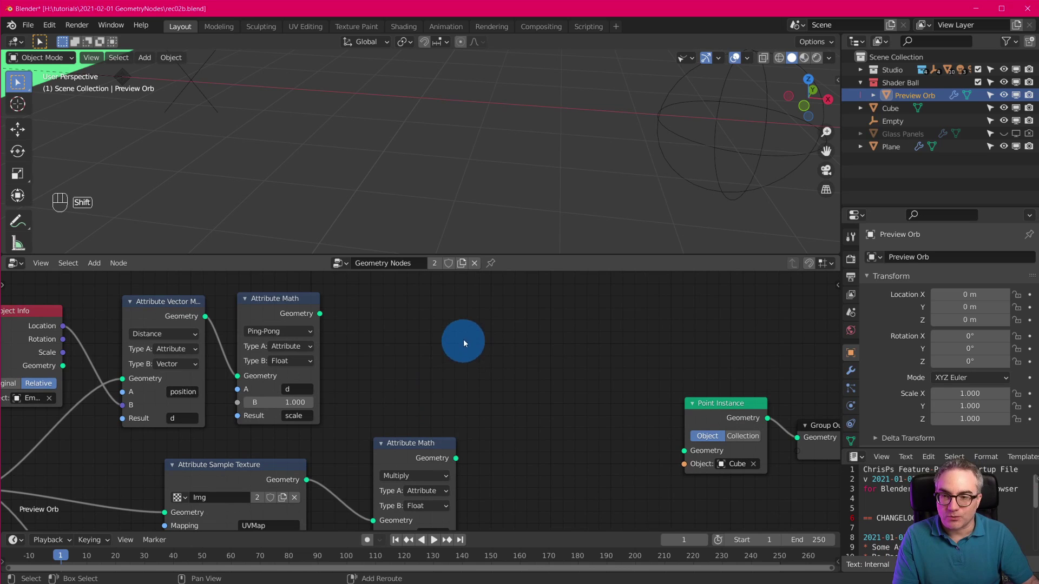
Step: Add an Attribute Vector Math node and link its geometry between the Ping-Pong Attribute Math node and Point Instance
{"action": "left_click_drag", "start_coordinate": [294, 302], "coordinate": [318, 306]}
{"action": "key", "text": "shift+a"}
{"action": "mouse_move", "coordinate": [484, 339]}
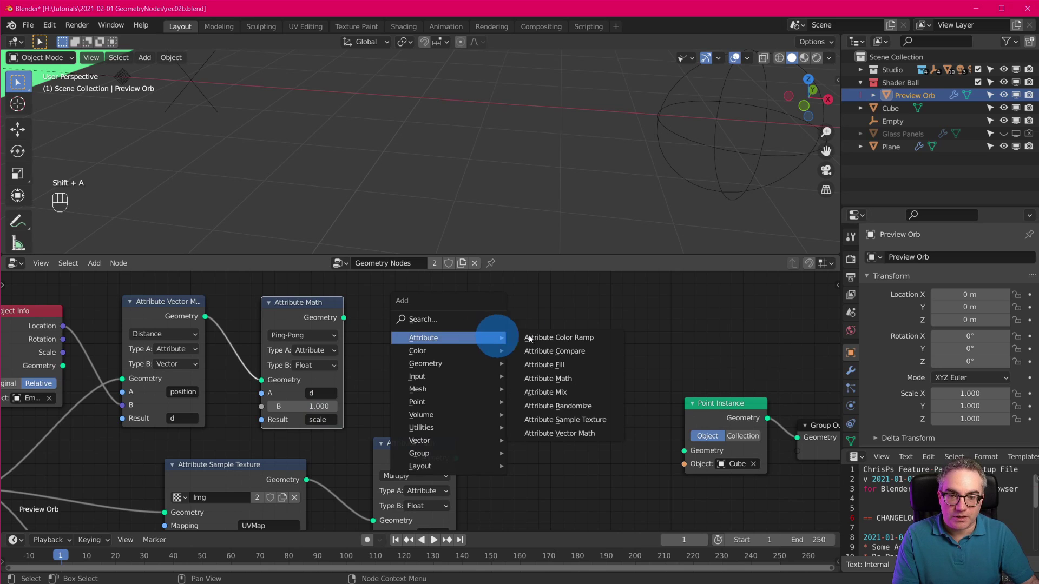
{"action": "left_click", "coordinate": [586, 433]}
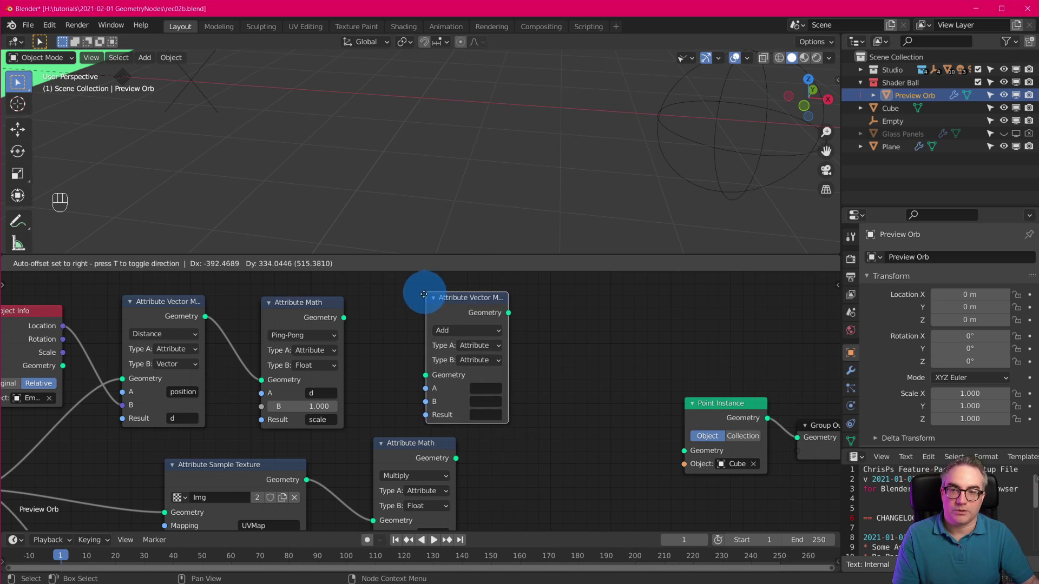
{"action": "left_click", "coordinate": [414, 295]}
{"action": "left_click_drag", "start_coordinate": [344, 318], "coordinate": [412, 377]}
{"action": "left_click_drag", "start_coordinate": [494, 314], "coordinate": [685, 450]}
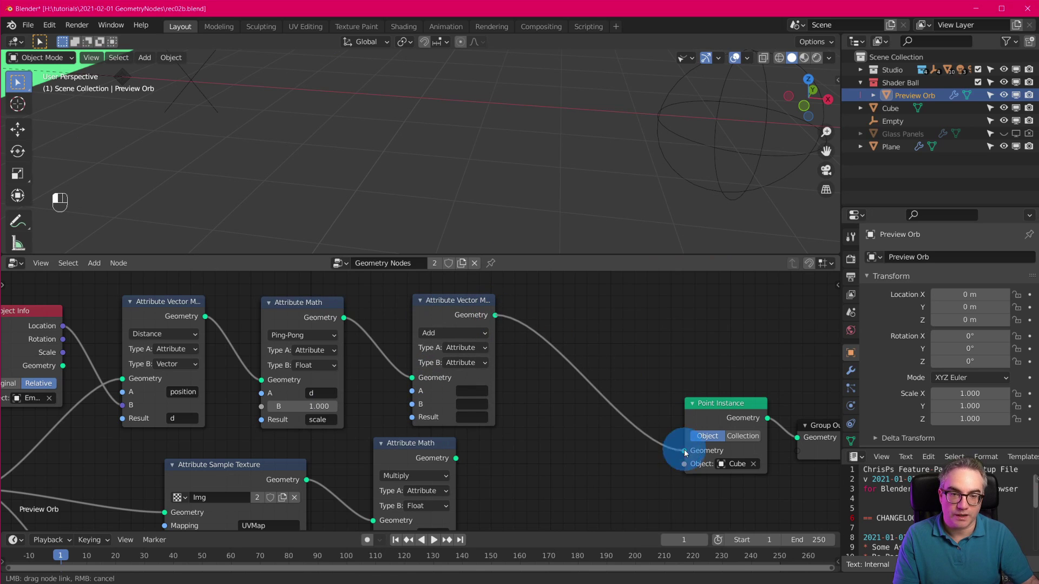
Step: Set the new Attribute Vector Math node to Multiply, with A as attribute d and Type B as Vector
{"action": "scroll", "coordinate": [586, 407], "scroll_direction": "up", "scroll_amount": 2}
{"action": "scroll", "coordinate": [563, 400], "scroll_direction": "up", "scroll_amount": 2}
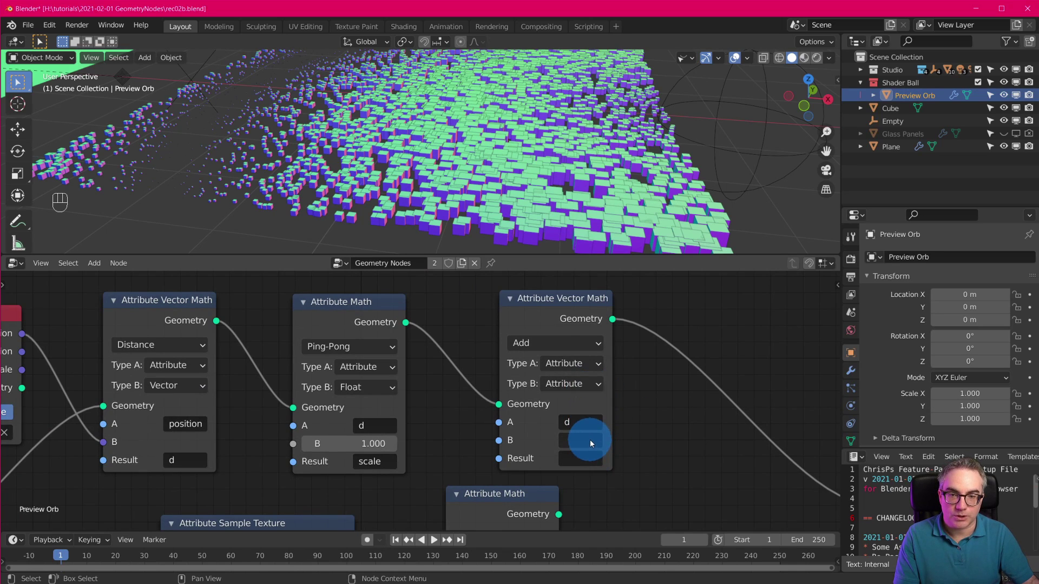
{"action": "left_click", "coordinate": [595, 385]}
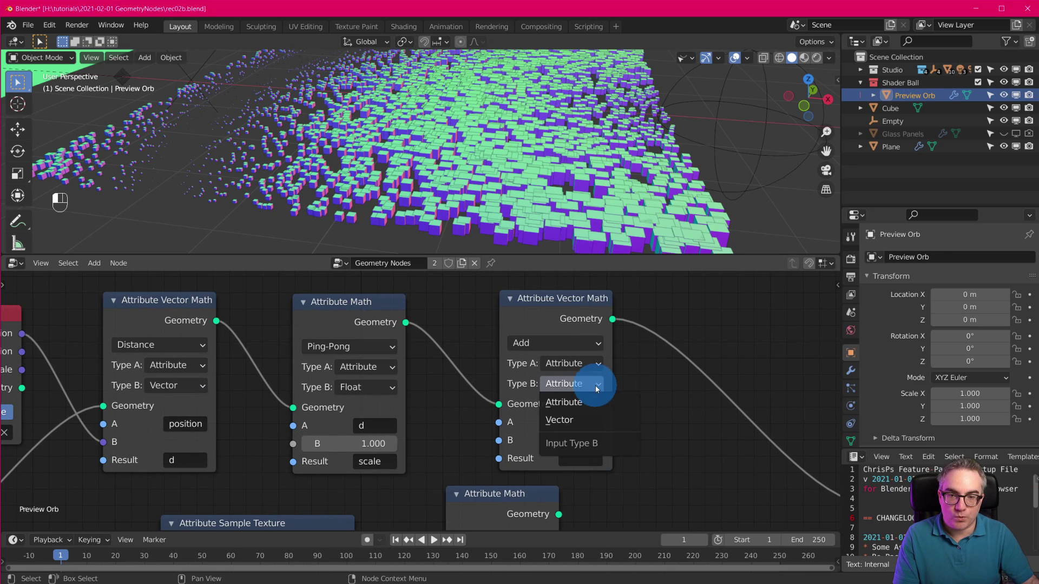
{"action": "left_click", "coordinate": [589, 419]}
{"action": "middle_click_drag", "start_coordinate": [639, 430], "coordinate": [640, 407]}
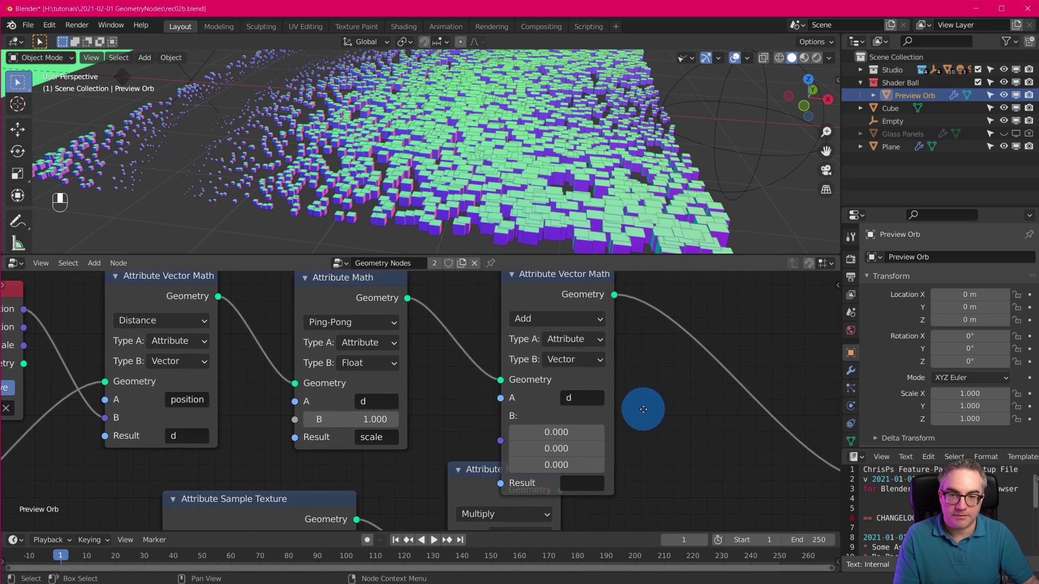
{"action": "left_click", "coordinate": [579, 320]}
{"action": "left_click", "coordinate": [582, 372]}
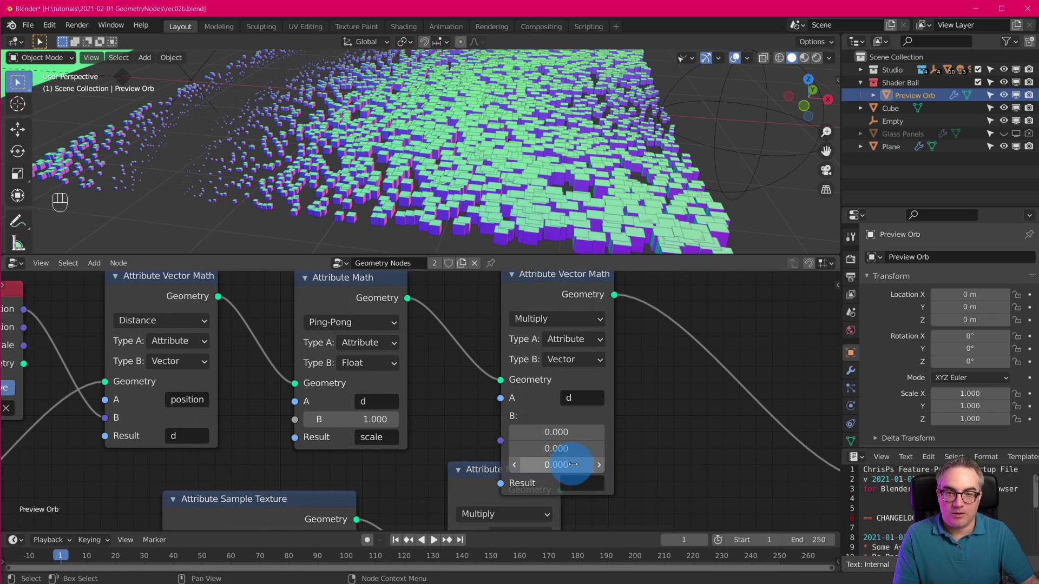
Step: Set the Multiply node's B vector X to 45 and its Result attribute to rotation
{"action": "left_click", "coordinate": [573, 433]}
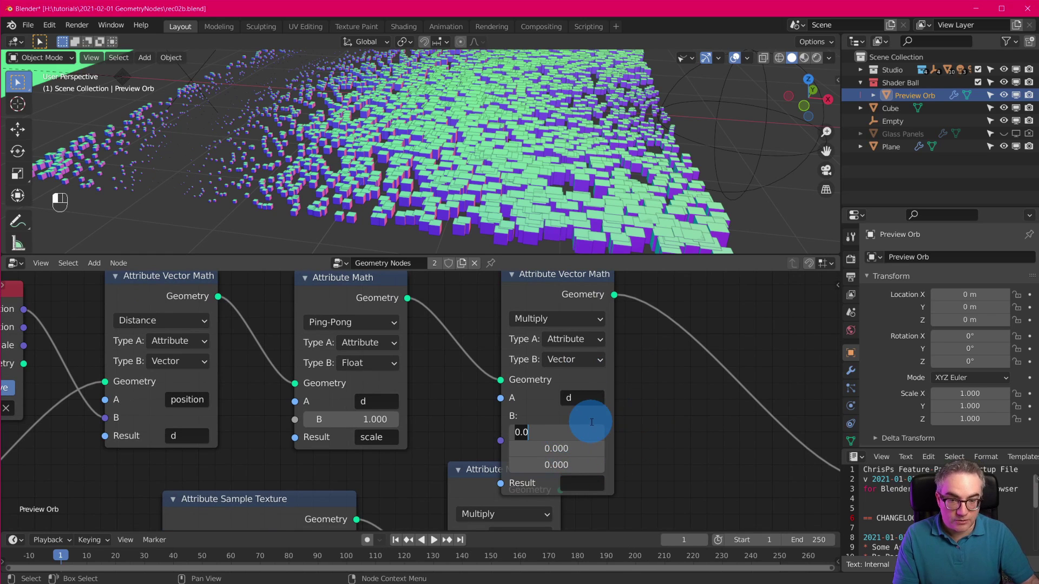
{"action": "left_click", "coordinate": [580, 483]}
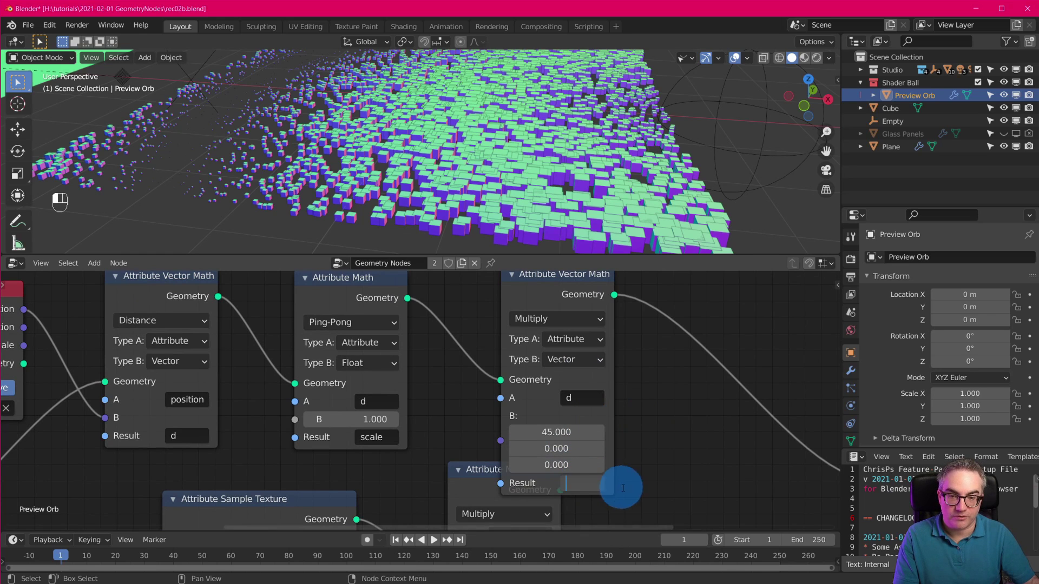
{"action": "left_click", "coordinate": [651, 482]}
Step: Move the Empty across the field of cubes twice to test how distance drives their scale and rotation
{"action": "middle_click_drag", "start_coordinate": [586, 247], "coordinate": [648, 139]}
{"action": "scroll", "coordinate": [648, 139], "scroll_direction": "down", "scroll_amount": 5}
{"action": "middle_click_drag", "start_coordinate": [562, 113], "coordinate": [563, 152]}
{"action": "scroll", "coordinate": [563, 164], "scroll_direction": "up", "scroll_amount": 5}
{"action": "scroll", "coordinate": [564, 155], "scroll_direction": "down", "scroll_amount": 3}
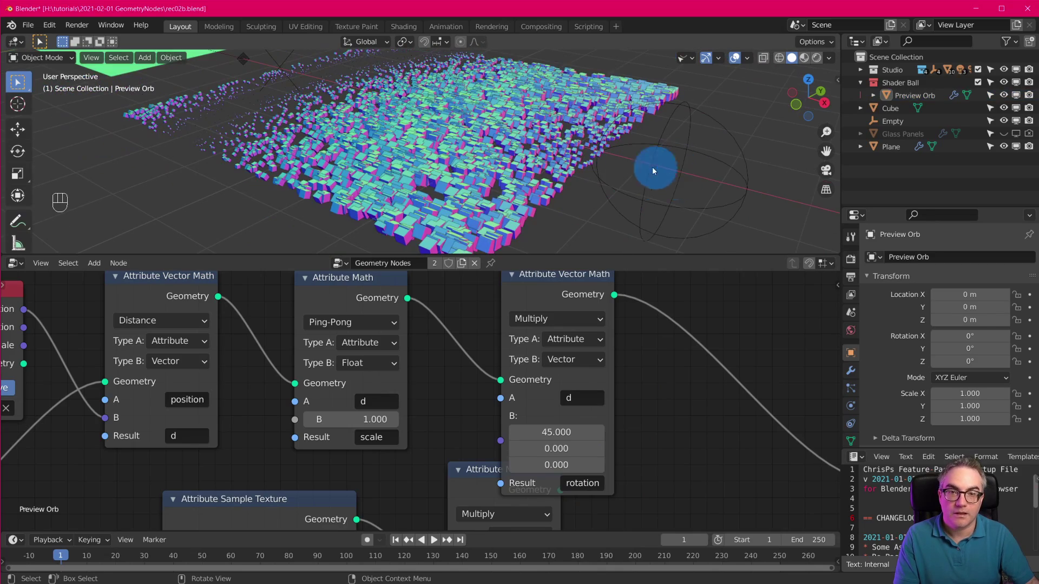
{"action": "left_click", "coordinate": [651, 166]}
{"action": "key", "text": "g"}
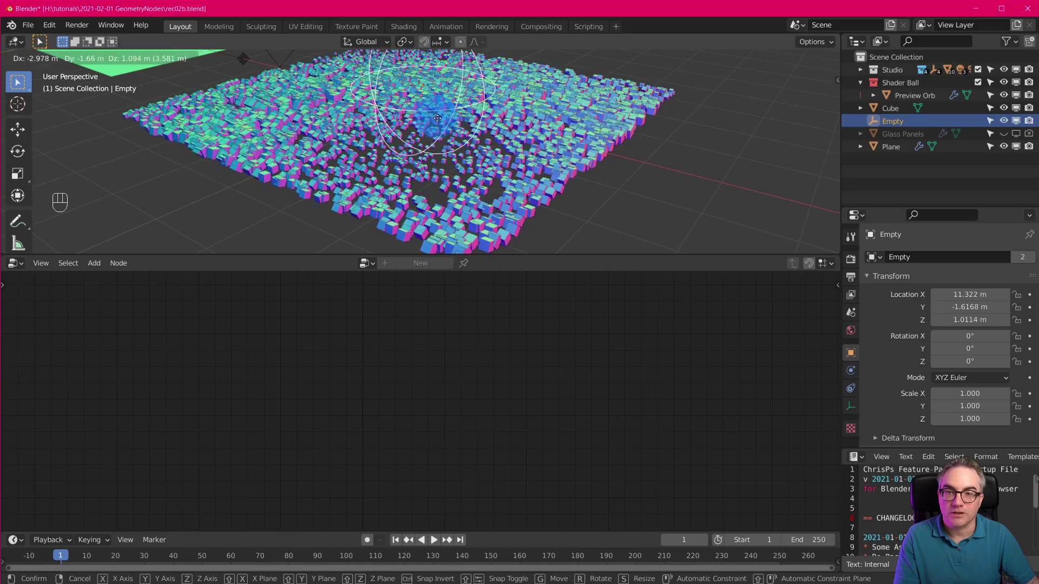
{"action": "left_click", "coordinate": [549, 206]}
{"action": "scroll", "coordinate": [455, 216], "scroll_direction": "up", "scroll_amount": 5}
{"action": "scroll", "coordinate": [406, 178], "scroll_direction": "down", "scroll_amount": 5}
{"action": "key", "text": "g"}
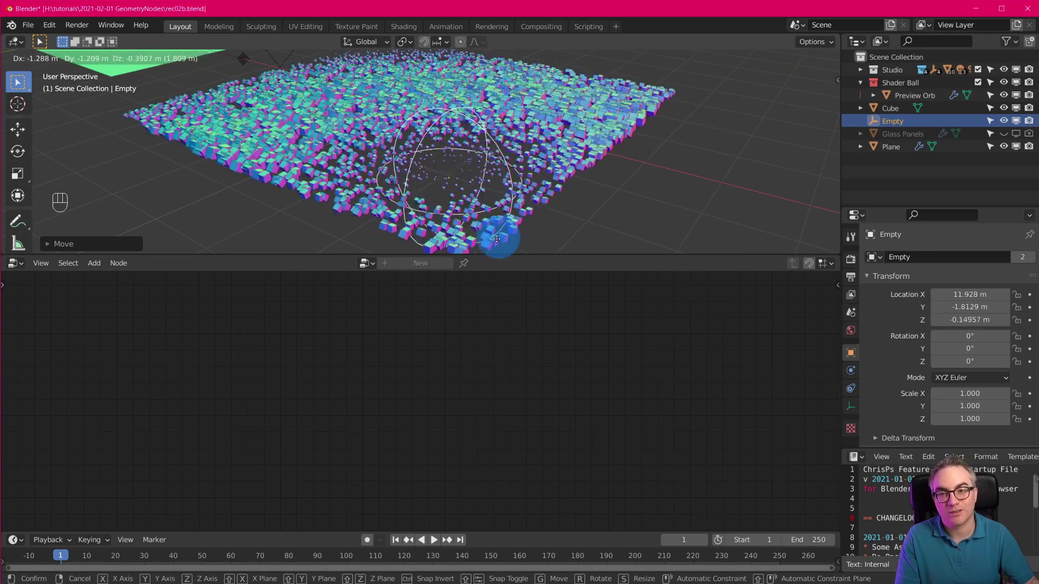
{"action": "left_click", "coordinate": [633, 245]}
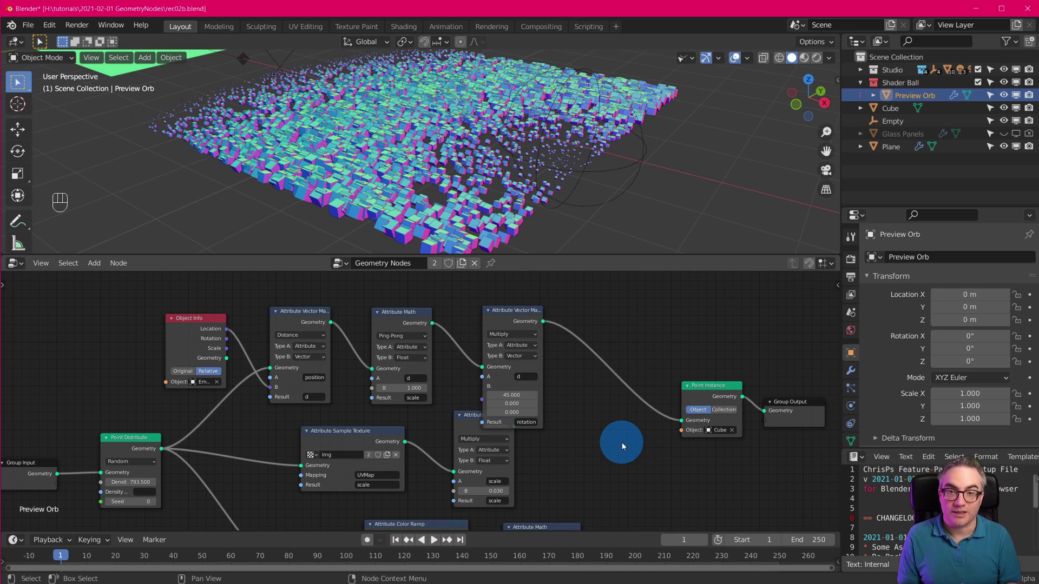
Step: Examine the whole geometry node tree, from Point Distribute through the attribute branches to Point Instance
{"action": "scroll", "coordinate": [576, 427], "scroll_direction": "down", "scroll_amount": 3}
{"action": "scroll", "coordinate": [557, 452], "scroll_direction": "up", "scroll_amount": 2}
{"action": "middle_click_drag", "start_coordinate": [565, 451], "coordinate": [561, 386]}
{"action": "scroll", "coordinate": [561, 386], "scroll_direction": "down", "scroll_amount": 9}
{"action": "middle_click_drag", "start_coordinate": [550, 447], "coordinate": [581, 478]}
{"action": "scroll", "coordinate": [519, 369], "scroll_direction": "up", "scroll_amount": 2}
{"action": "scroll", "coordinate": [527, 367], "scroll_direction": "up", "scroll_amount": 3}
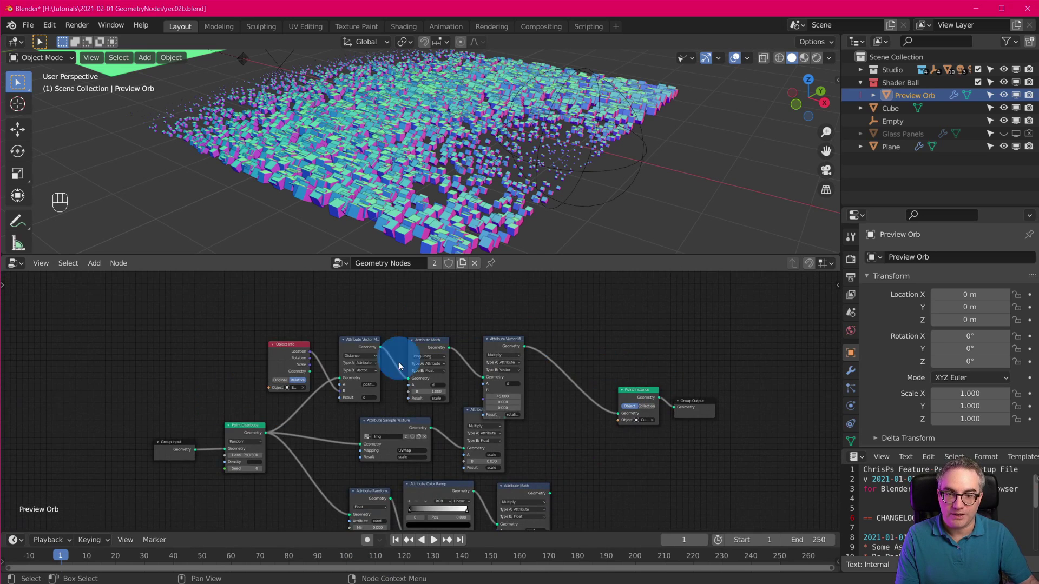
{"action": "scroll", "coordinate": [433, 400], "scroll_direction": "up", "scroll_amount": 4}
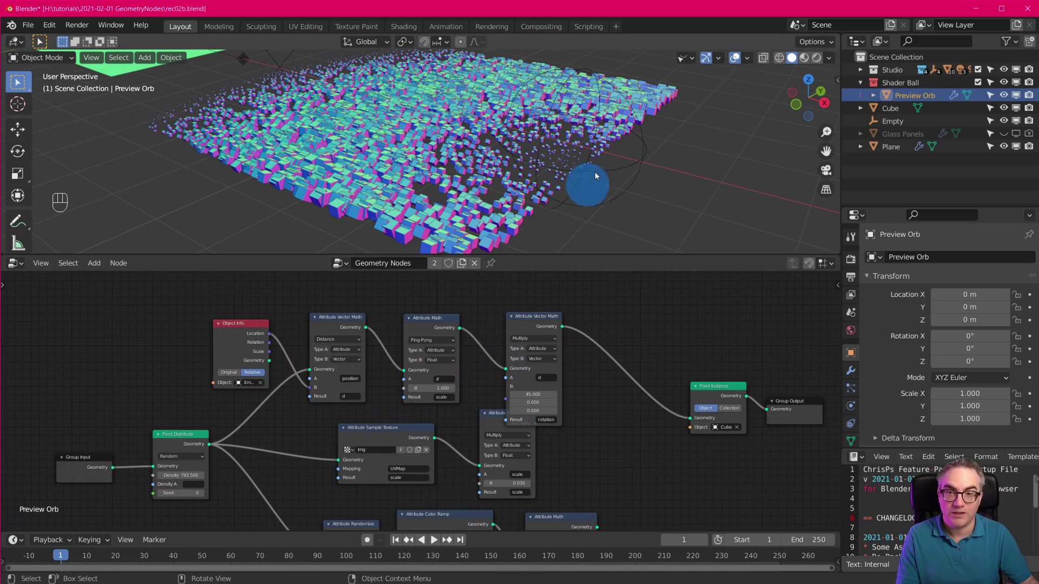
Step: Reposition the Empty by the edge of the cube field, checking the cubes' response once more
{"action": "left_click", "coordinate": [621, 162]}
{"action": "key", "text": "g"}
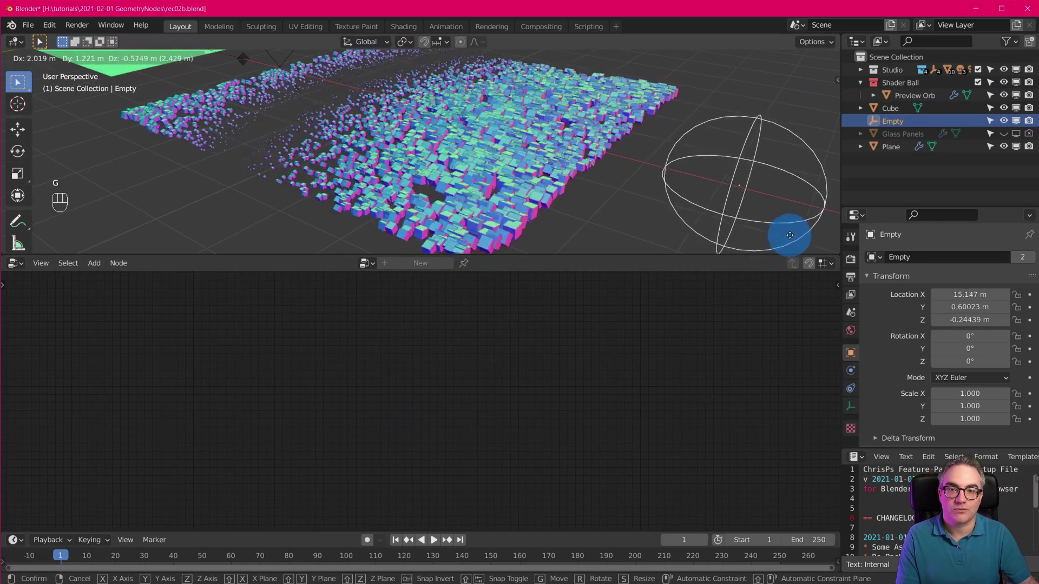
{"action": "left_click", "coordinate": [587, 180]}
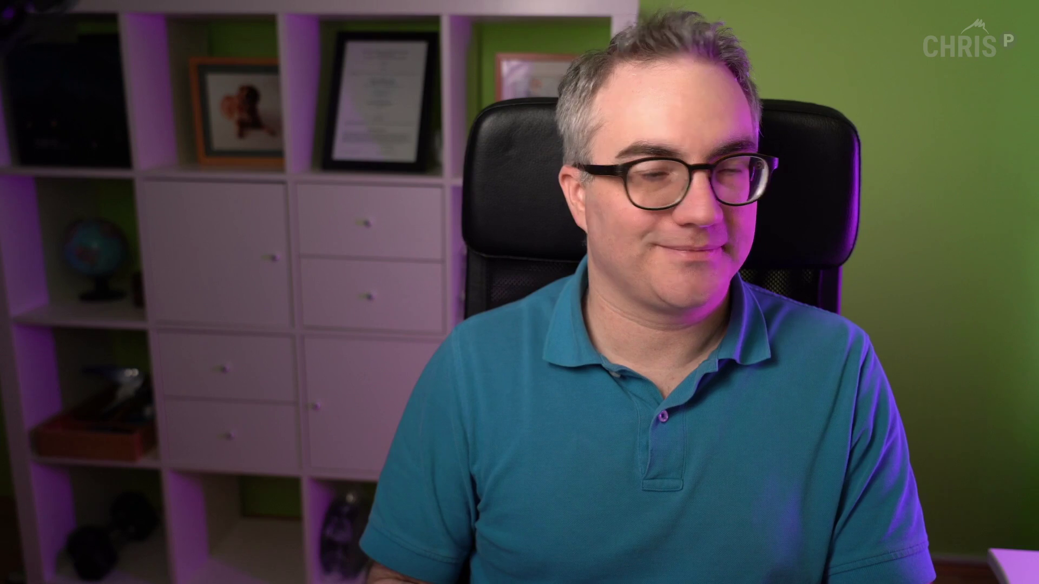